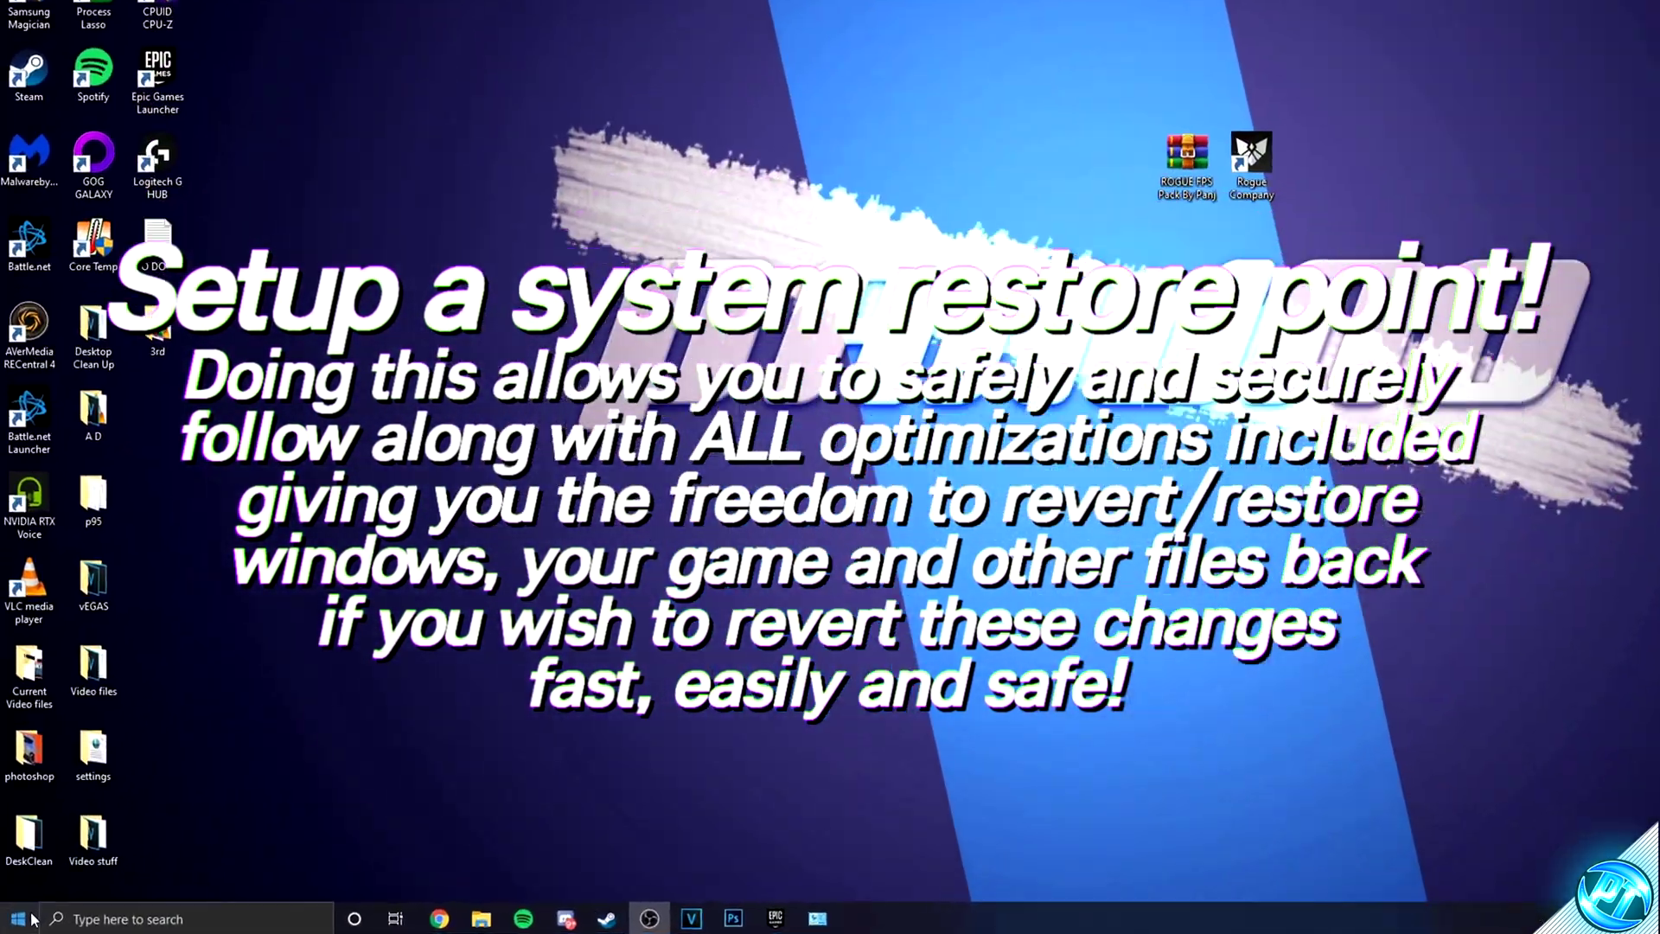
- Search Windows for "system restore" and open the Create a restore point settings
{"action": "left_click", "coordinate": [20, 917]}
{"action": "type", "text": "sys"}
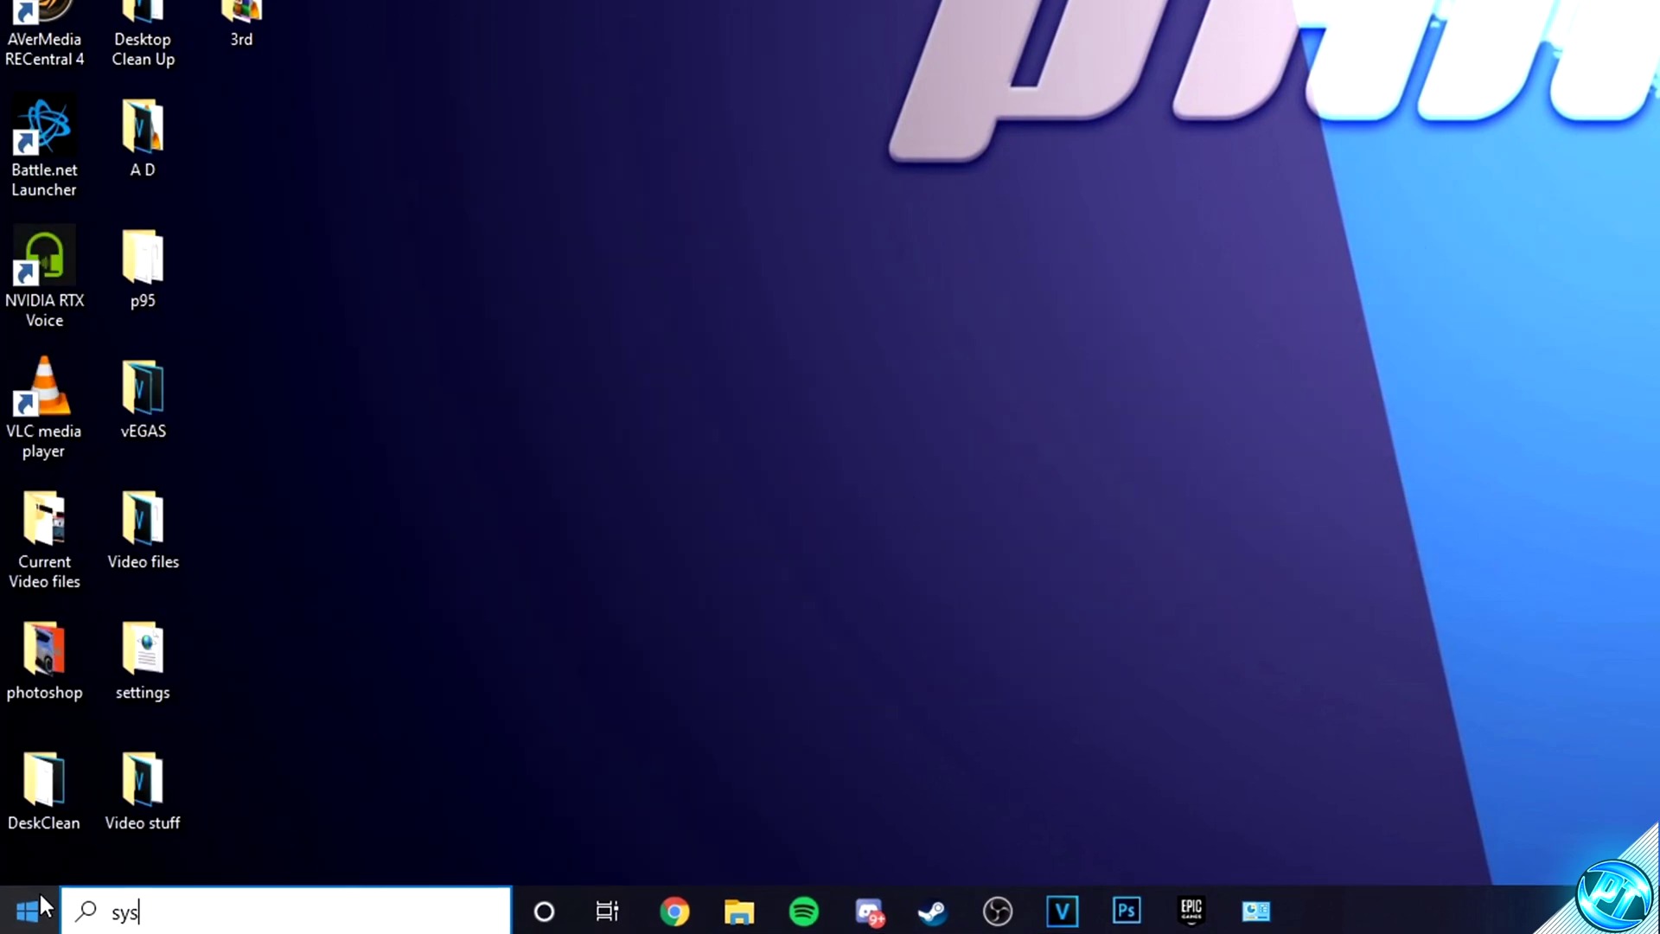
{"action": "type", "text": "tem restore"}
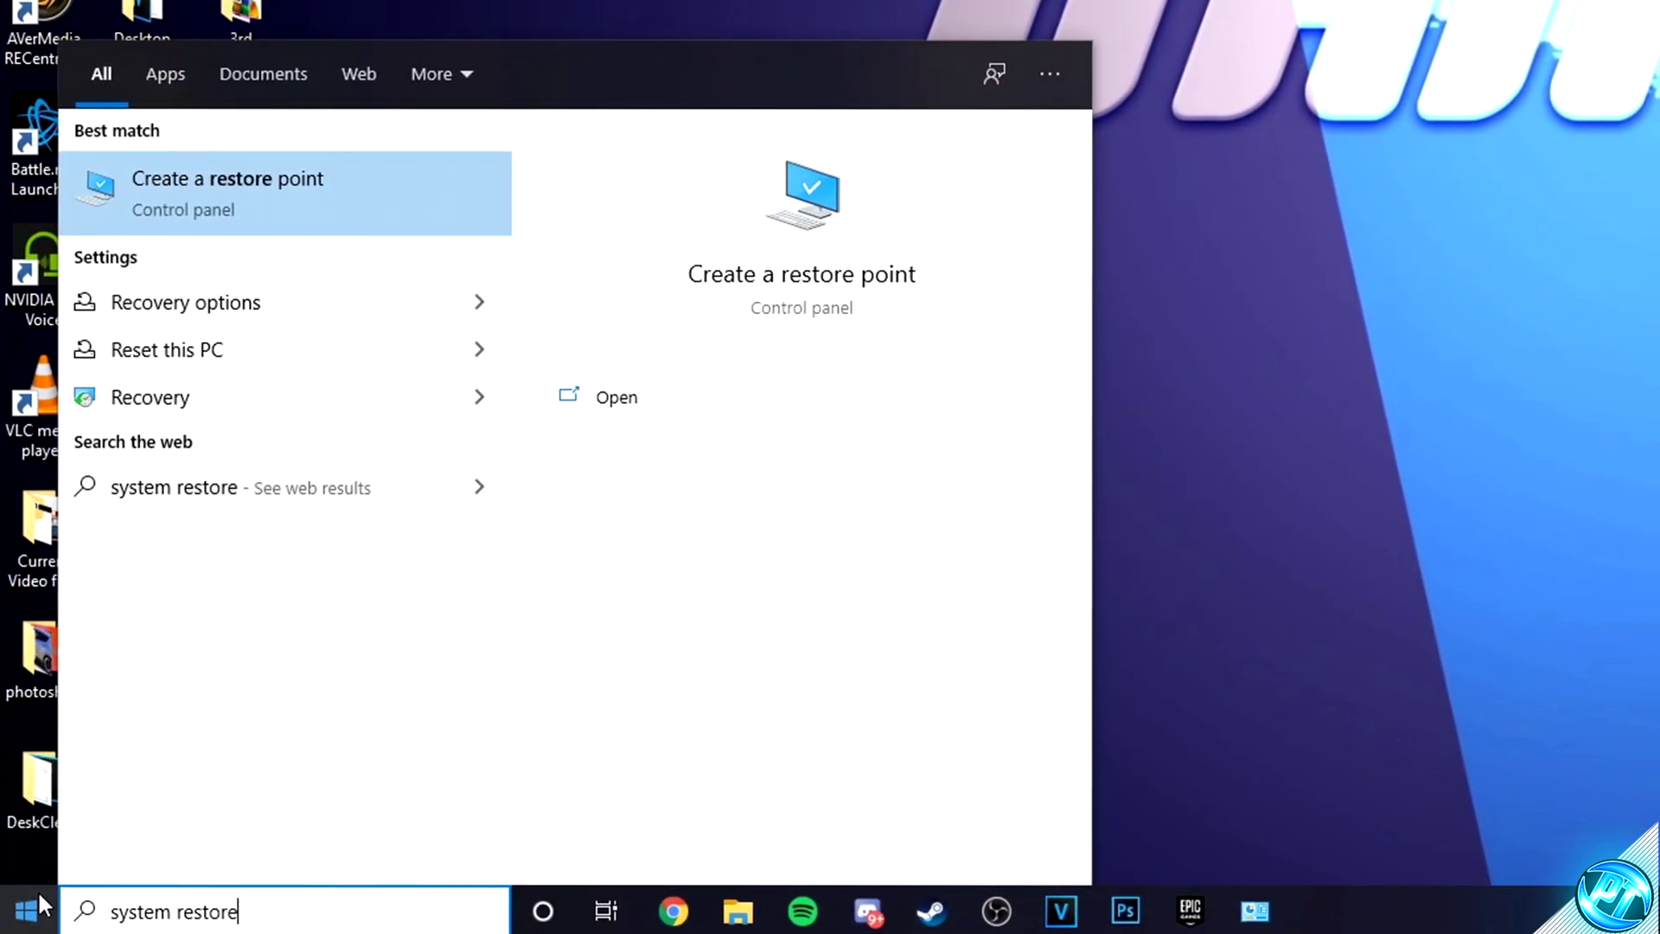
{"action": "left_click", "coordinate": [350, 221]}
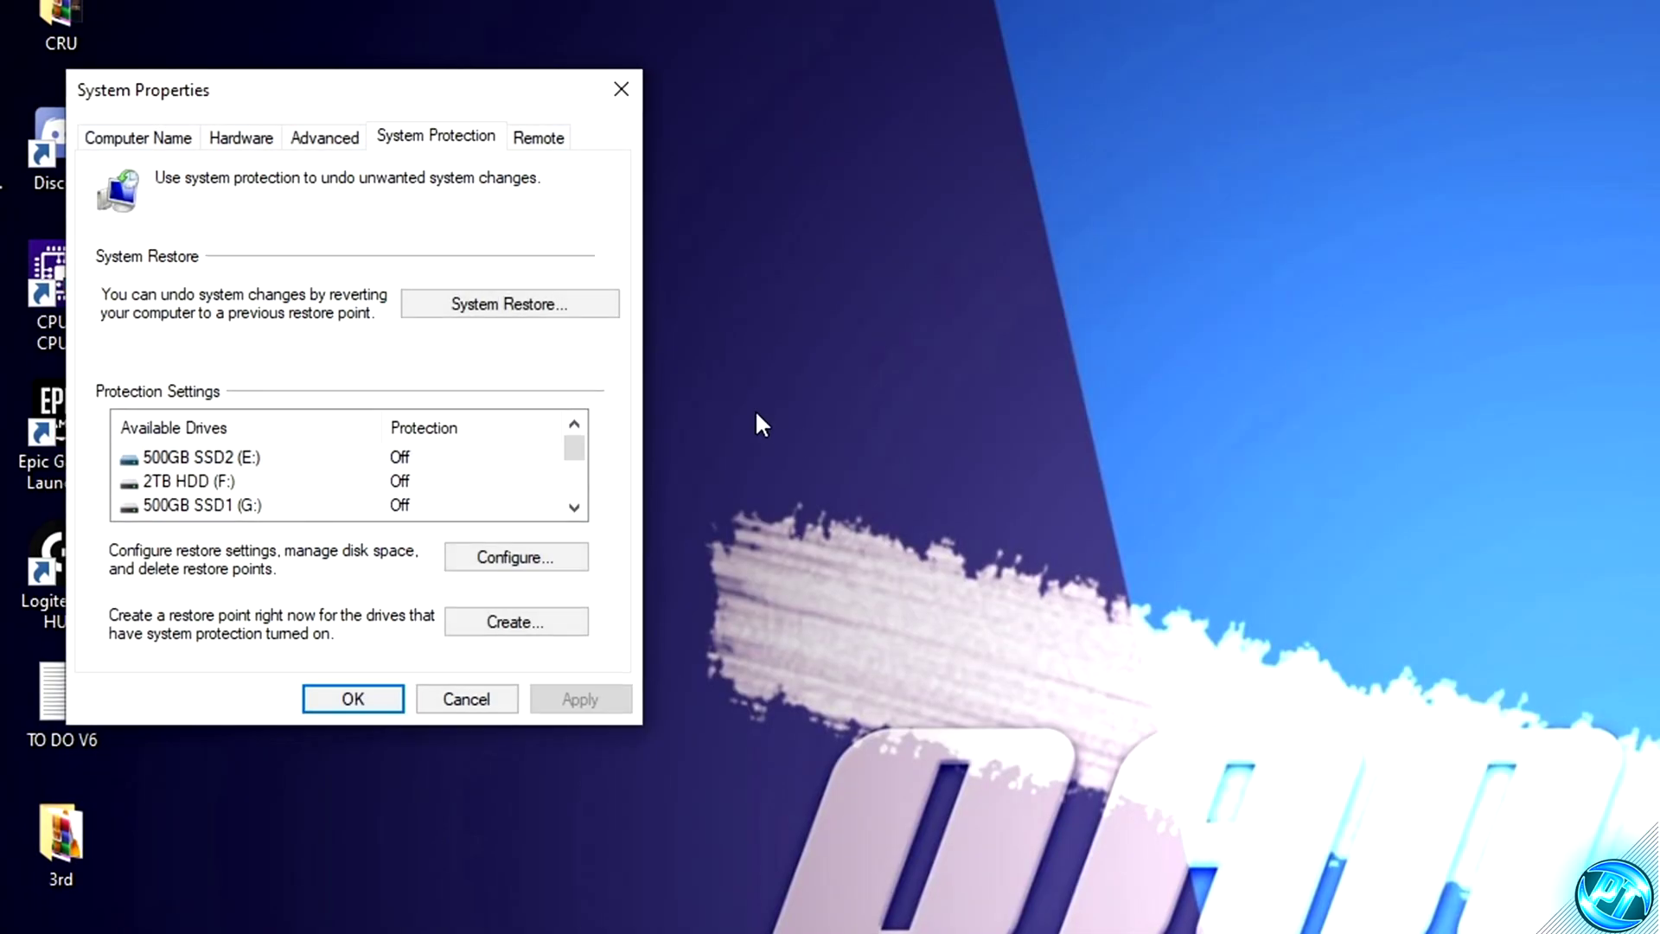
- Turn on system protection for Local Disk (C:) with a maximum disk space usage of 5% and apply it
{"action": "scroll", "coordinate": [410, 478], "scroll_direction": "down", "scroll_amount": 1}
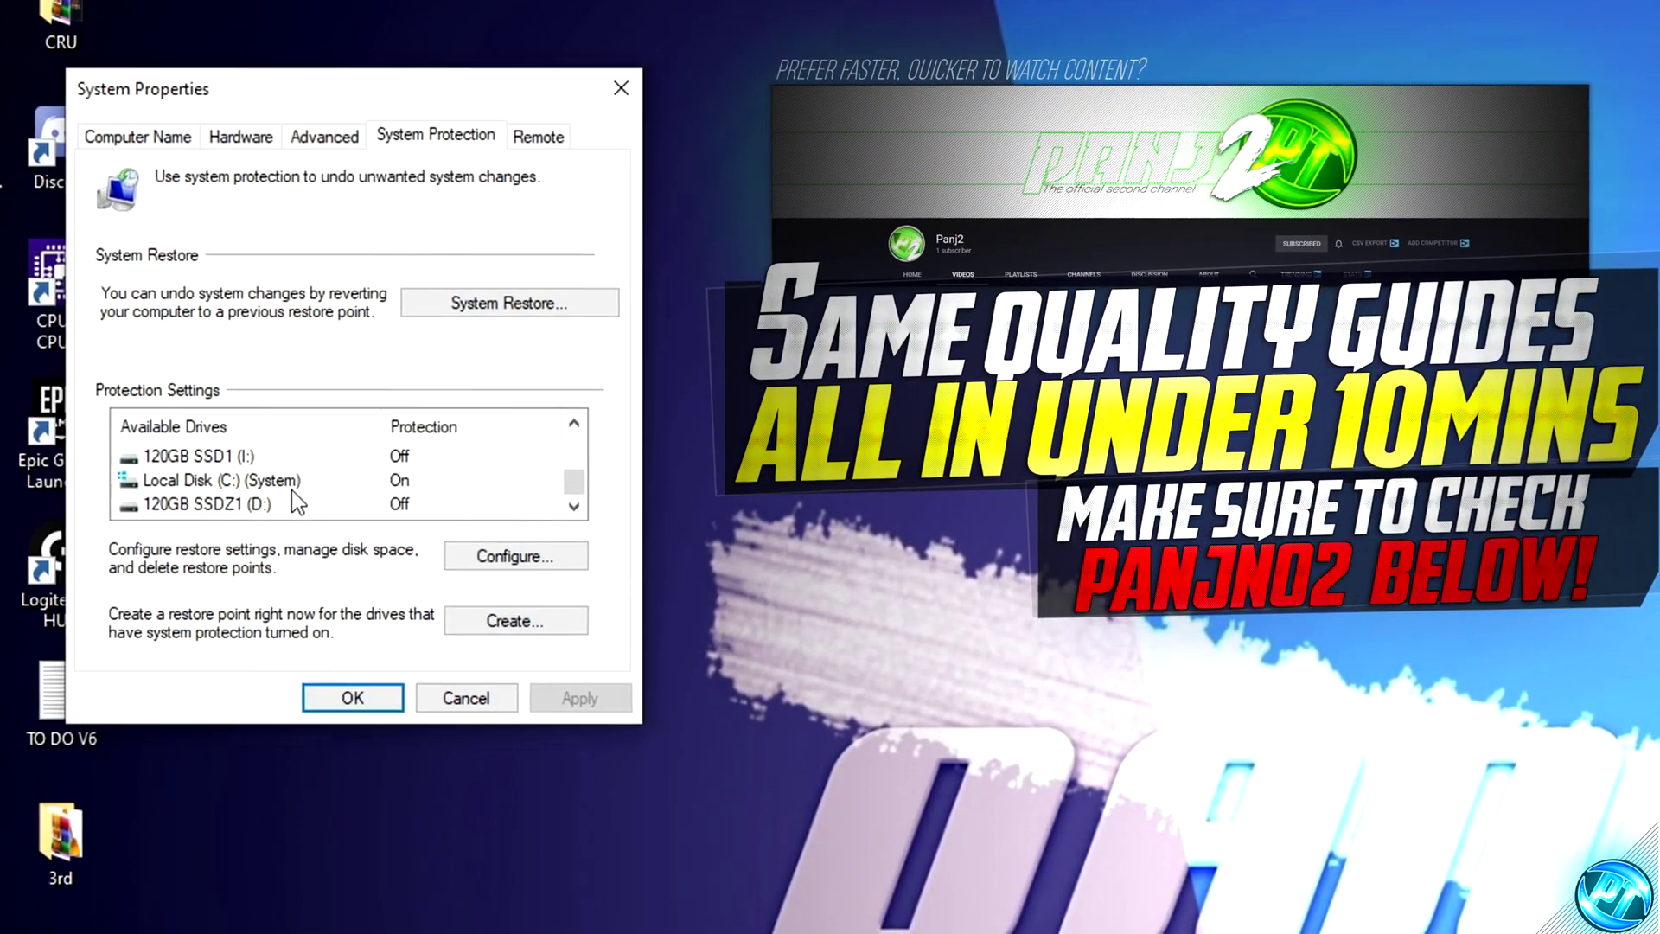
{"action": "left_click", "coordinate": [320, 483]}
{"action": "left_click", "coordinate": [502, 552]}
{"action": "left_click", "coordinate": [277, 293]}
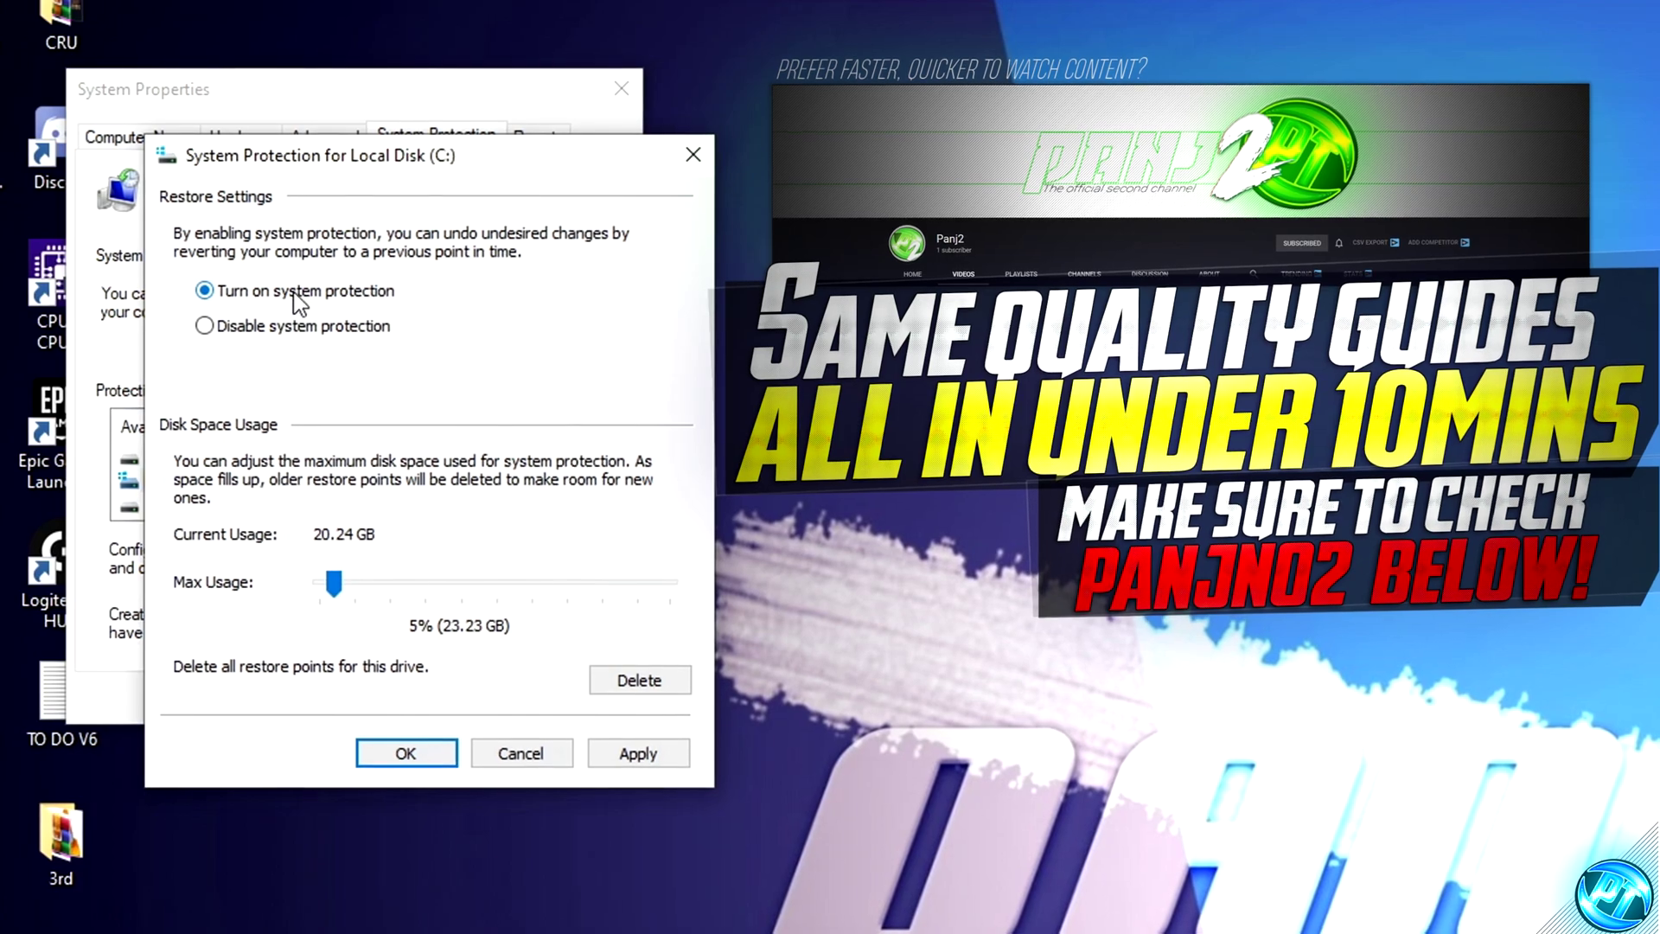
{"action": "left_click_drag", "start_coordinate": [337, 587], "coordinate": [339, 590]}
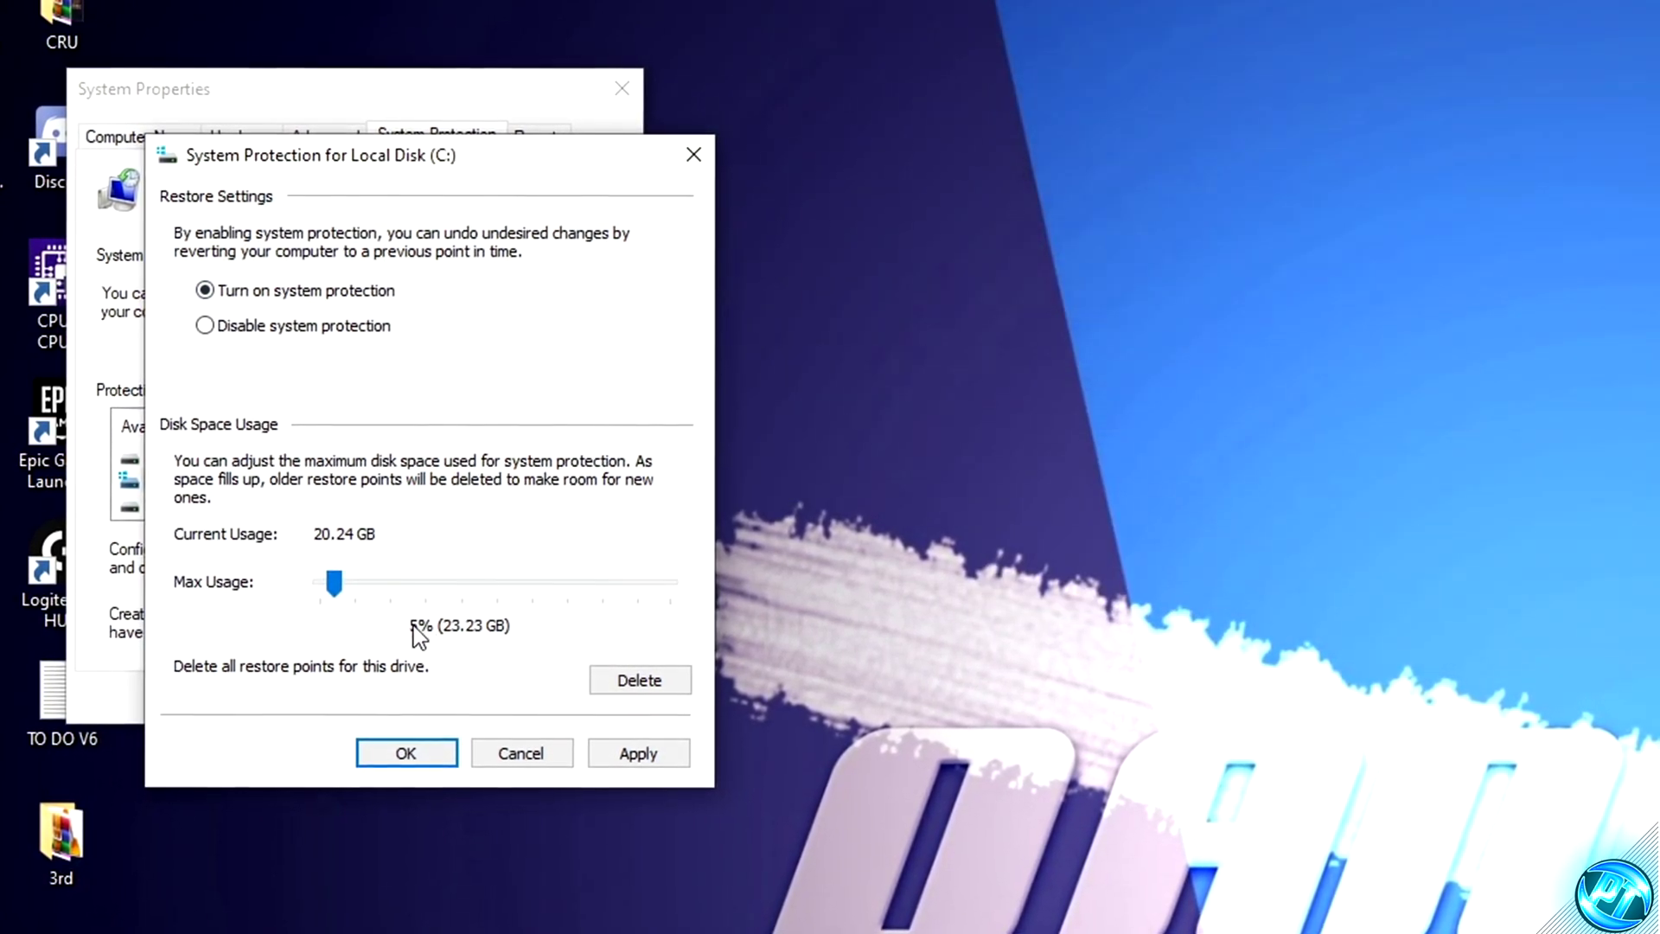
{"action": "left_click", "coordinate": [623, 749]}
{"action": "left_click", "coordinate": [437, 756]}
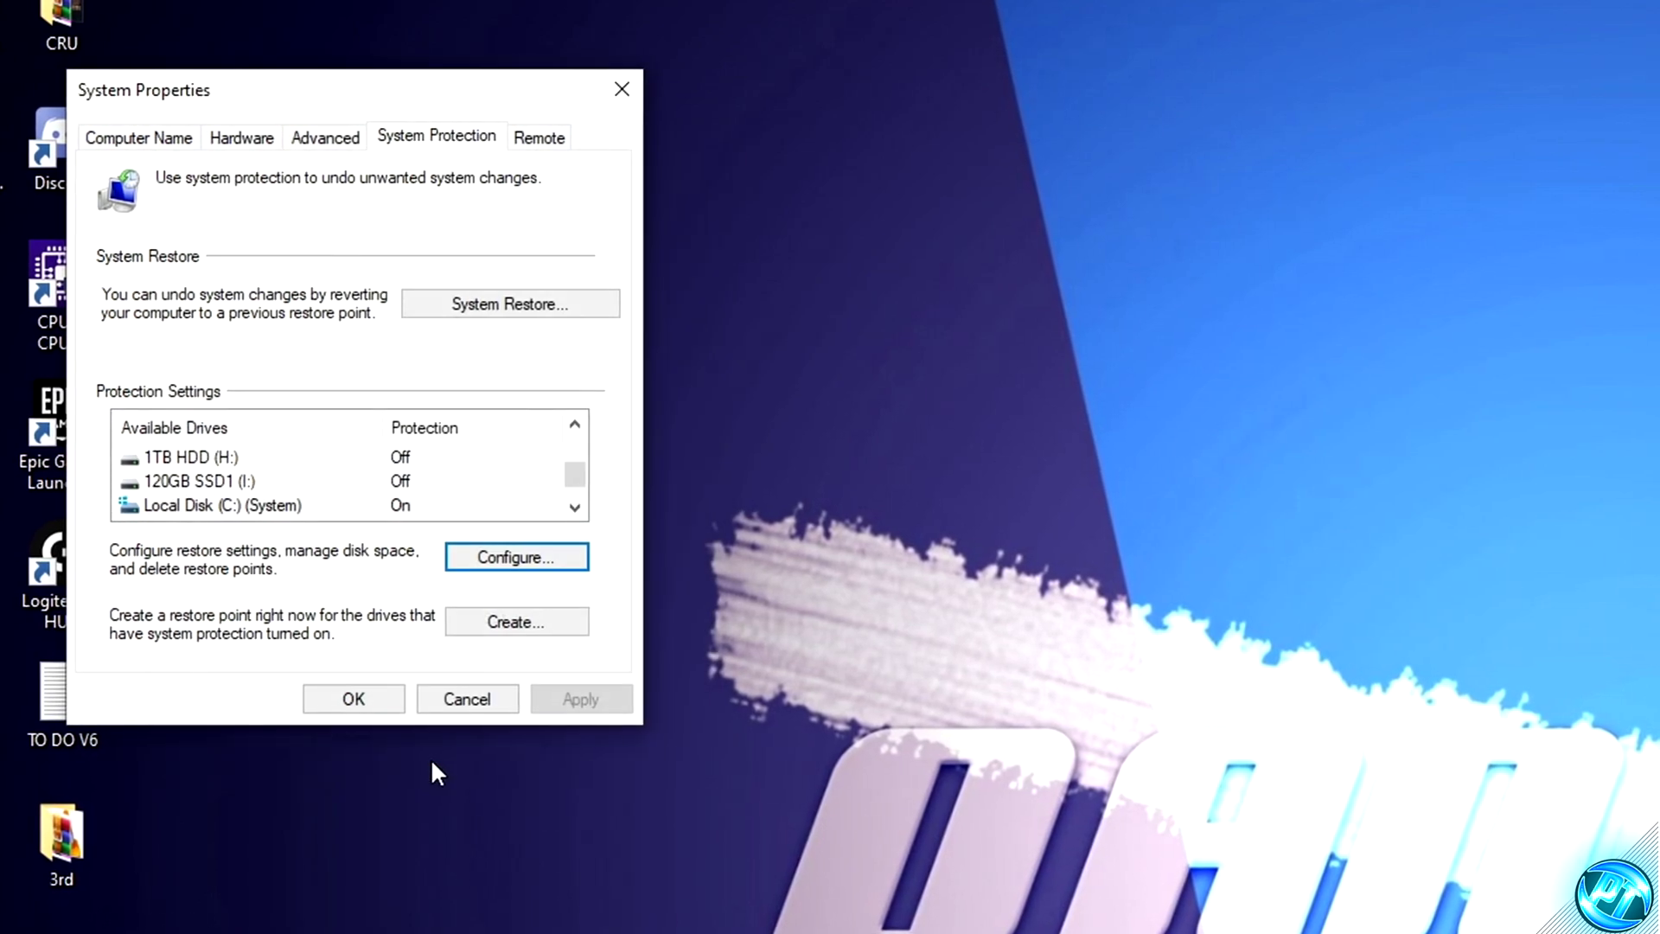
- Create a restore point for Local Disk (C:) described as "rogue backup"
{"action": "left_click", "coordinate": [259, 509]}
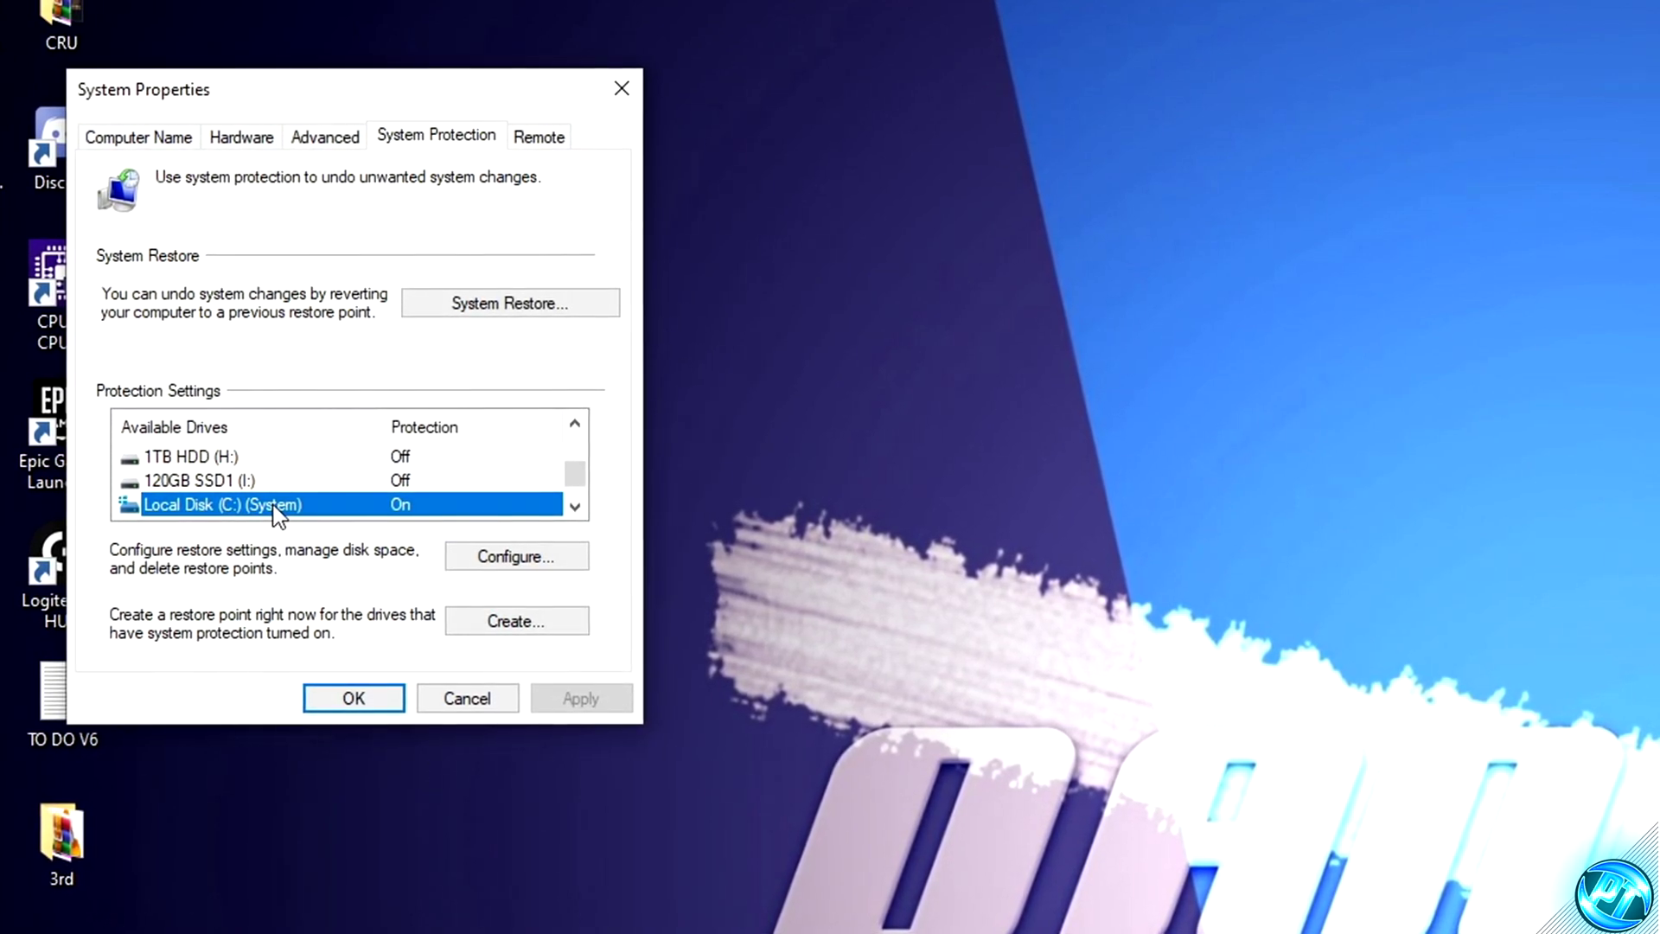
{"action": "left_click", "coordinate": [514, 623]}
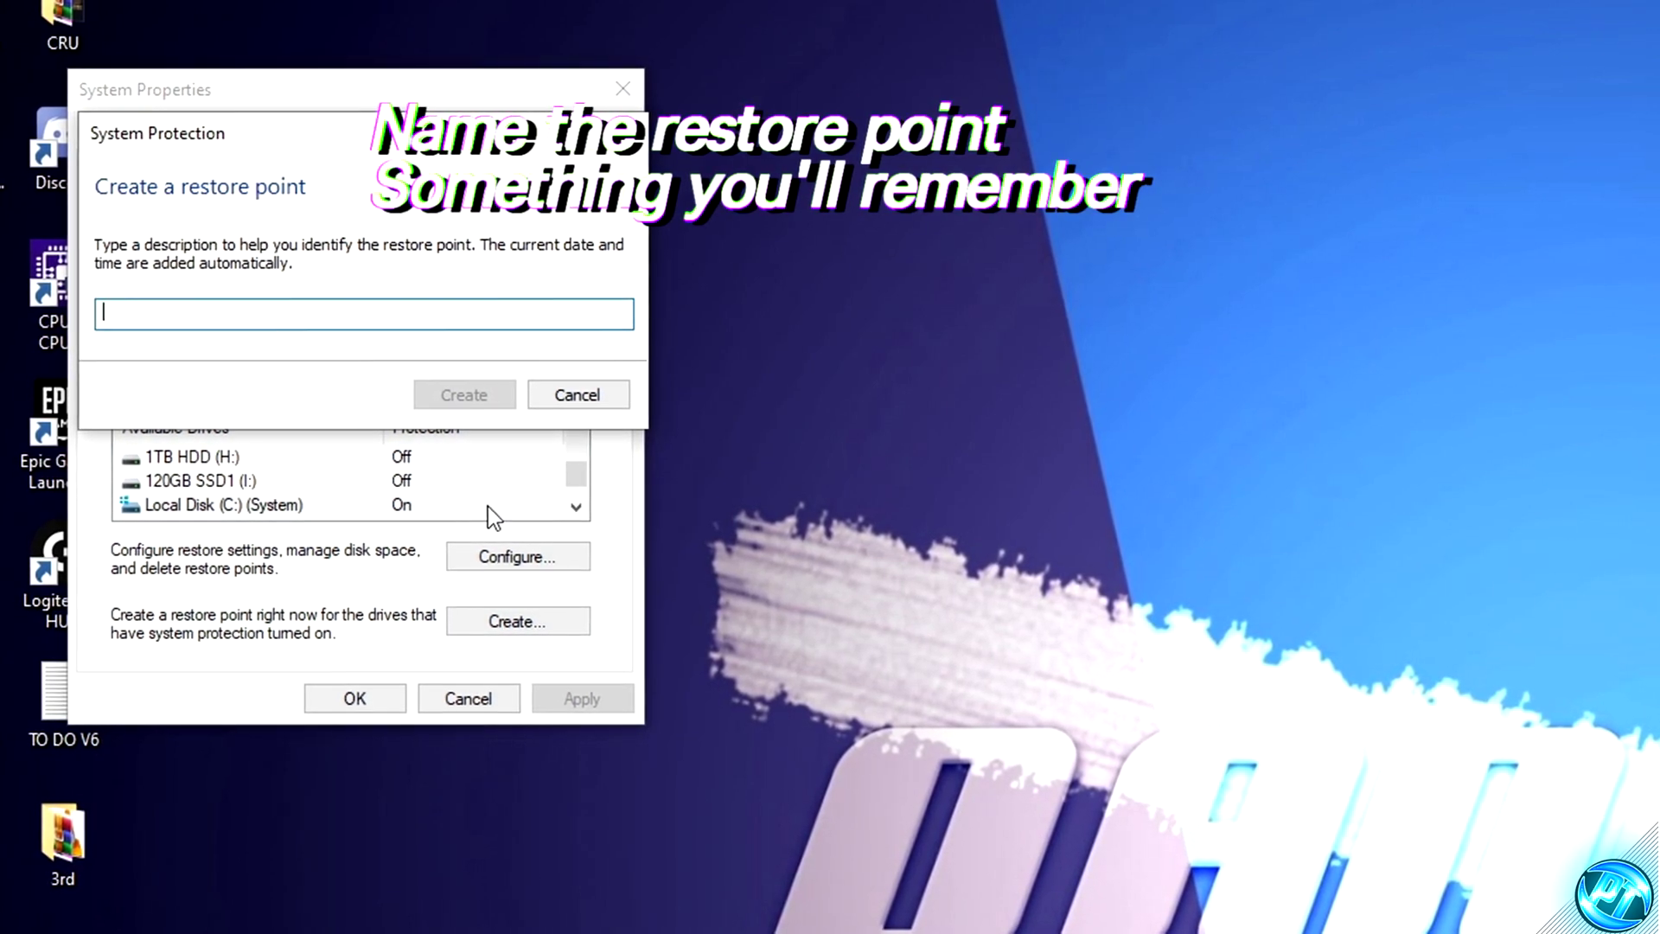
{"action": "type", "text": "rogue backup"}
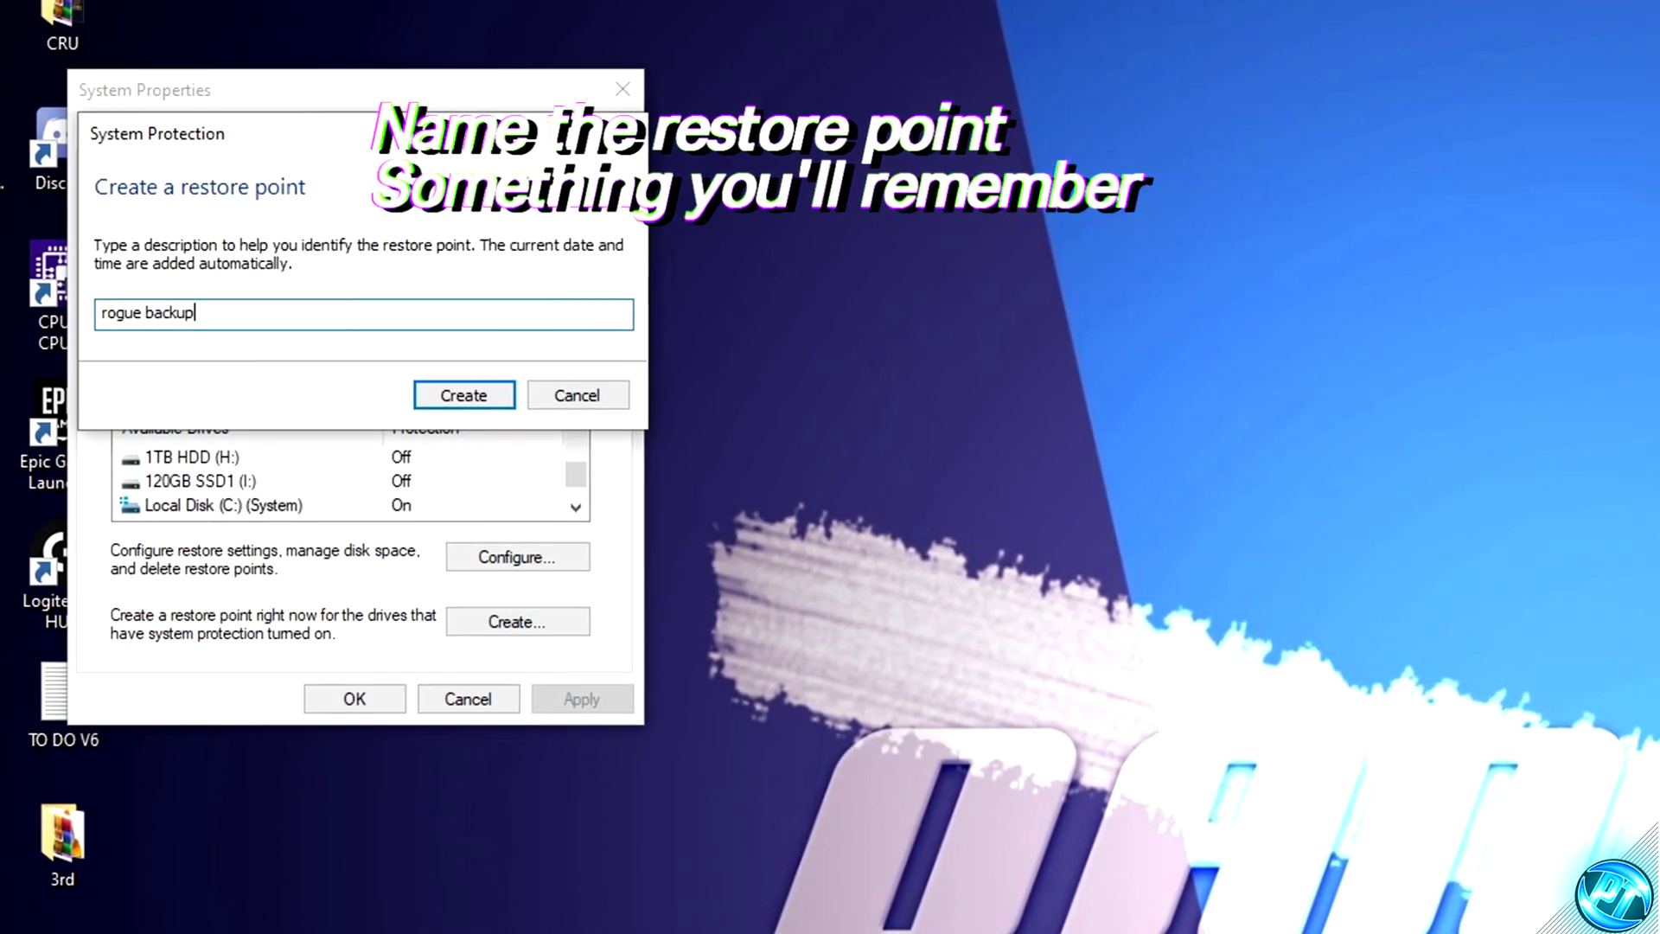
{"action": "left_click", "coordinate": [505, 394]}
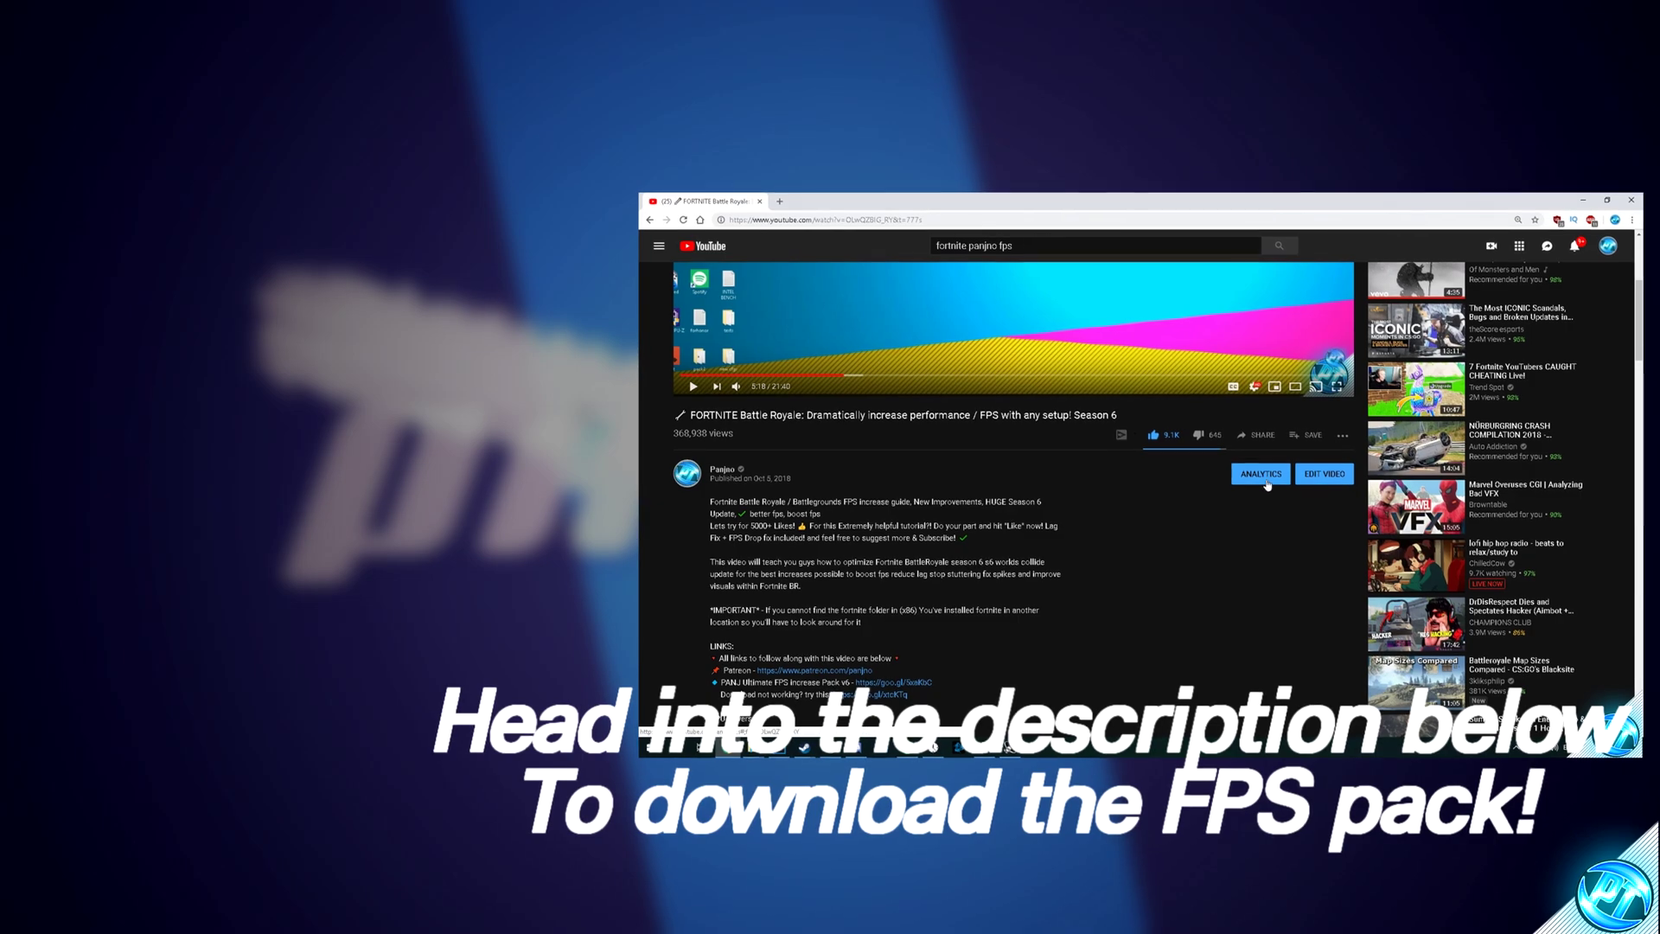
- Open the PANJ Ultimate FPS increase Pack v6 download link in the YouTube video description
{"action": "scroll", "coordinate": [942, 462], "scroll_direction": "down", "scroll_amount": 3}
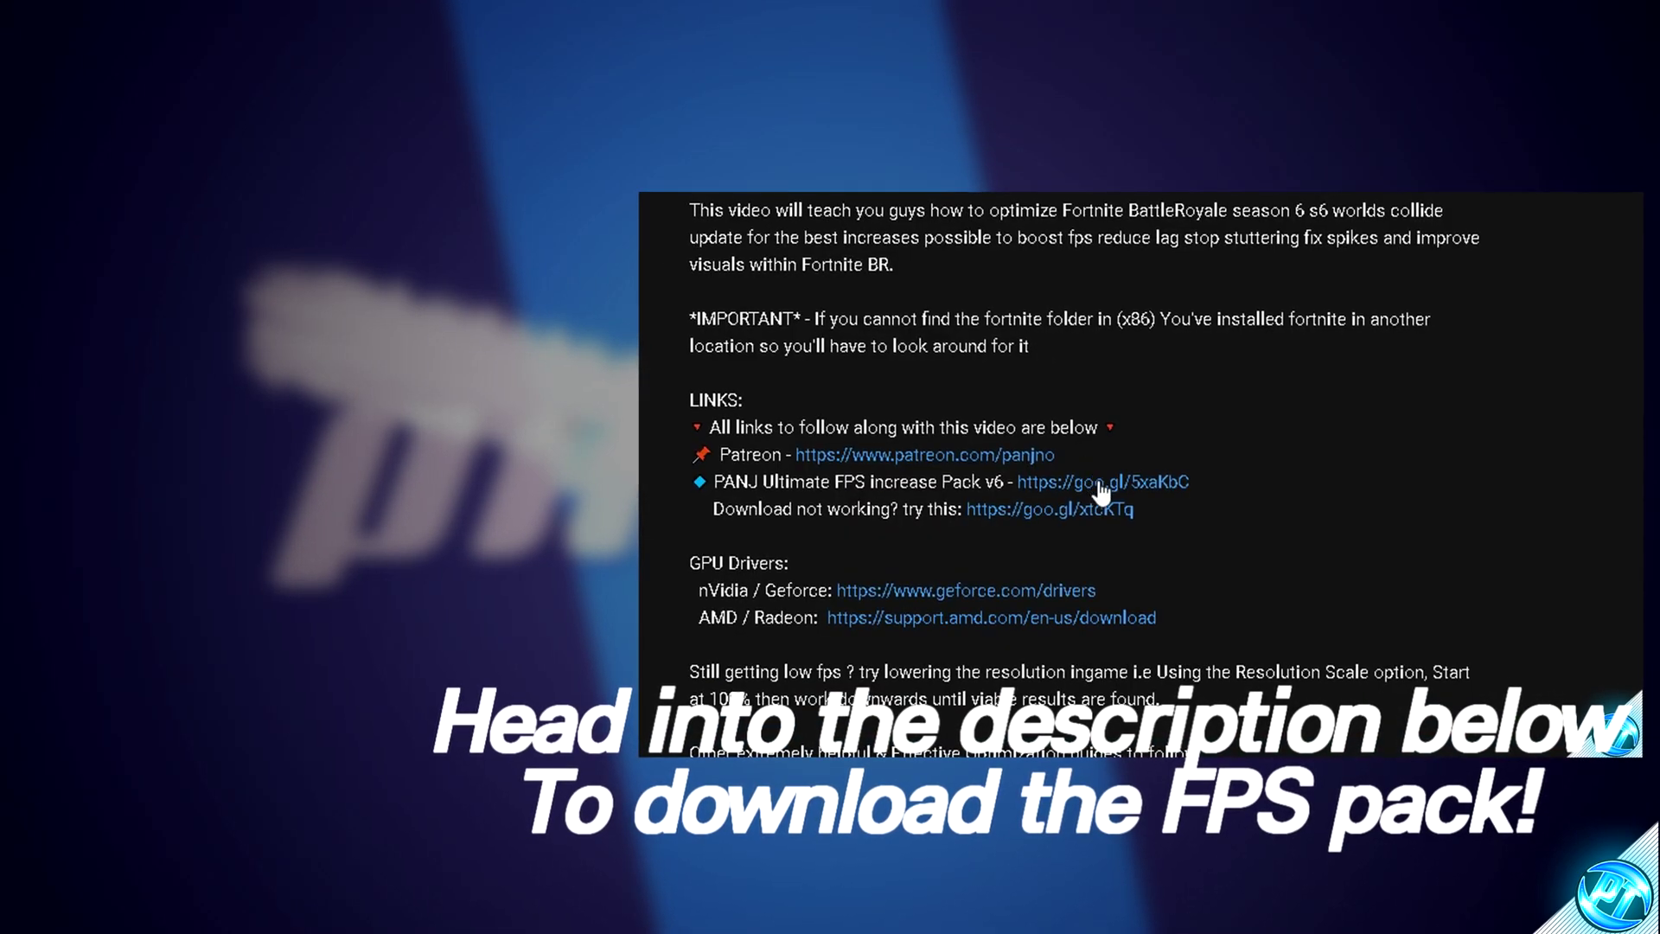
{"action": "left_click", "coordinate": [908, 473]}
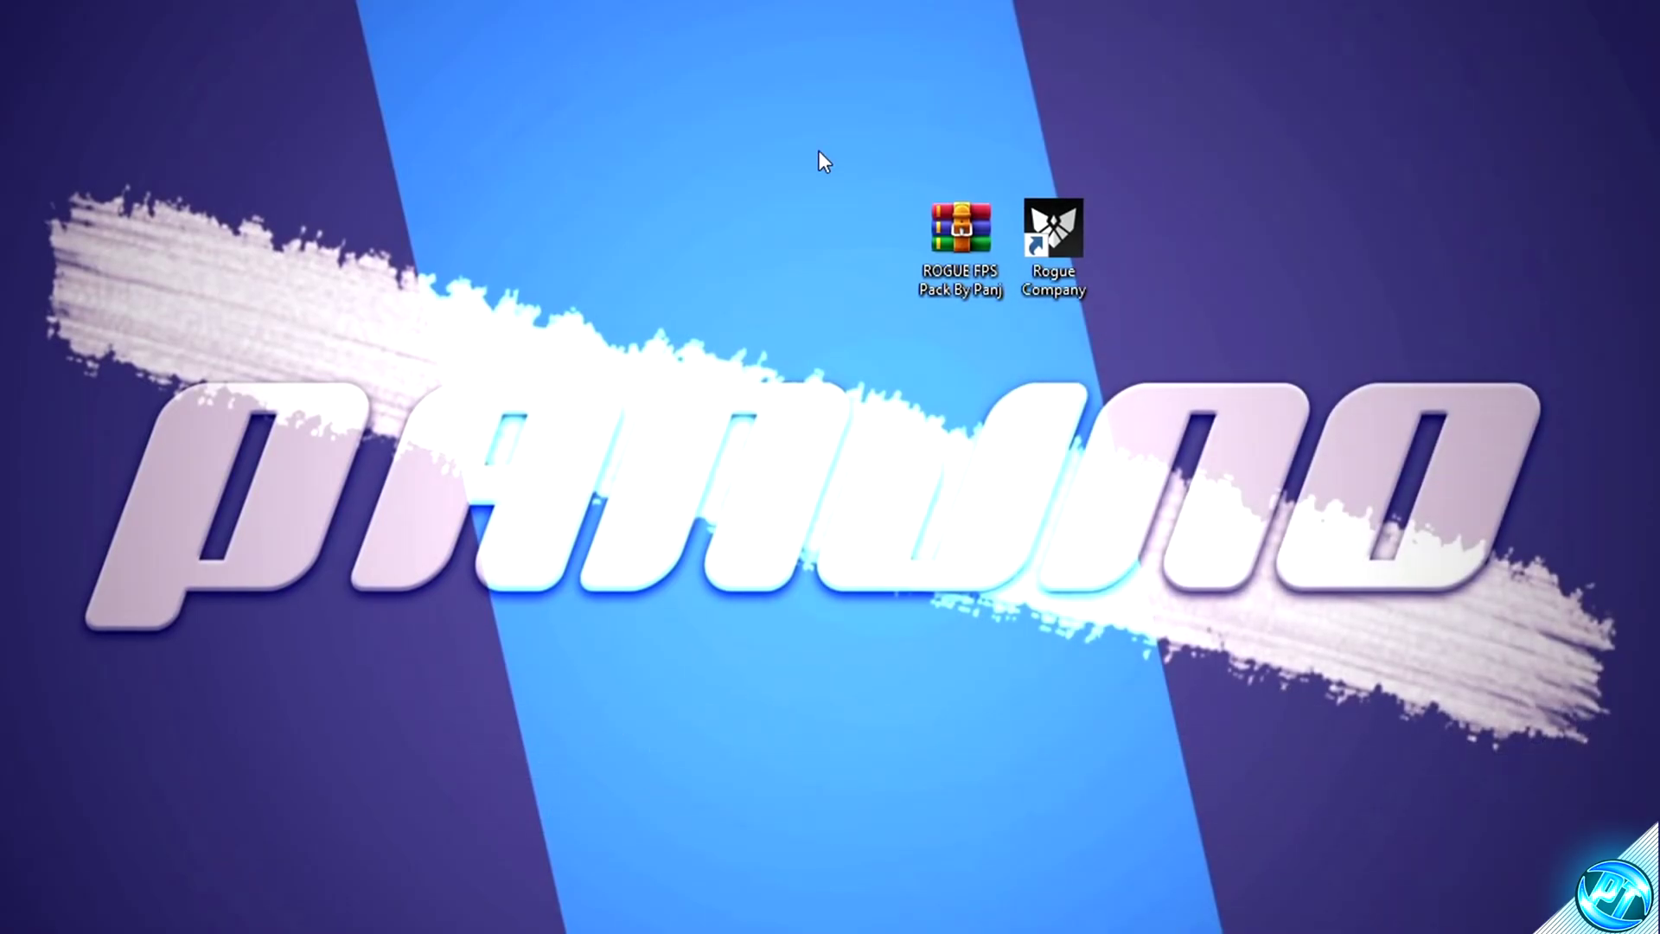
- Extract the ROGUE FPS Pack By Panj archive directly onto the desktop
{"action": "right_click", "coordinate": [950, 230]}
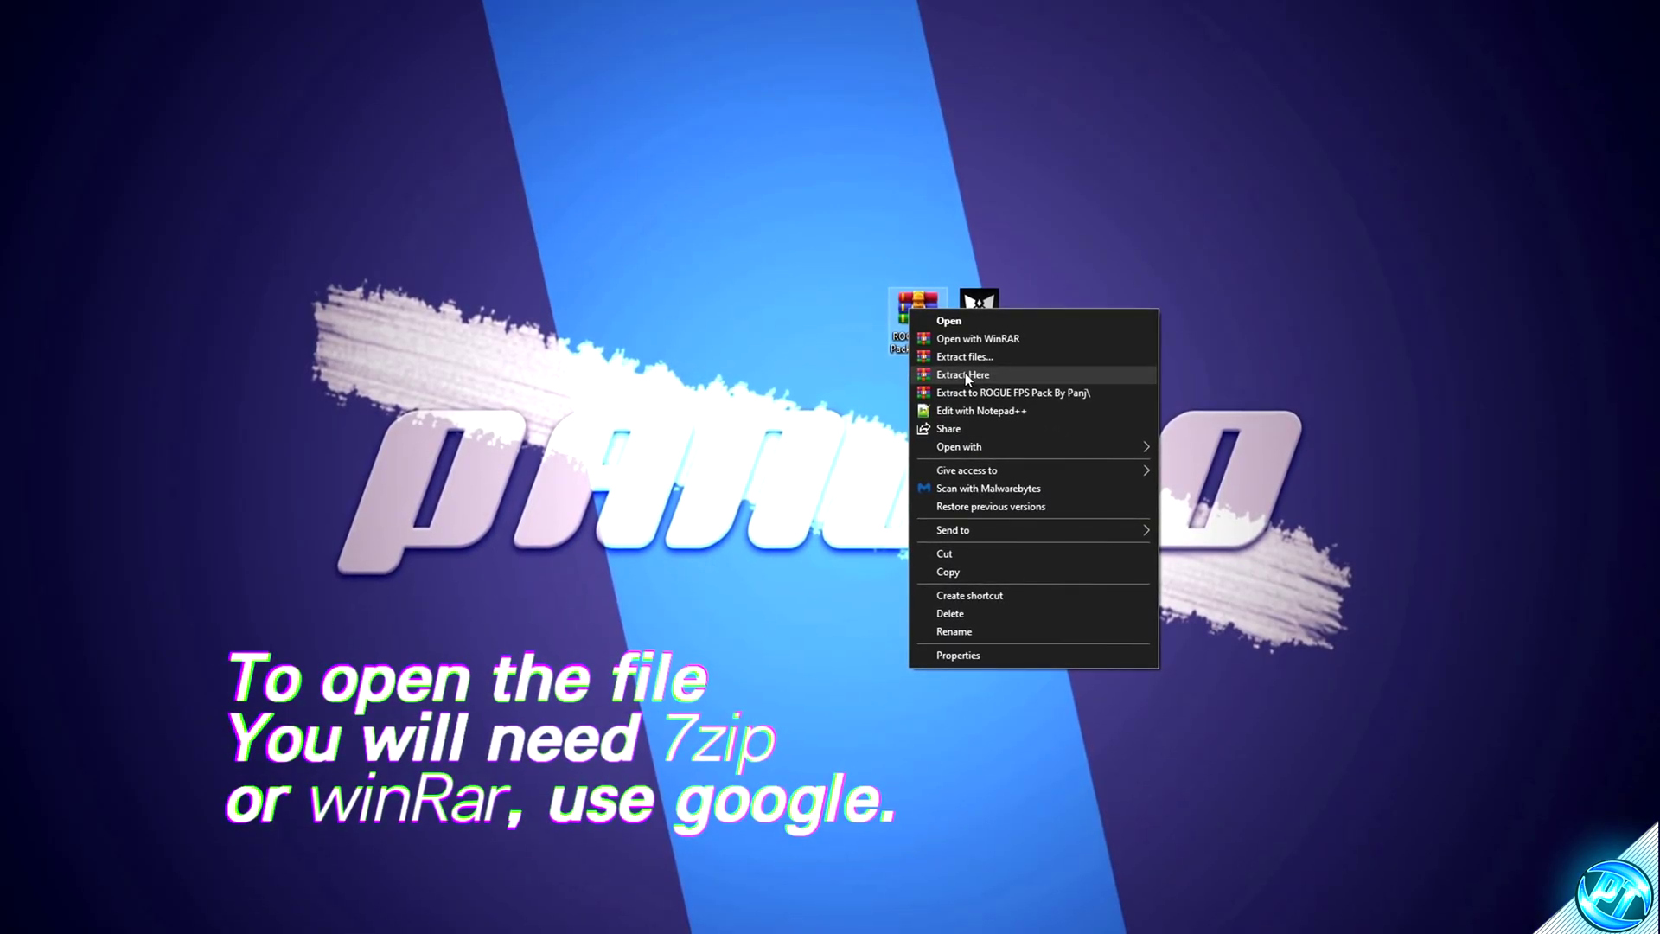
{"action": "left_click", "coordinate": [964, 375]}
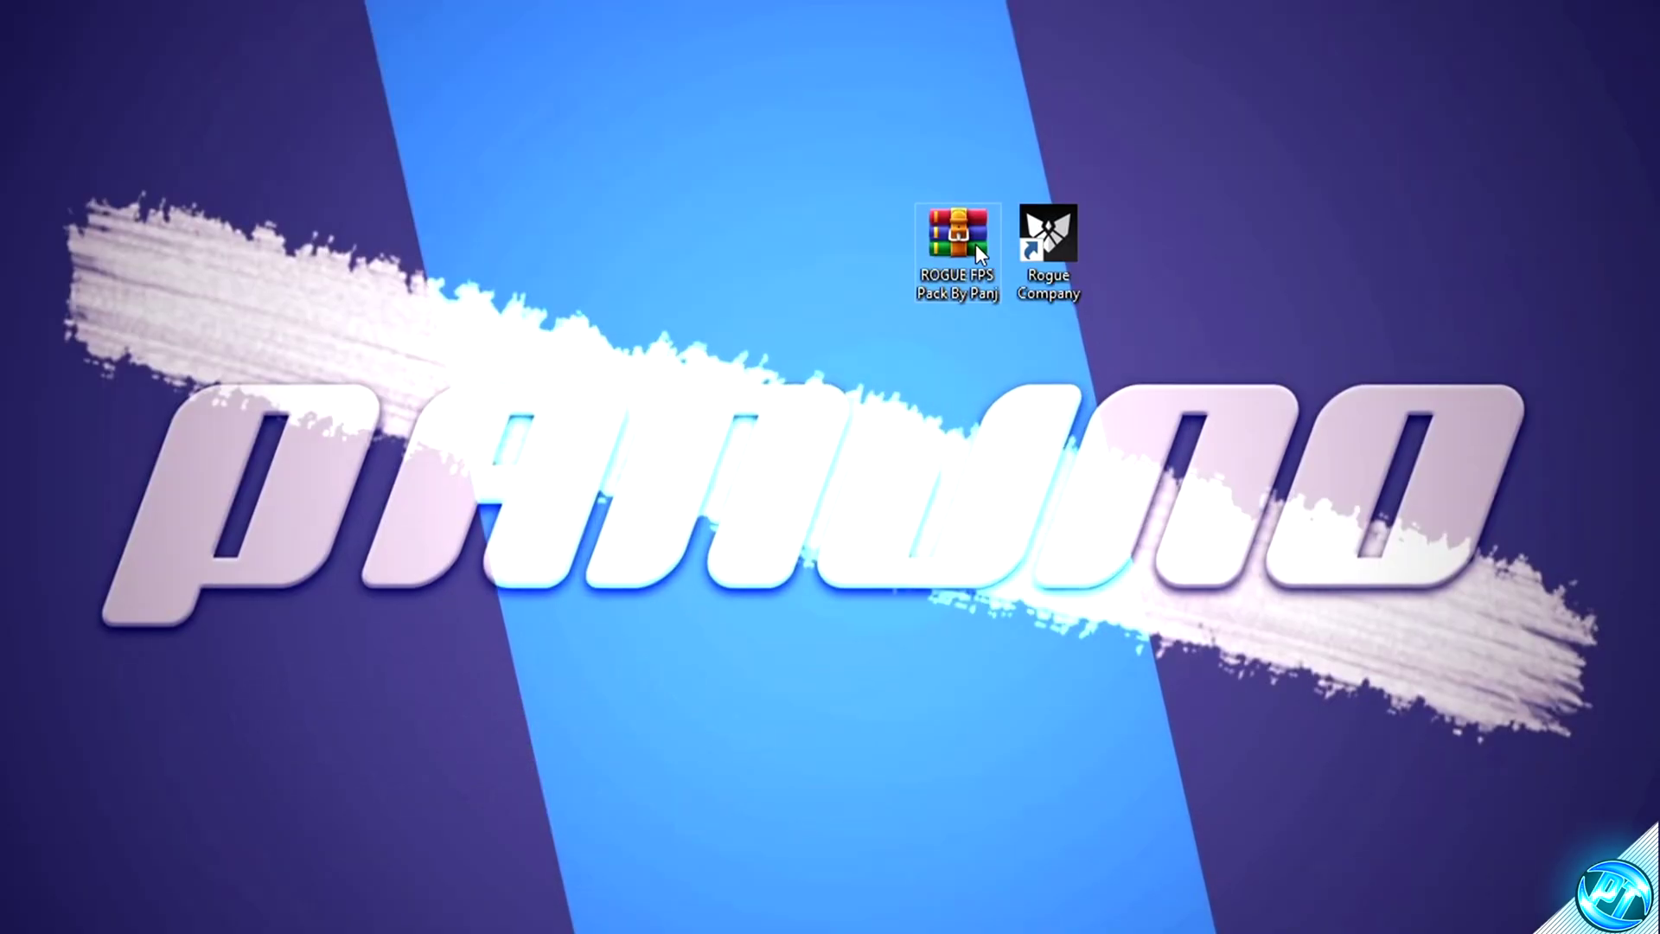
{"action": "right_click", "coordinate": [932, 316]}
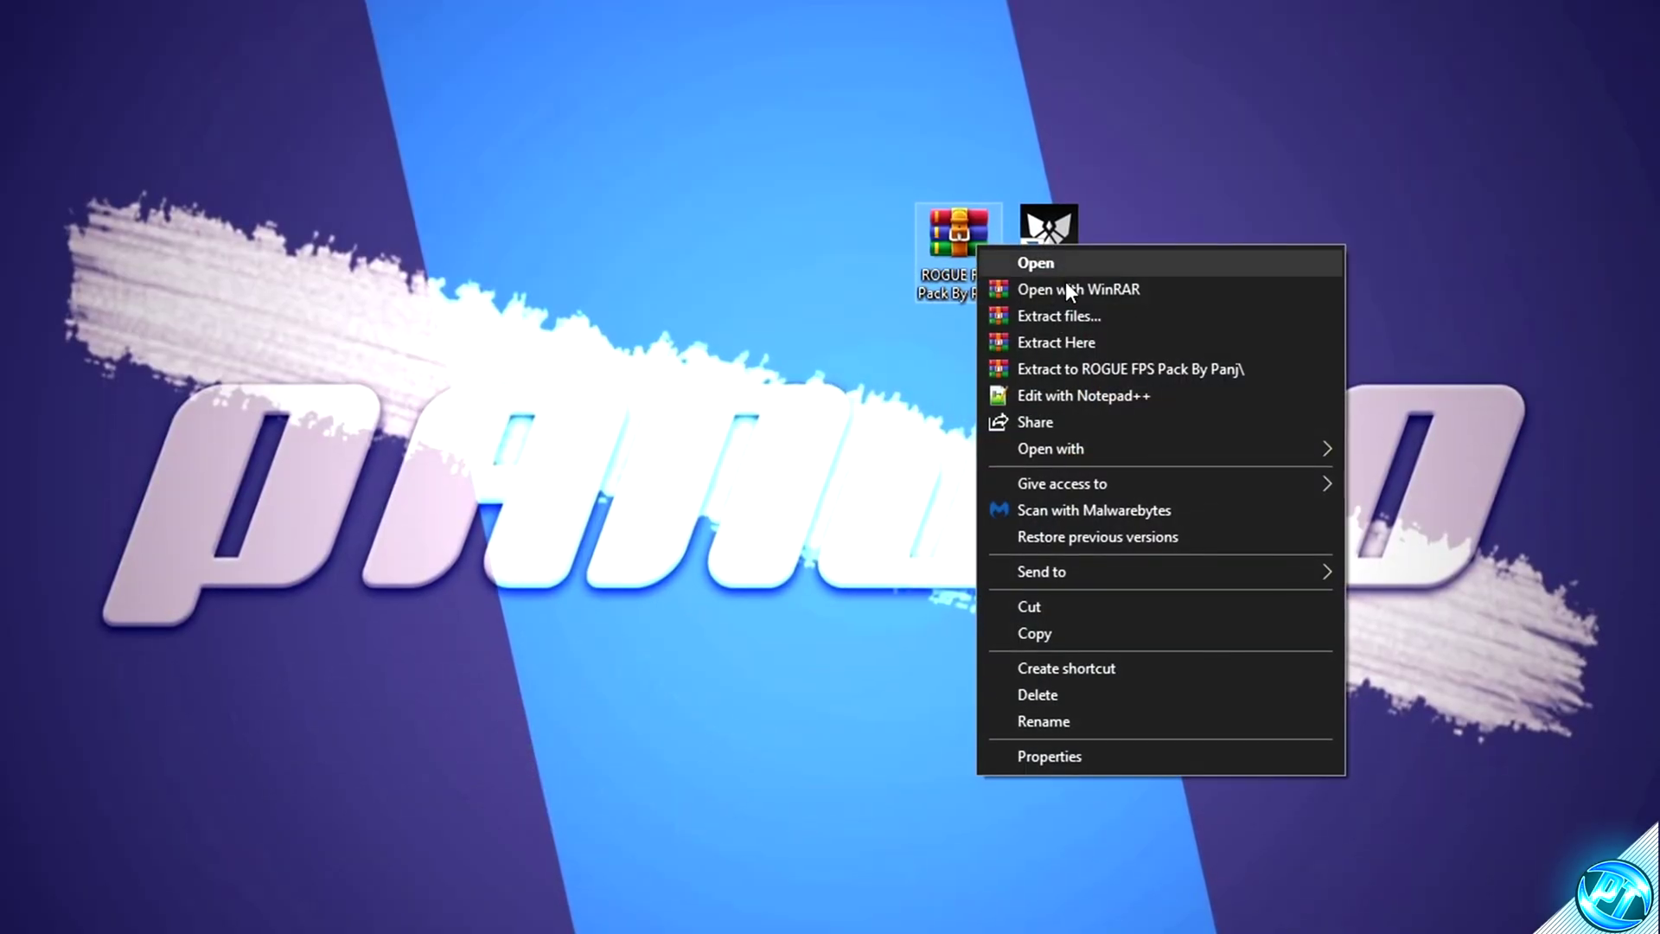
{"action": "left_click", "coordinate": [1082, 340]}
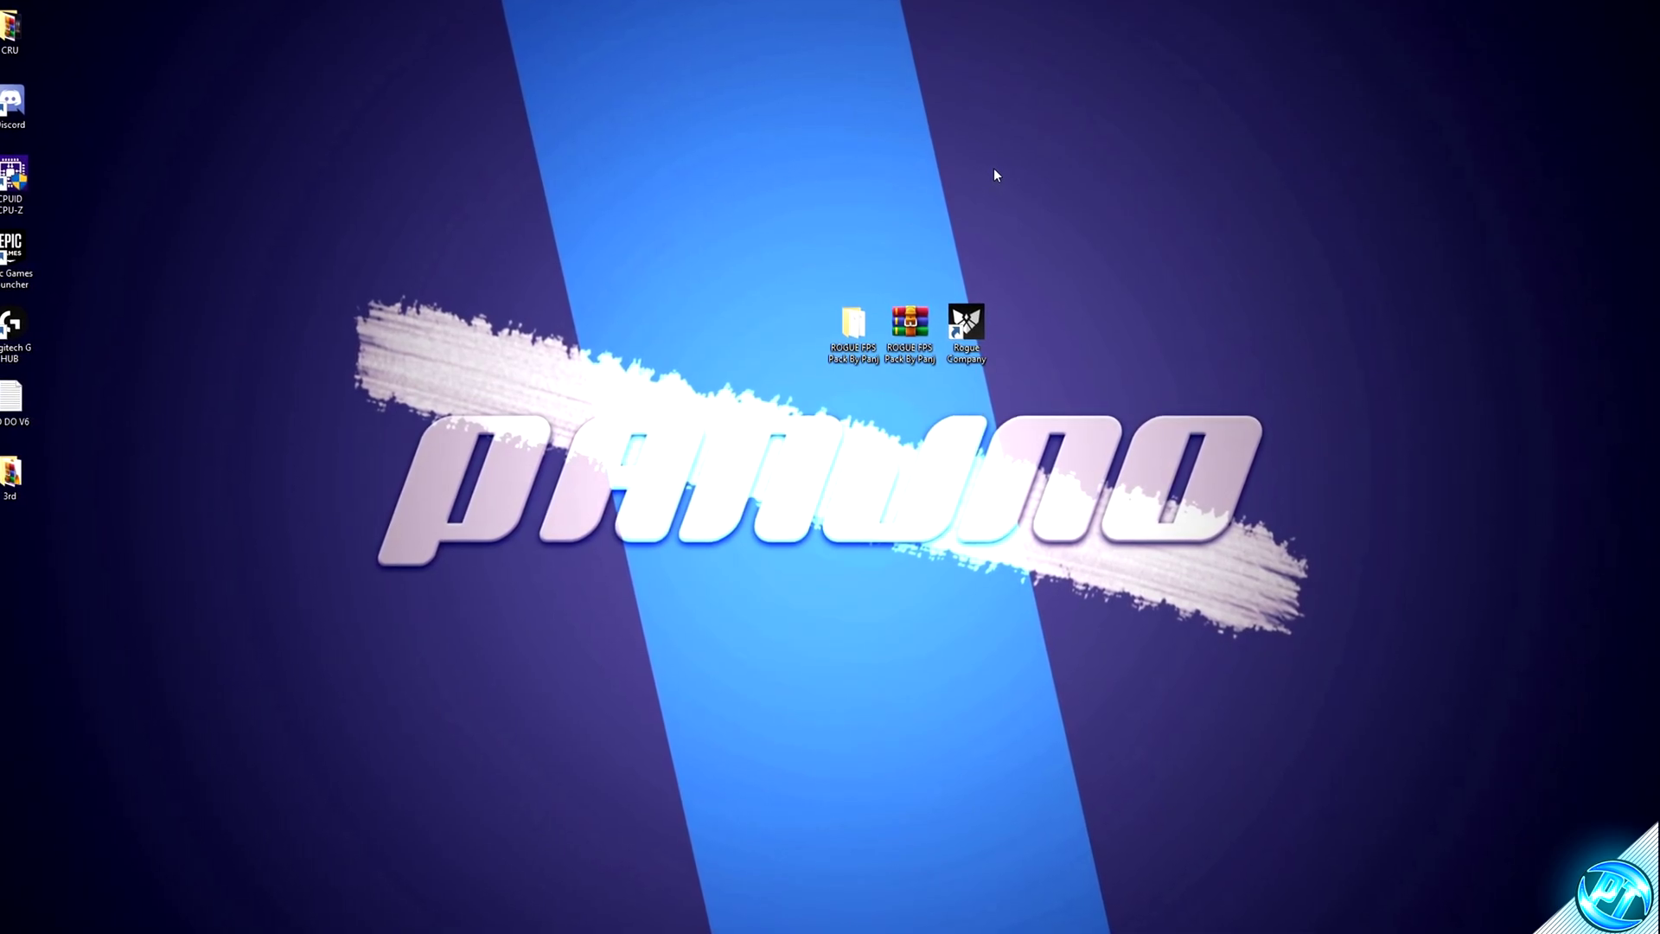
- Launch Rogue Company from its desktop shortcut and switch the game to windowed mode
{"action": "double_click", "coordinate": [969, 322]}
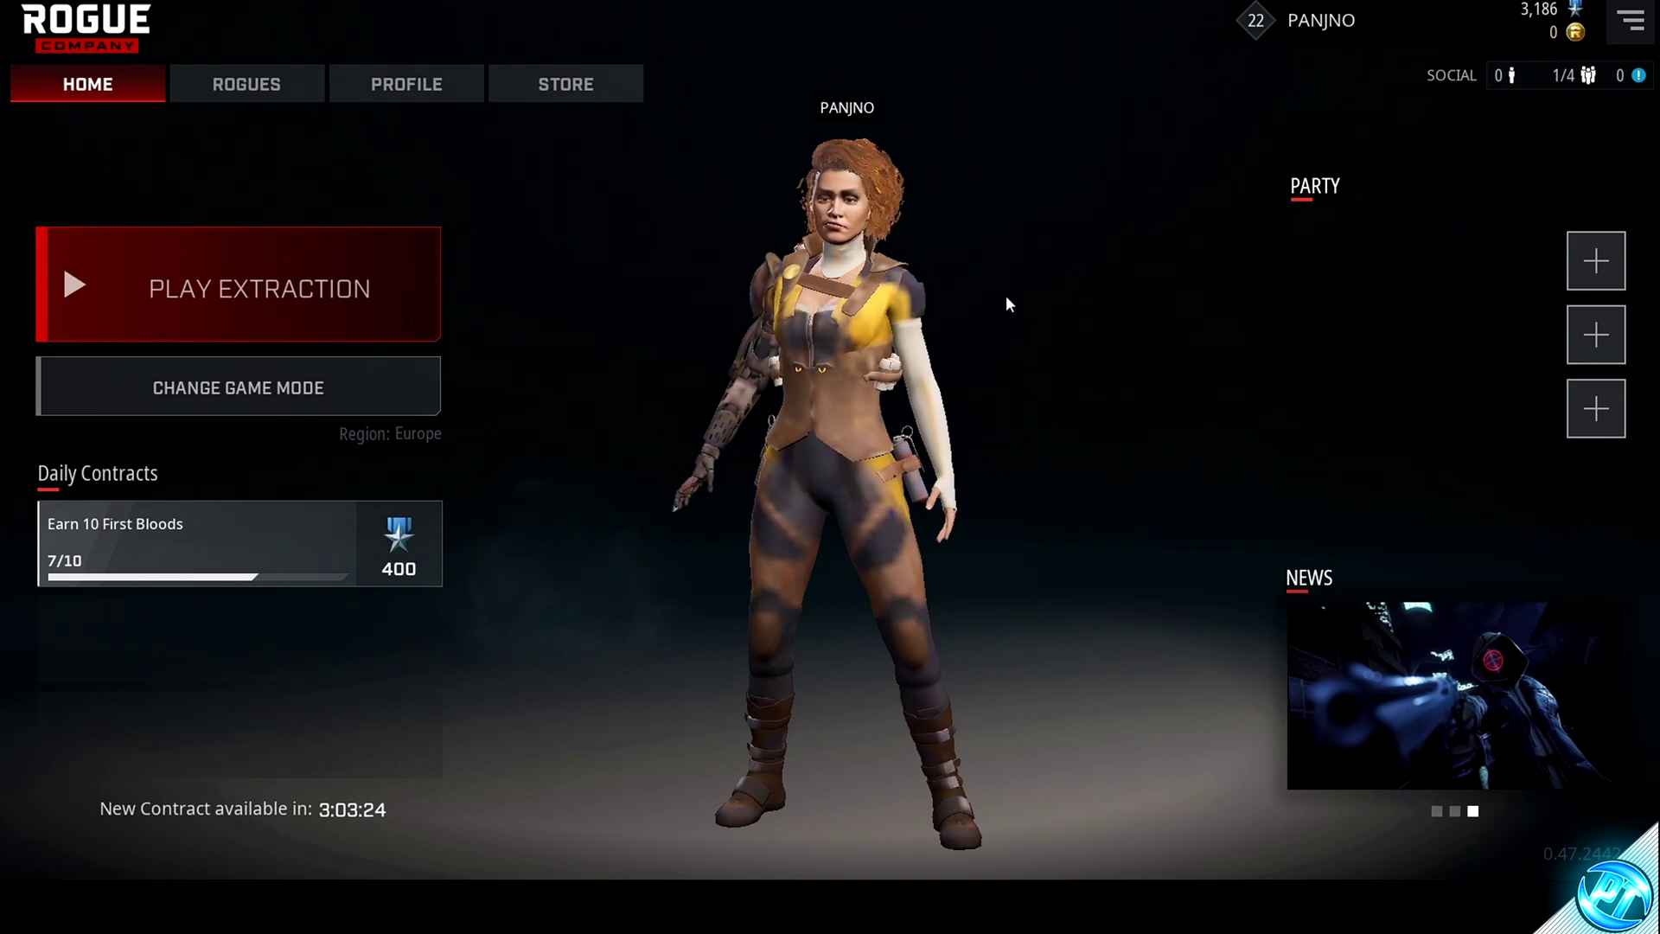
{"action": "key", "text": "alt+Tab"}
{"action": "key", "text": "alt+Return"}
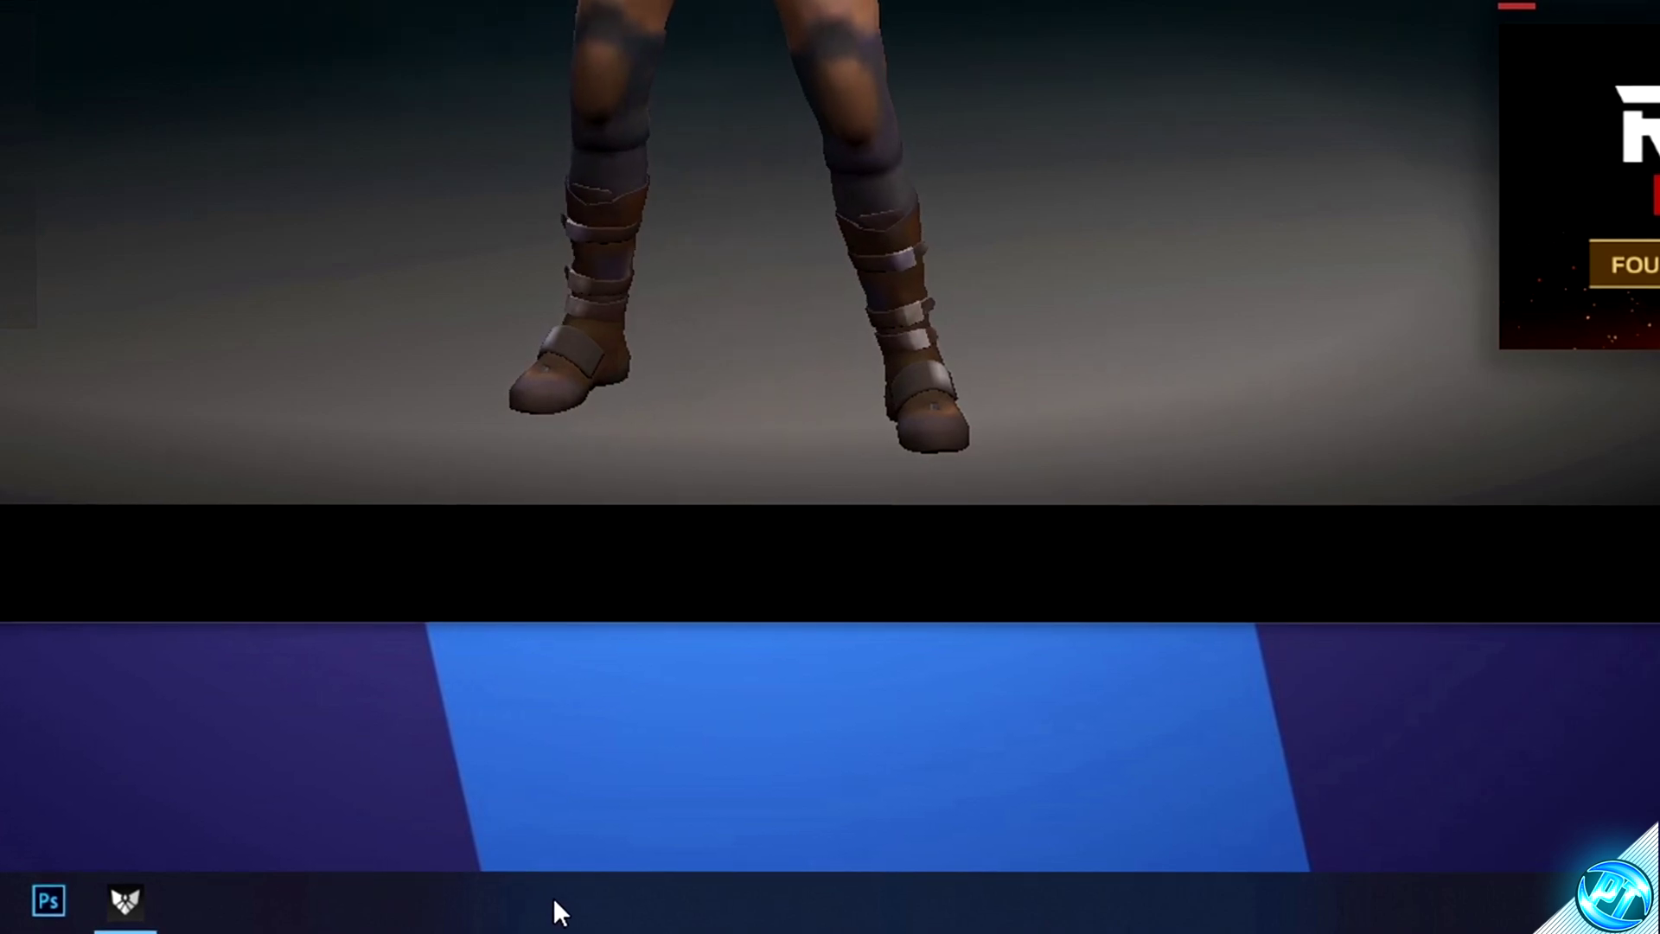
- Open Task Manager and sort the processes by CPU usage, highest first
{"action": "right_click", "coordinate": [769, 919]}
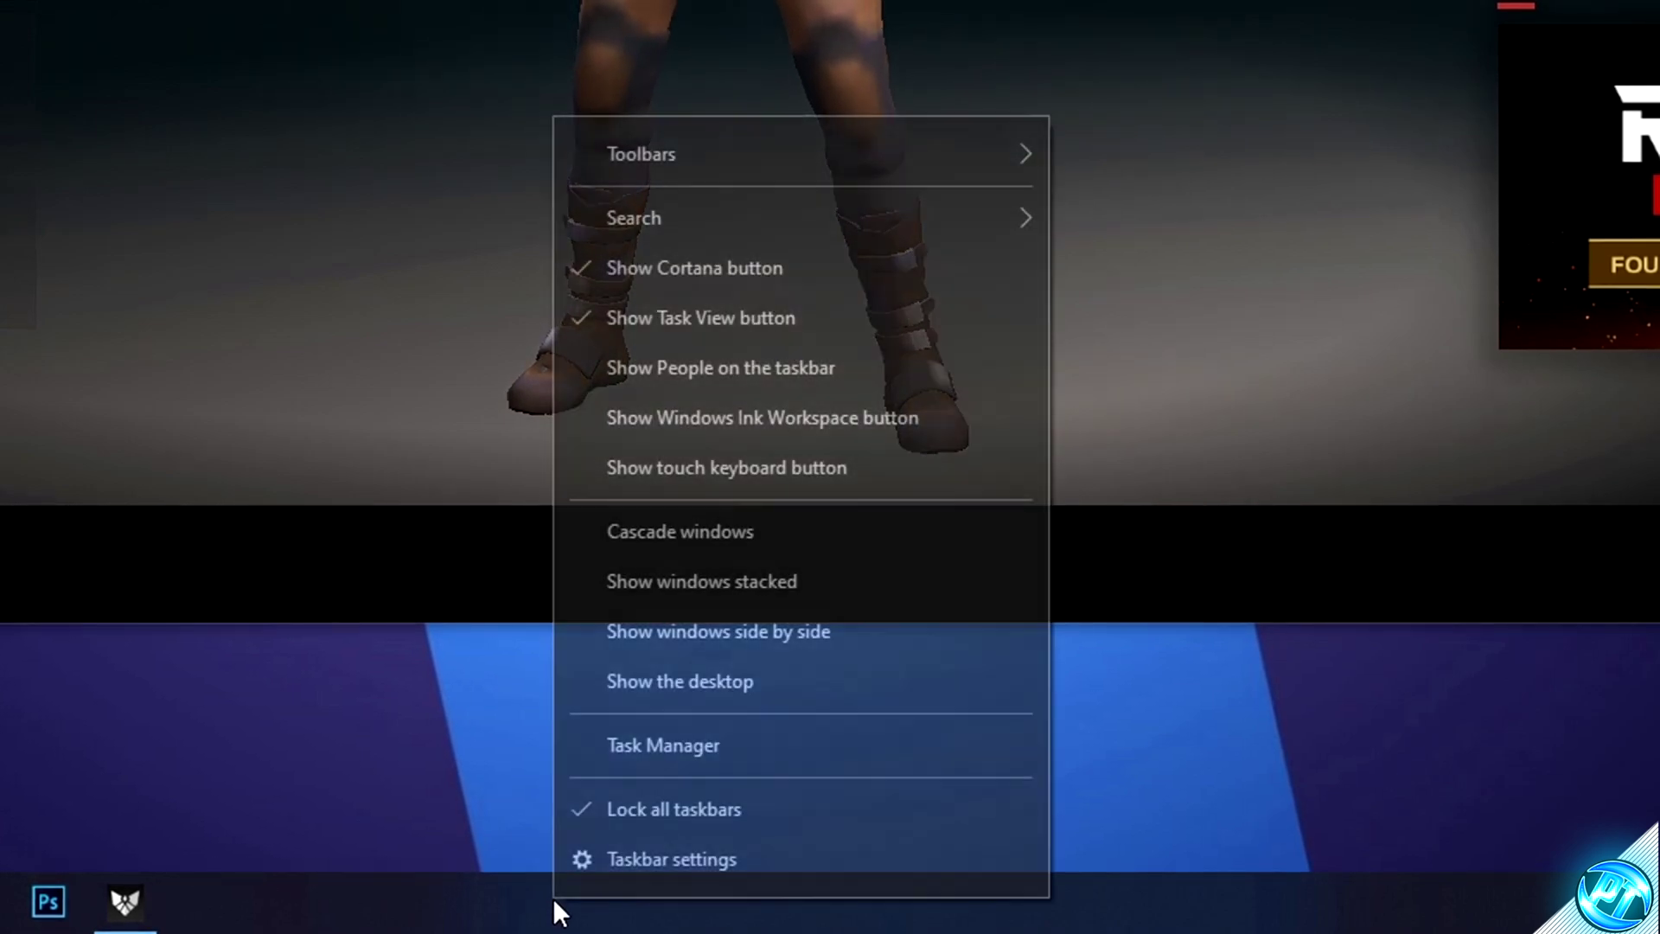
{"action": "left_click", "coordinate": [553, 749]}
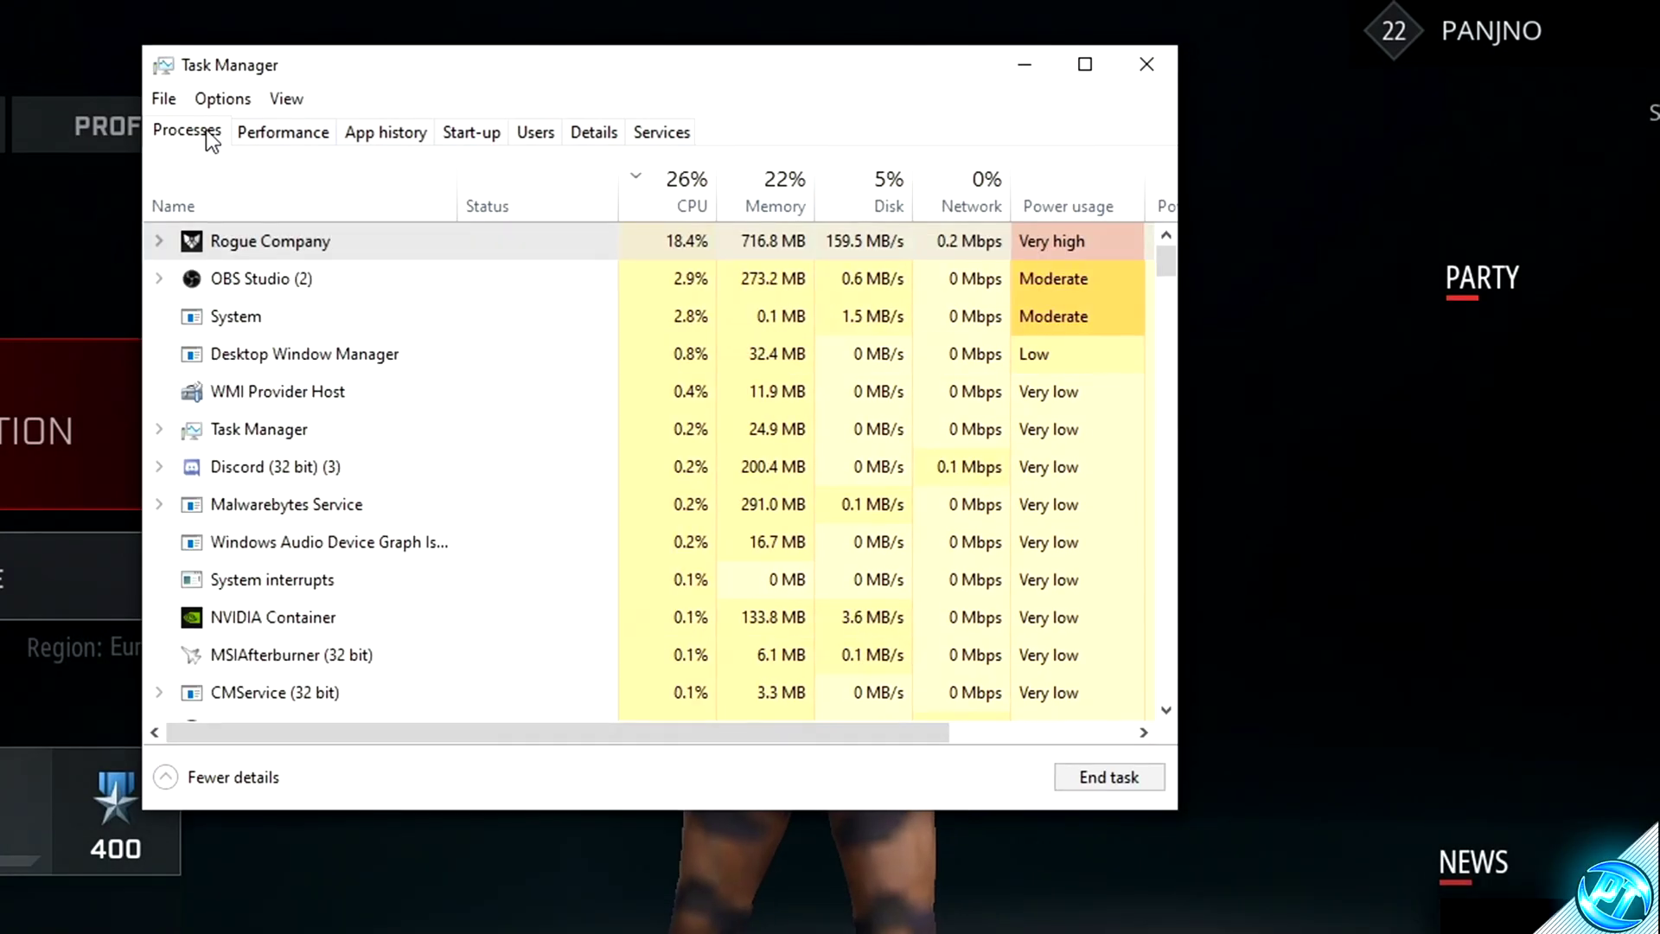
{"action": "left_click", "coordinate": [672, 193]}
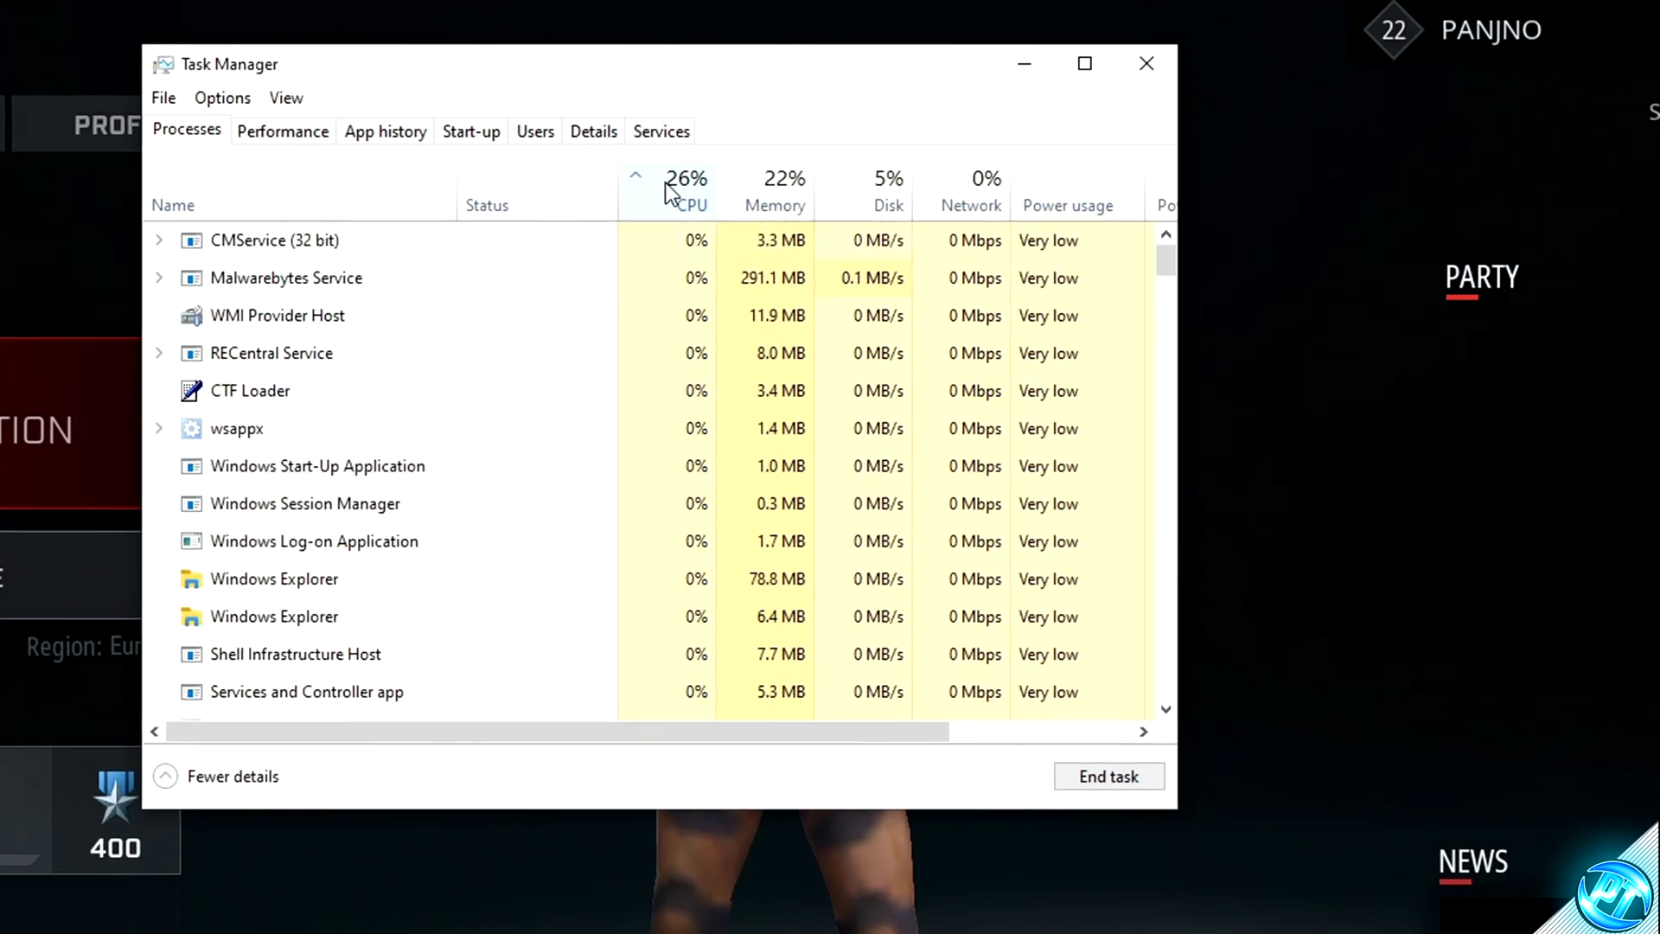
{"action": "left_click", "coordinate": [671, 194]}
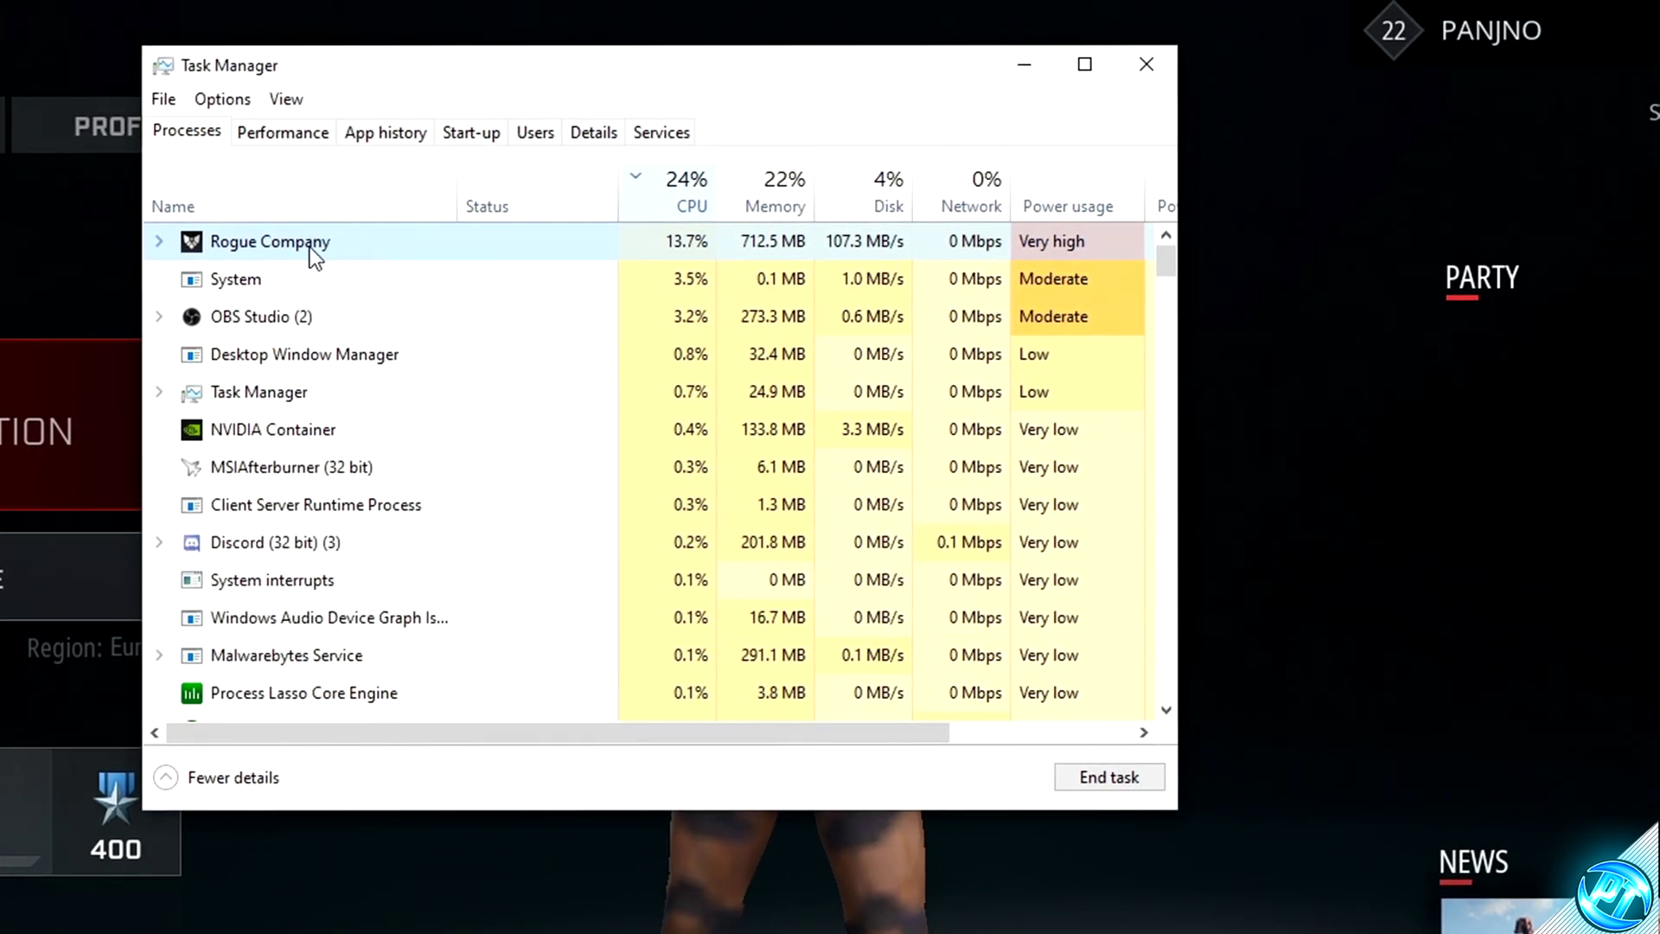
- Open the file location of the Rogue Company process, then minimize Task Manager and close the game
{"action": "right_click", "coordinate": [261, 243]}
{"action": "left_click", "coordinate": [365, 456]}
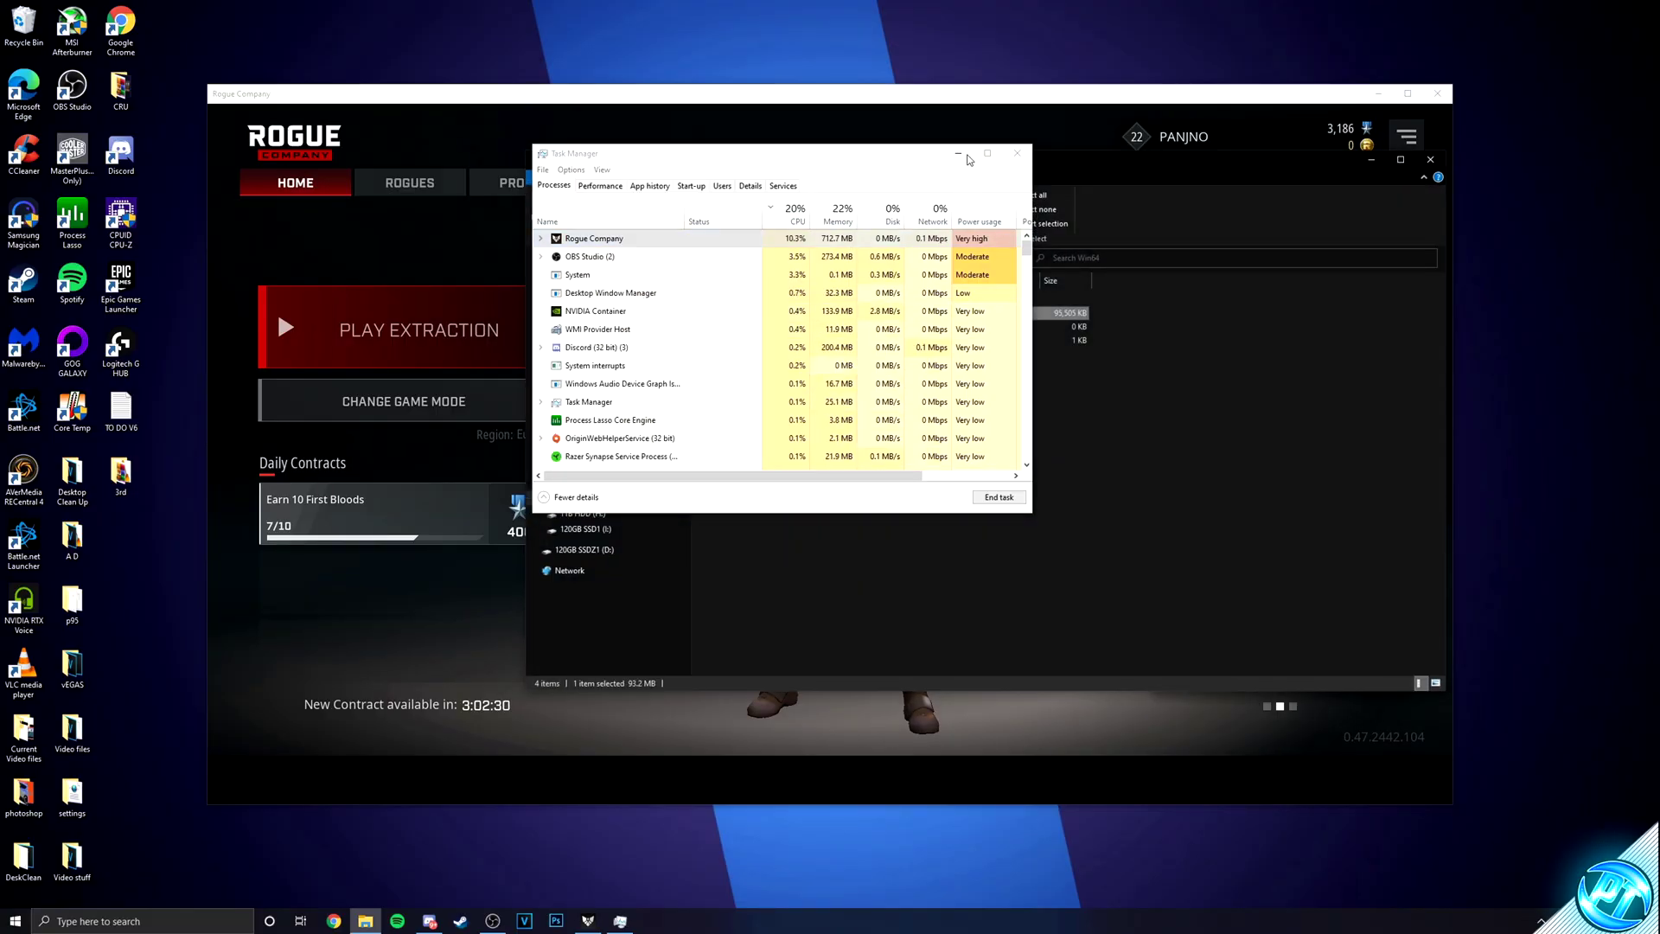
{"action": "left_click", "coordinate": [968, 158]}
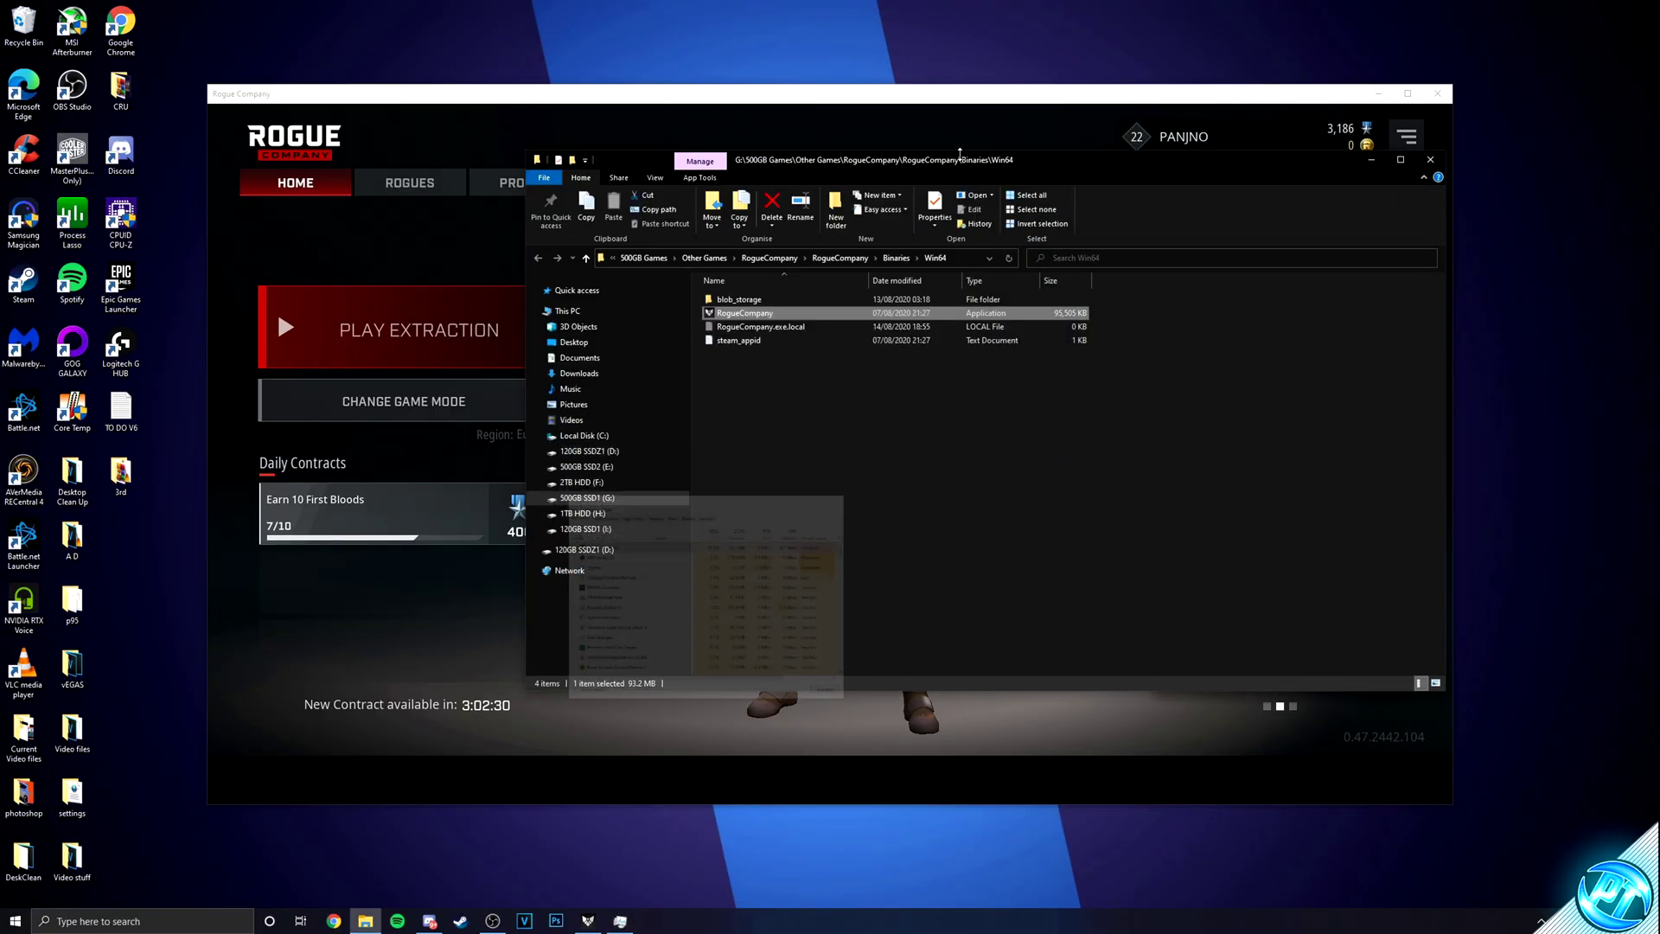
{"action": "left_click", "coordinate": [1434, 95]}
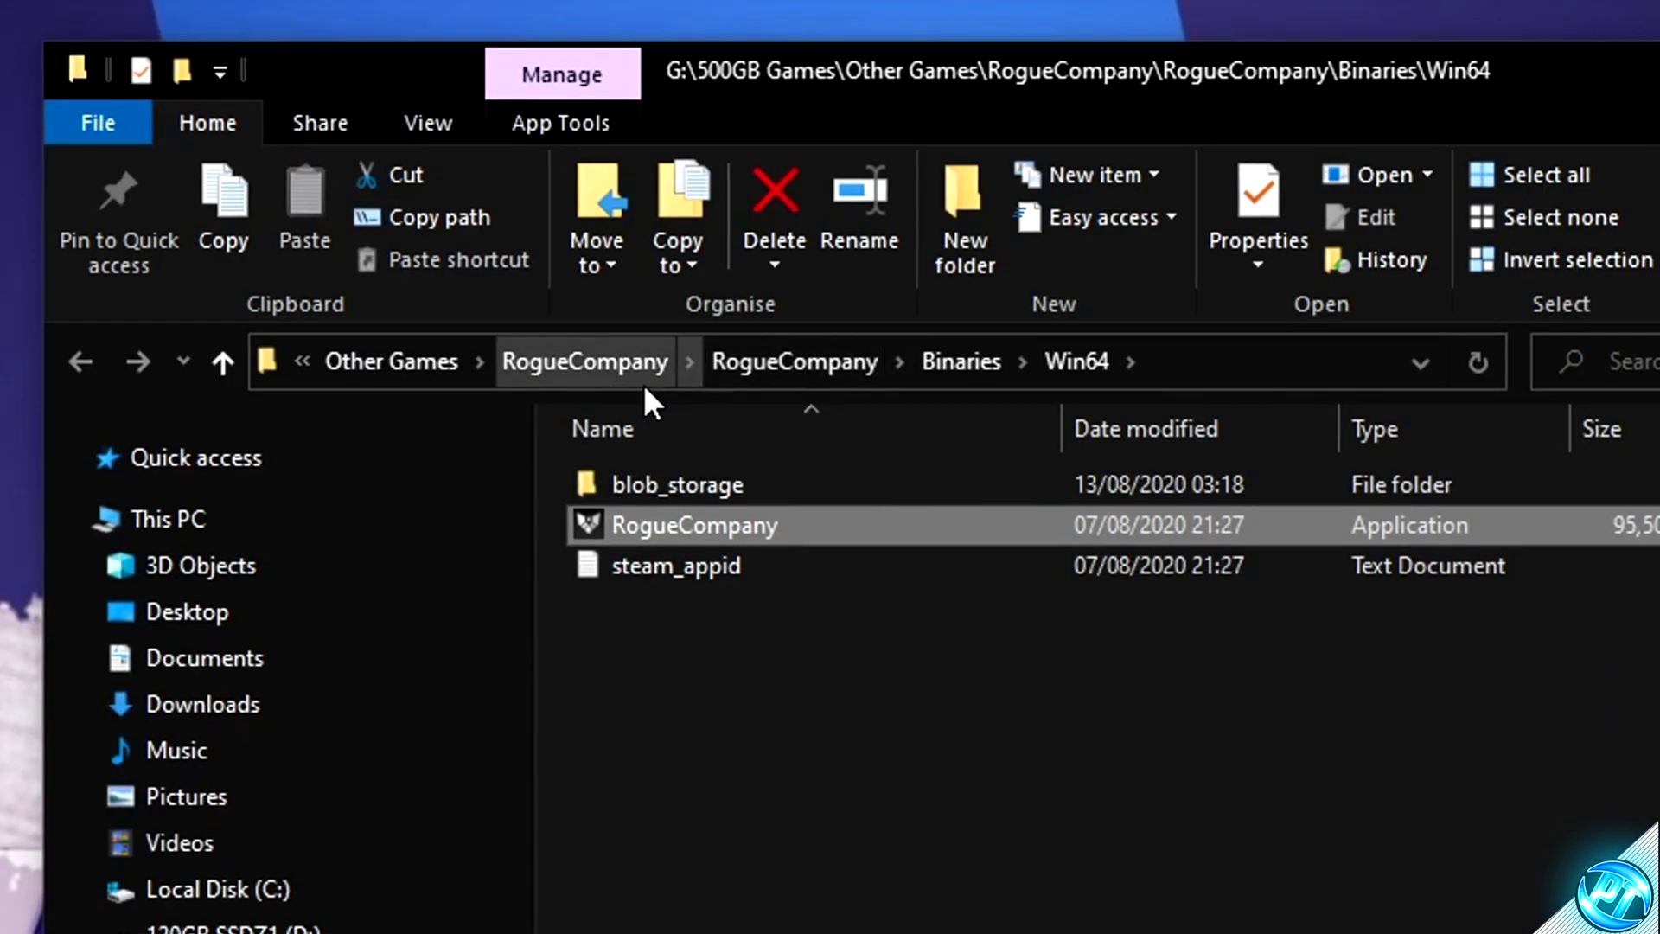
- Go up to the main RogueCompany install folder and disable full-screen optimisations in the RogueCompany application's compatibility properties
{"action": "left_click", "coordinate": [590, 360]}
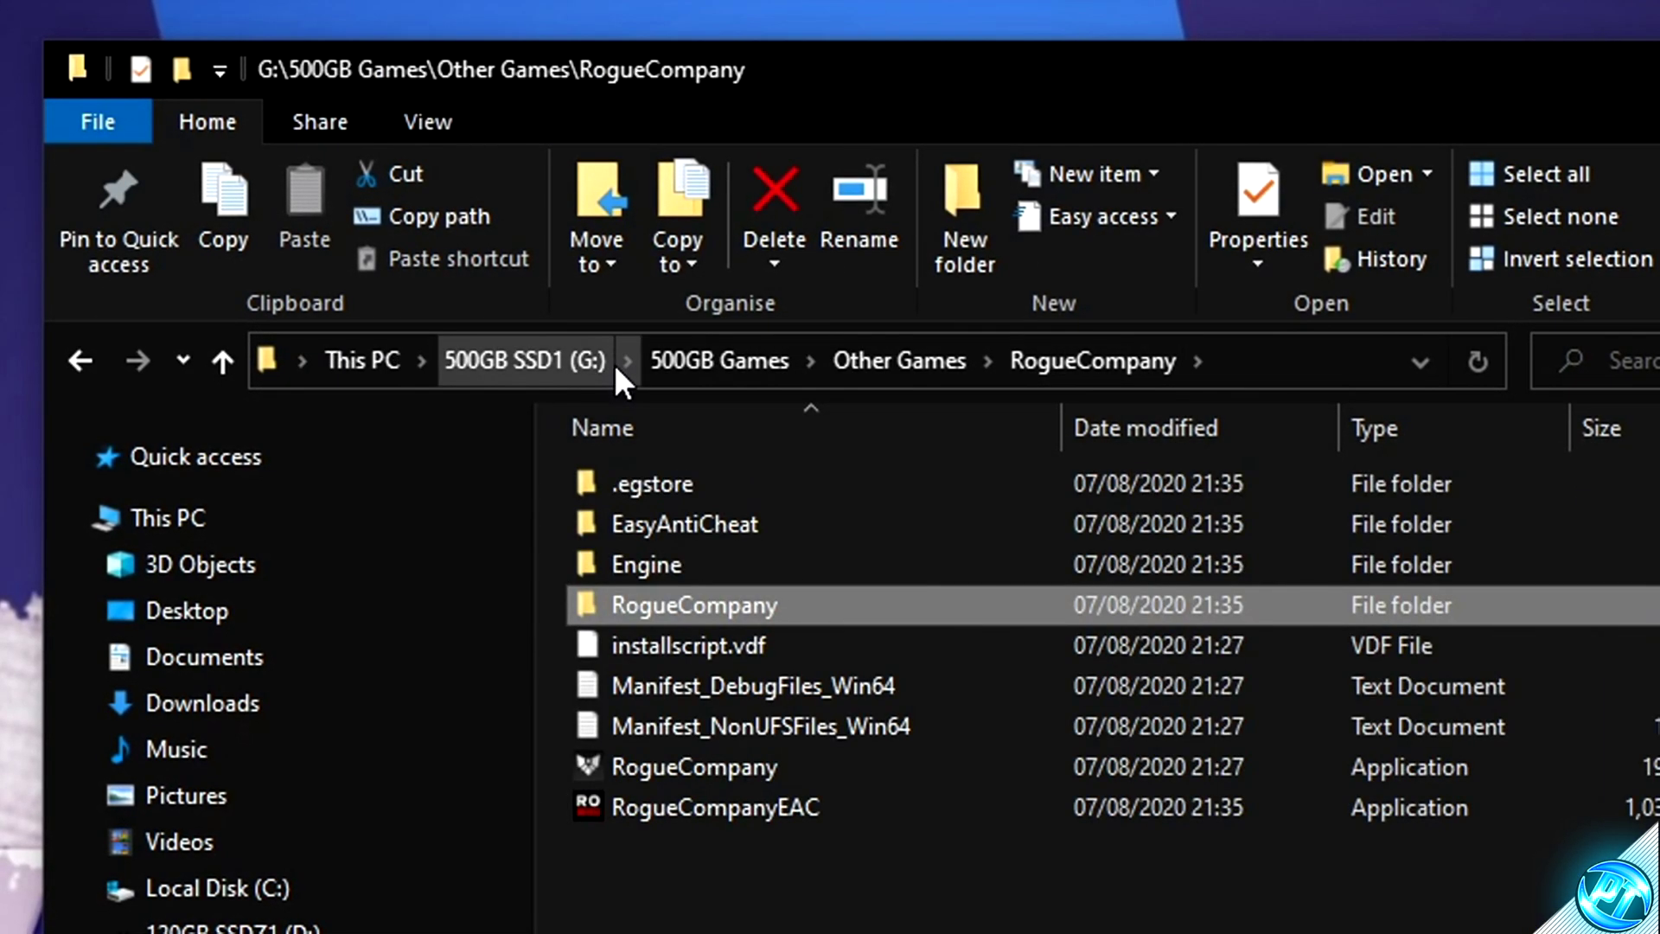
{"action": "left_click", "coordinate": [531, 430]}
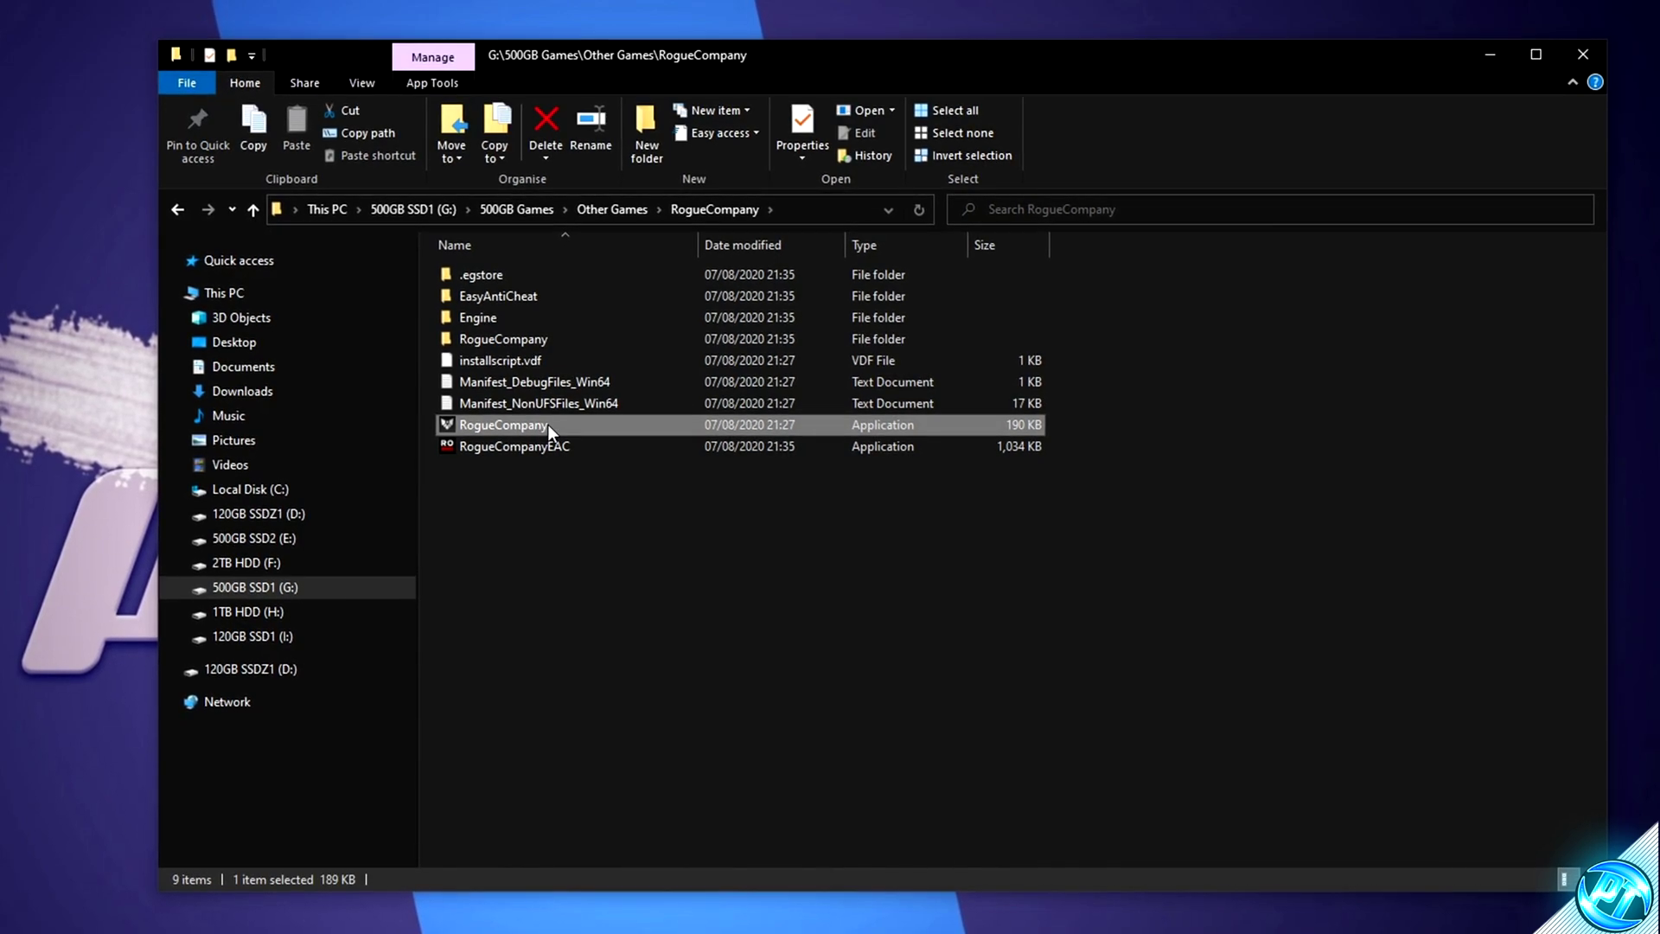
{"action": "right_click", "coordinate": [542, 425]}
{"action": "left_click", "coordinate": [605, 895]}
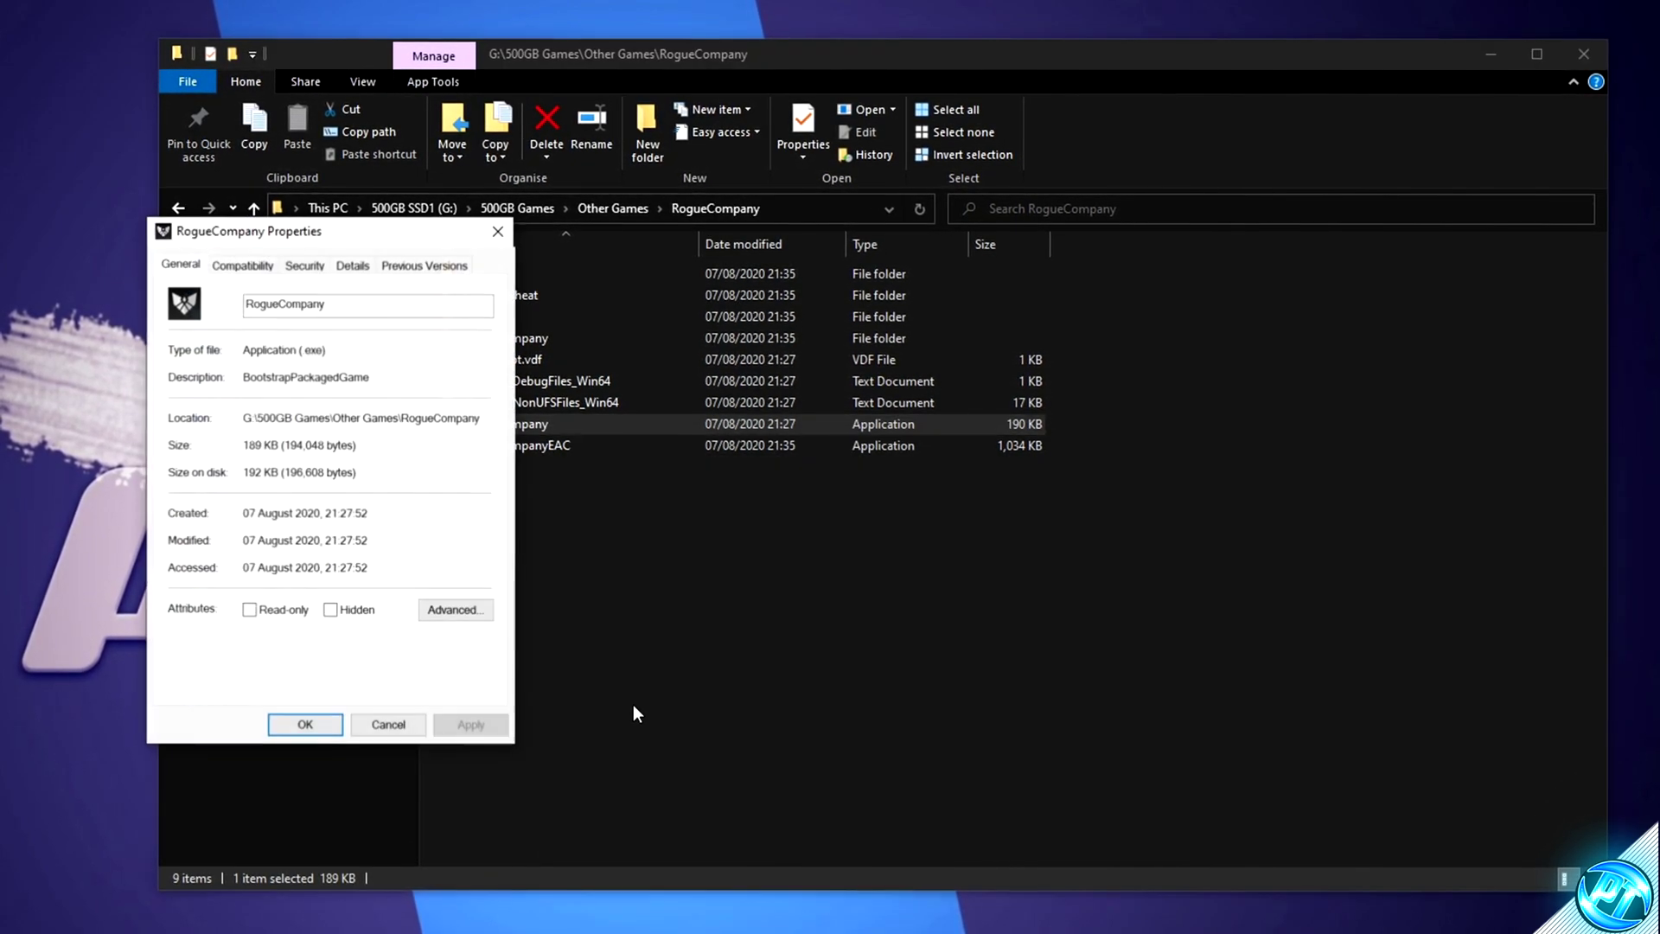
{"action": "left_click", "coordinate": [242, 268]}
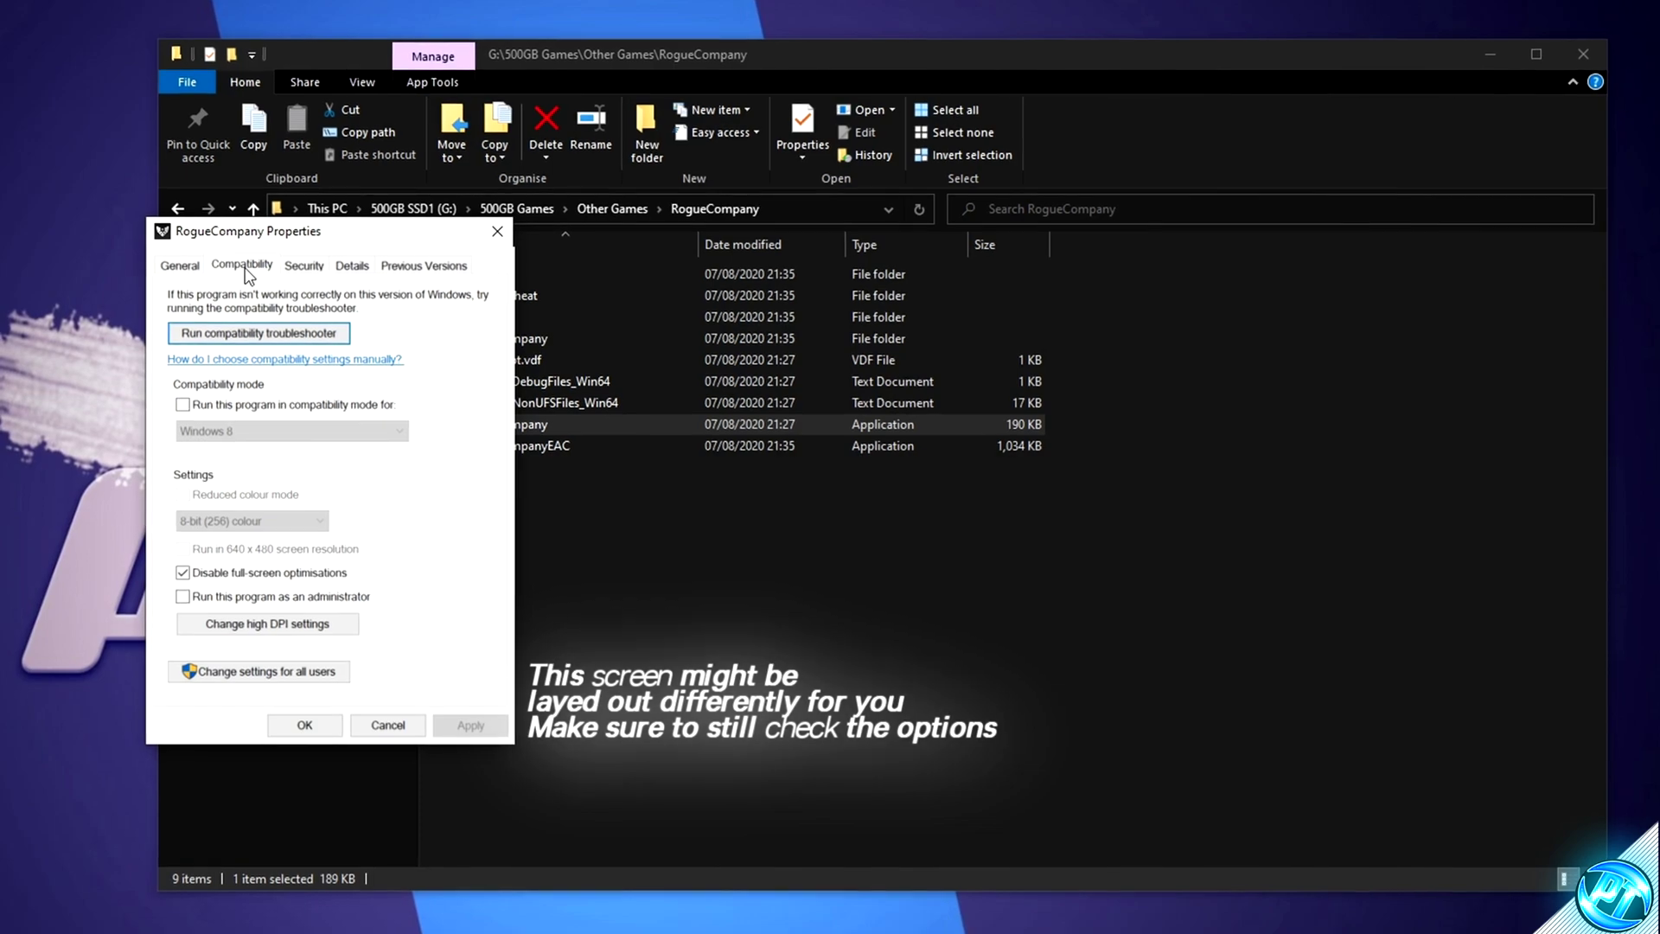
{"action": "left_click", "coordinate": [223, 572]}
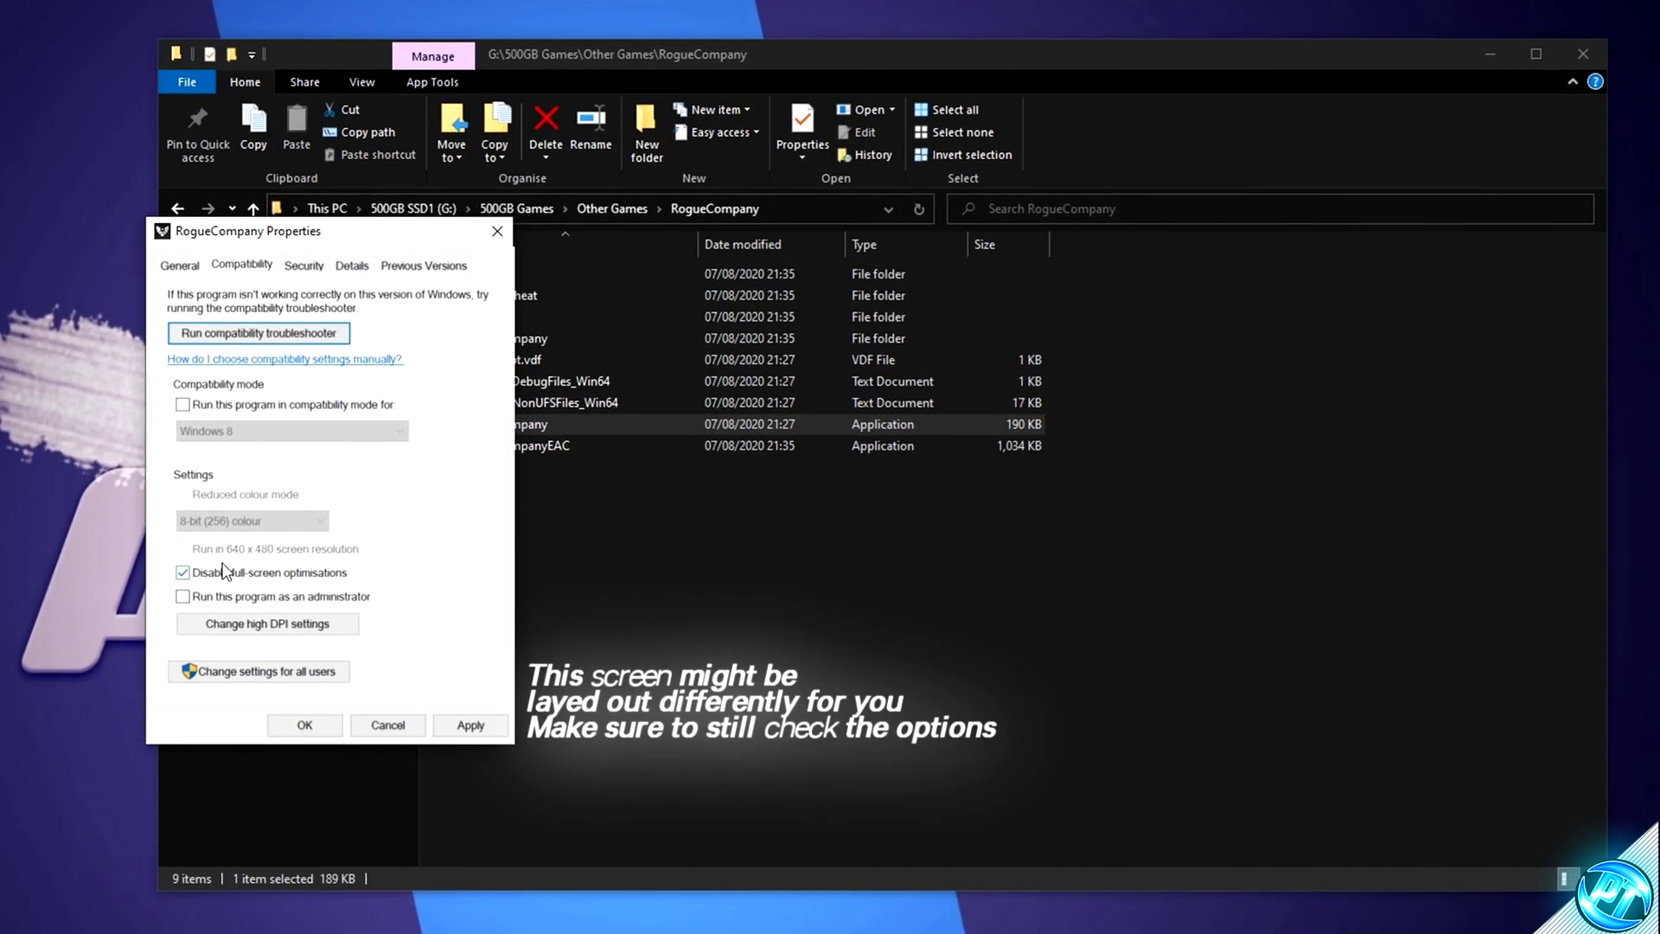
- Override the high DPI scaling behaviour with scaling performed by Application, and apply the RogueCompany properties
{"action": "left_click", "coordinate": [286, 623]}
{"action": "left_click", "coordinate": [246, 616]}
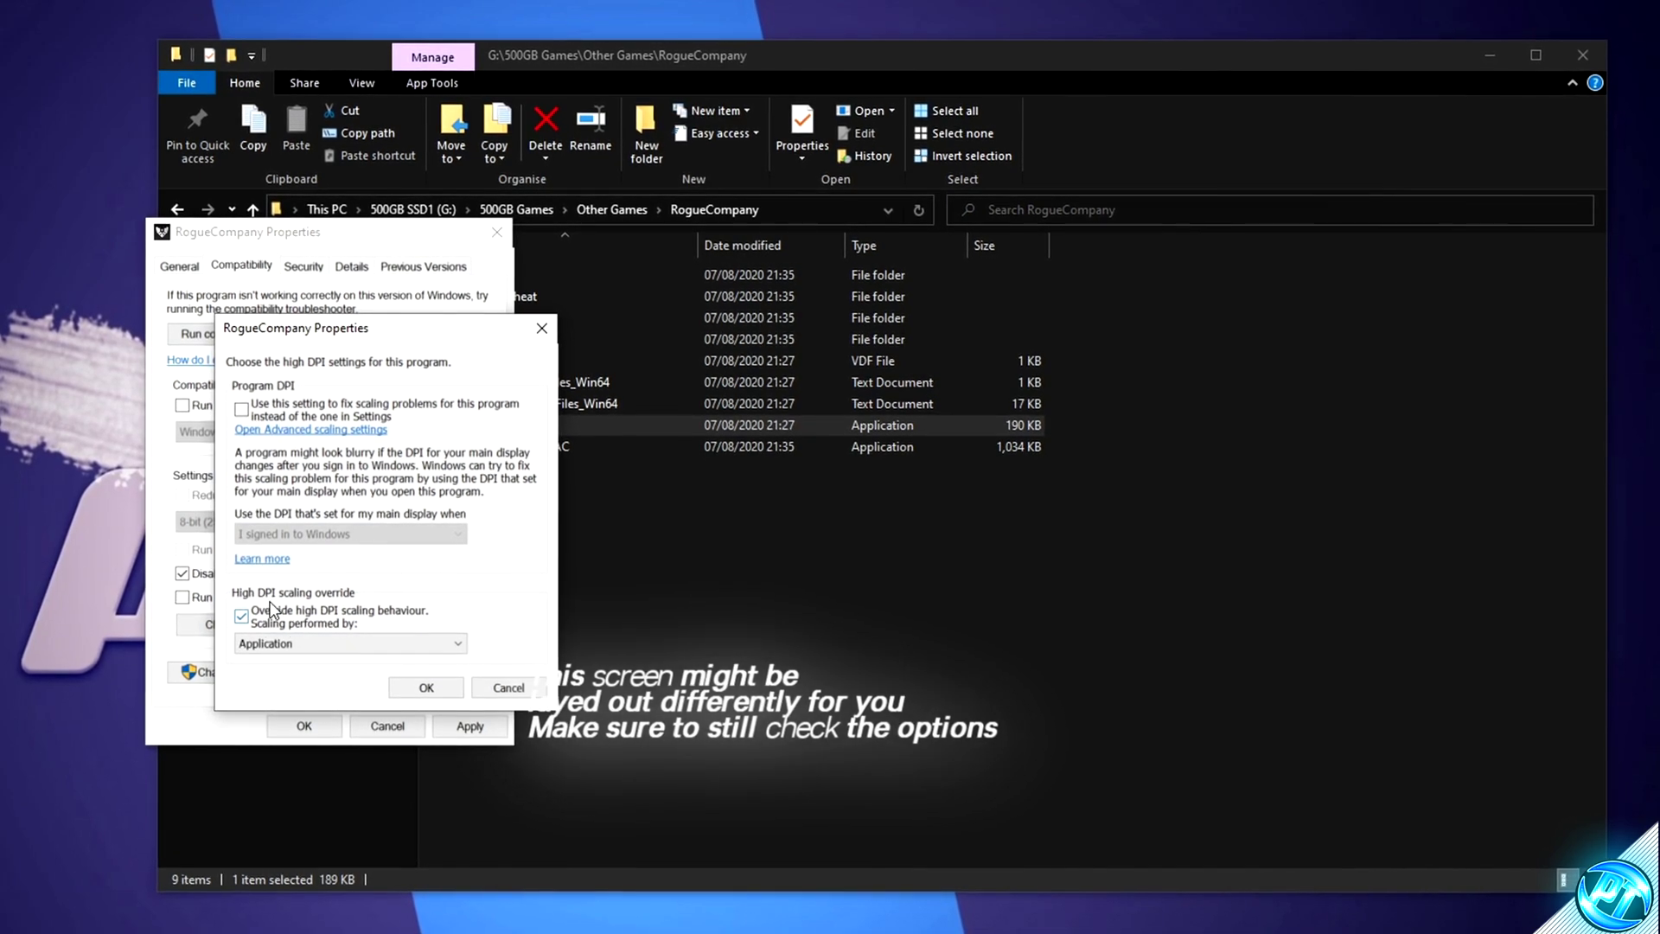
{"action": "left_click", "coordinate": [426, 688]}
{"action": "left_click", "coordinate": [471, 726]}
{"action": "left_click", "coordinate": [304, 725]}
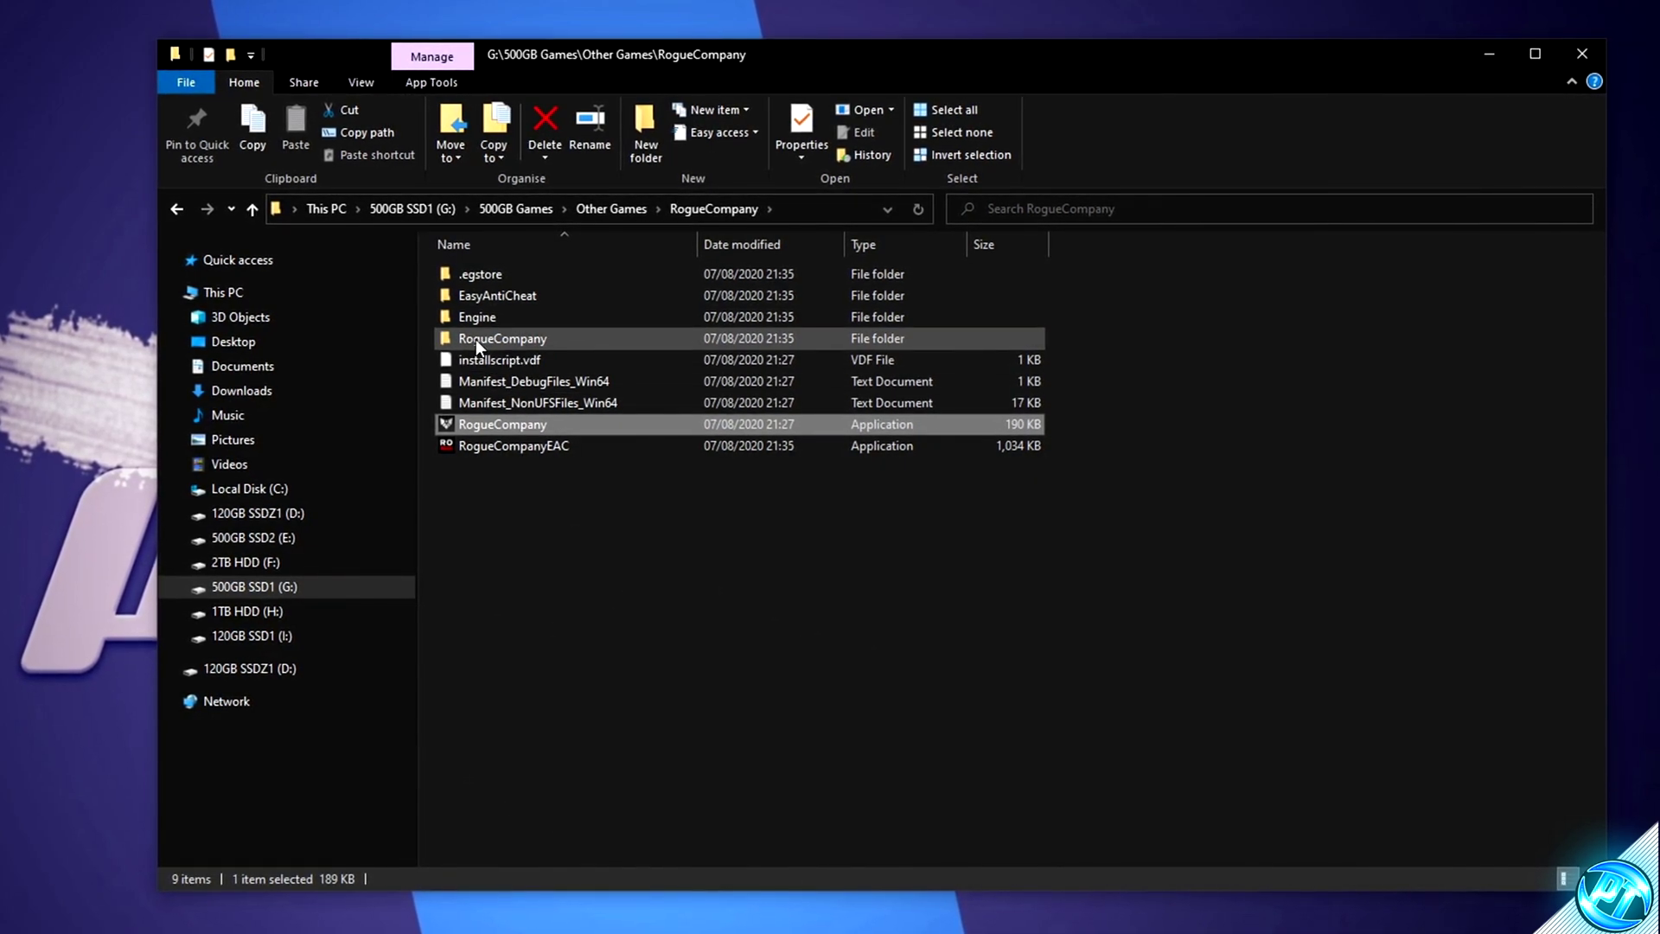
- Open the RogueCompany\Binaries\Win64 subfolder of the game's install folder
{"action": "double_click", "coordinate": [509, 340]}
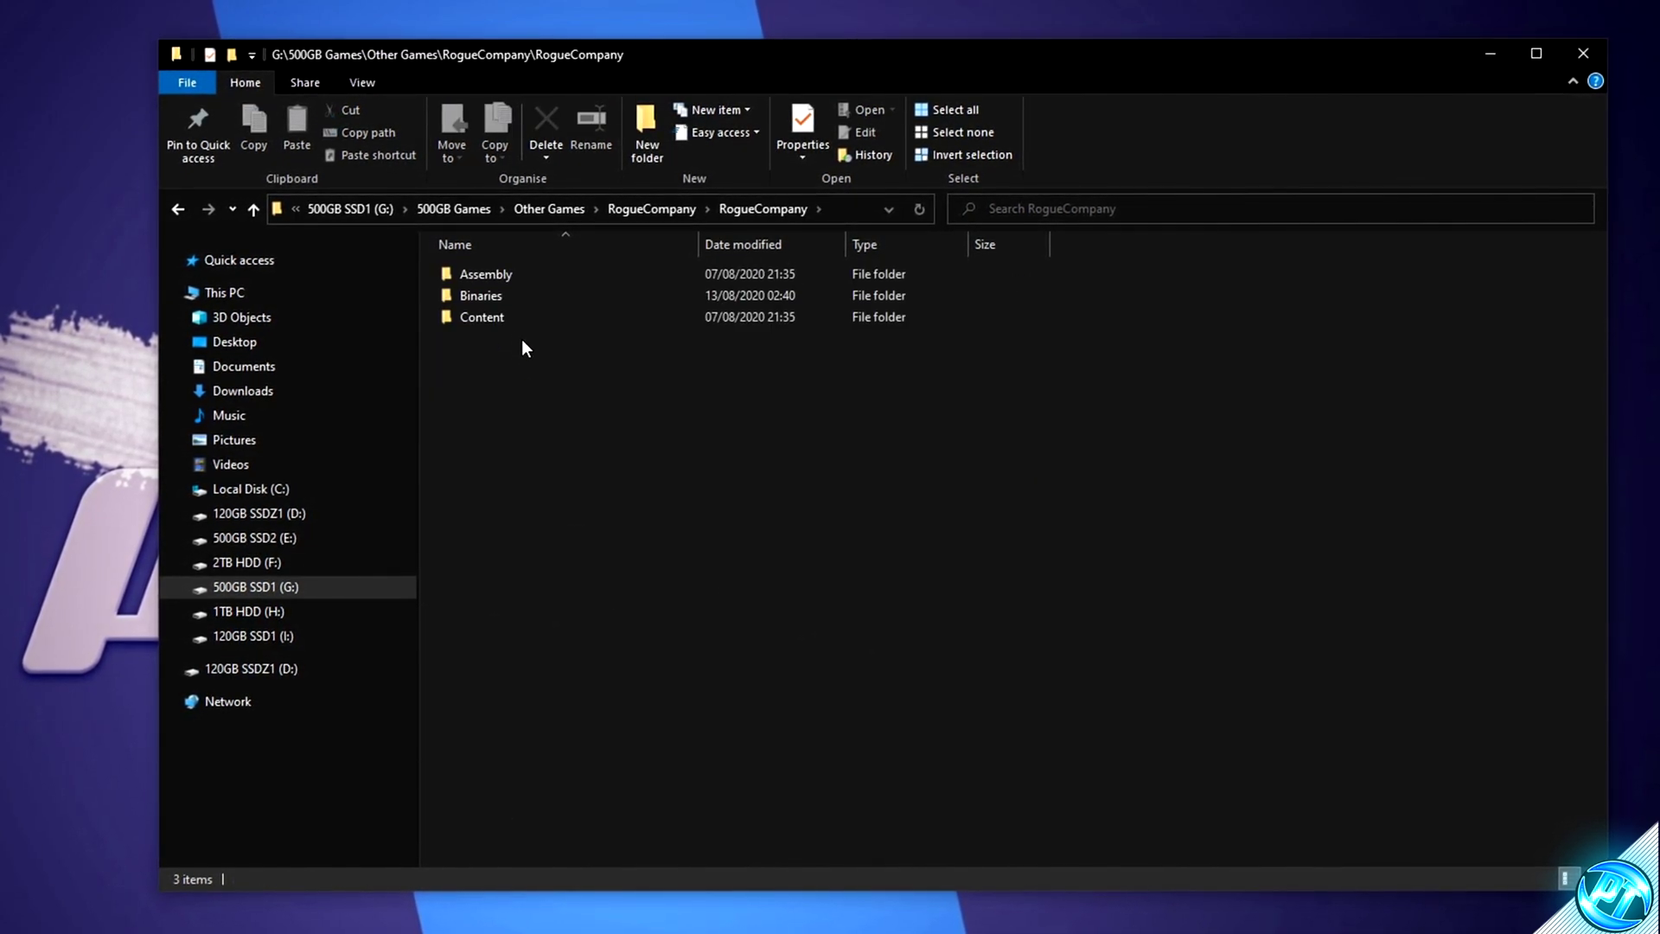
{"action": "left_click", "coordinate": [495, 297]}
{"action": "double_click", "coordinate": [495, 297]}
{"action": "double_click", "coordinate": [490, 320]}
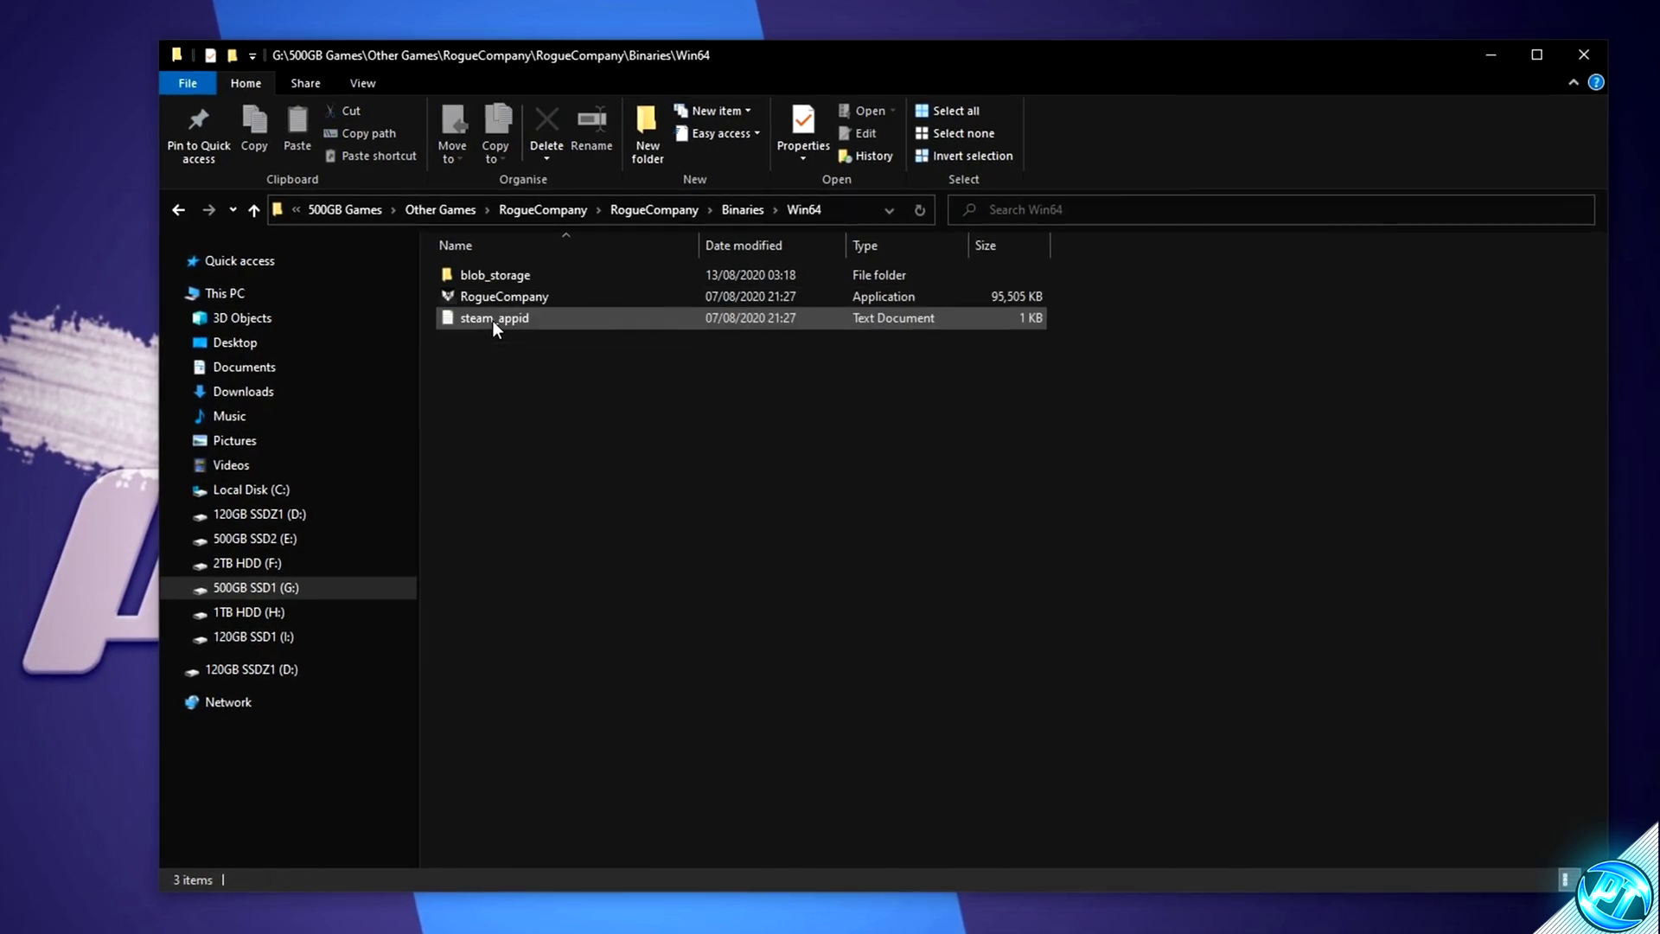
- Disable full-screen optimisations in the compatibility properties of the RogueCompany application in the Win64 folder
{"action": "right_click", "coordinate": [539, 299]}
{"action": "left_click", "coordinate": [608, 763]}
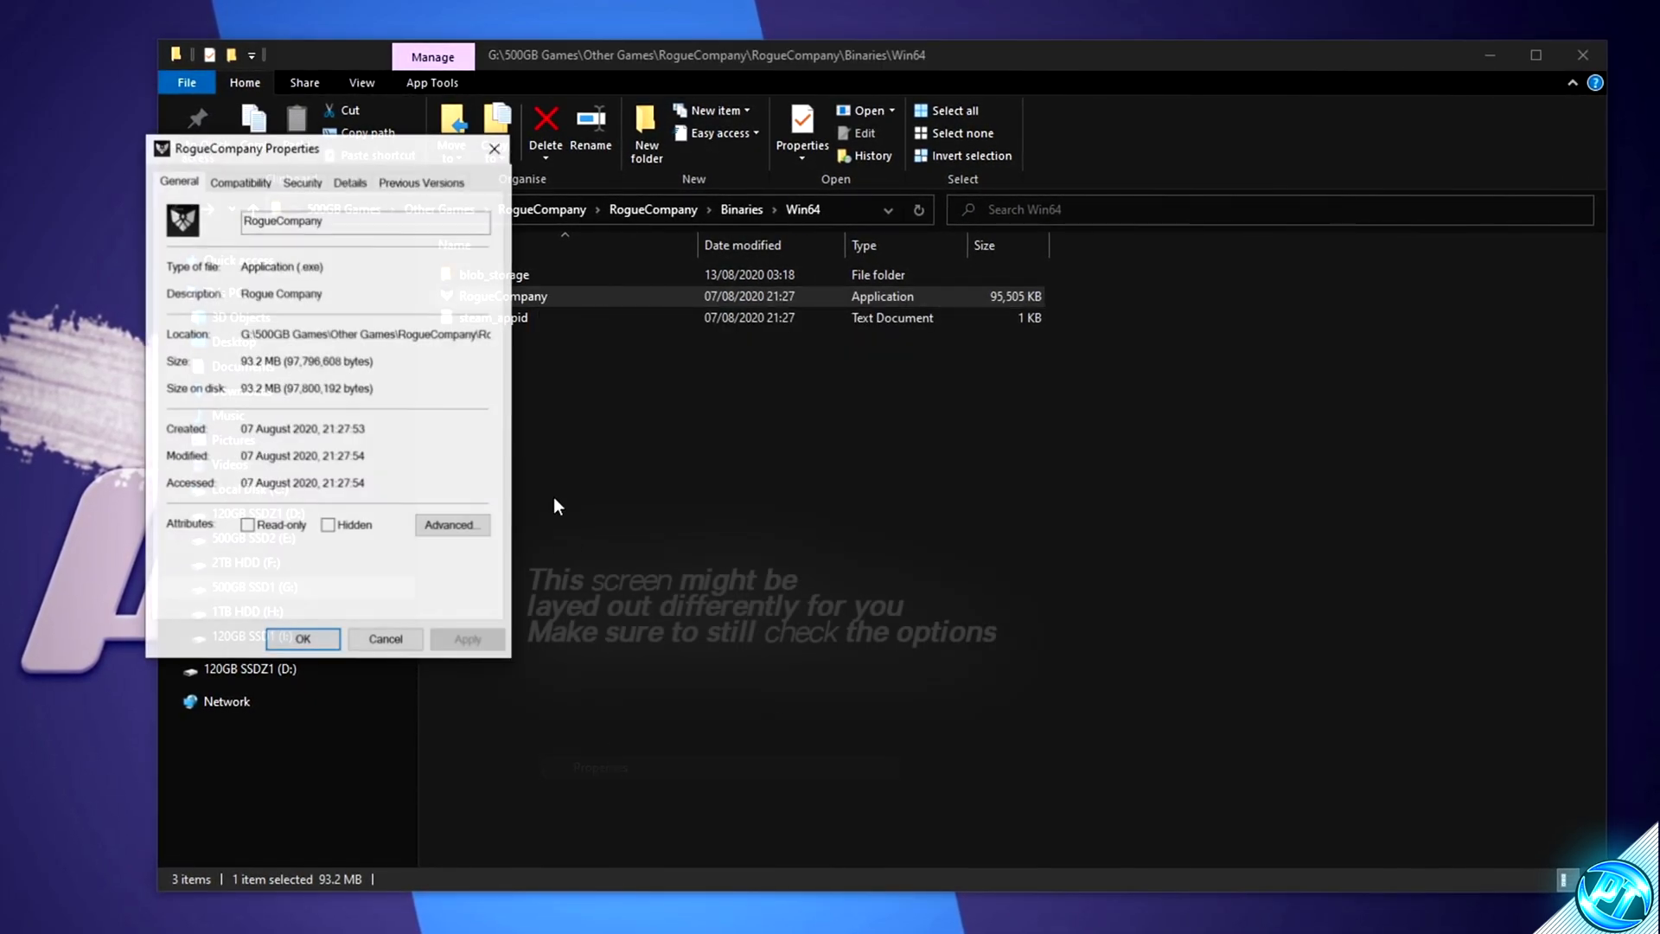
{"action": "left_click", "coordinate": [239, 179]}
{"action": "left_click", "coordinate": [240, 488]}
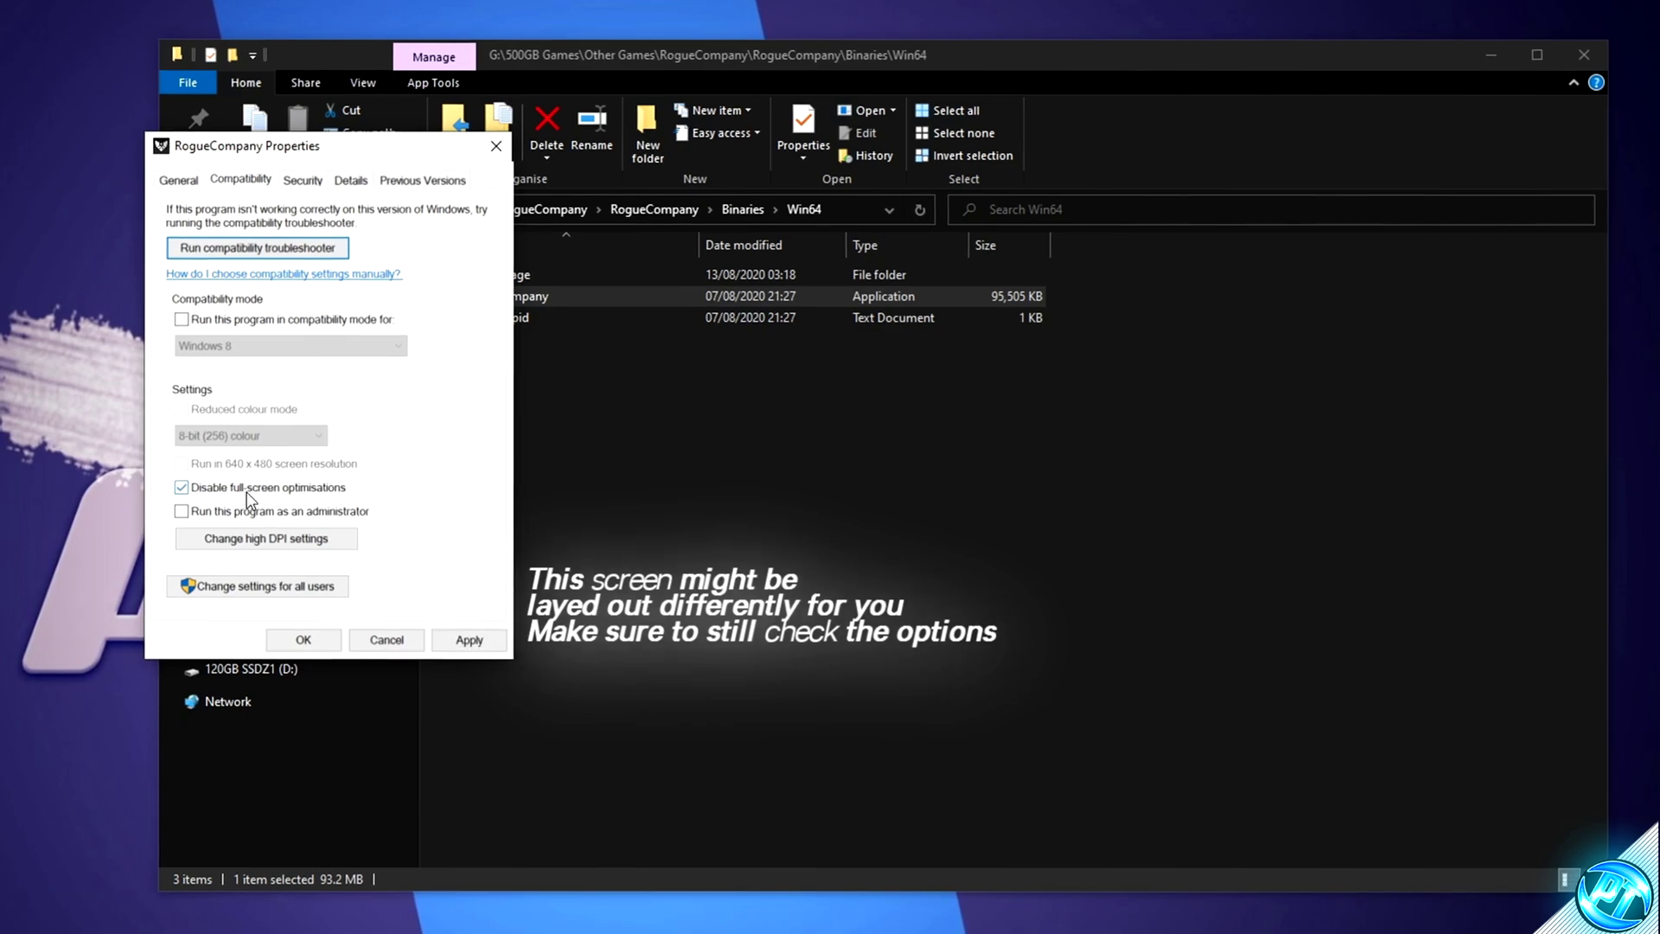
- Override the high DPI scaling behaviour with scaling performed by Application, apply the properties, and close the Win64 folder
{"action": "left_click", "coordinate": [246, 538]}
{"action": "left_click", "coordinate": [288, 527]}
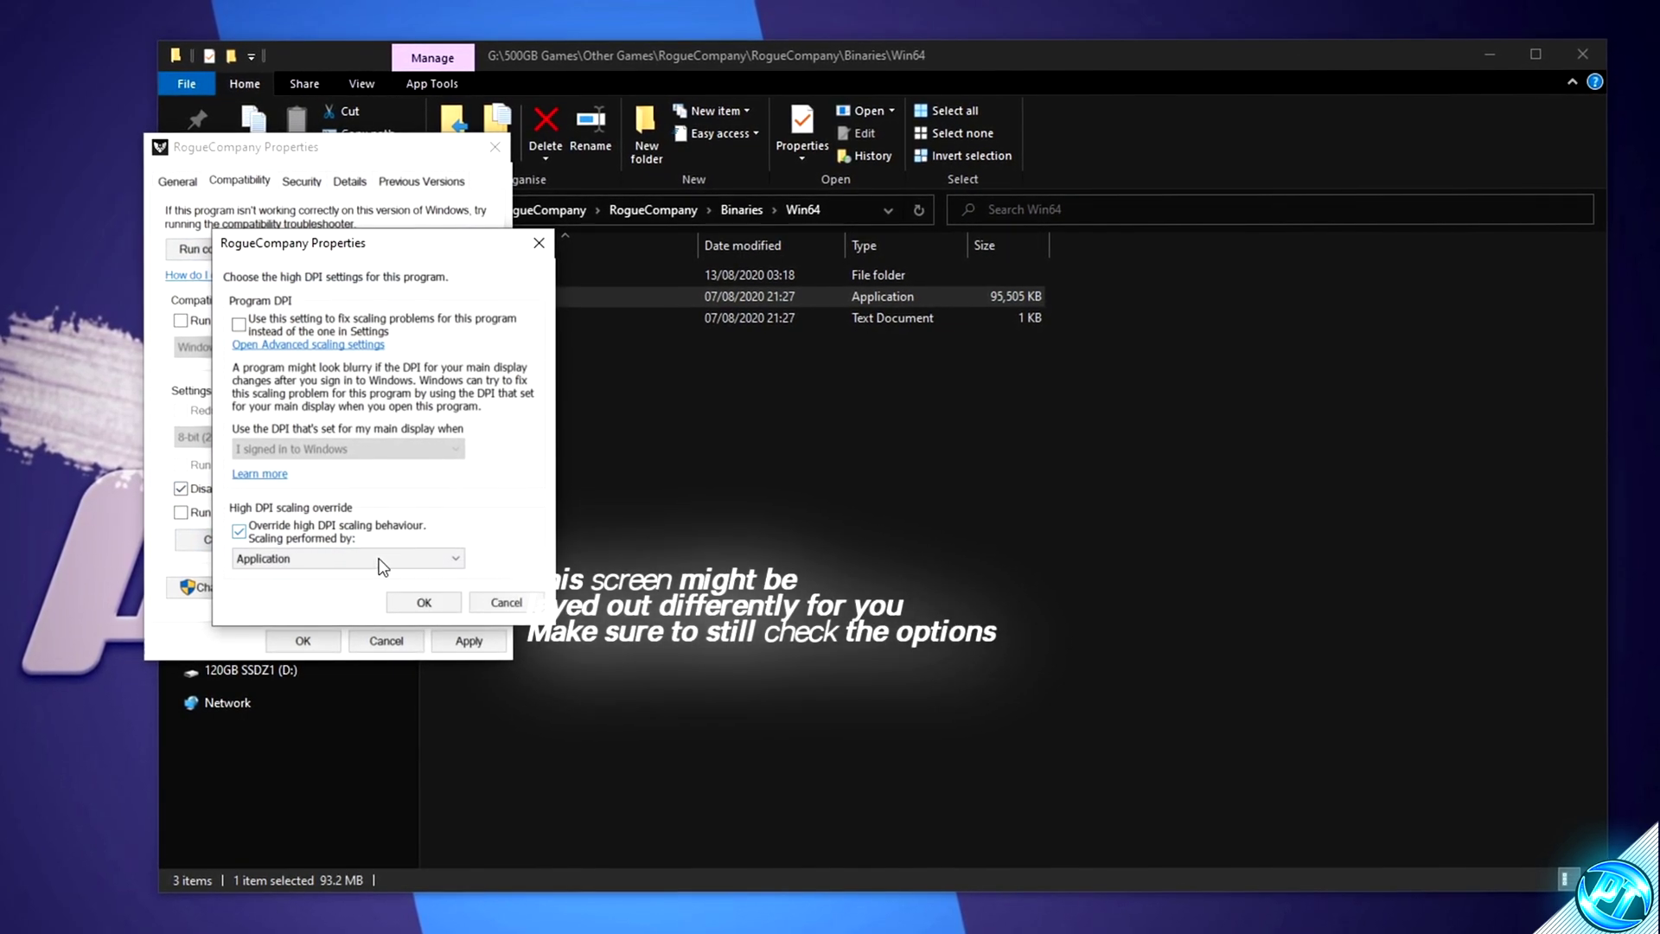
{"action": "left_click", "coordinate": [424, 602]}
{"action": "left_click", "coordinate": [469, 640]}
{"action": "left_click", "coordinate": [325, 633]}
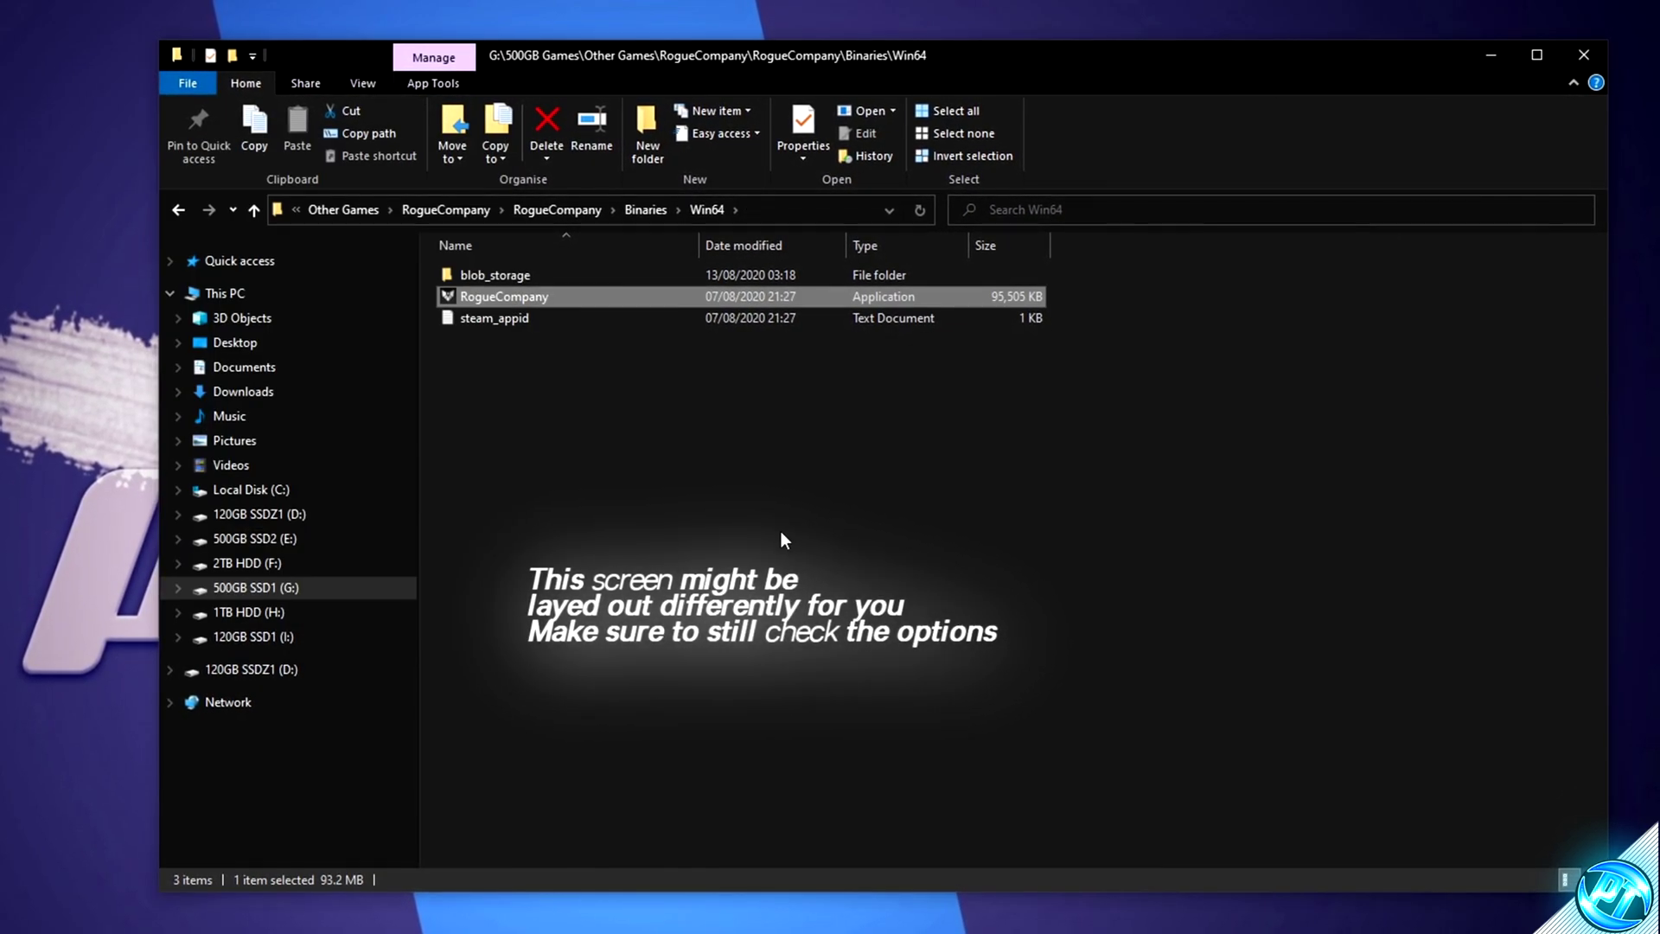
{"action": "left_click", "coordinate": [1581, 50]}
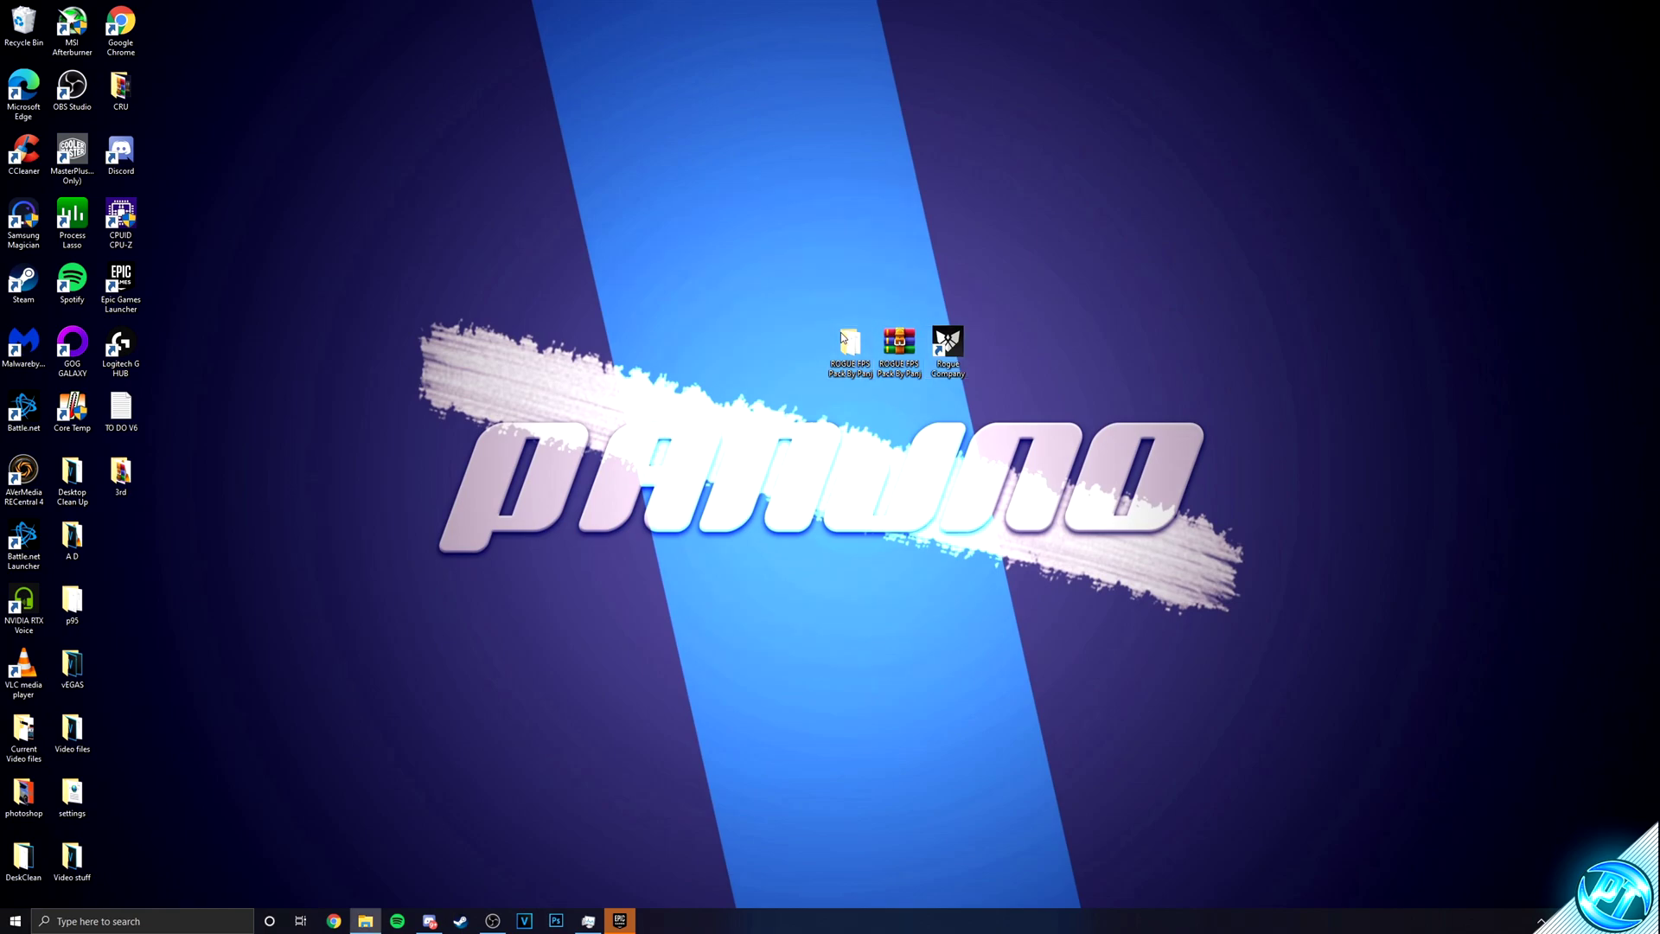
- Open the Optimizations\Rogue Process subfolder of the ROGUE FPS Pack on the desktop
{"action": "double_click", "coordinate": [843, 337]}
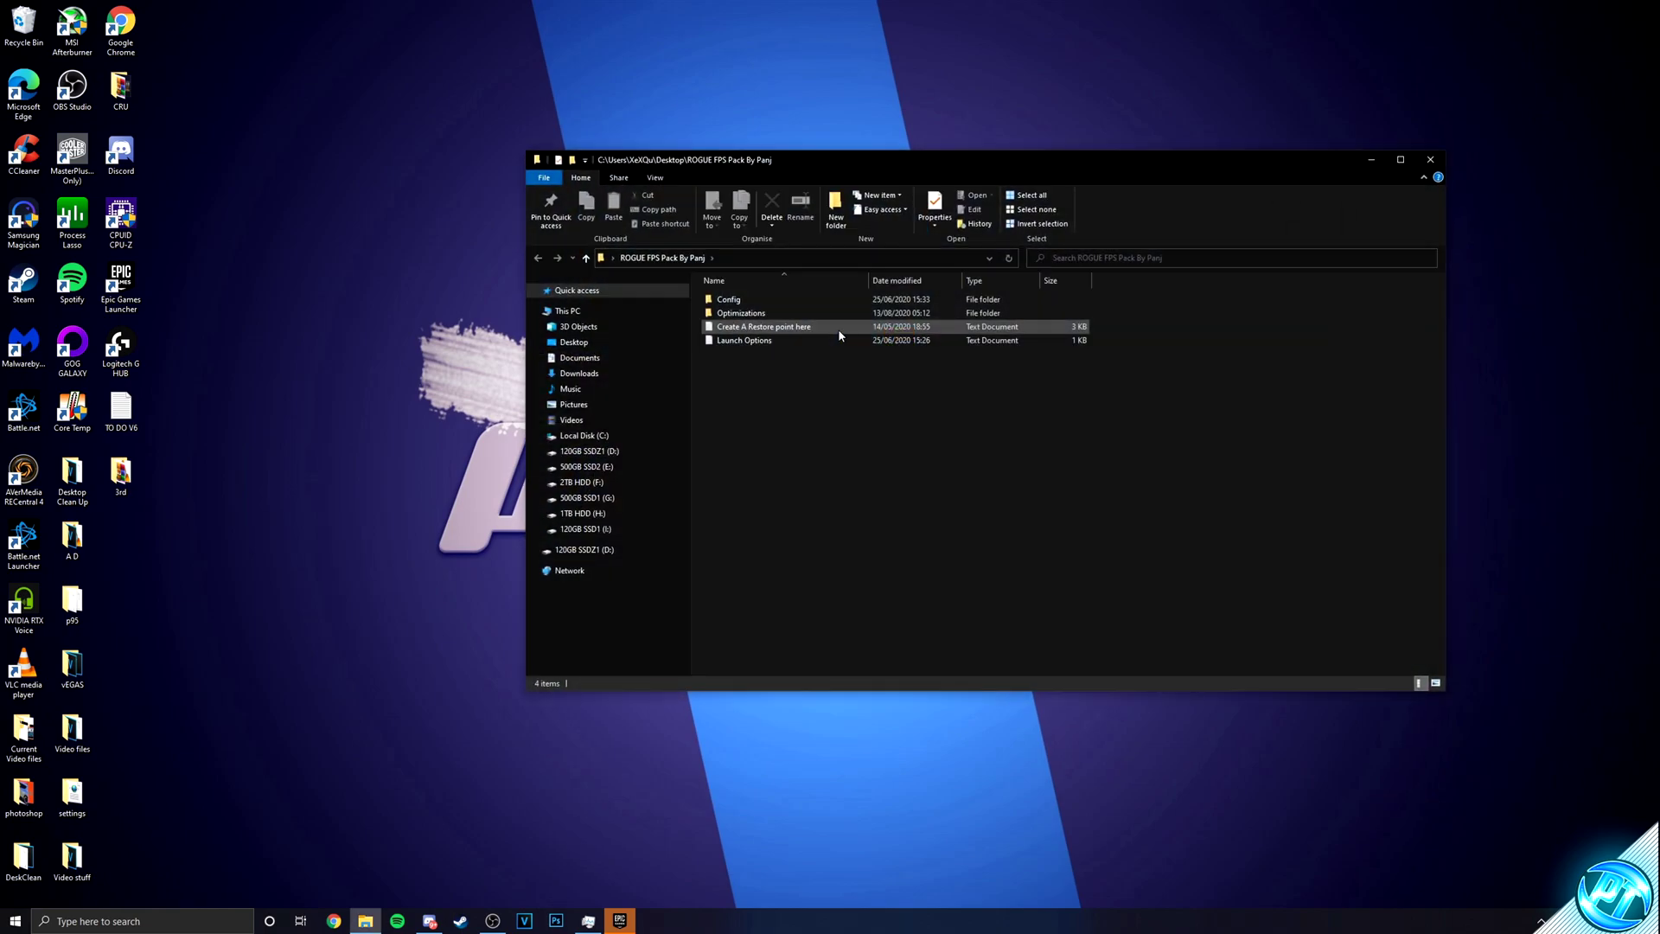
{"action": "double_click", "coordinate": [575, 360]}
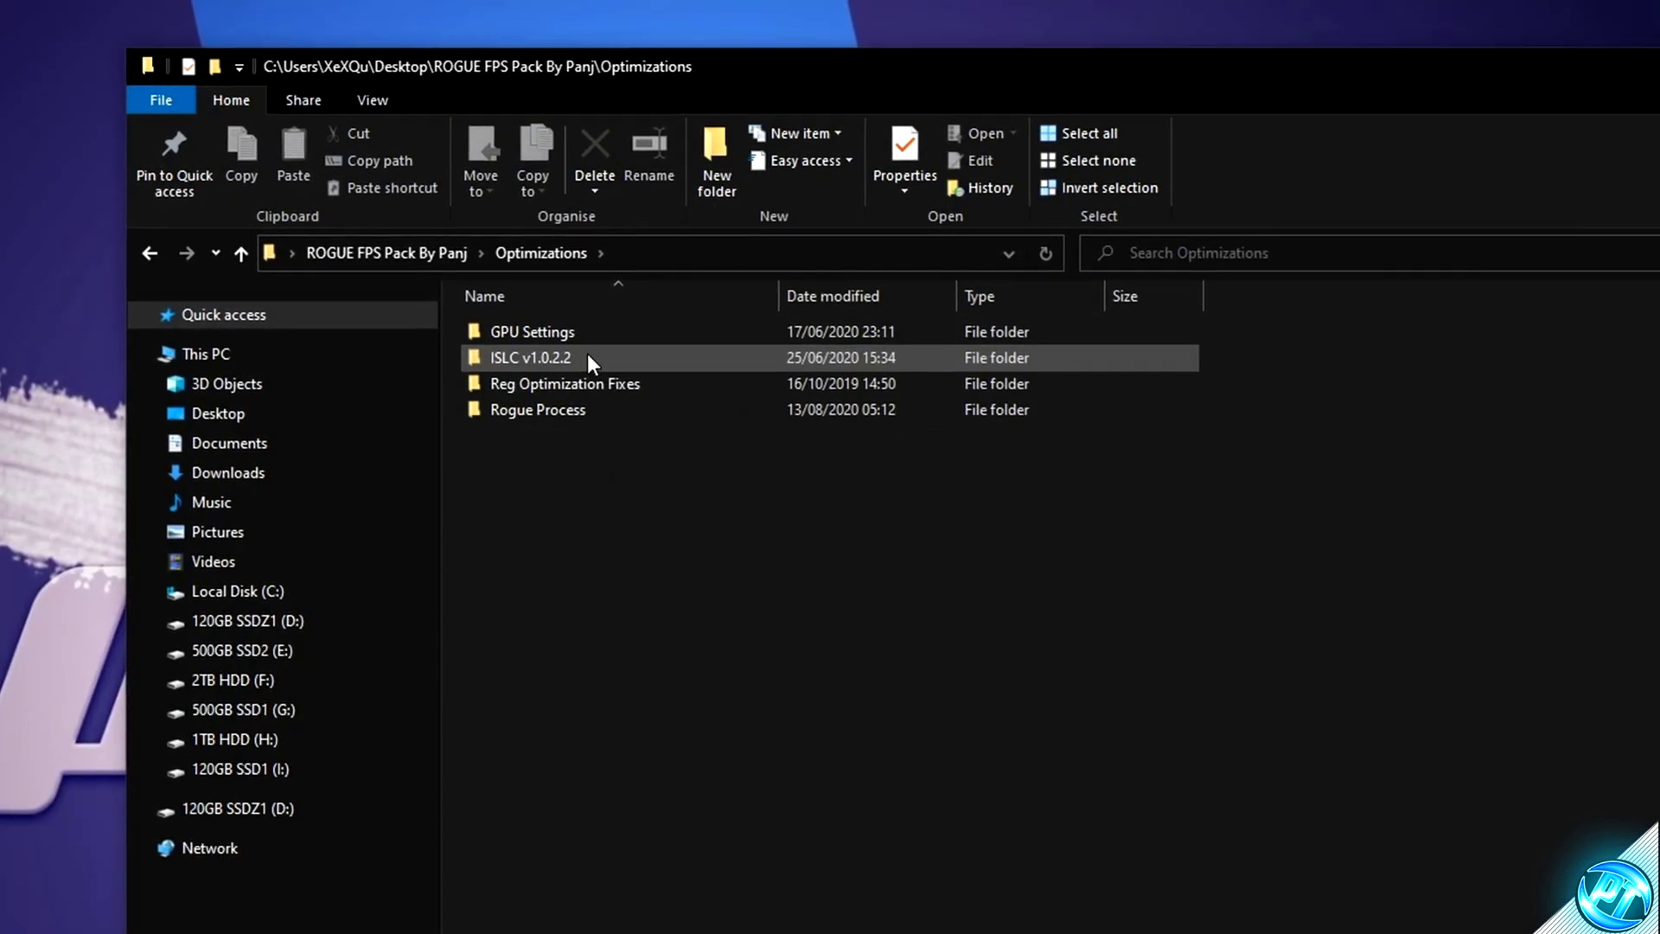
{"action": "left_click", "coordinate": [537, 413]}
{"action": "double_click", "coordinate": [547, 417]}
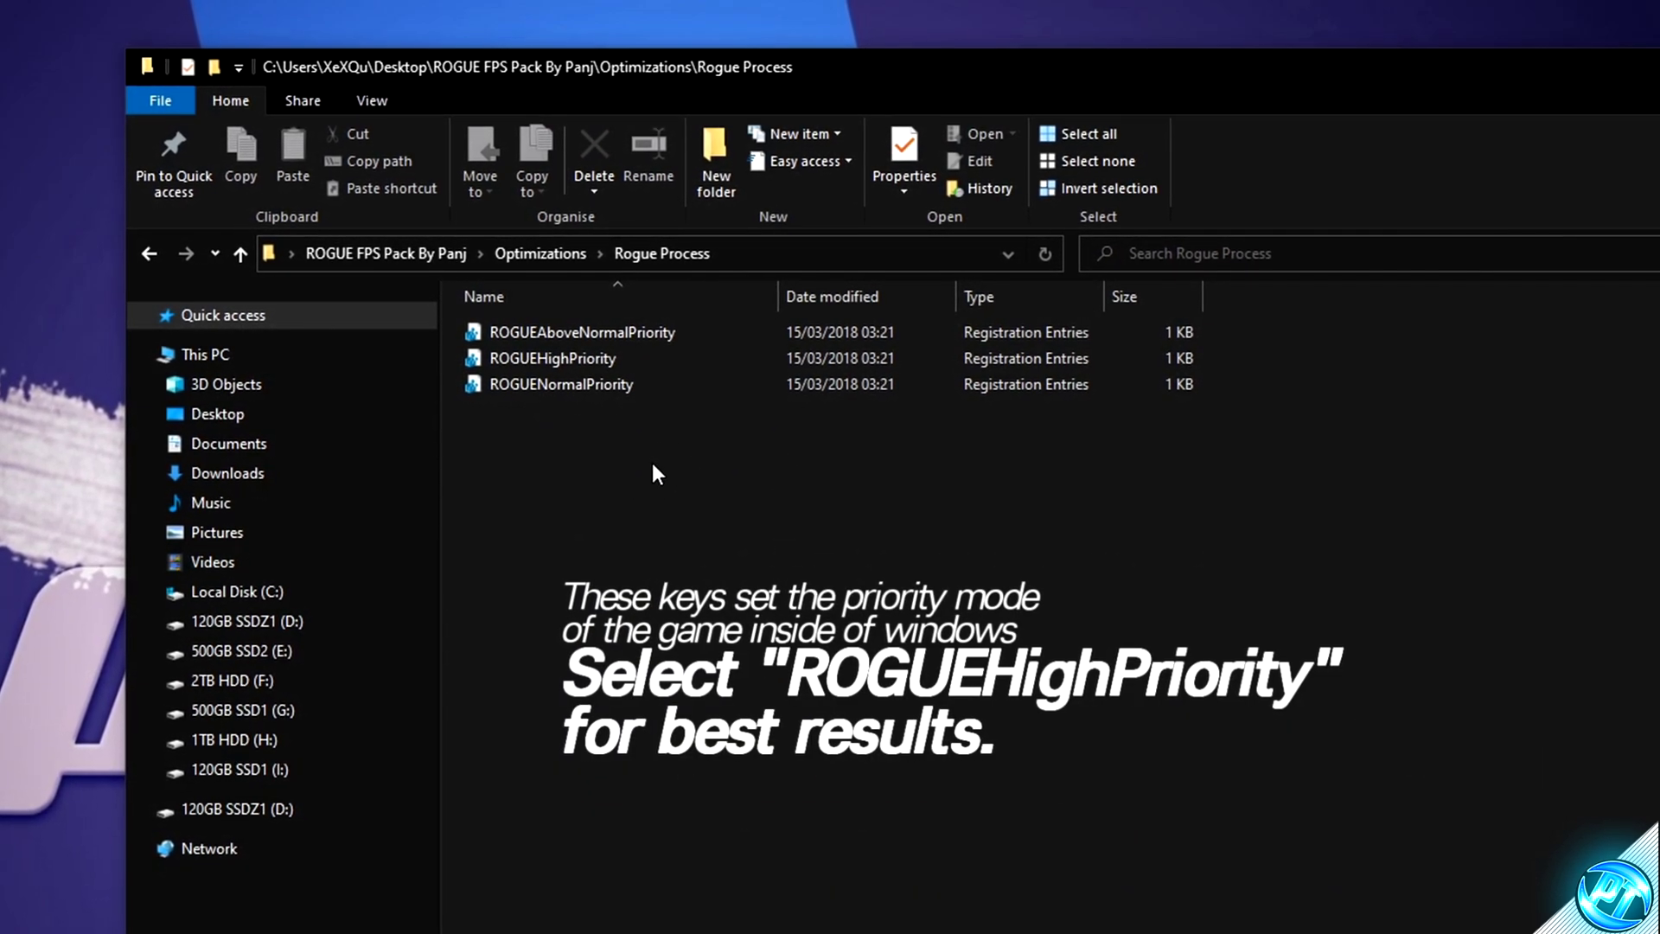
- Add the ROGUEHighPriority registry entries to the Windows registry
{"action": "left_click", "coordinate": [590, 386]}
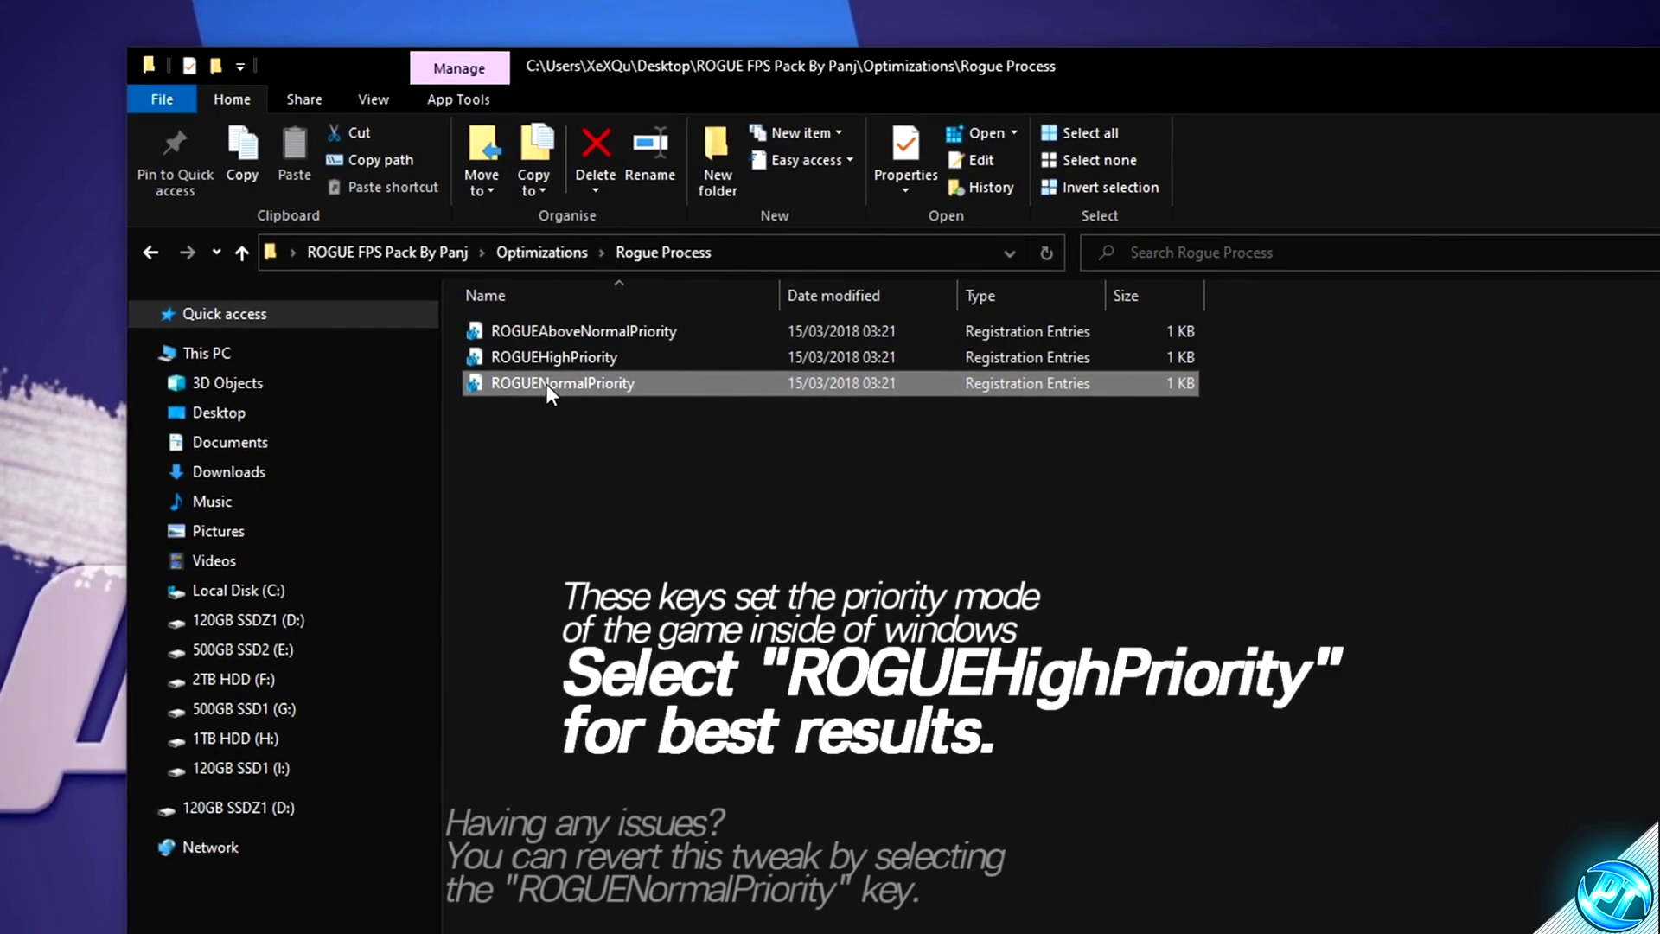
{"action": "left_click", "coordinate": [564, 357]}
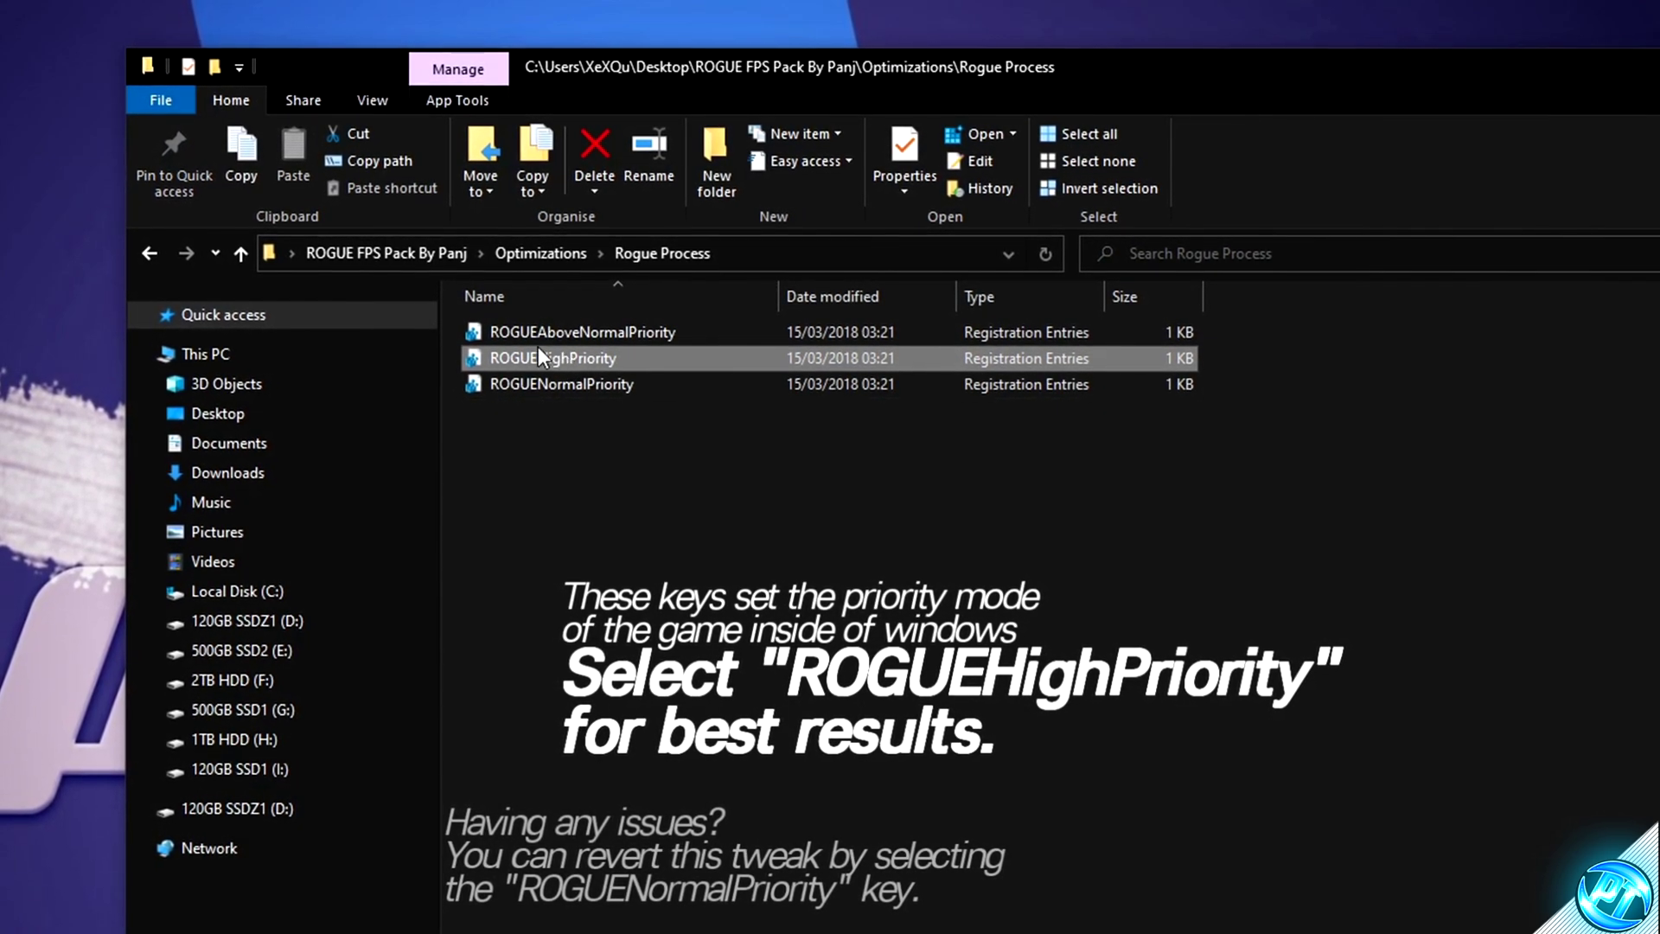
{"action": "double_click", "coordinate": [595, 360]}
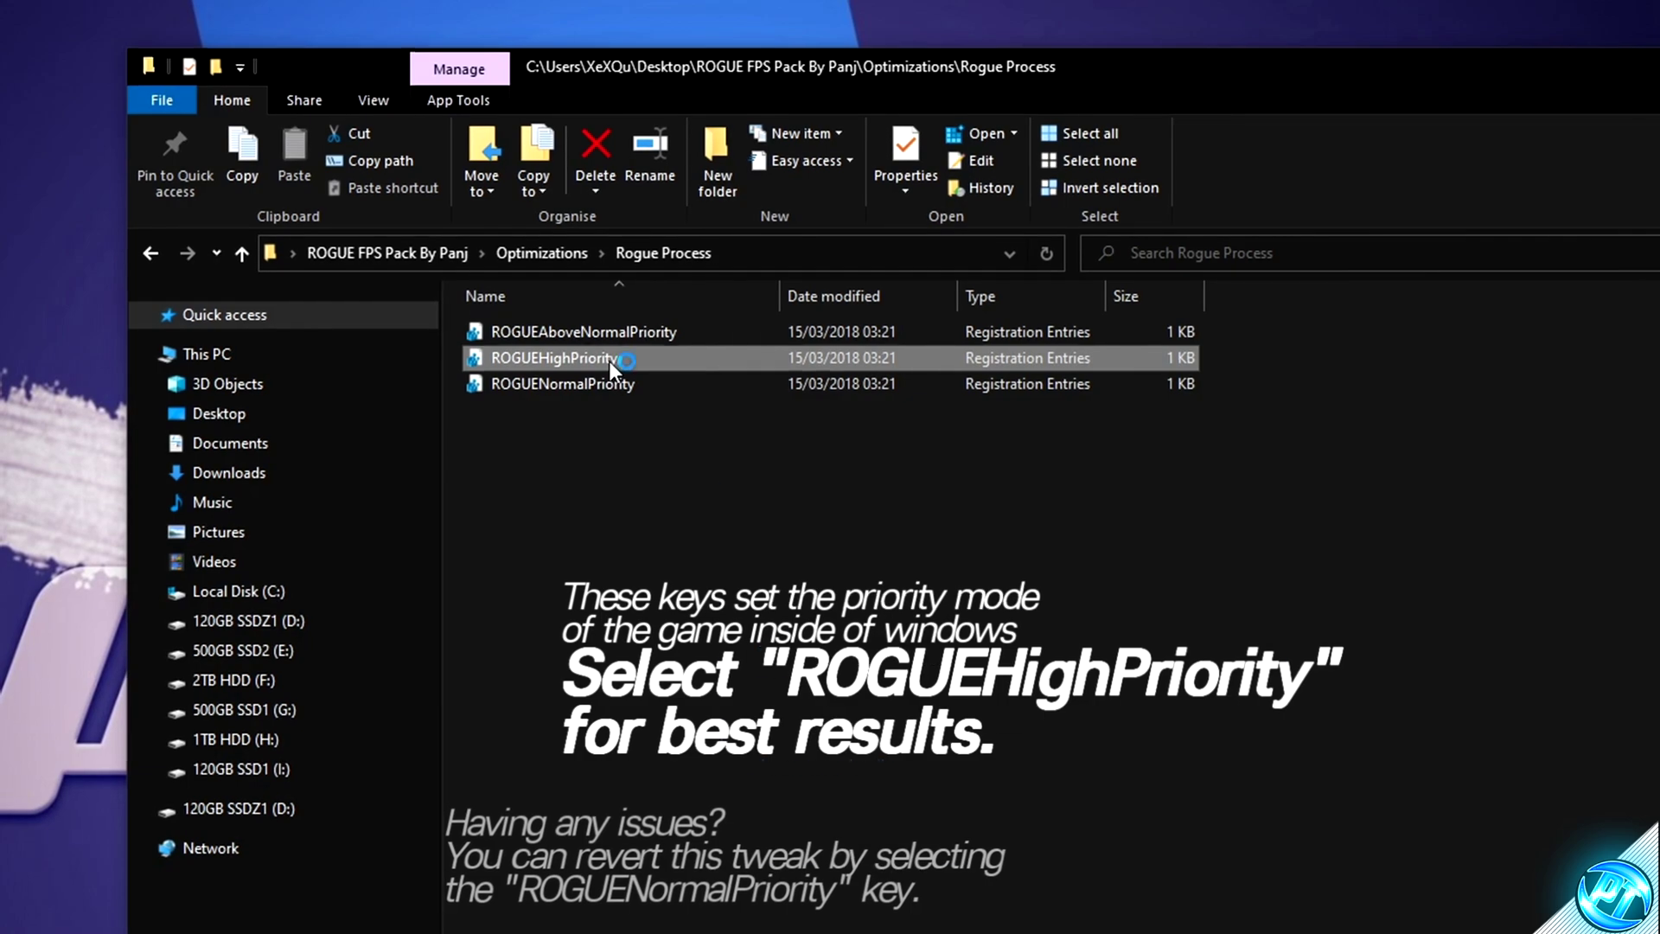
{"action": "left_click", "coordinate": [875, 822]}
{"action": "left_click", "coordinate": [890, 676]}
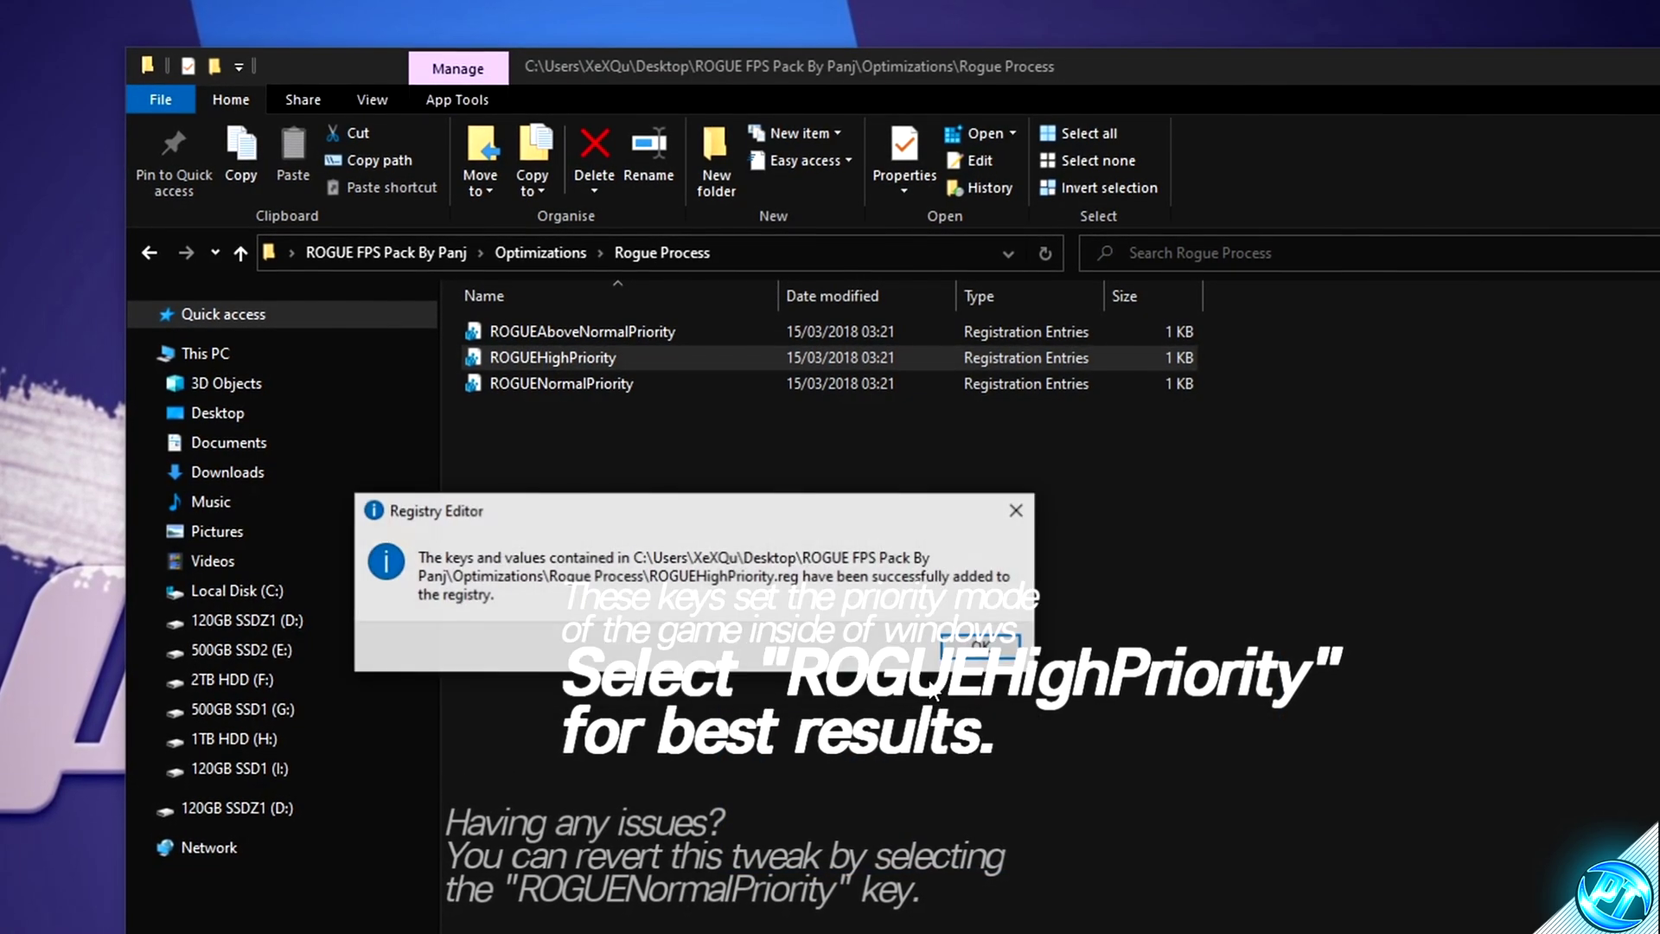
{"action": "key", "text": "Return"}
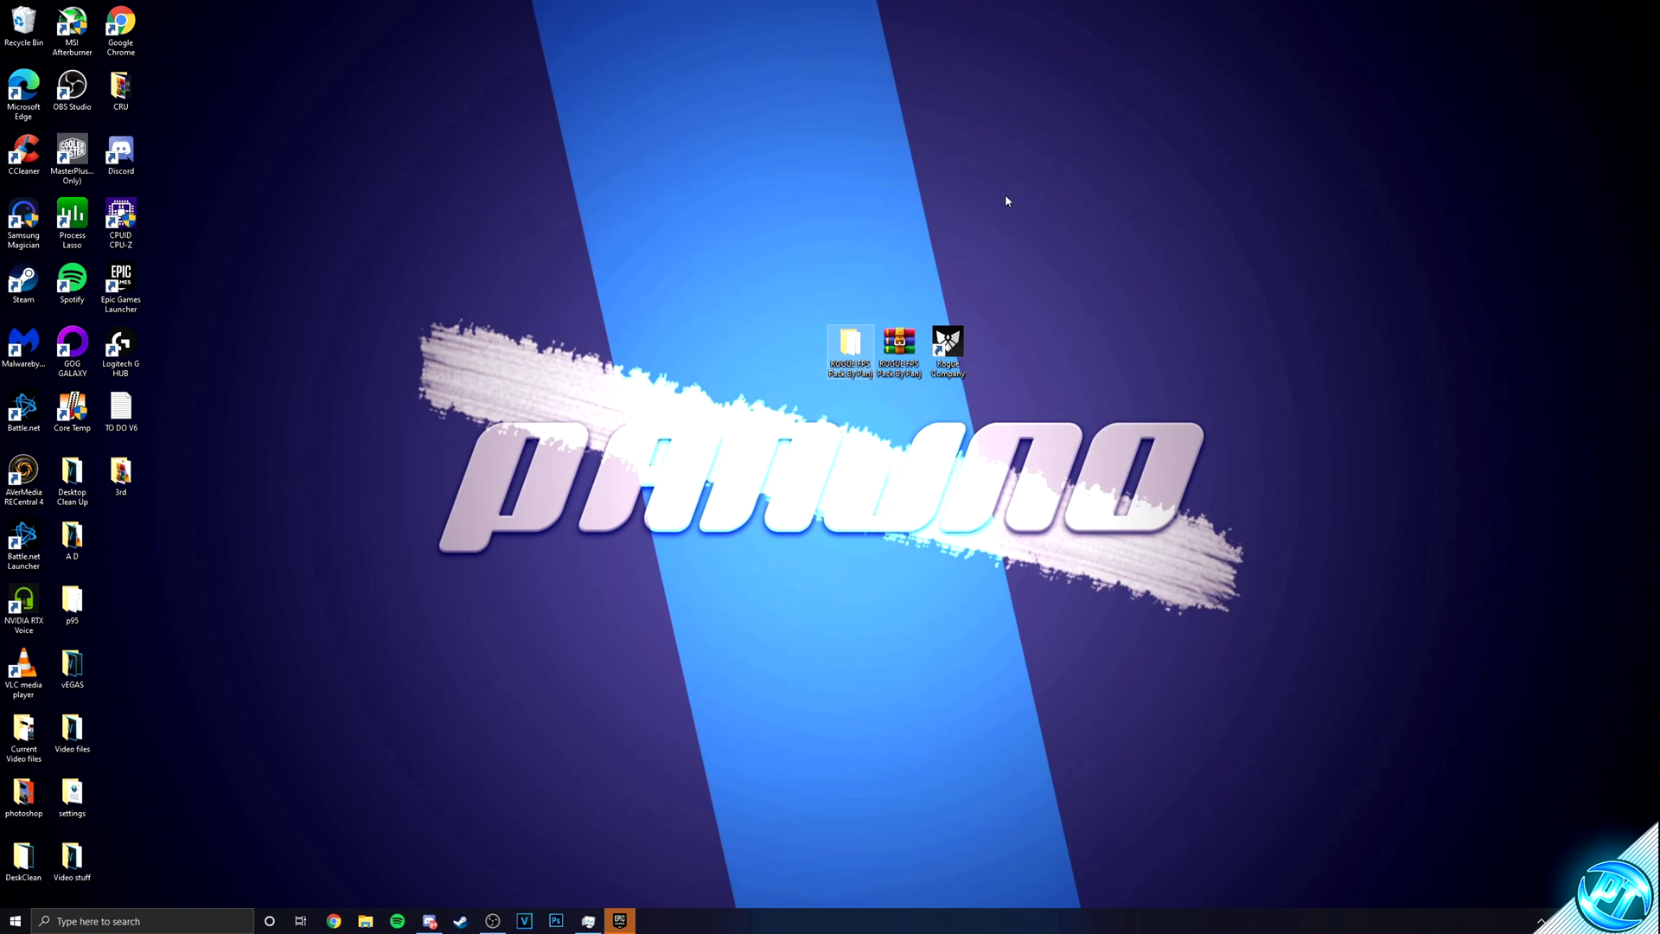
- Open the Launch Options text file from the ROGUE FPS Pack and replace the -PREFERREDPROCESSOR number with x
{"action": "double_click", "coordinate": [852, 344]}
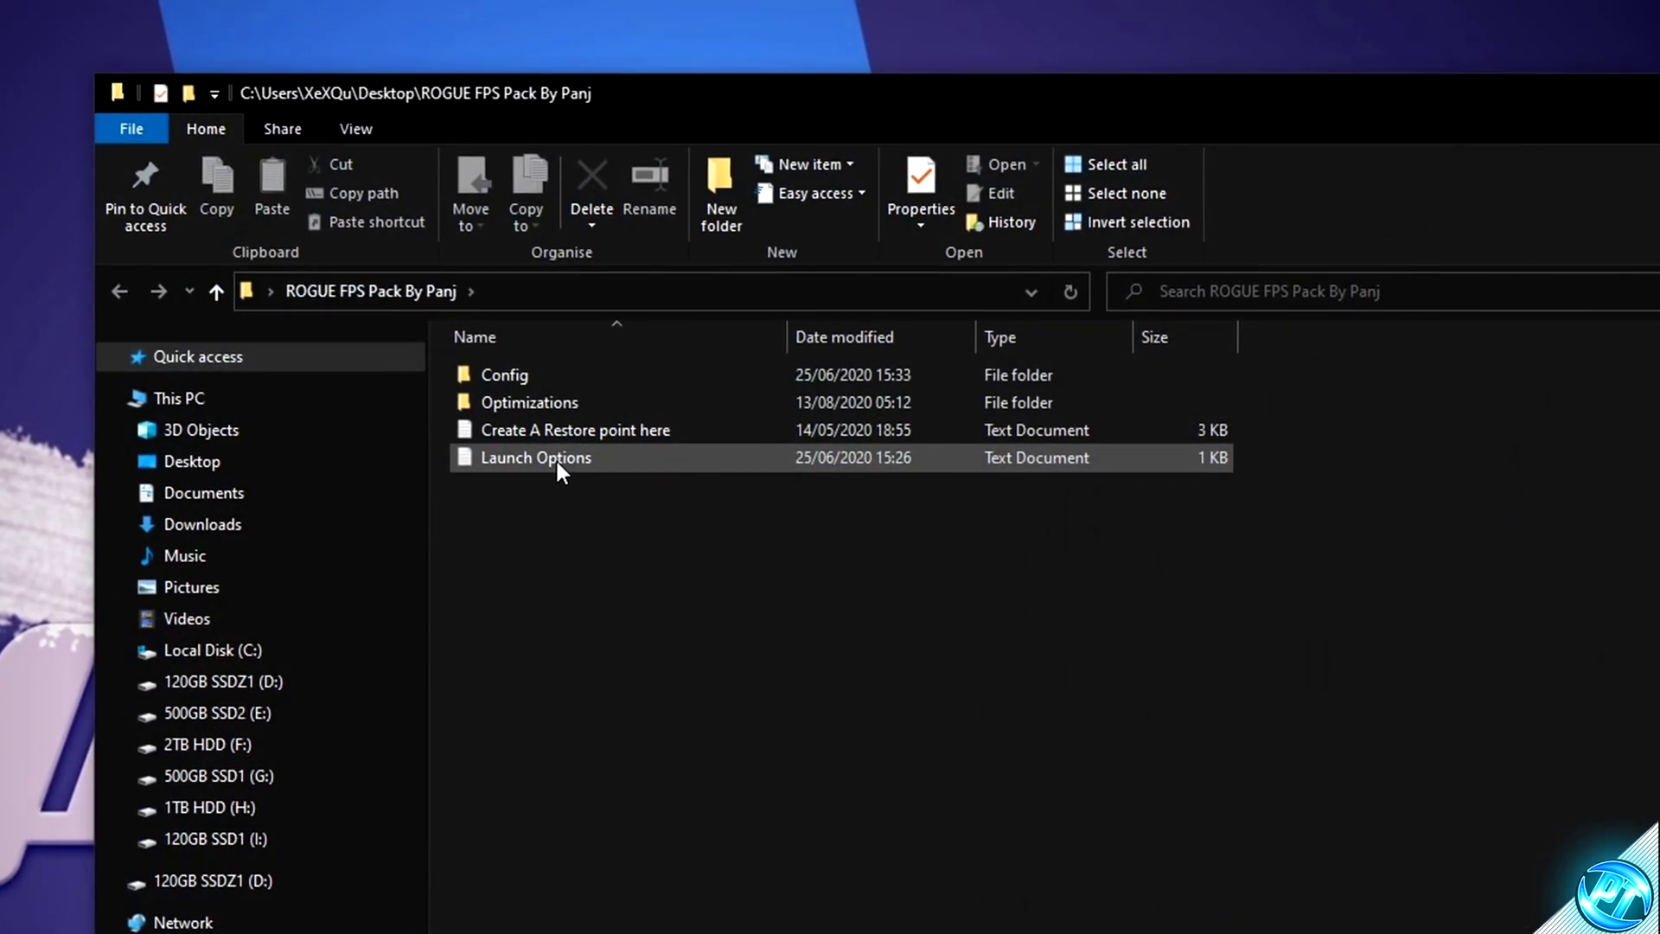
{"action": "double_click", "coordinate": [557, 462]}
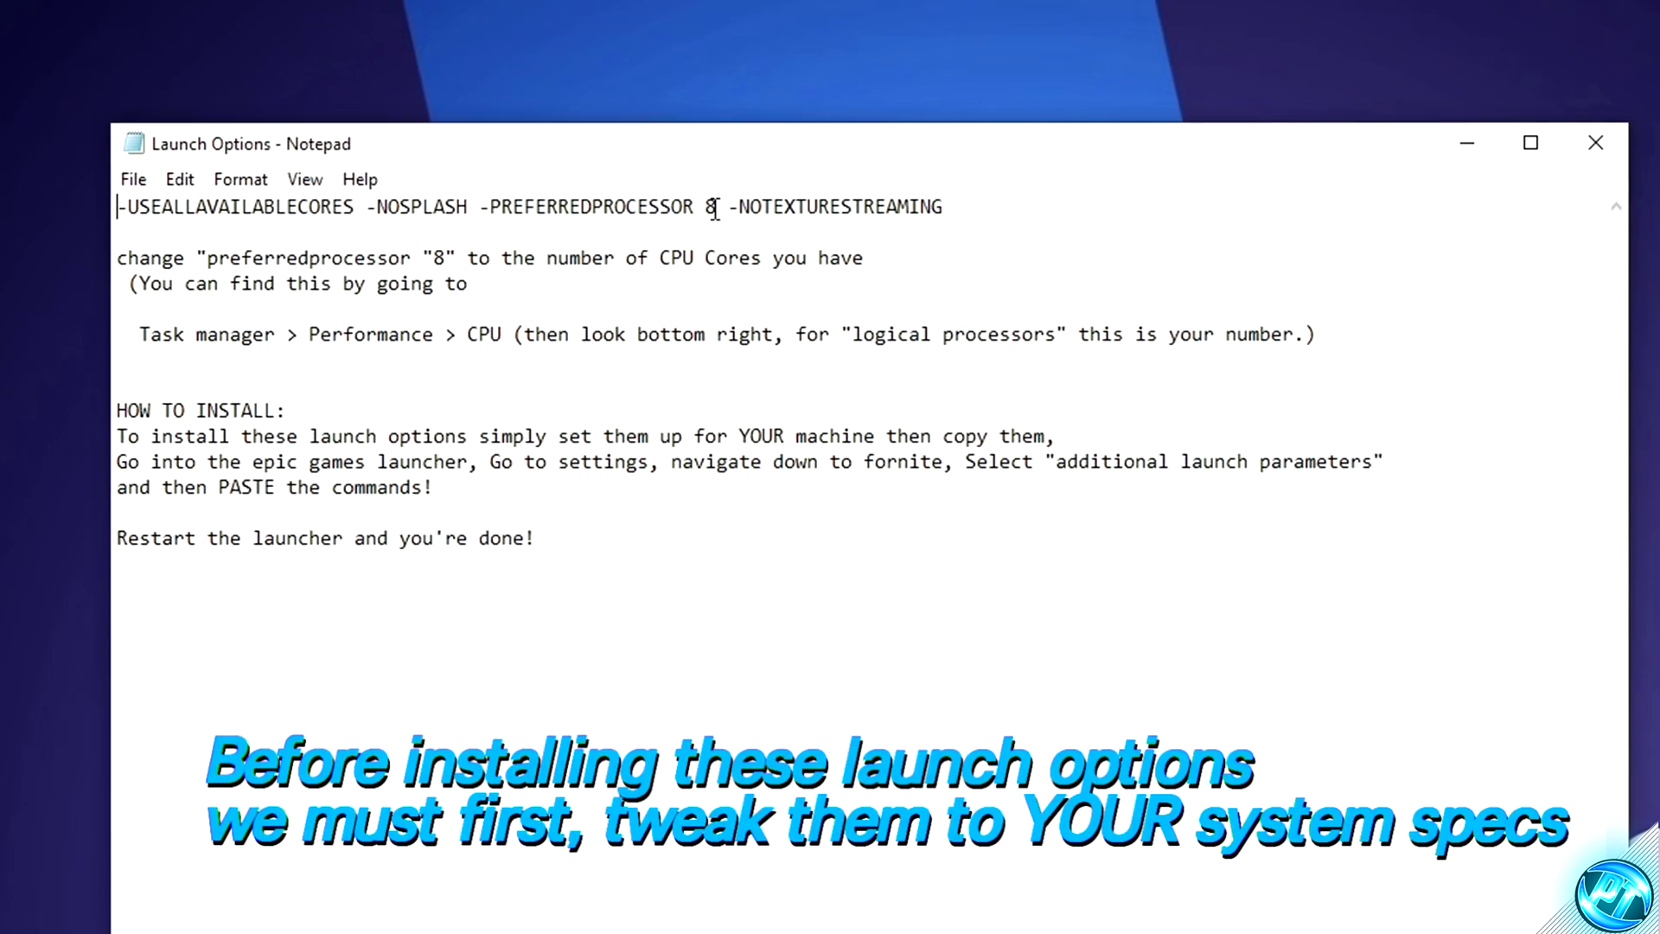
{"action": "mouse_move", "coordinate": [721, 210]}
{"action": "left_mouse_down"}
{"action": "mouse_move", "coordinate": [507, 210]}
{"action": "mouse_move", "coordinate": [726, 210]}
{"action": "mouse_move", "coordinate": [700, 210]}
{"action": "left_mouse_up"}
{"action": "key", "text": "BackSpace"}
{"action": "type", "text": "x"}
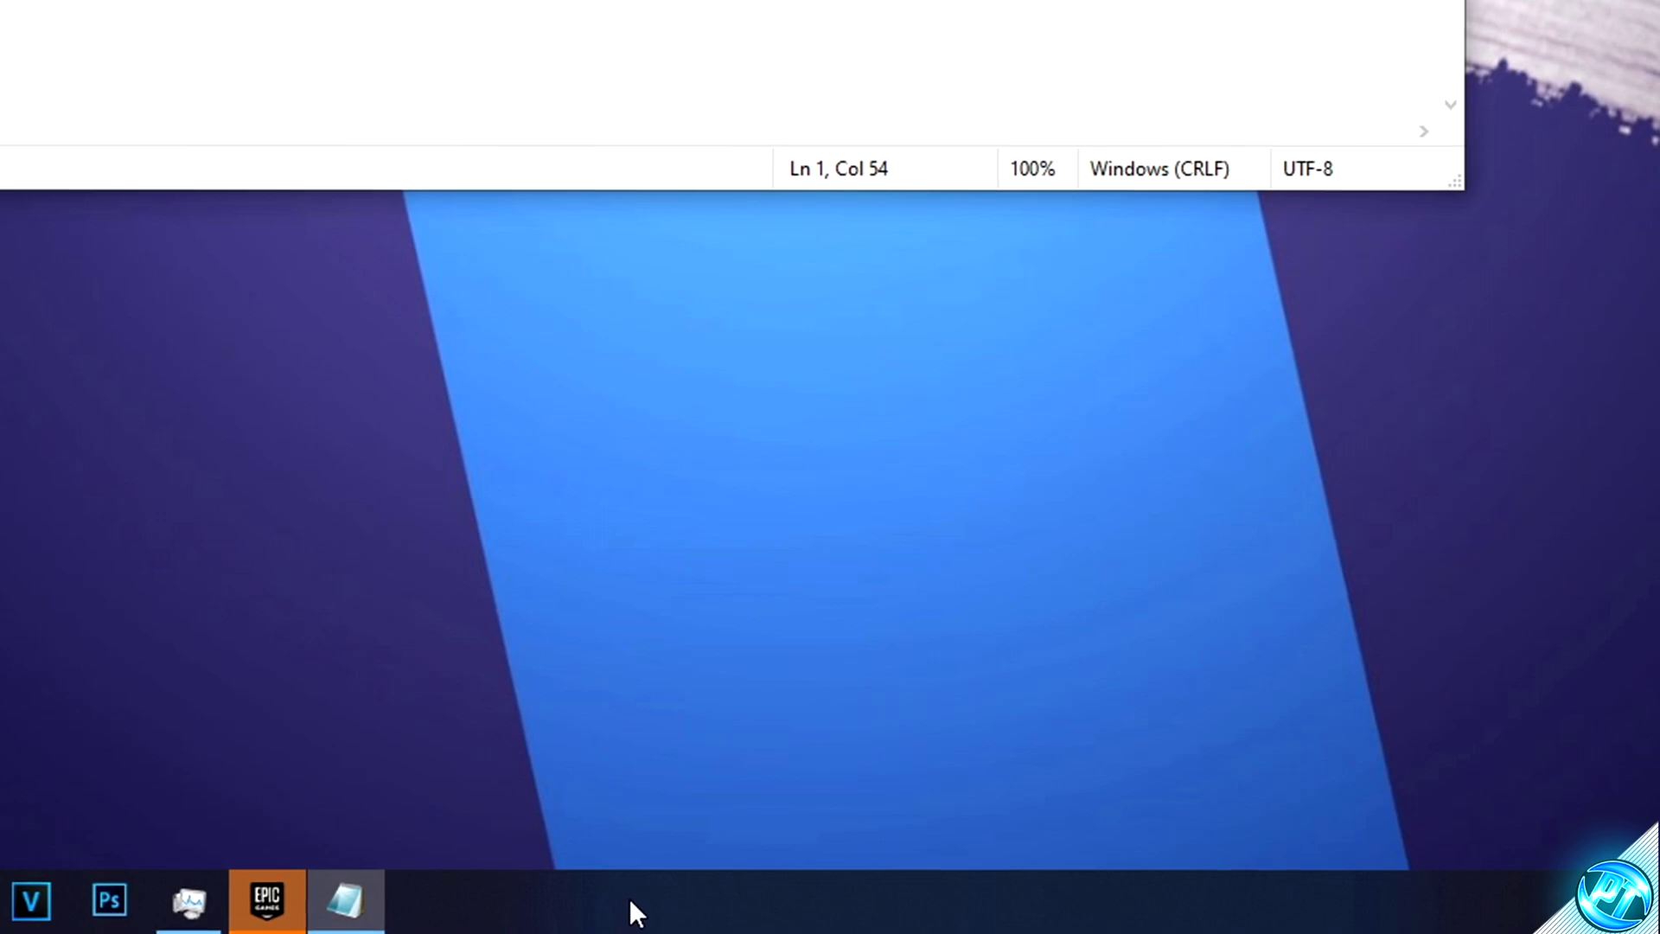
- Open Task Manager and check the number of logical processors in the CPU performance details
{"action": "right_click", "coordinate": [629, 900]}
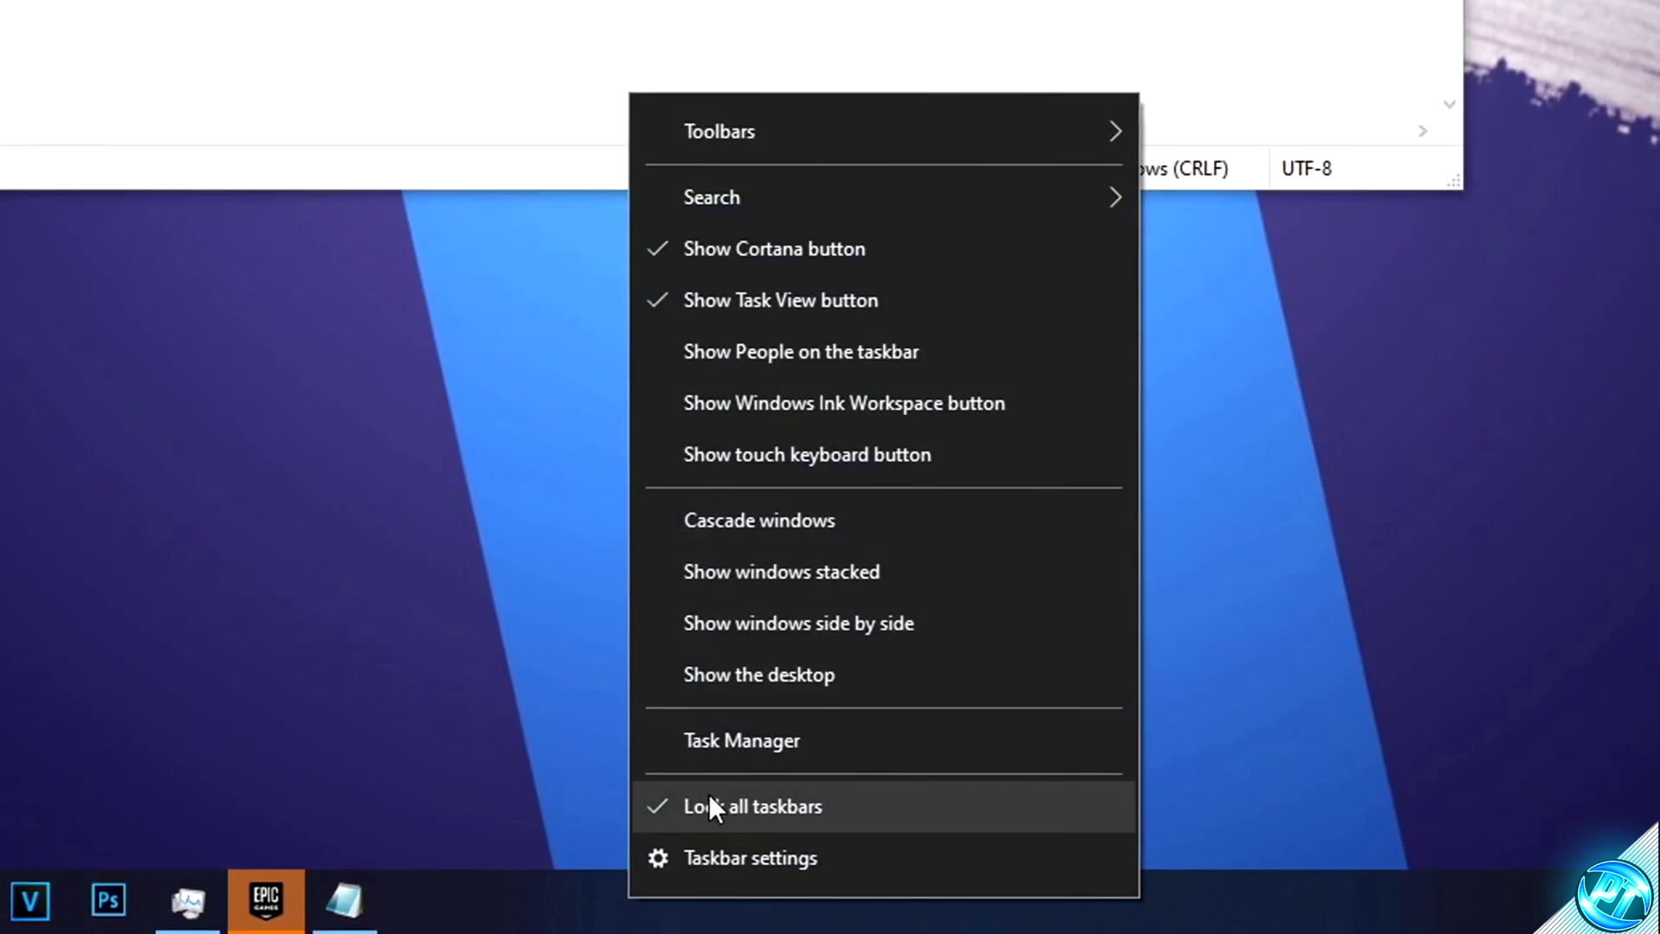
{"action": "left_click", "coordinate": [747, 740]}
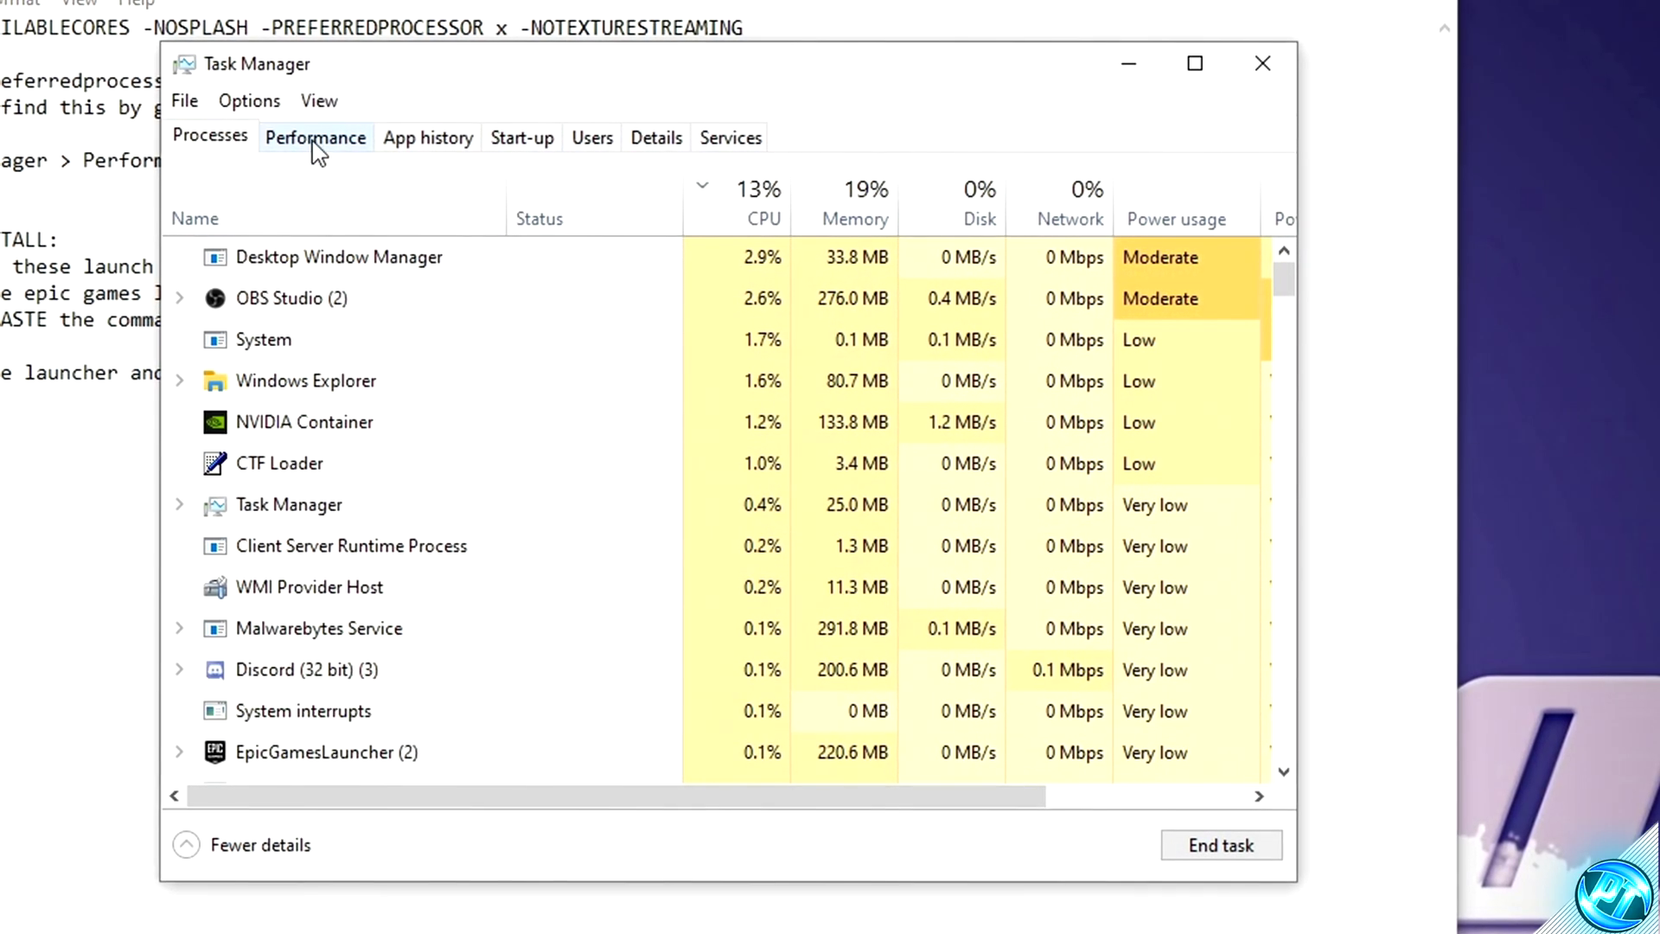
{"action": "left_click", "coordinate": [315, 137]}
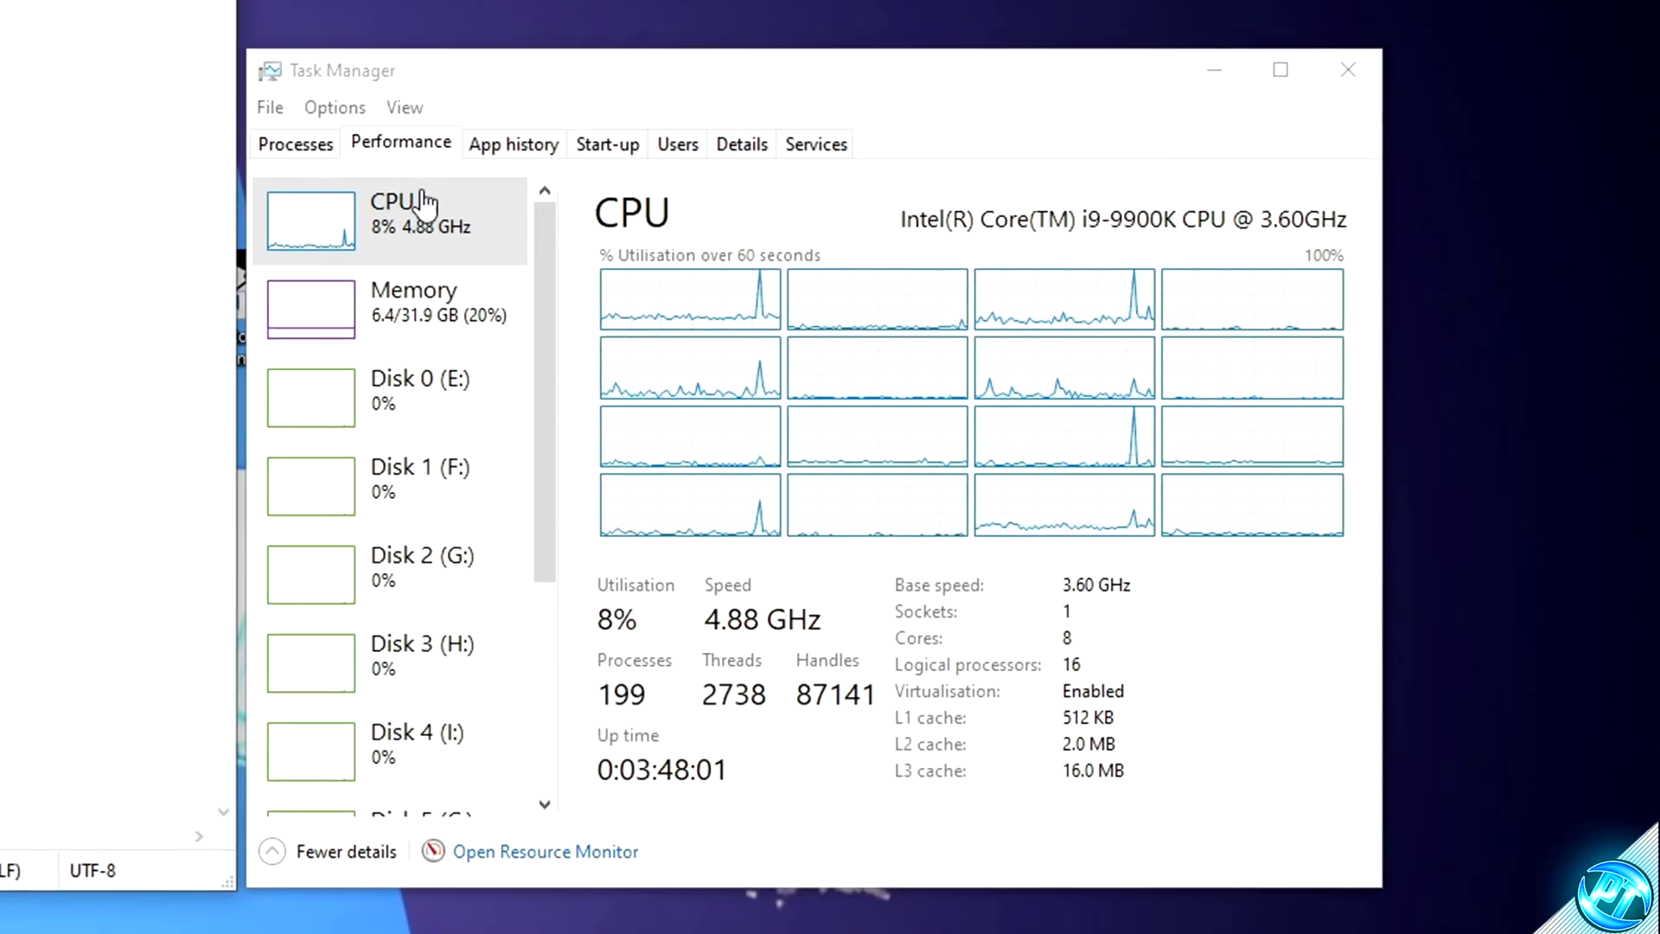
{"action": "left_click", "coordinate": [398, 230]}
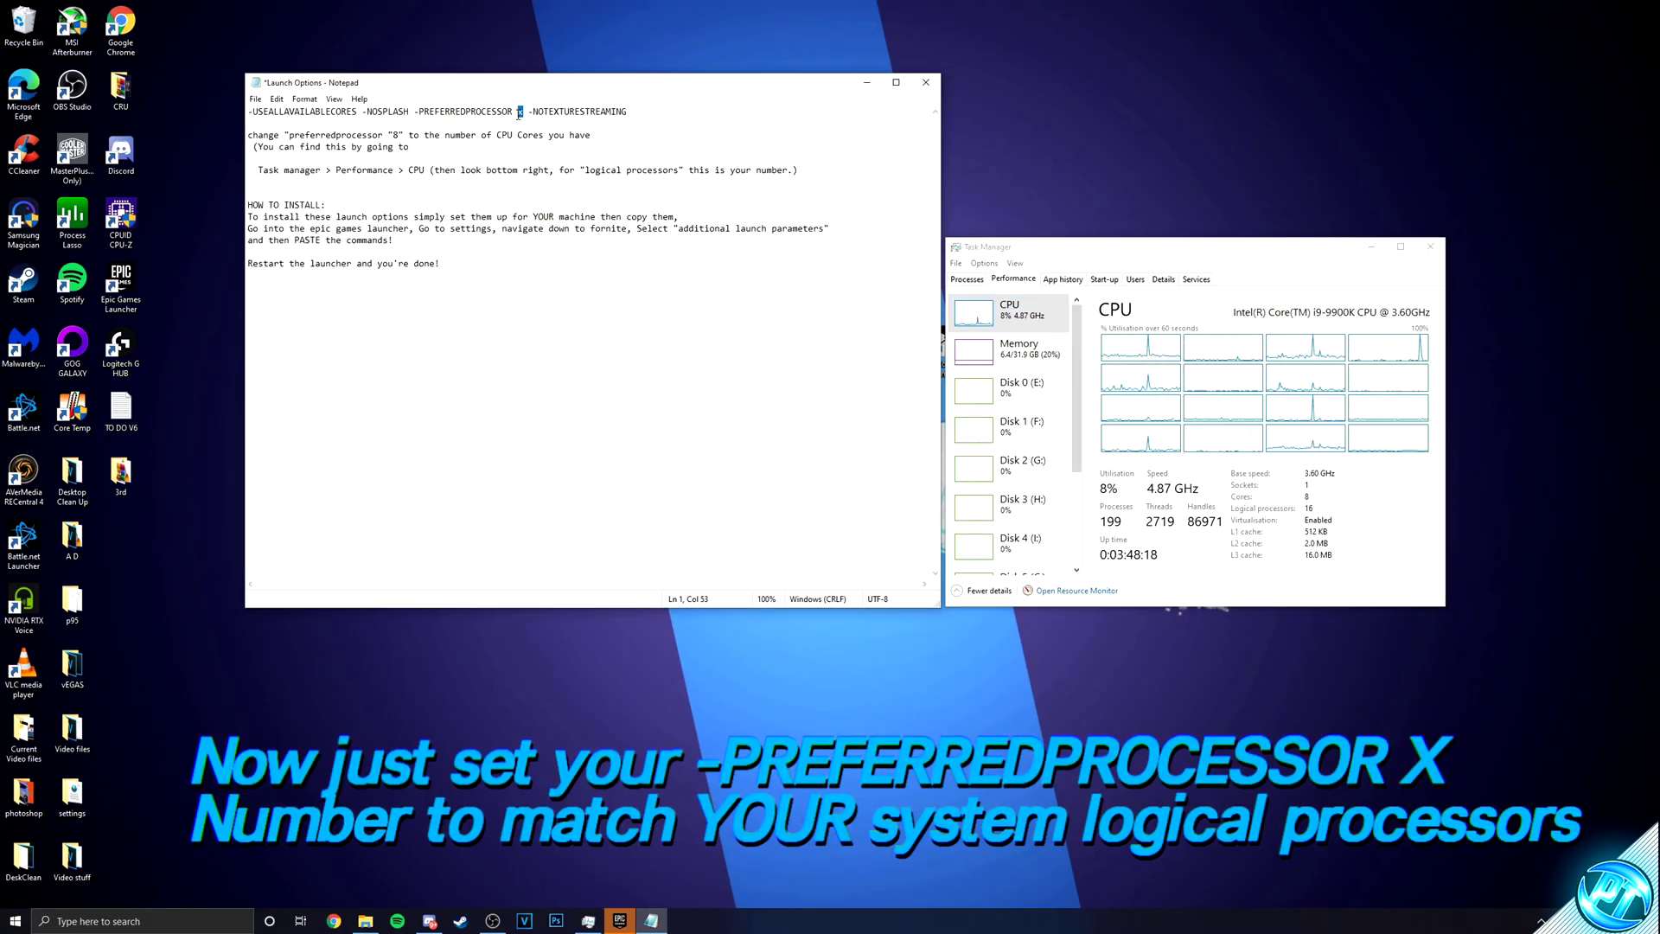
- Set the -PREFERREDPROCESSOR value to 16 and copy the complete first line of launch options
{"action": "type", "text": "16"}
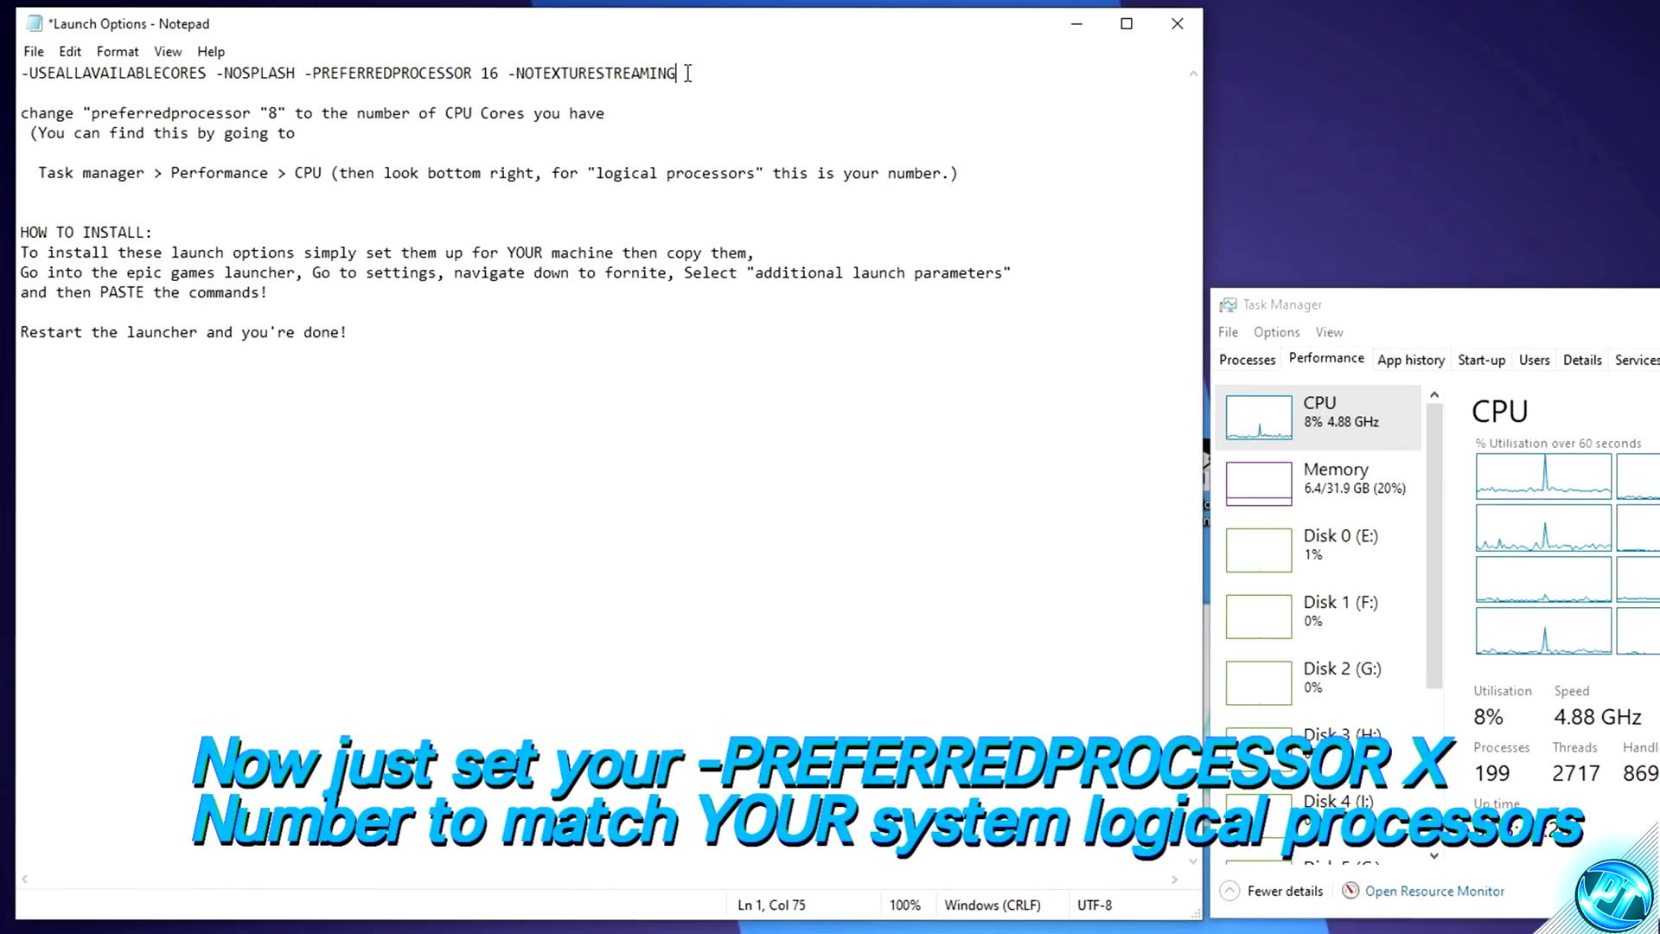
{"action": "left_click_drag", "start_coordinate": [696, 76], "coordinate": [22, 73]}
{"action": "right_click", "coordinate": [215, 69]}
{"action": "left_click", "coordinate": [277, 143]}
- Save and close the Launch Options file, and close Task Manager
{"action": "left_click", "coordinate": [1178, 23]}
{"action": "left_click", "coordinate": [804, 474]}
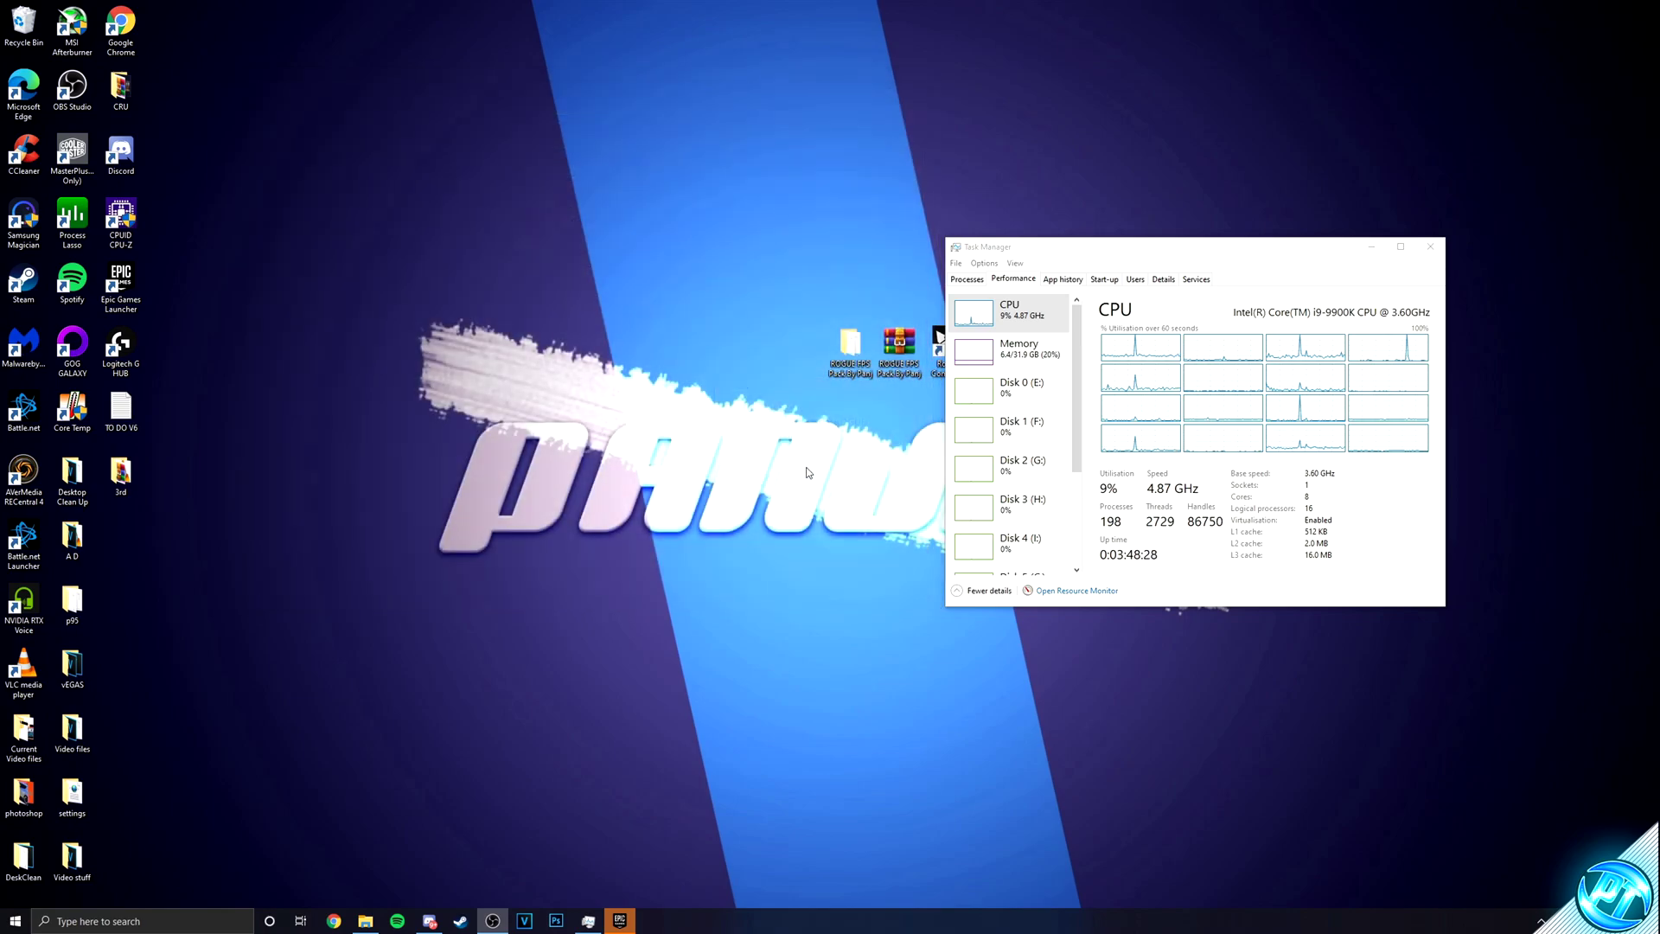
{"action": "left_click", "coordinate": [1430, 246]}
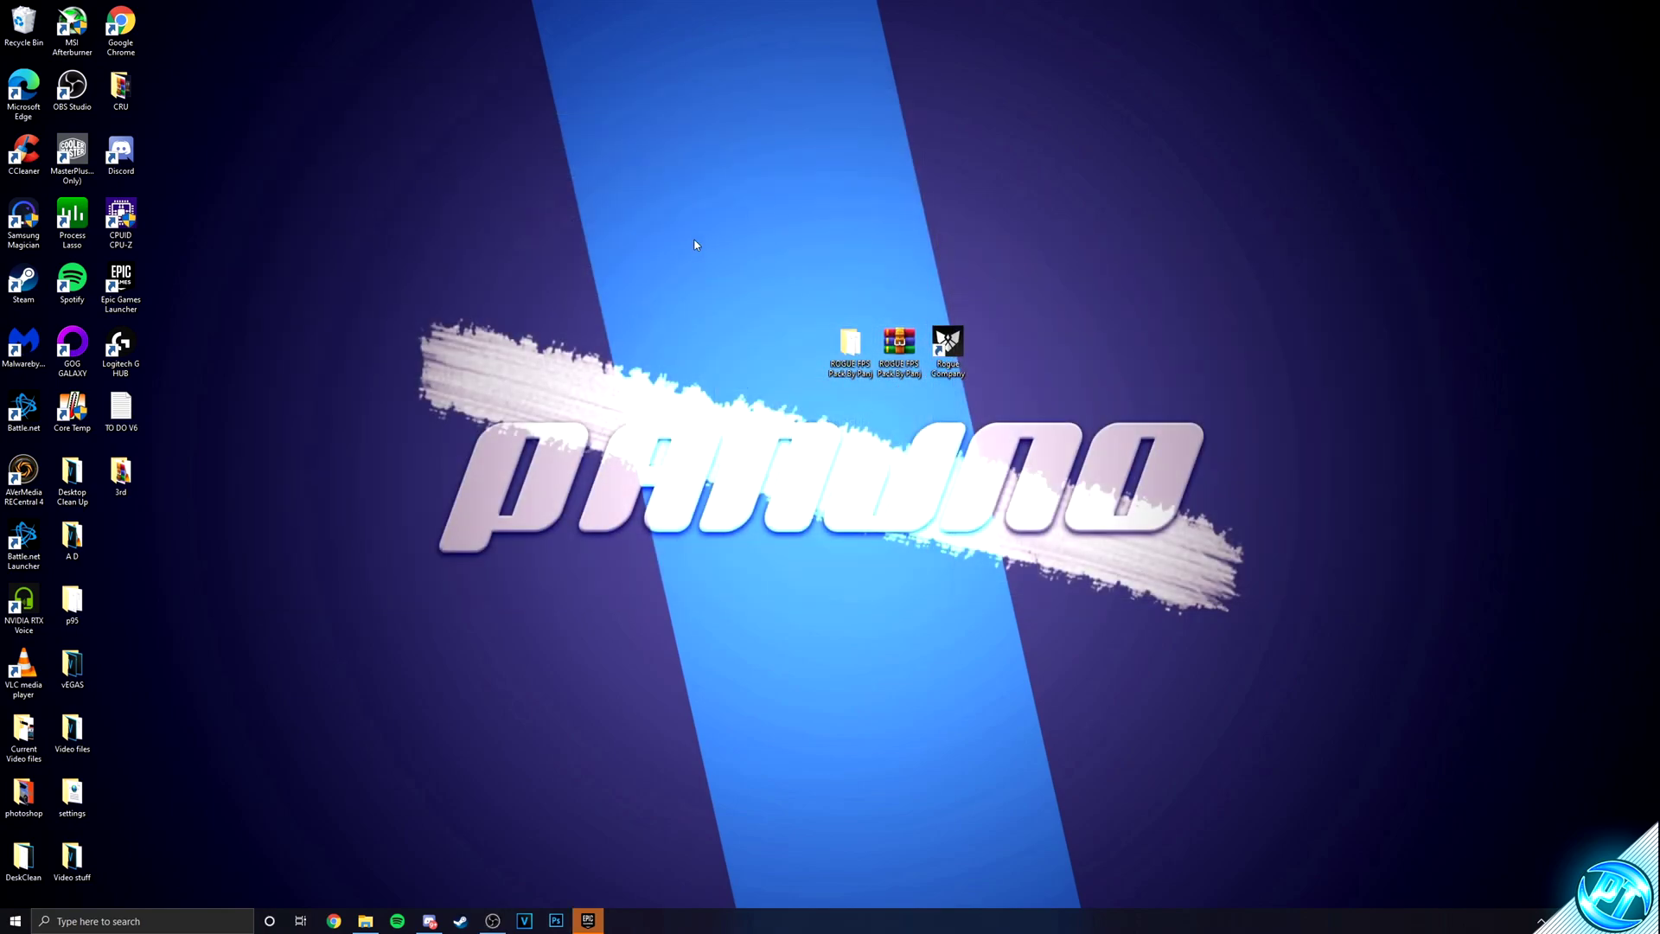
- Switch to the Epic Games Launcher and expand the Rogue Company entry under Manage Games in its settings
{"action": "left_click", "coordinate": [600, 924]}
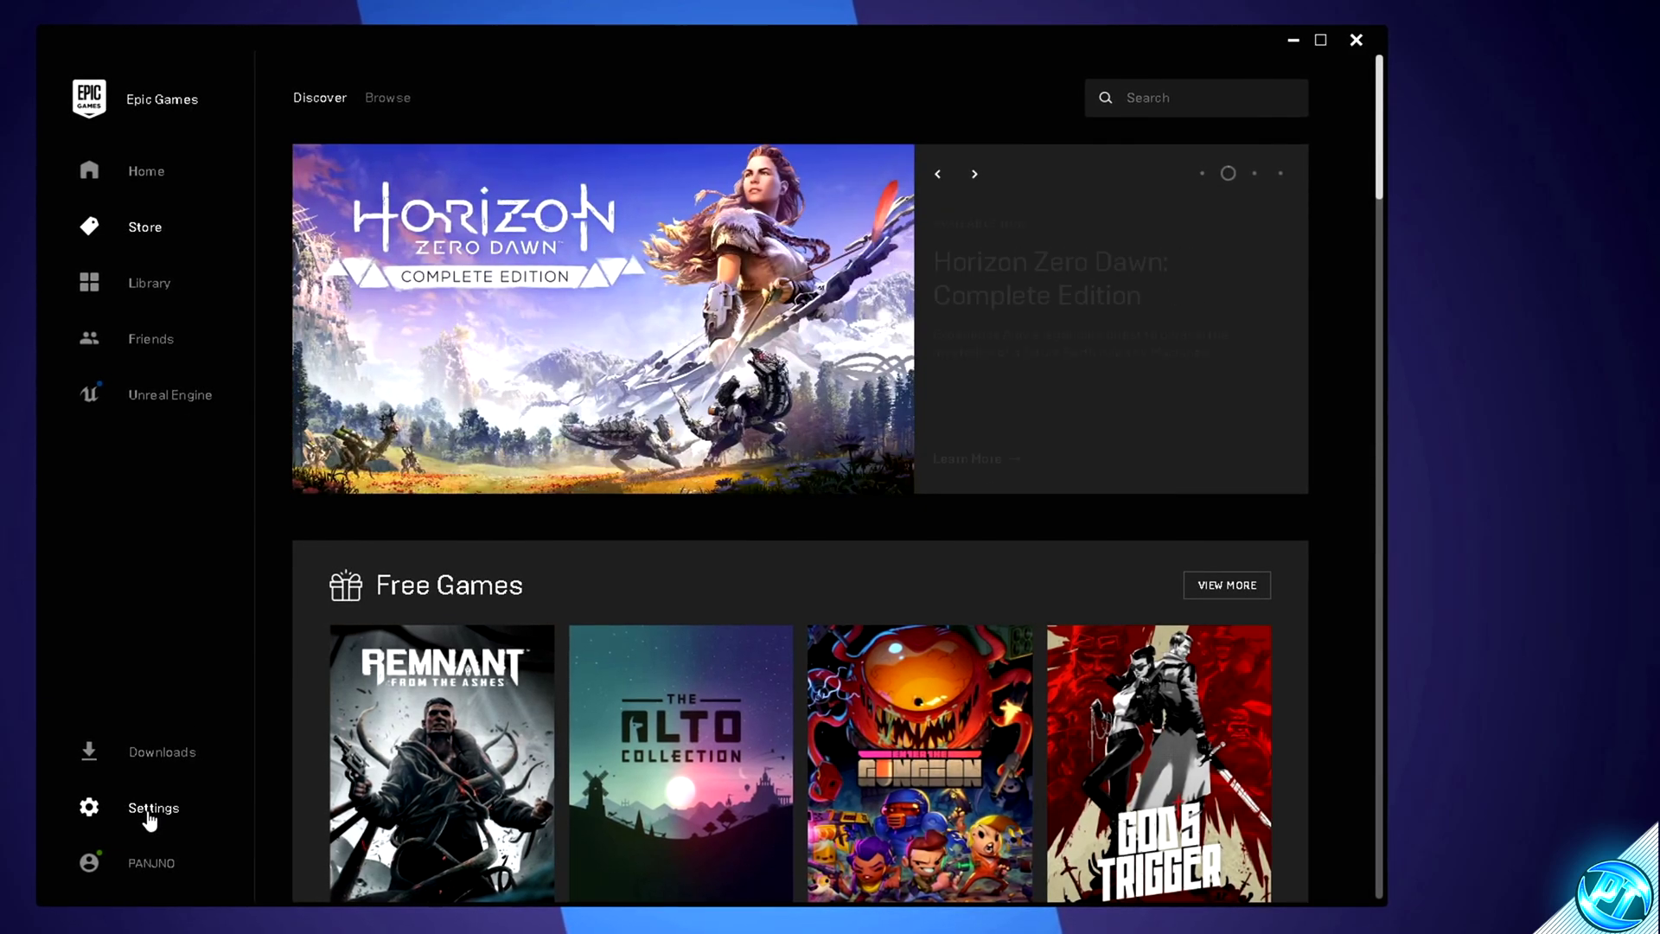
{"action": "left_click", "coordinate": [152, 808]}
{"action": "scroll", "coordinate": [289, 546], "scroll_direction": "down", "scroll_amount": 5}
{"action": "scroll", "coordinate": [285, 563], "scroll_direction": "down", "scroll_amount": 3}
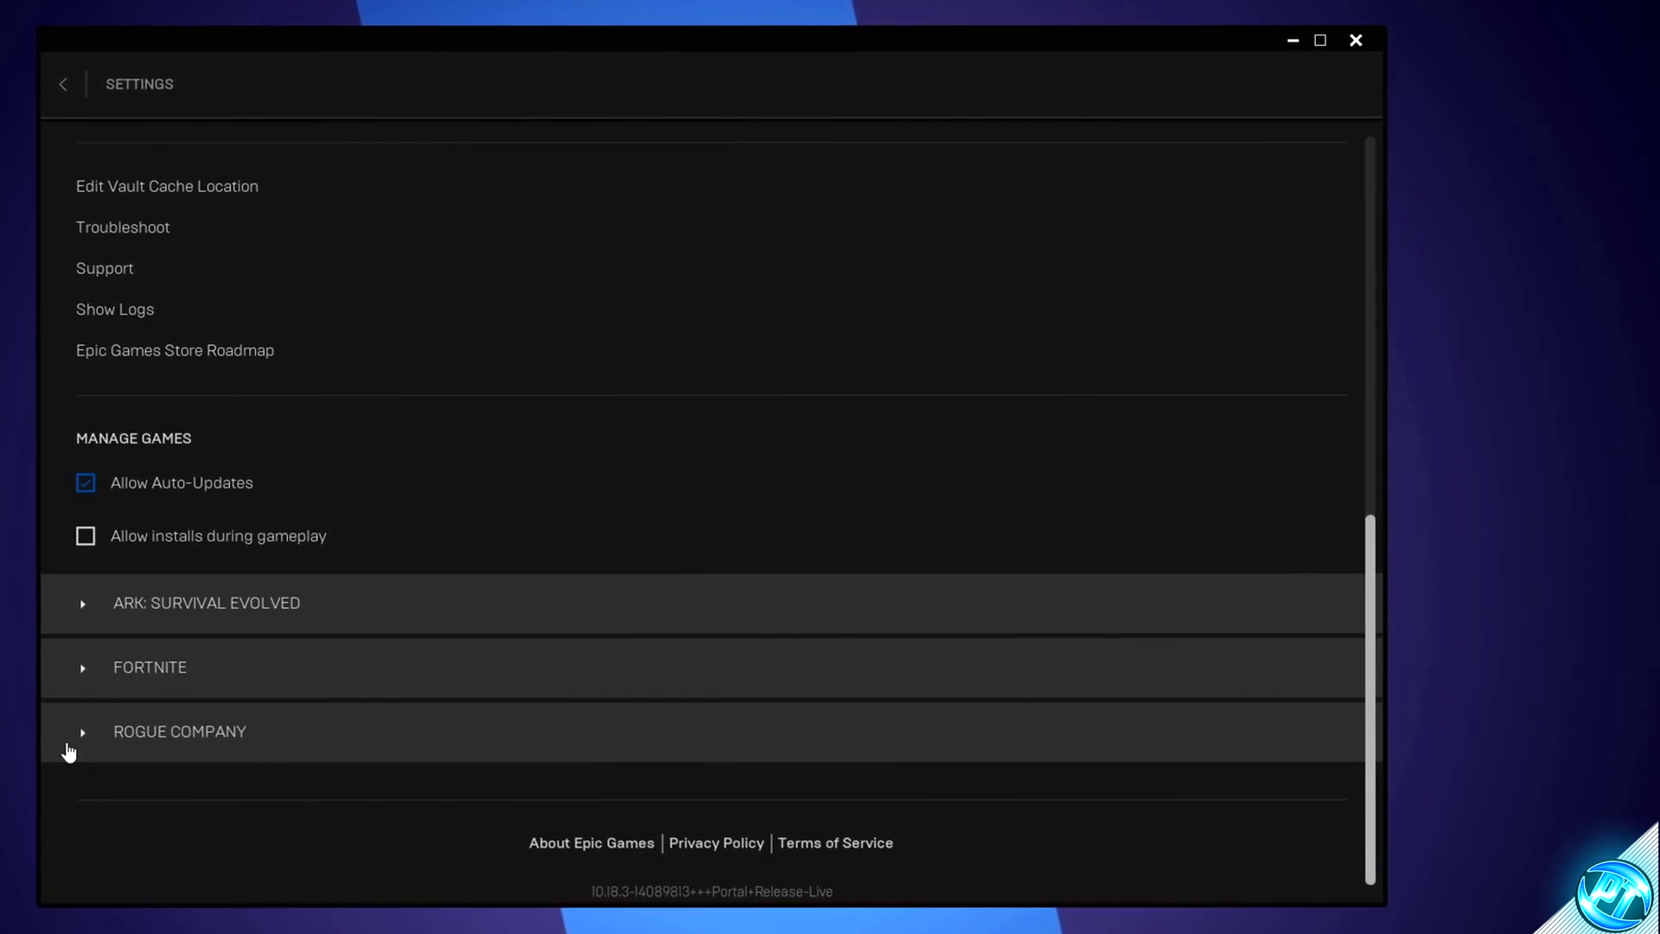
{"action": "scroll", "coordinate": [90, 744], "scroll_direction": "down", "scroll_amount": 1}
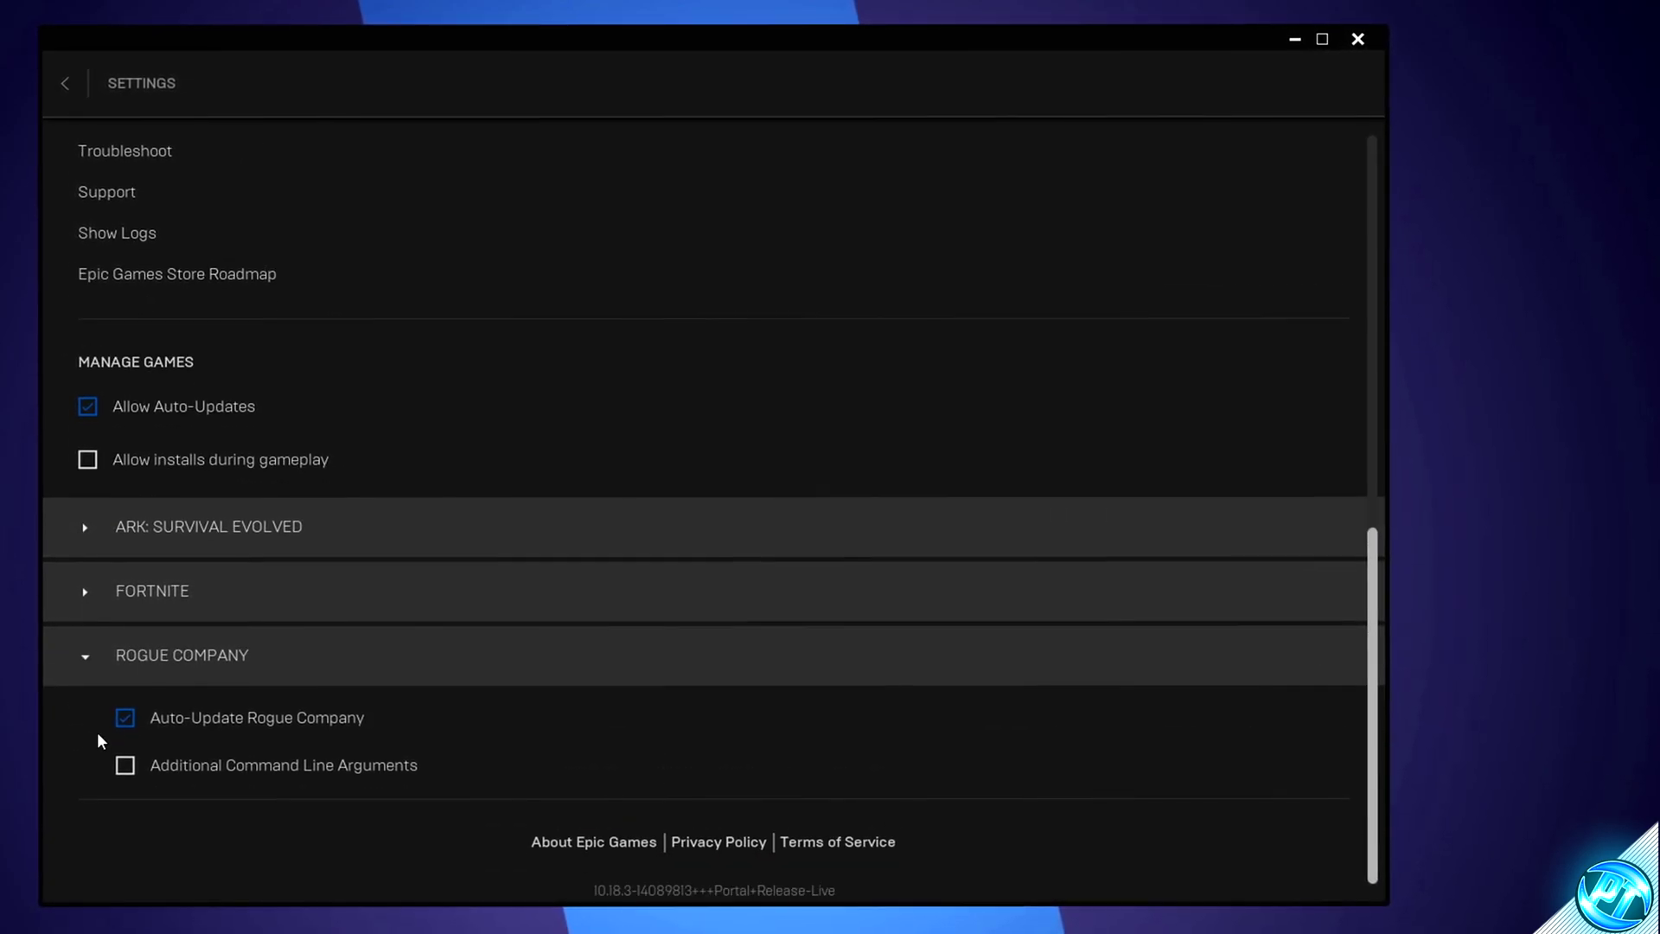
- Enable Additional Command Line Arguments for Rogue Company, paste the copied launch options, and collapse the game's entry
{"action": "left_click", "coordinate": [122, 772]}
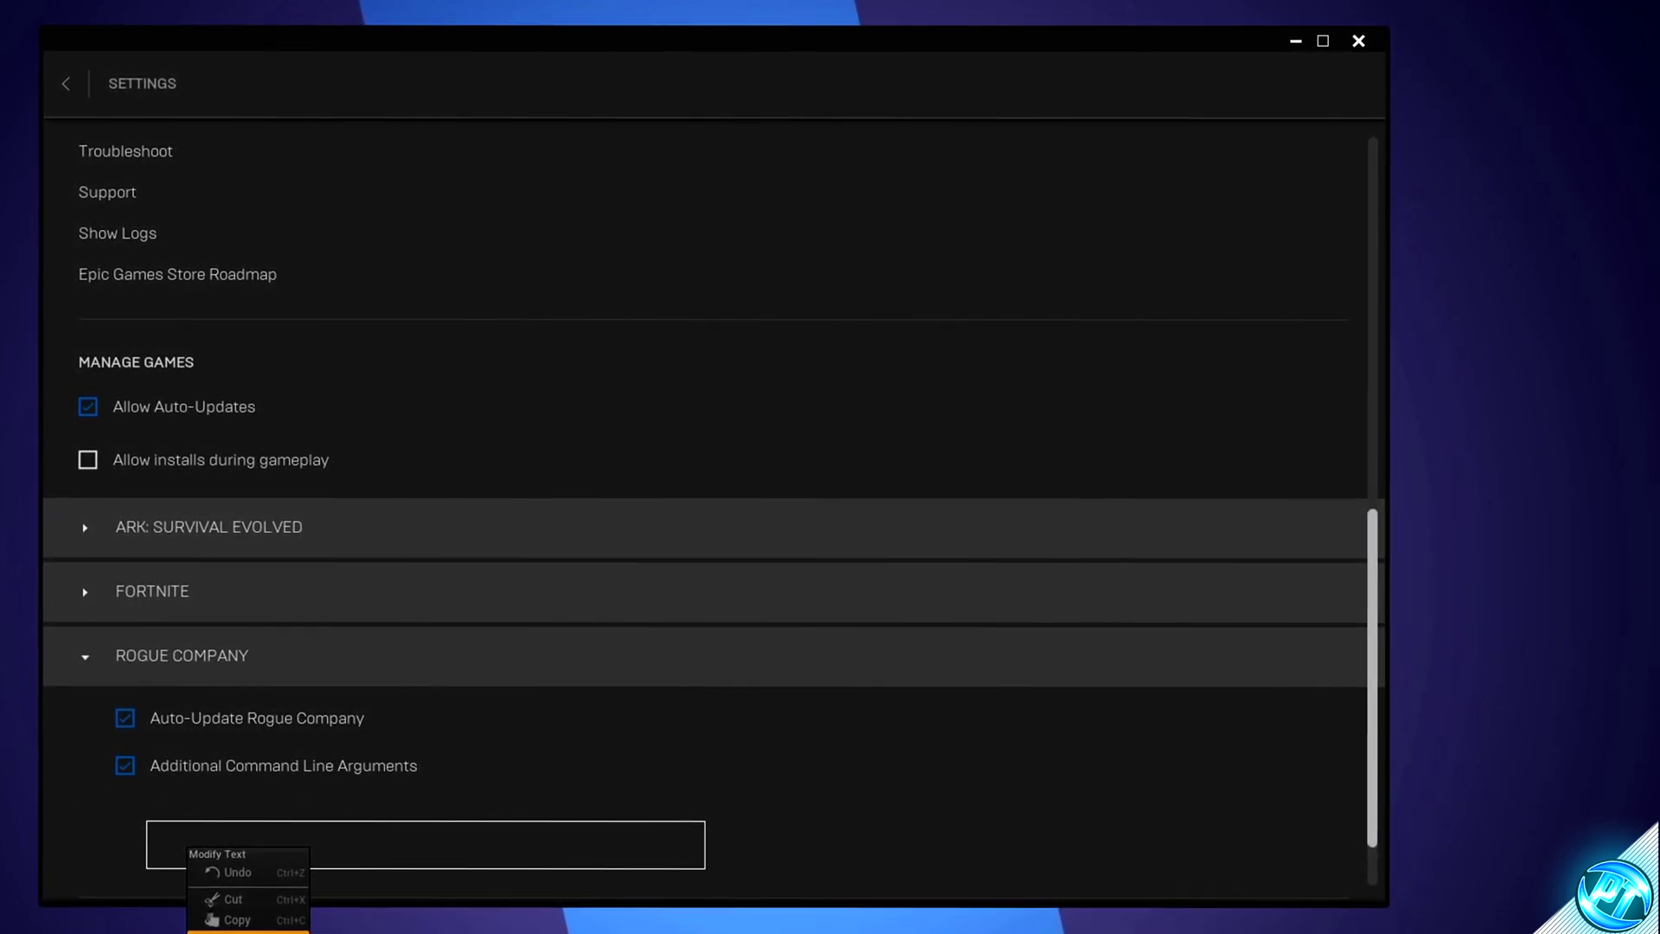
{"action": "left_click", "coordinate": [233, 931]}
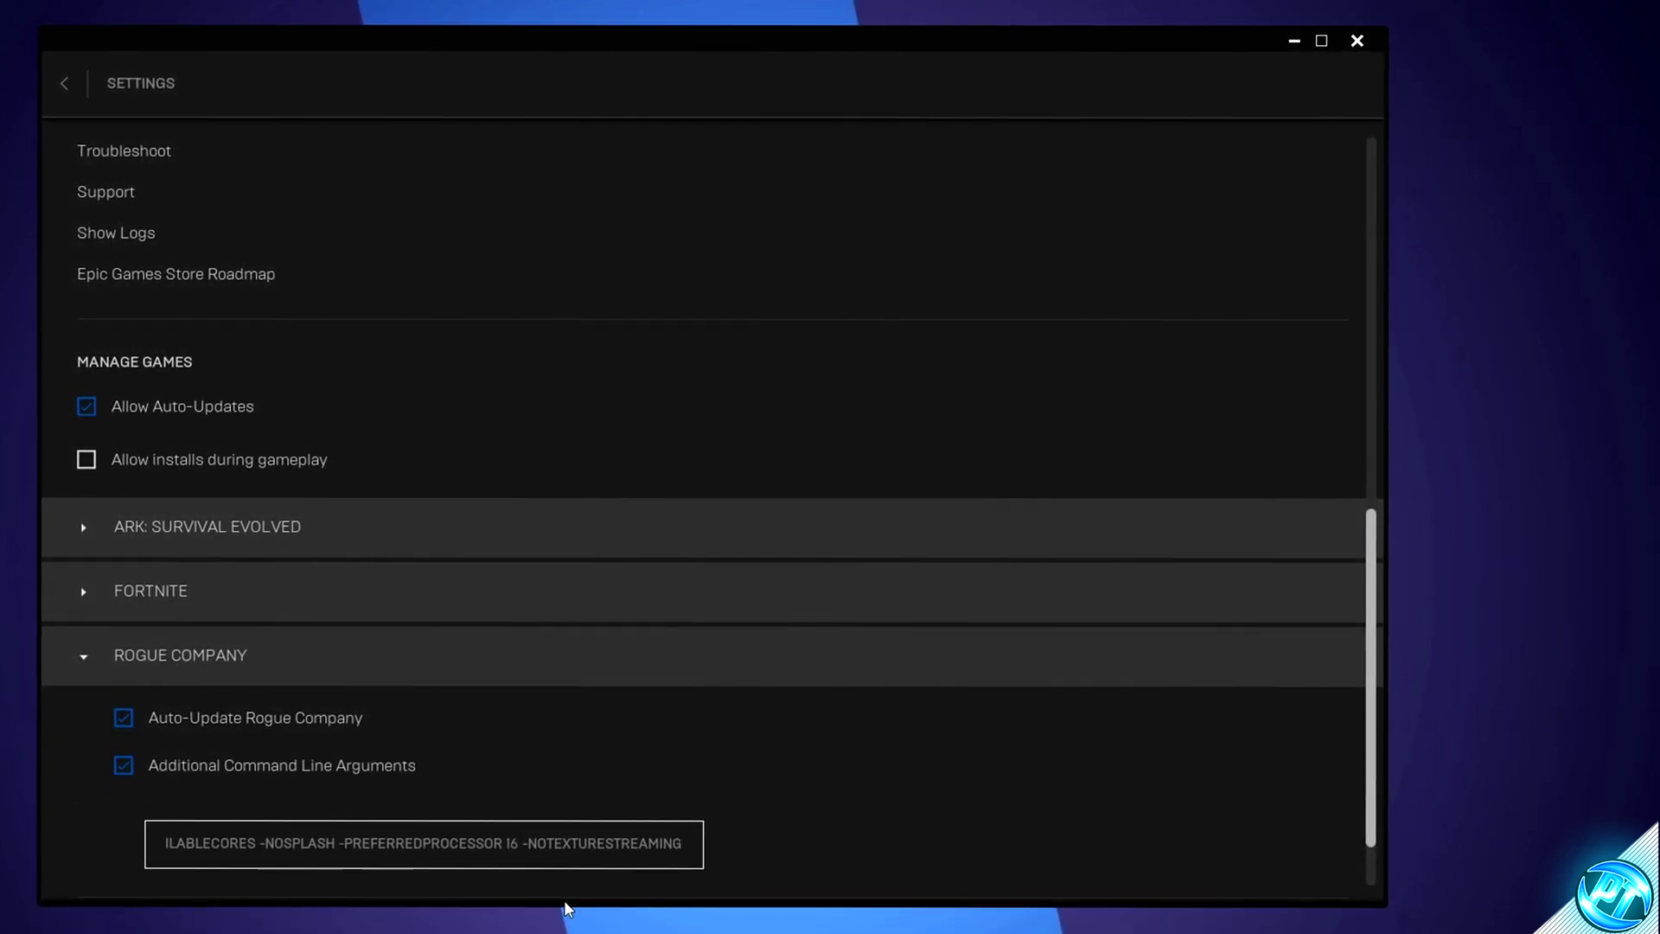
{"action": "left_click", "coordinate": [88, 661]}
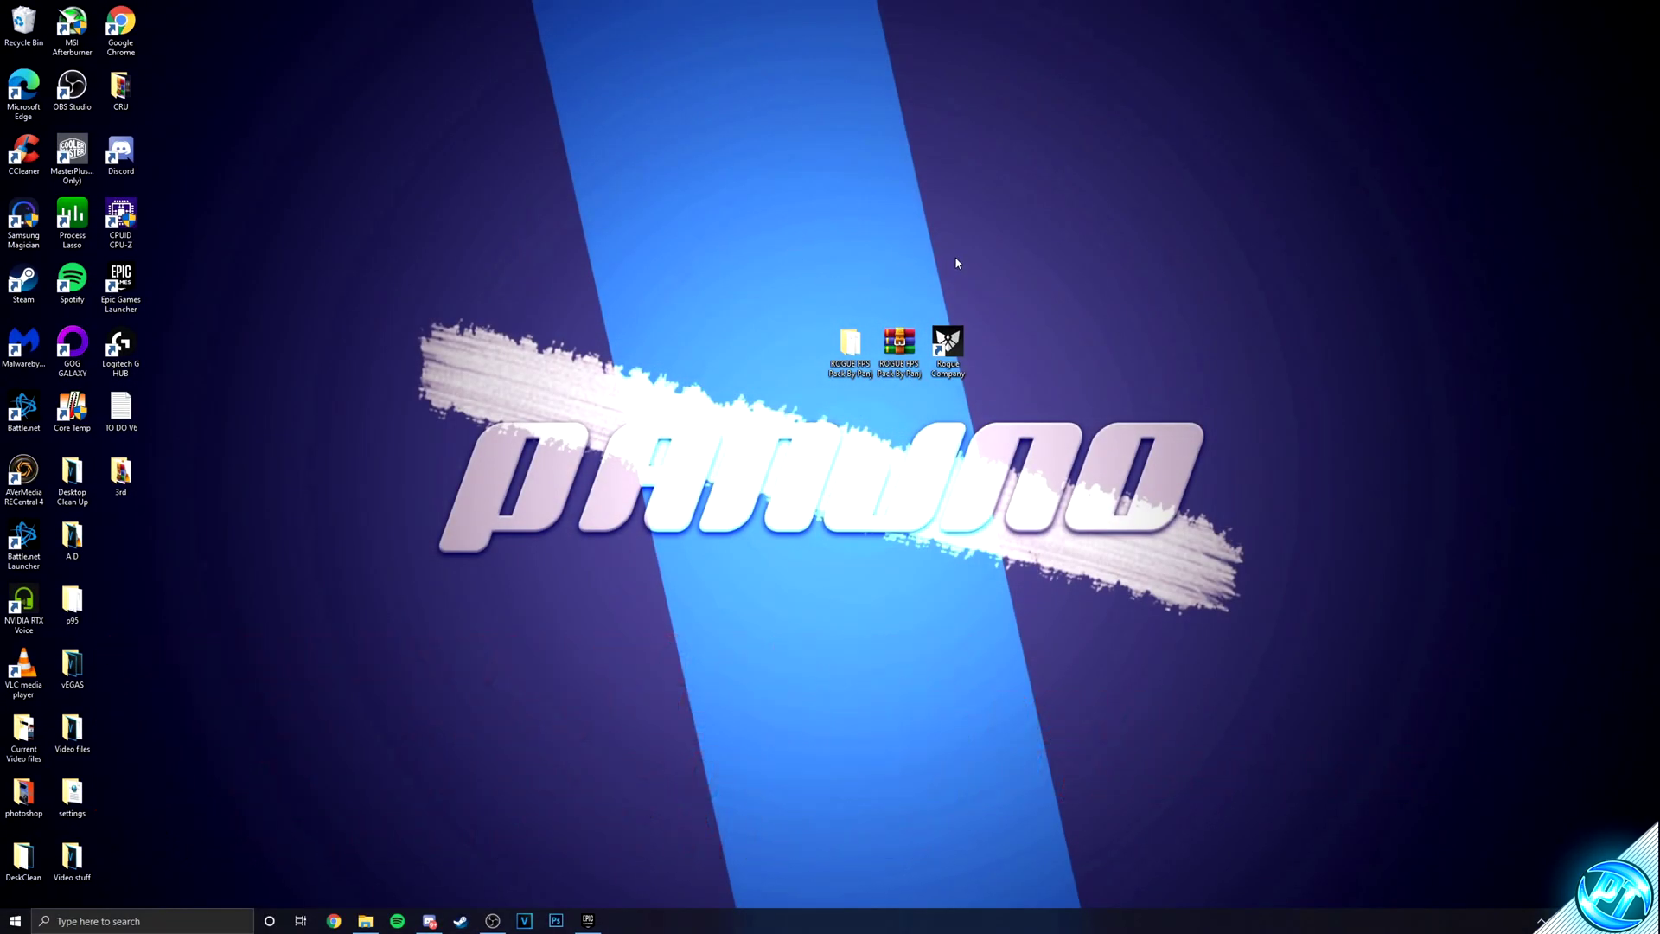
- Open the Config\Recommended folder of the ROGUE FPS Pack and move its window aside to free desktop space
{"action": "double_click", "coordinate": [851, 342]}
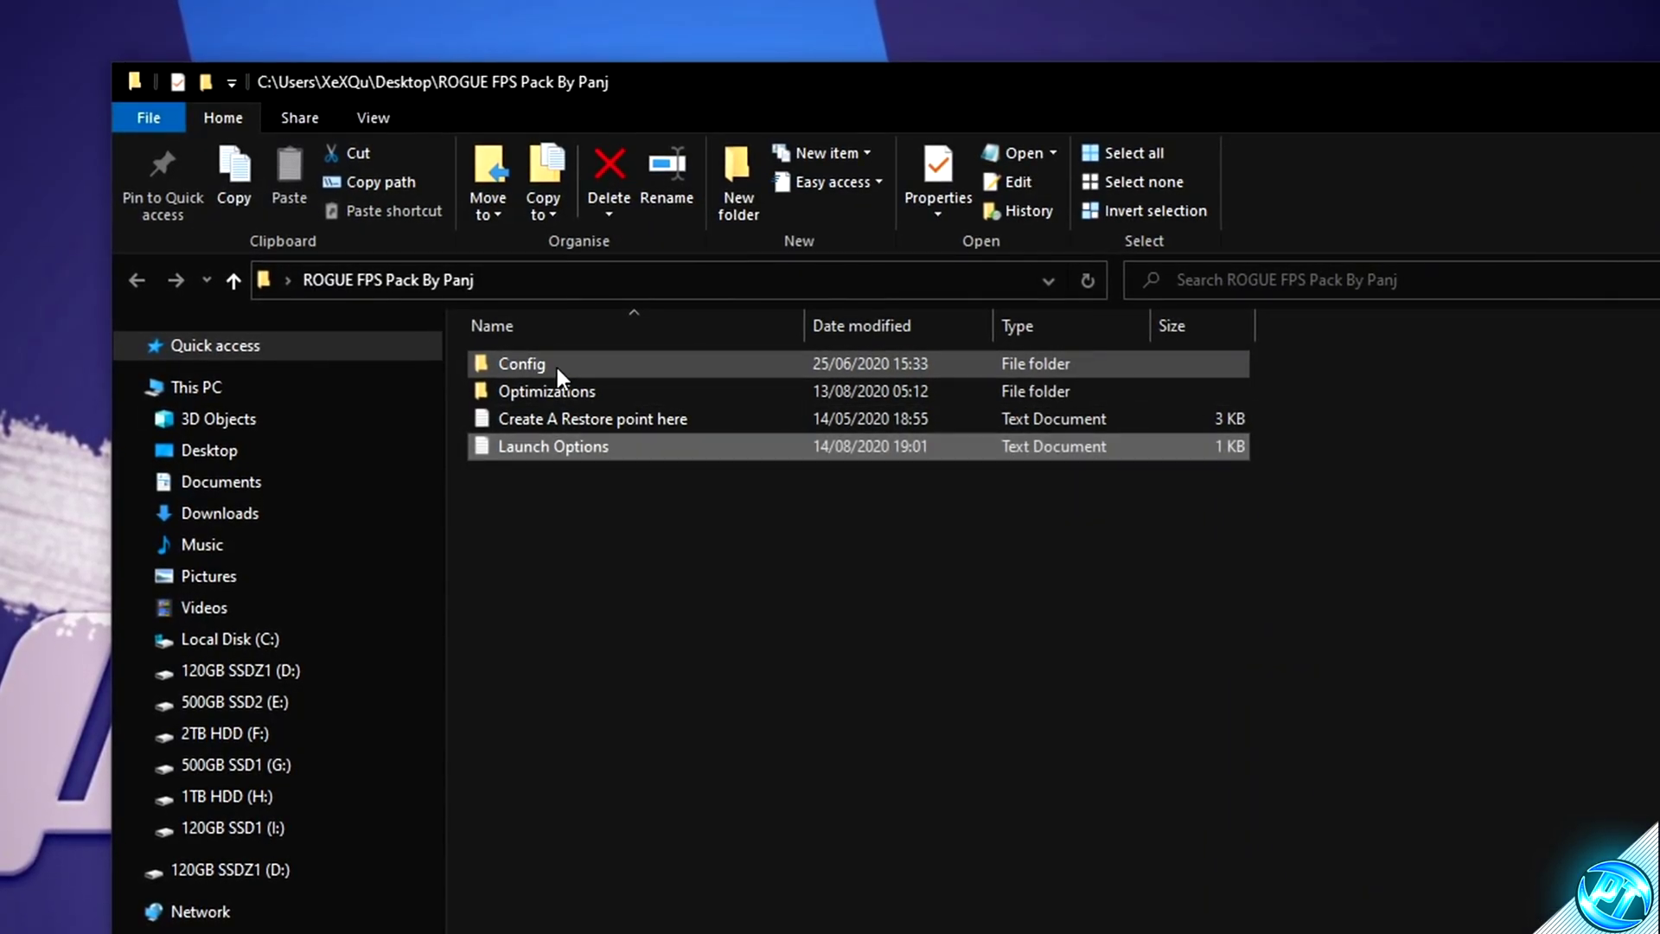
{"action": "double_click", "coordinate": [557, 367]}
{"action": "left_click_drag", "start_coordinate": [700, 550], "coordinate": [590, 523]}
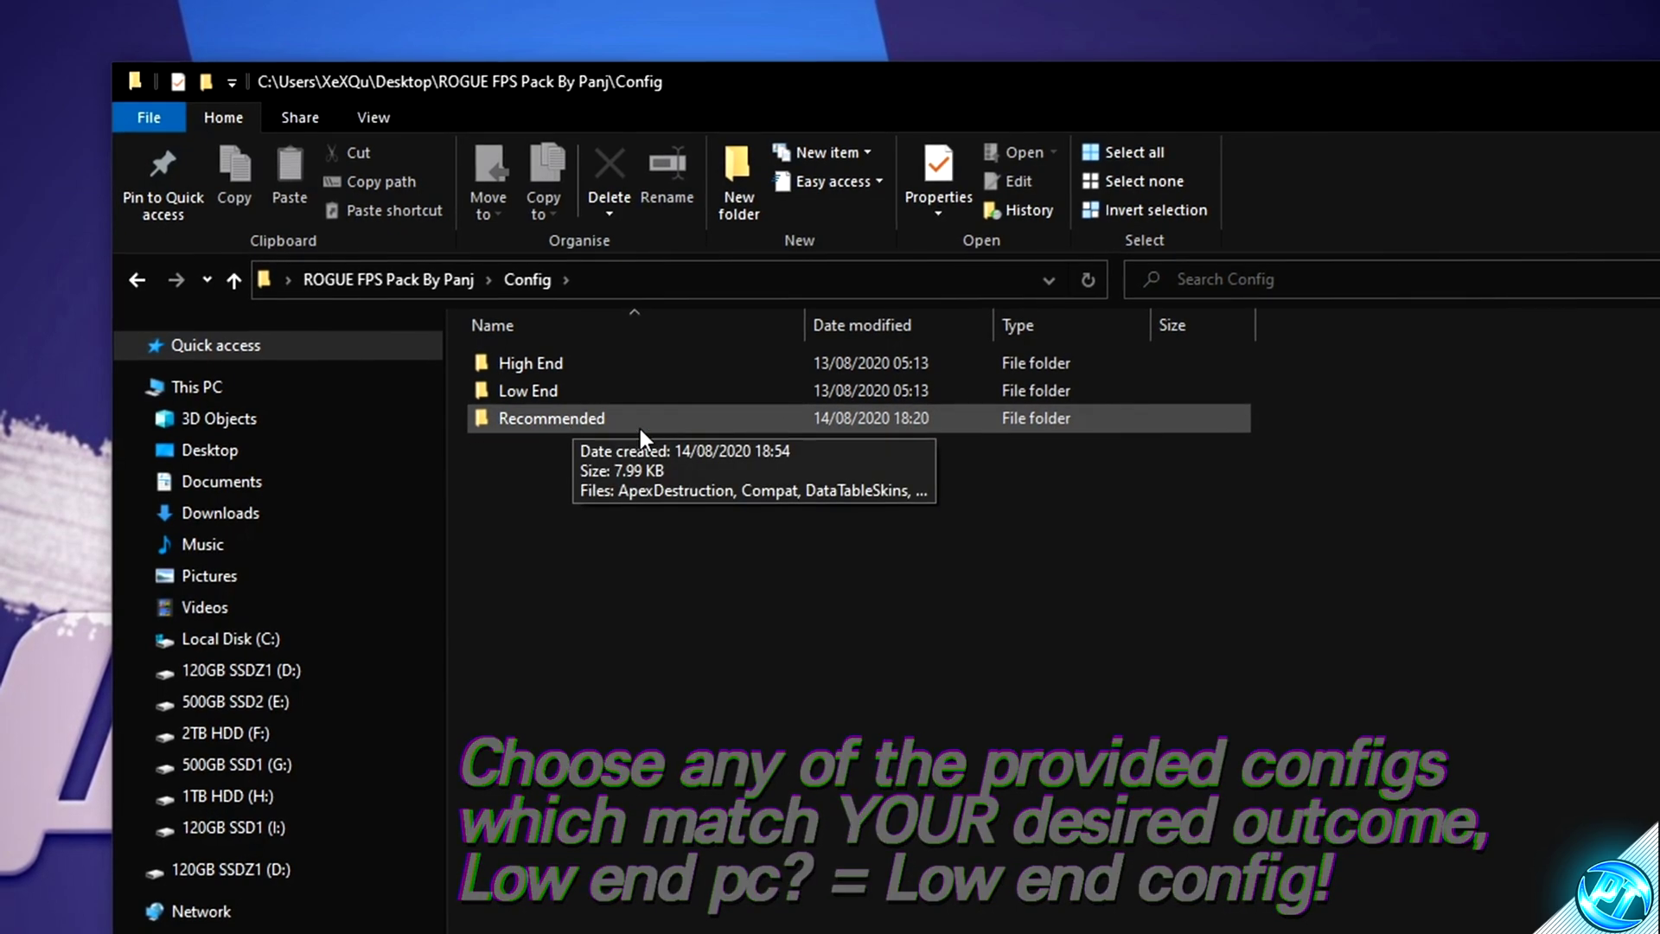
{"action": "double_click", "coordinate": [640, 422]}
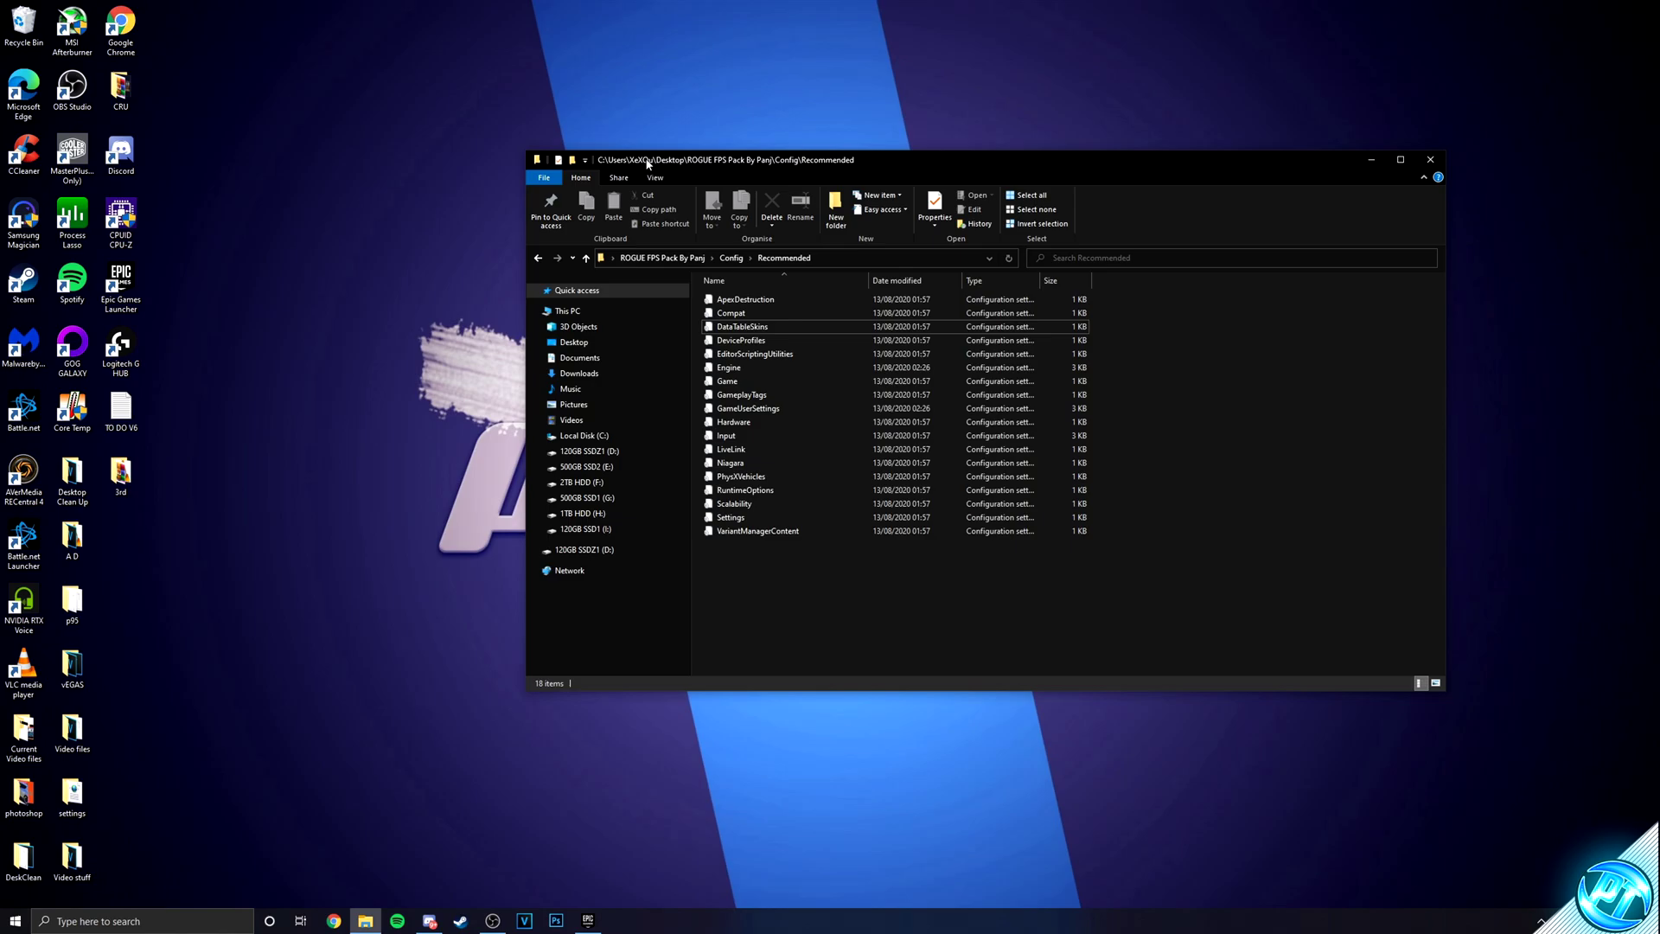
{"action": "left_click_drag", "start_coordinate": [647, 162], "coordinate": [847, 46]}
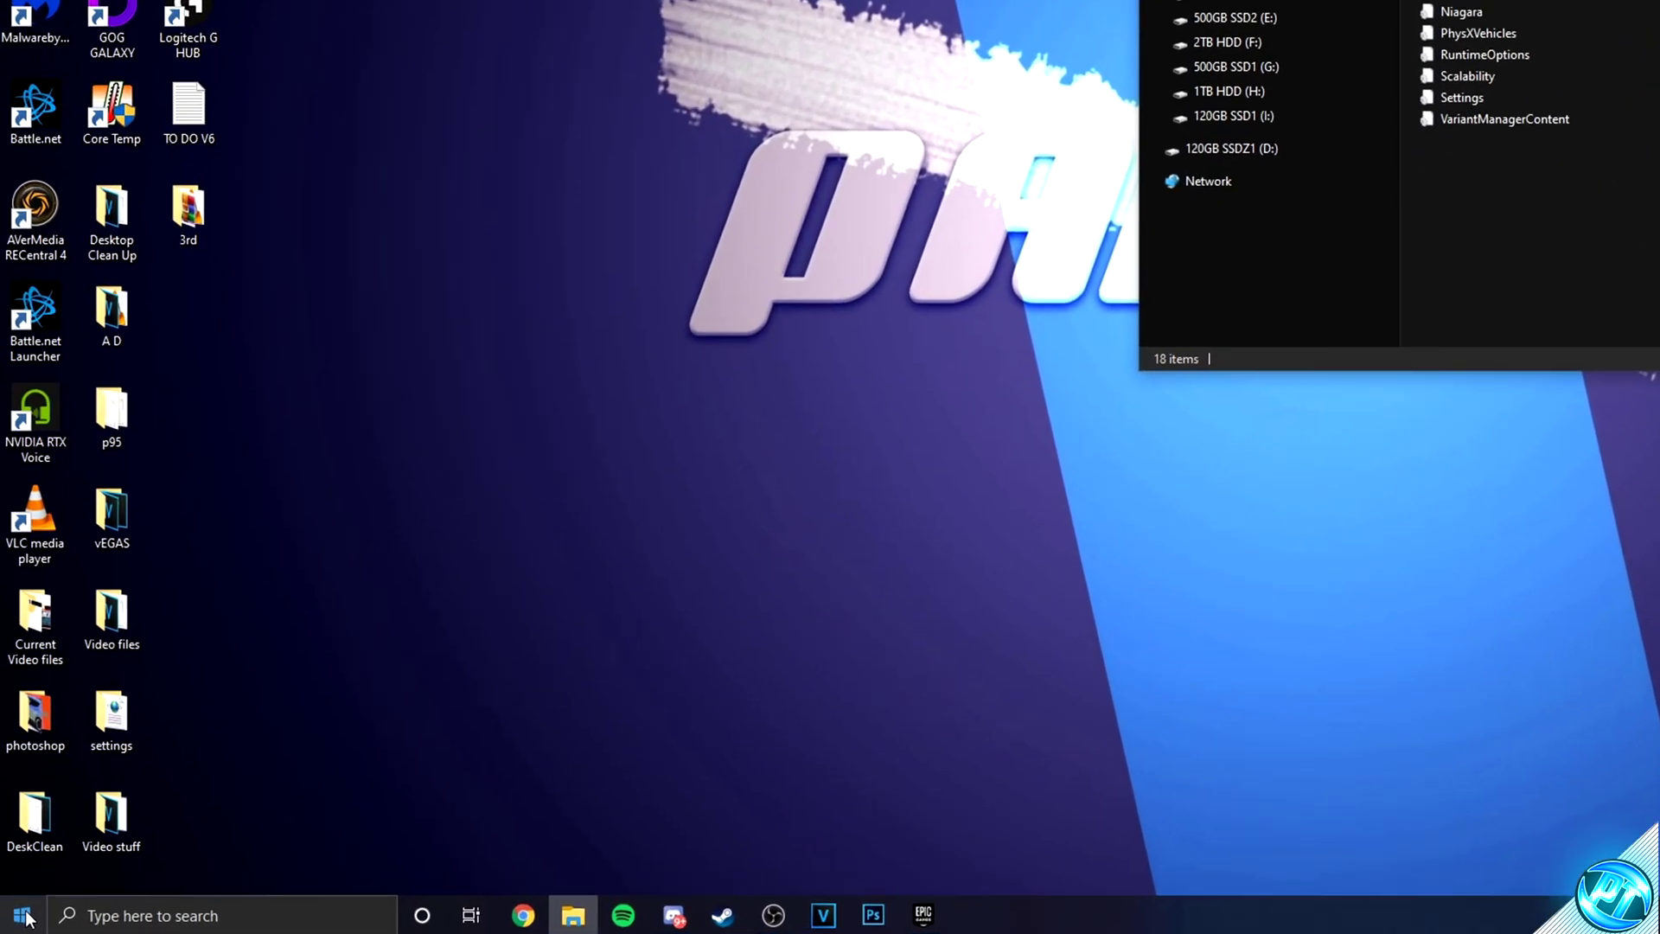
- Open the %appdata% location and navigate to AppData\Local\RogueCompany\Saved\Config\WindowsNoEditor
{"action": "left_click", "coordinate": [12, 922]}
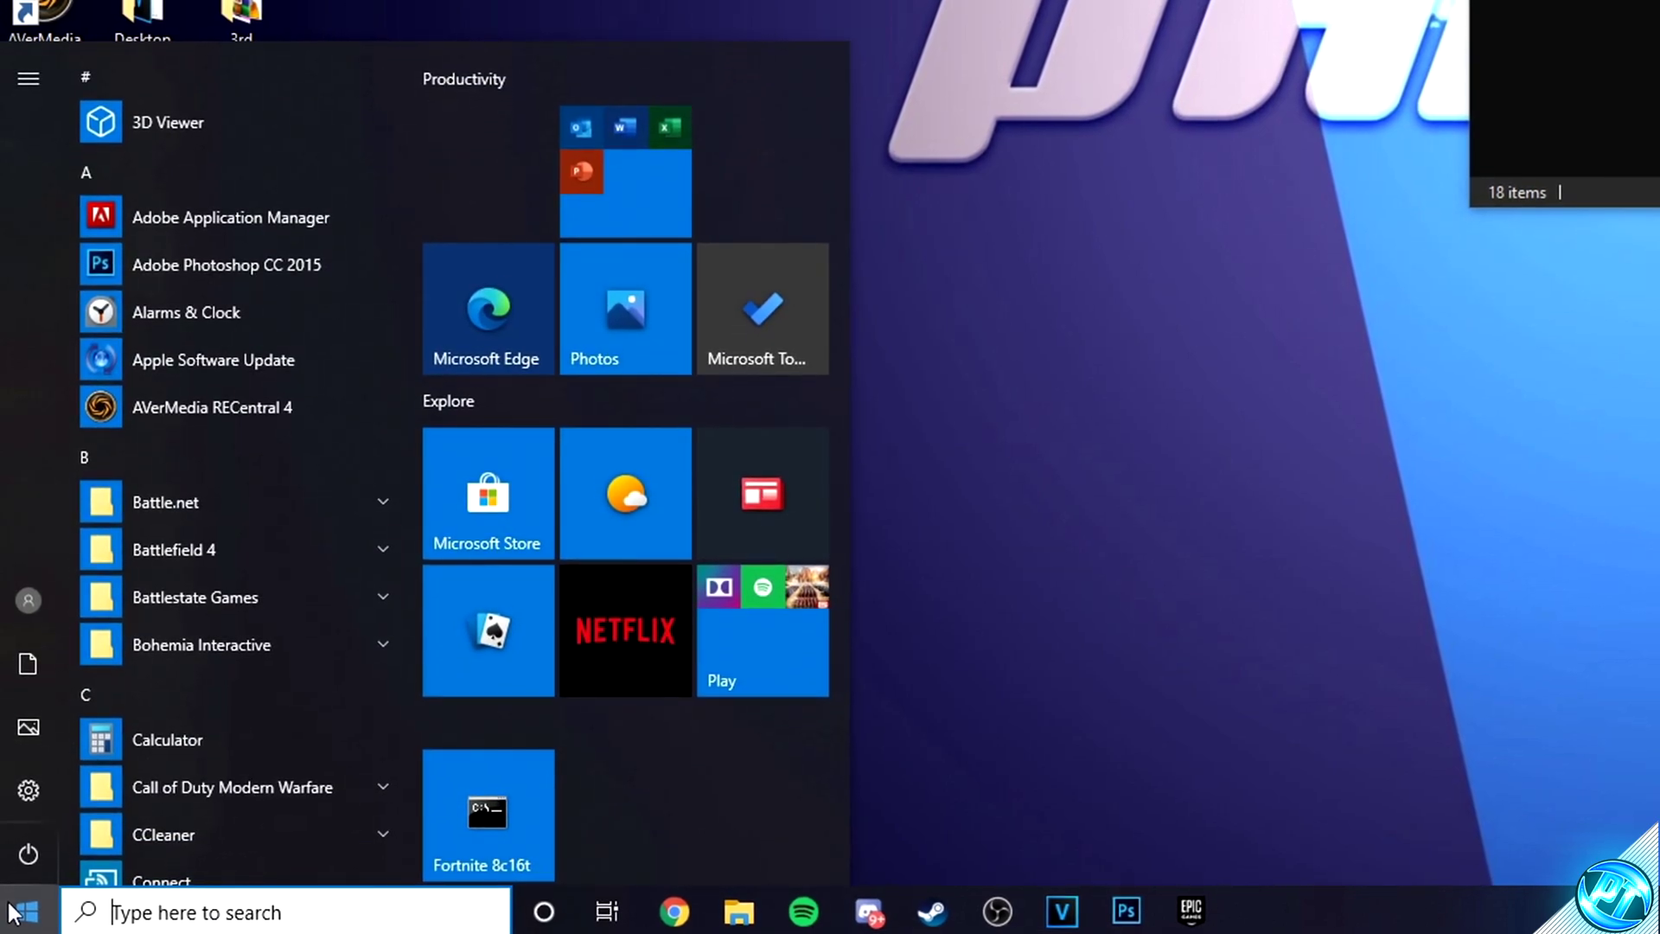
{"action": "type", "text": "%appdata%"}
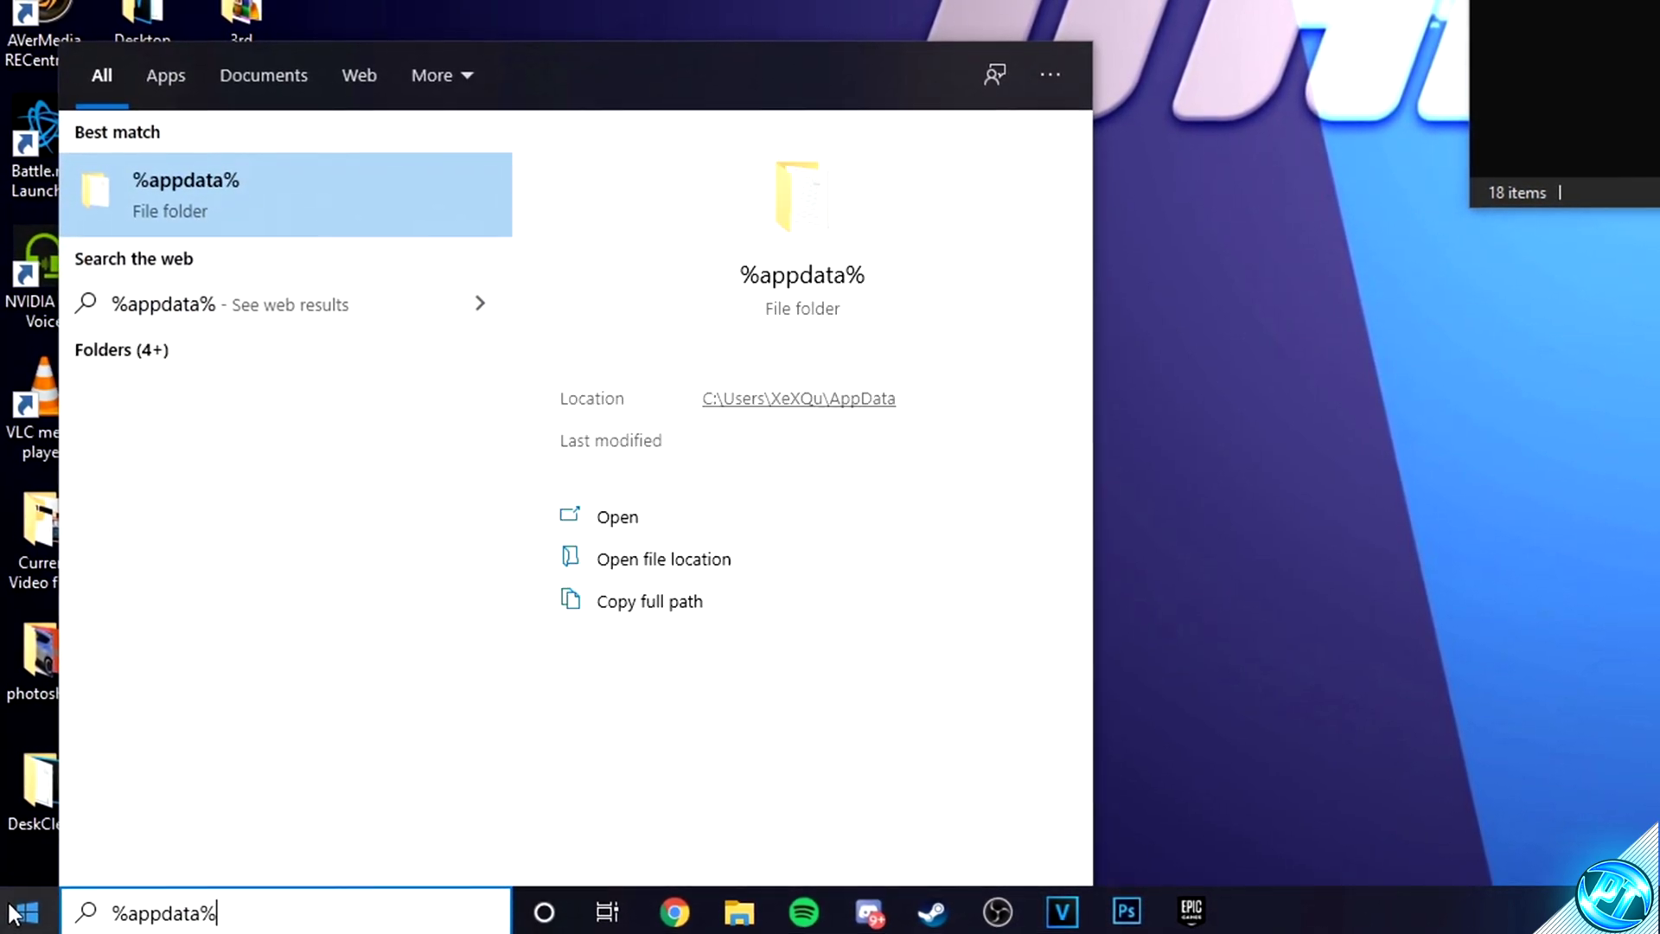
{"action": "key", "text": "Return"}
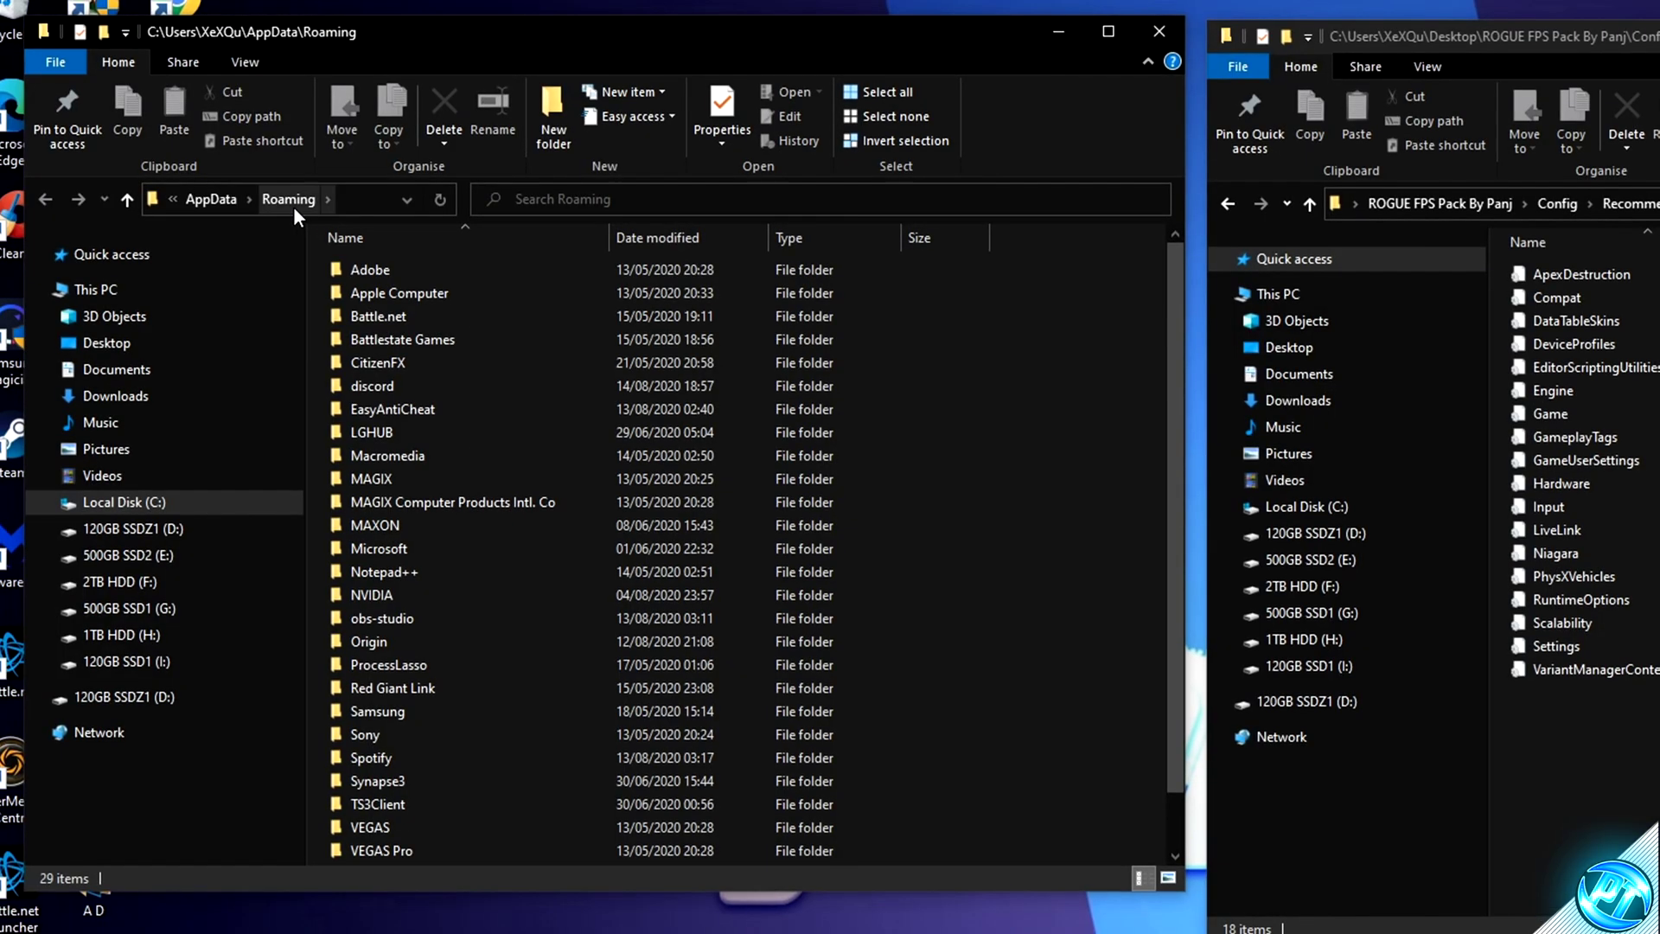
{"action": "left_click", "coordinate": [213, 198]}
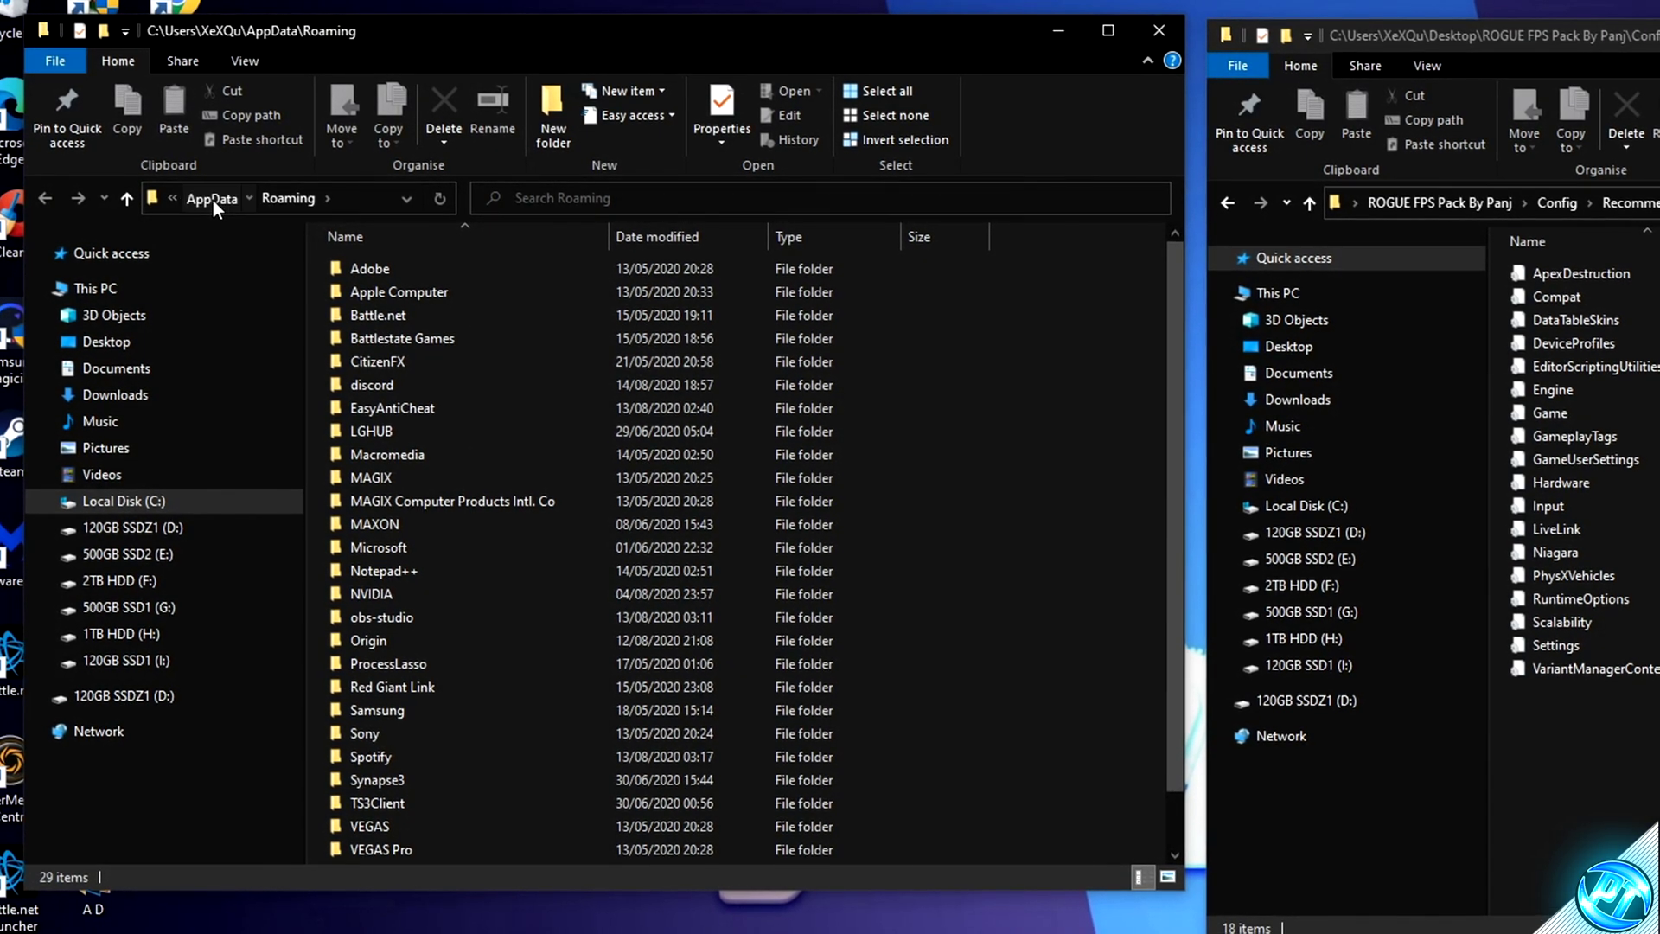
{"action": "double_click", "coordinate": [368, 315]}
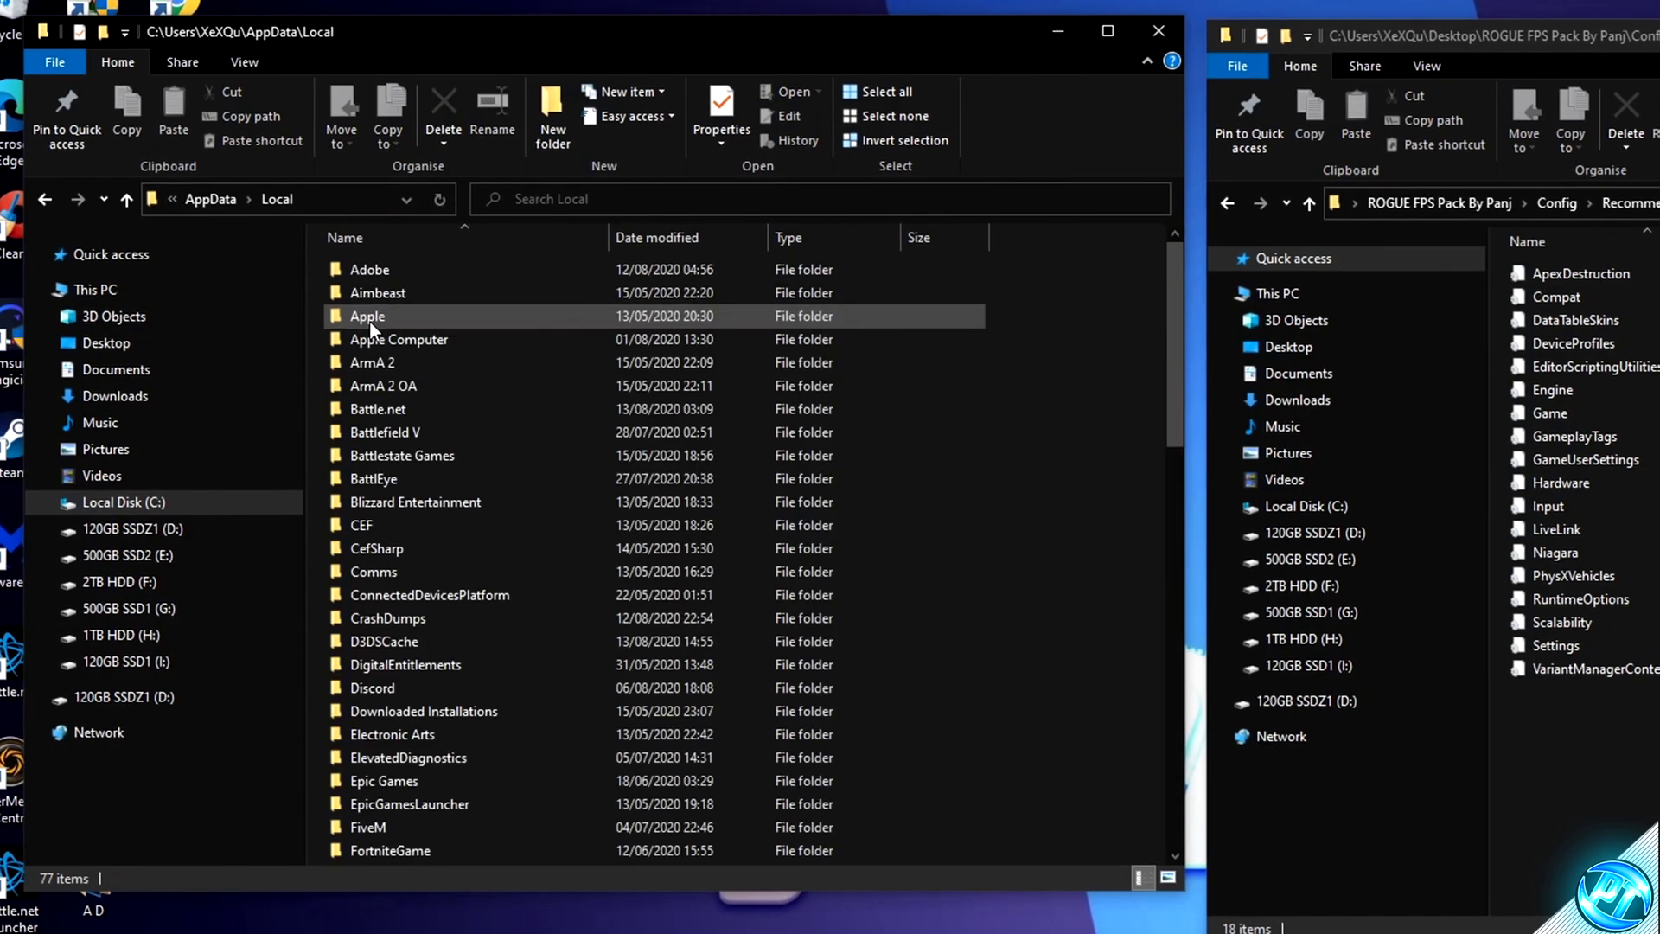
{"action": "scroll", "coordinate": [445, 422], "scroll_direction": "down", "scroll_amount": 15}
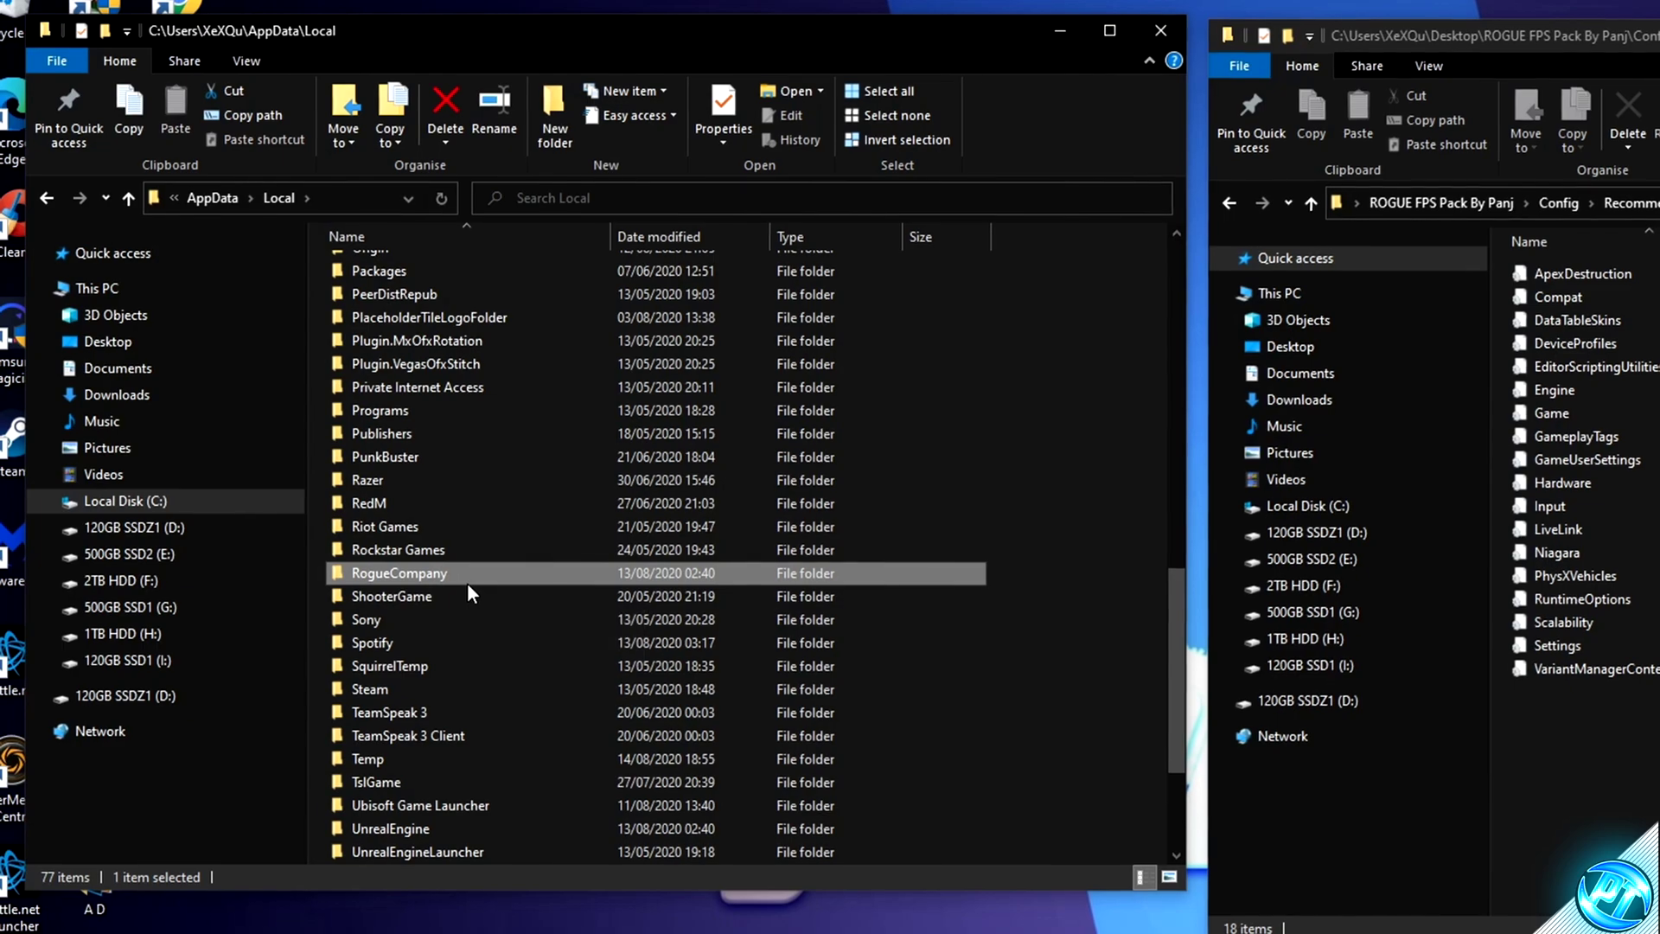
{"action": "double_click", "coordinate": [456, 577]}
{"action": "double_click", "coordinate": [427, 271]}
{"action": "double_click", "coordinate": [438, 270]}
{"action": "double_click", "coordinate": [444, 292]}
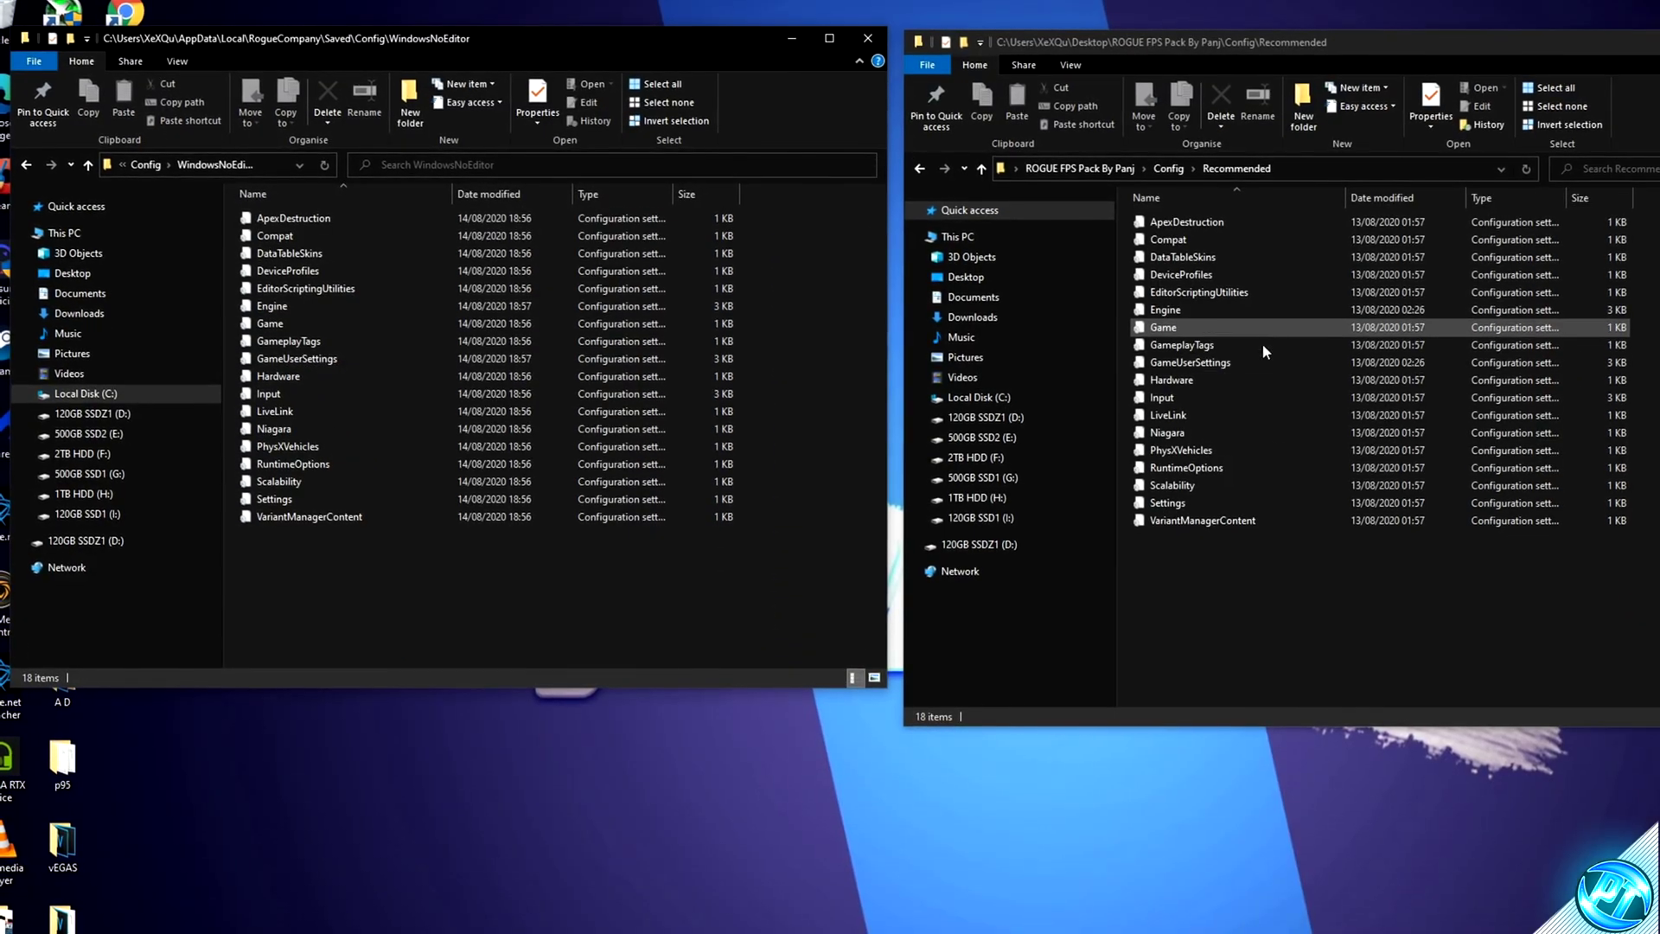
- Move all config files from the Recommended folder into WindowsNoEditor, replacing the existing files, and close both folder windows
{"action": "left_click_drag", "start_coordinate": [1268, 578], "coordinate": [1133, 207]}
{"action": "left_click_drag", "start_coordinate": [1141, 400], "coordinate": [584, 328]}
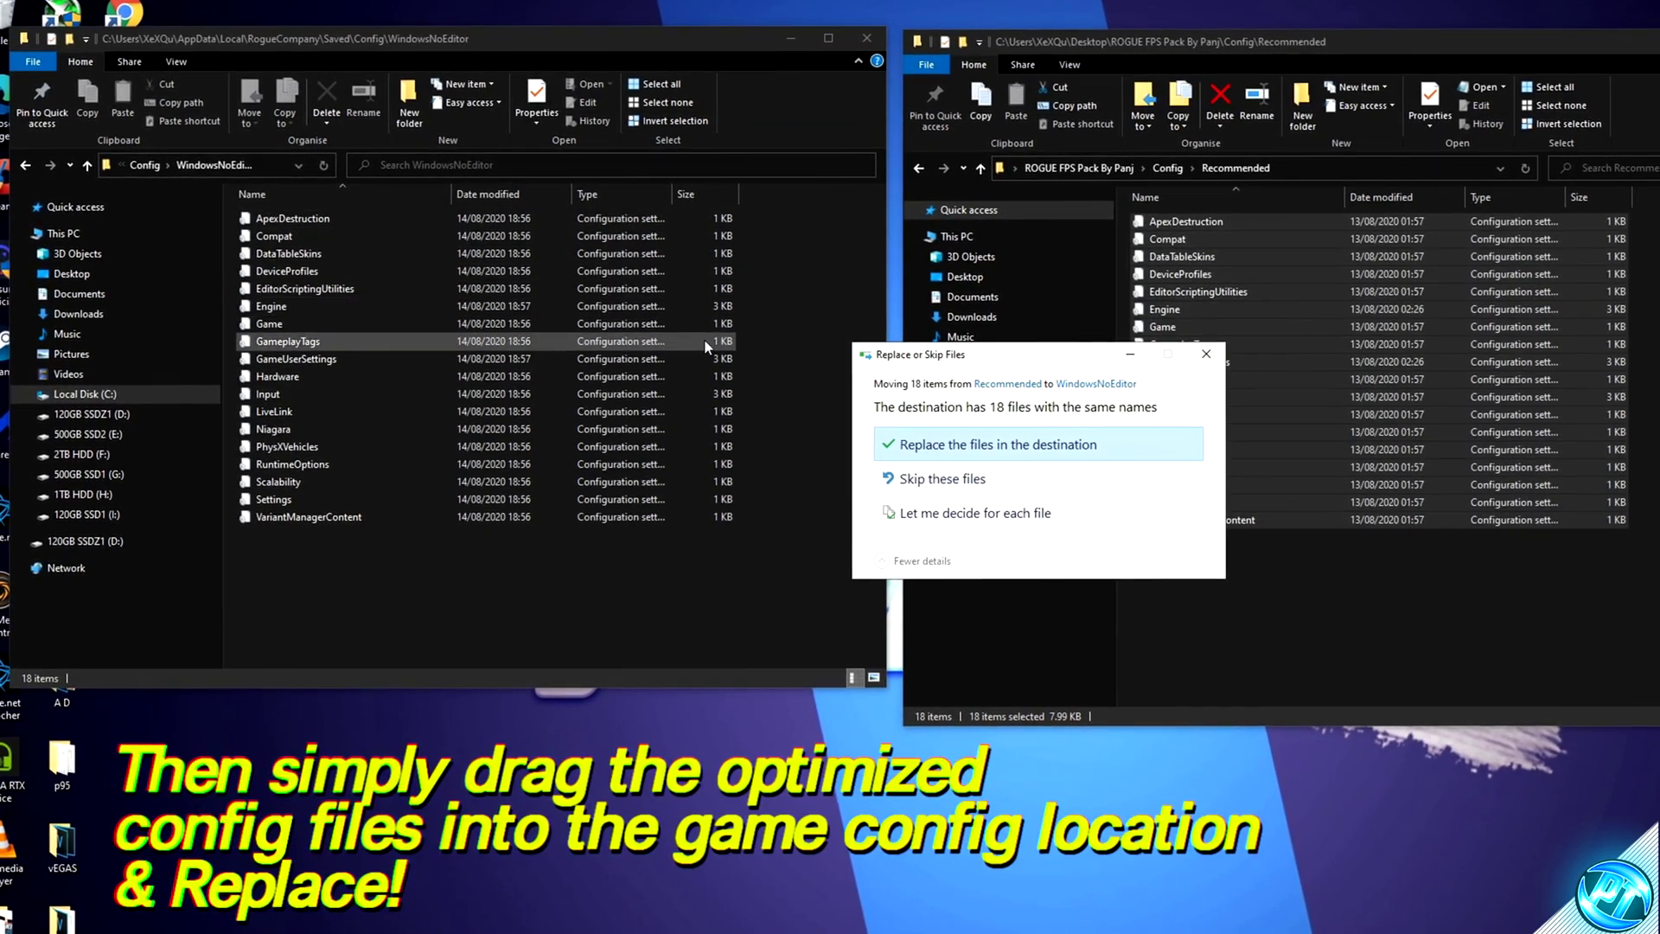
{"action": "left_click", "coordinate": [965, 445]}
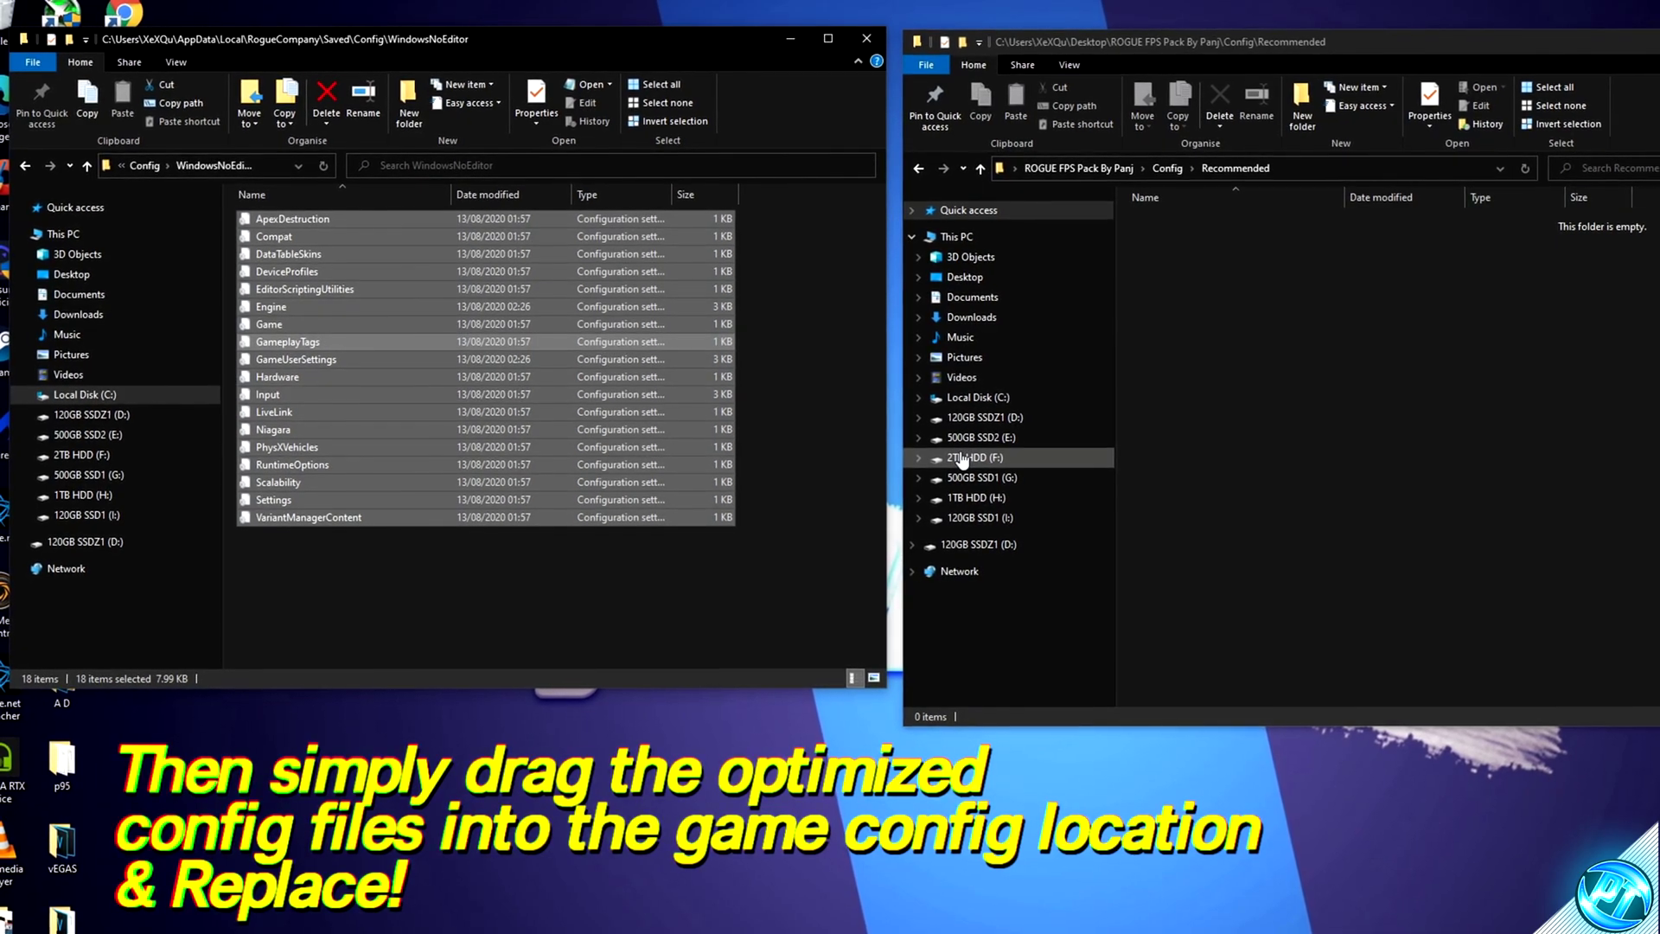
{"action": "left_click", "coordinate": [872, 47]}
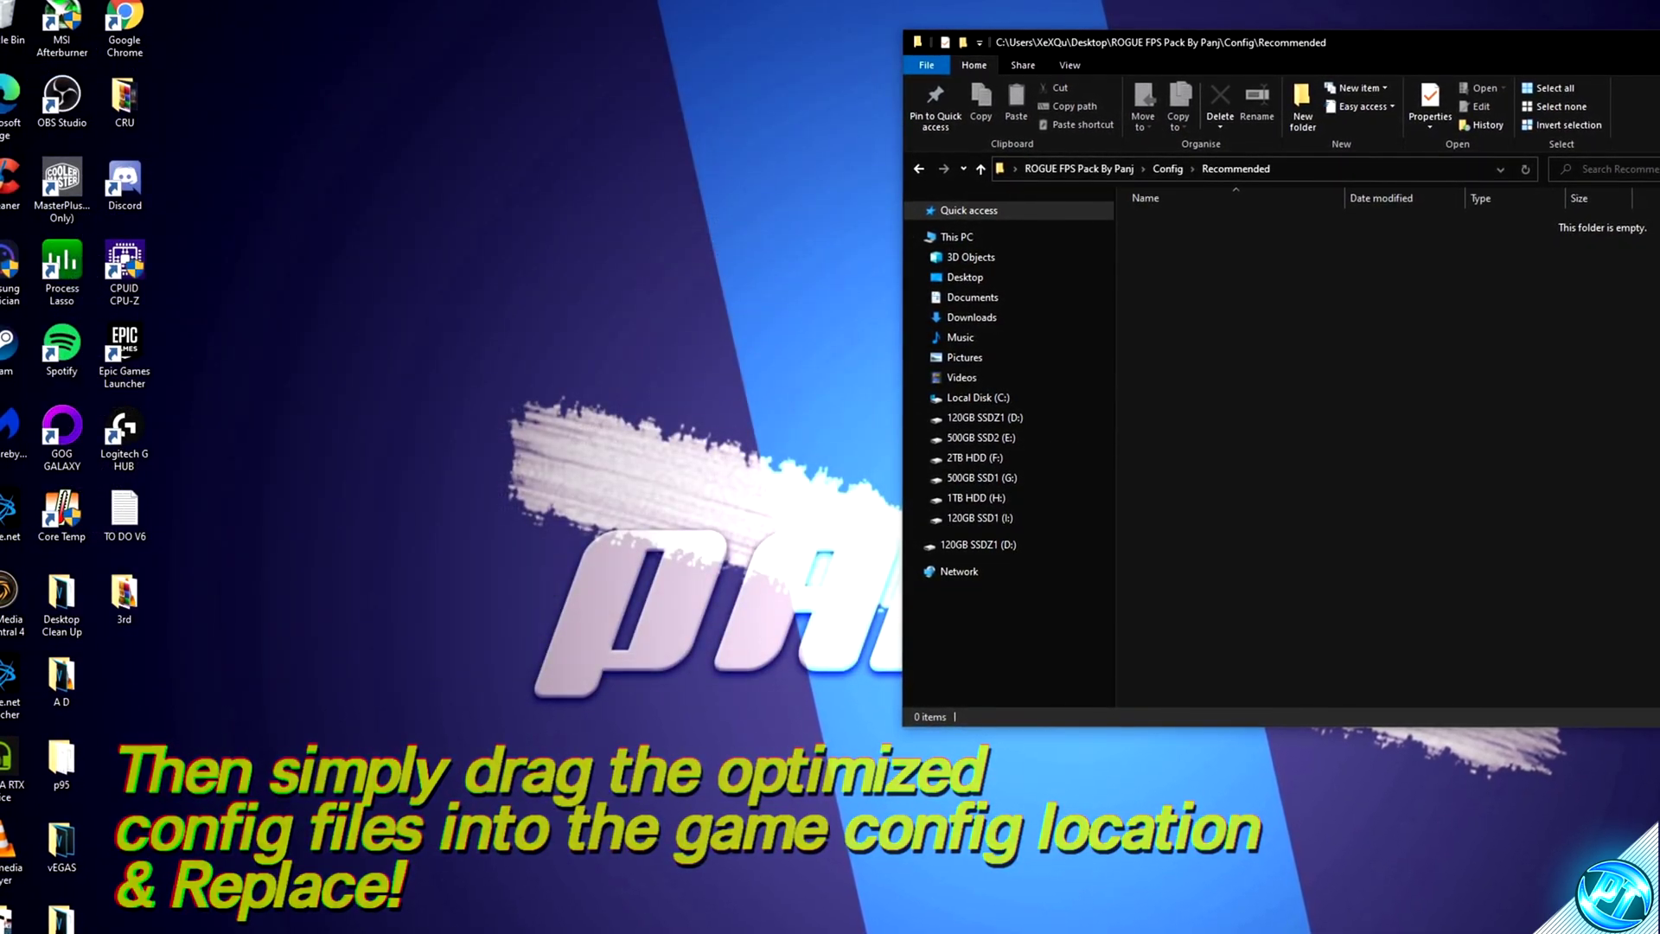
{"action": "key", "text": "alt+F4"}
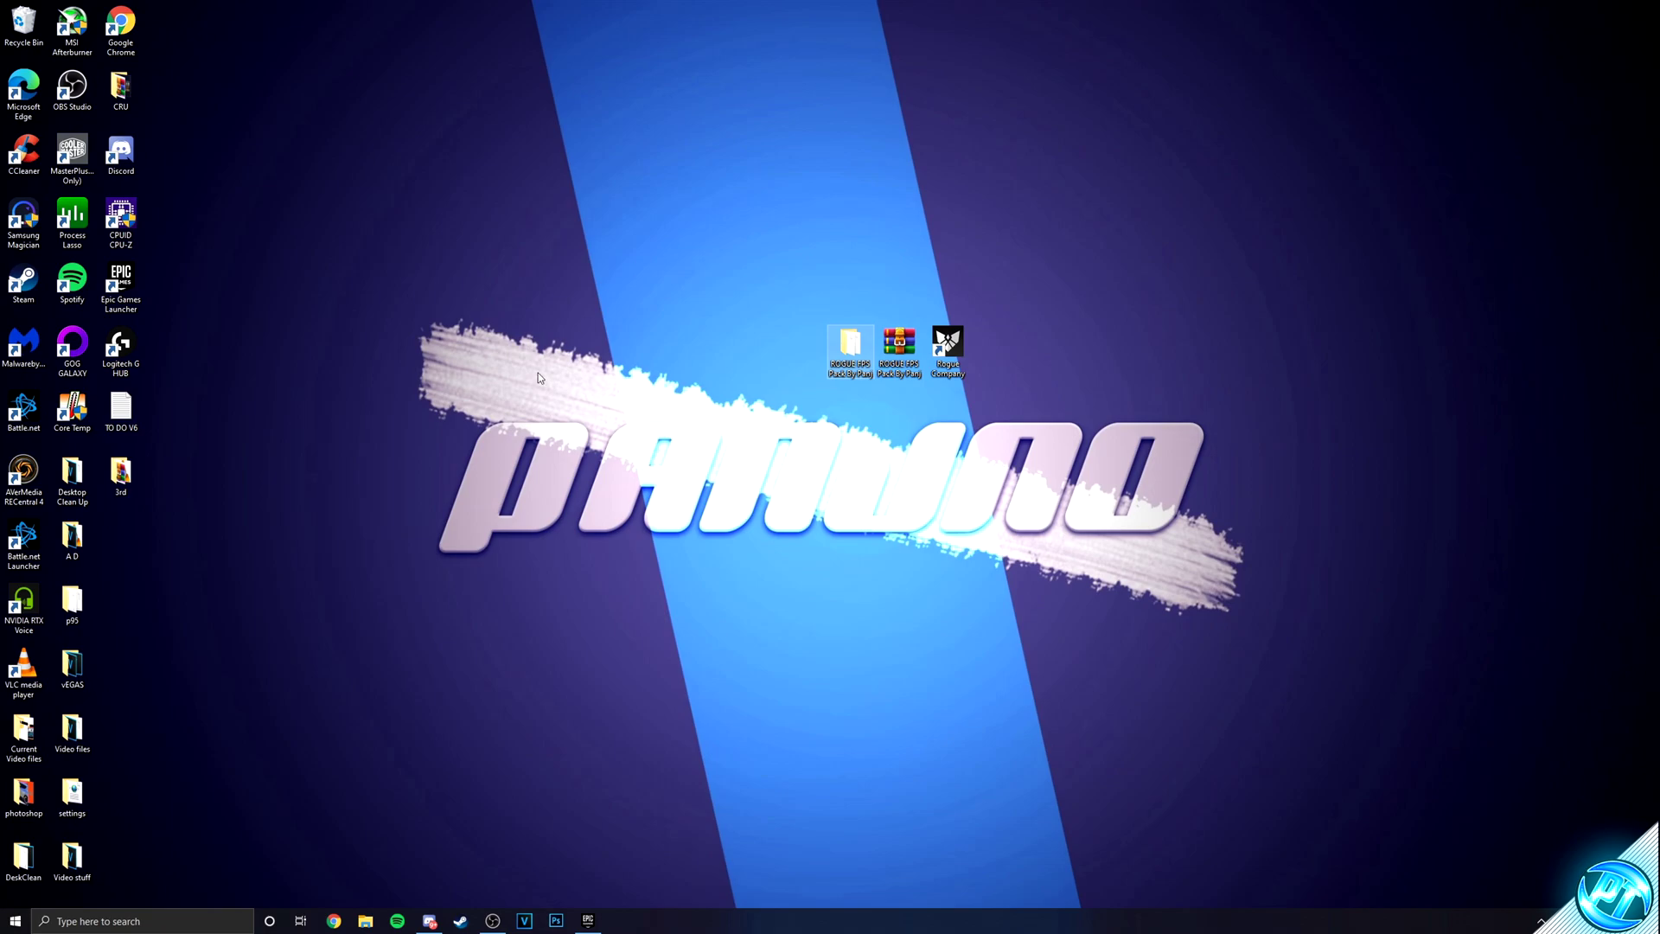
- Turn on Game Mode in Windows Settings, check the Game bar page, and close Settings
{"action": "left_click", "coordinate": [15, 922]}
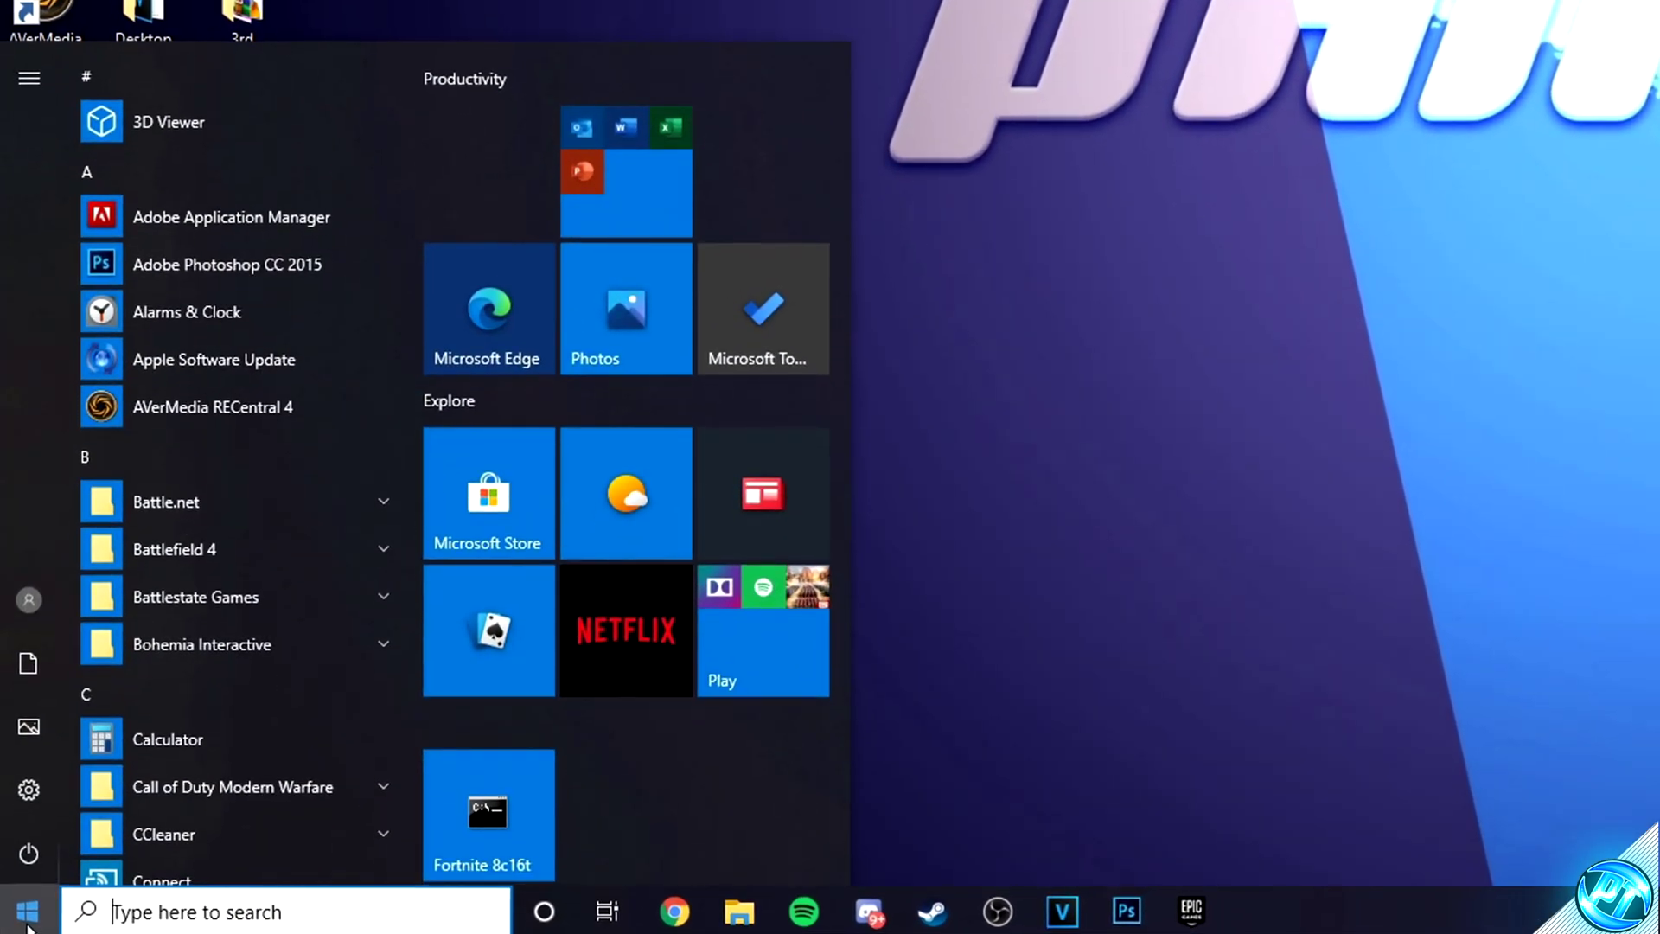
{"action": "type", "text": "game mode"}
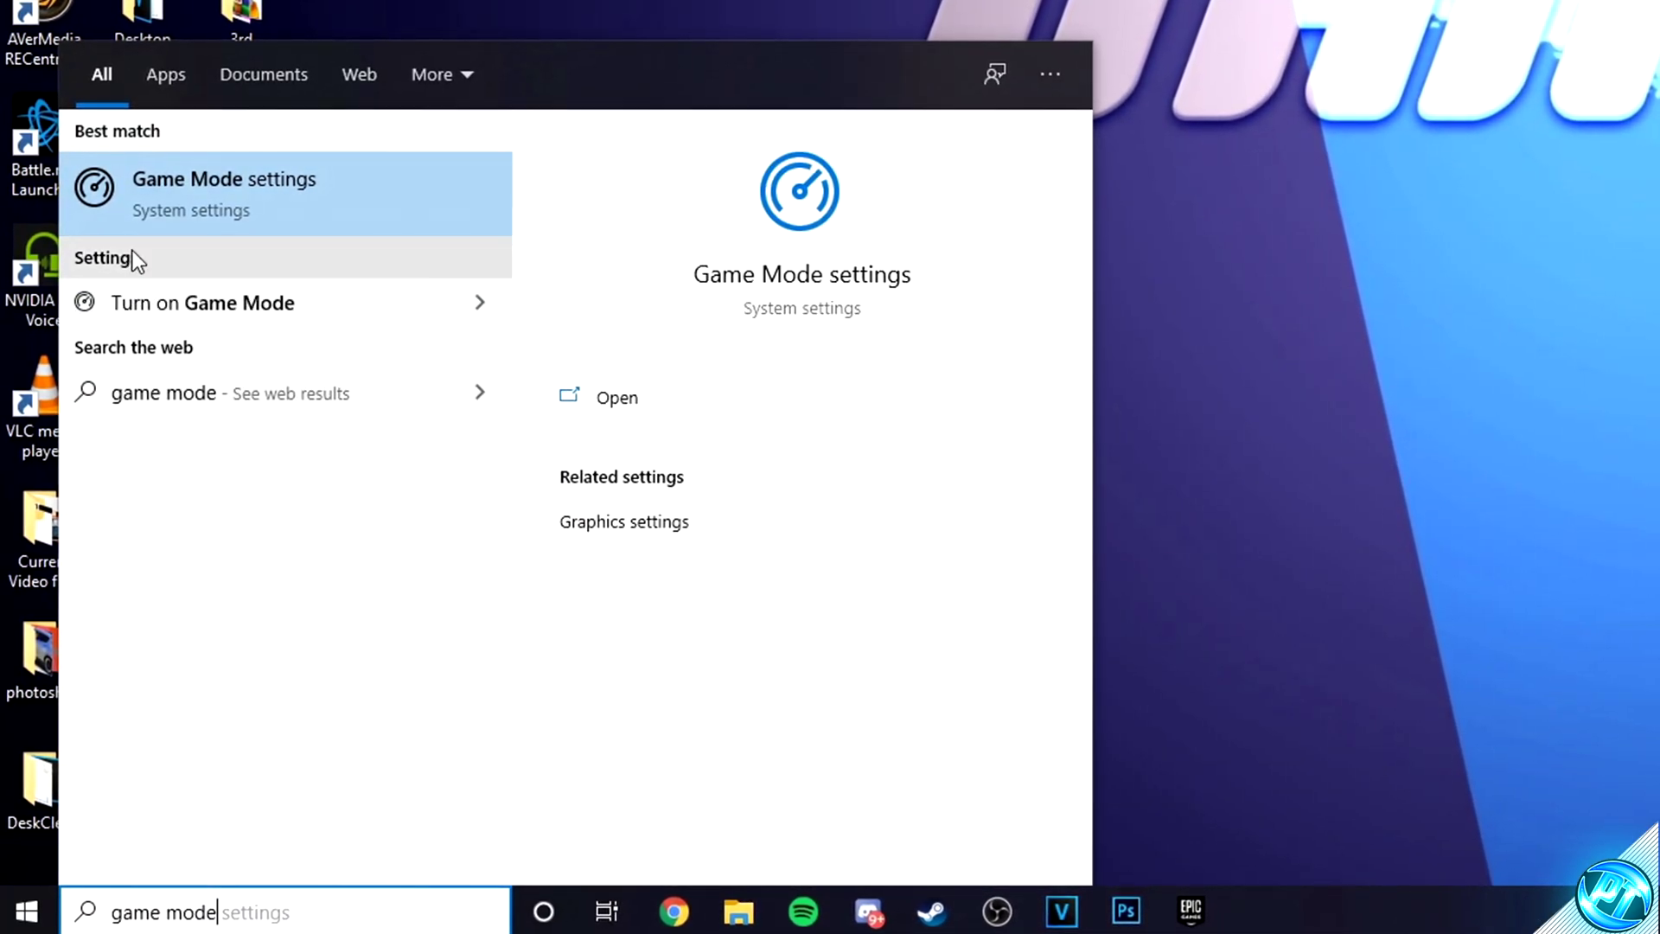
{"action": "left_click", "coordinate": [265, 192]}
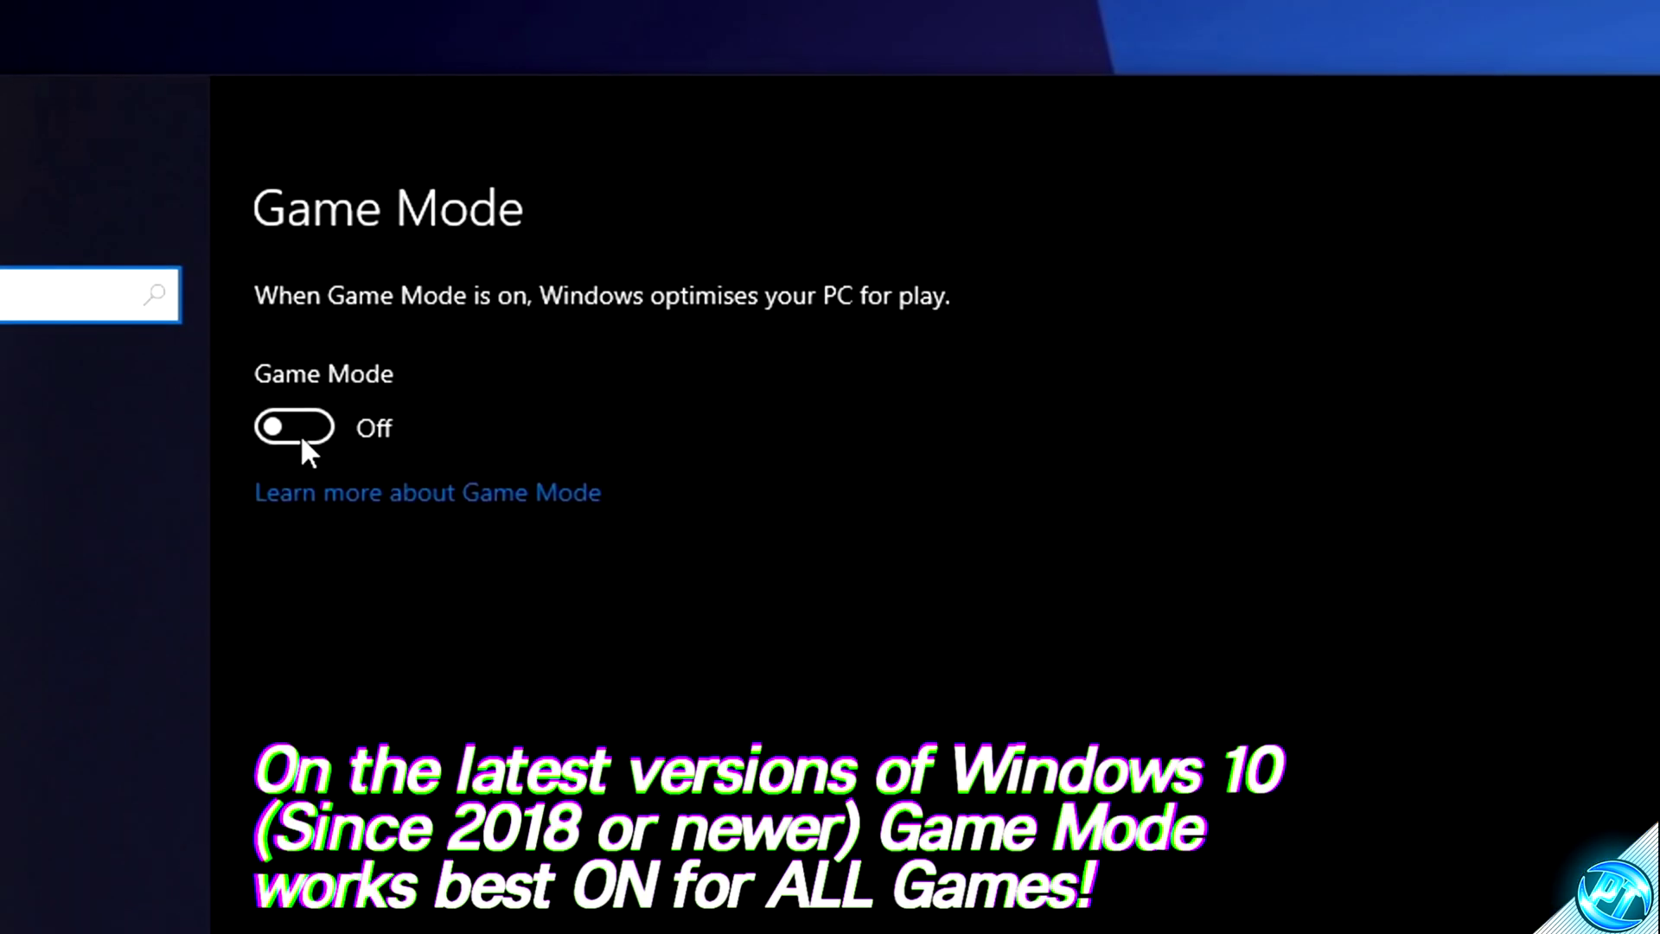
{"action": "left_click", "coordinate": [365, 211]}
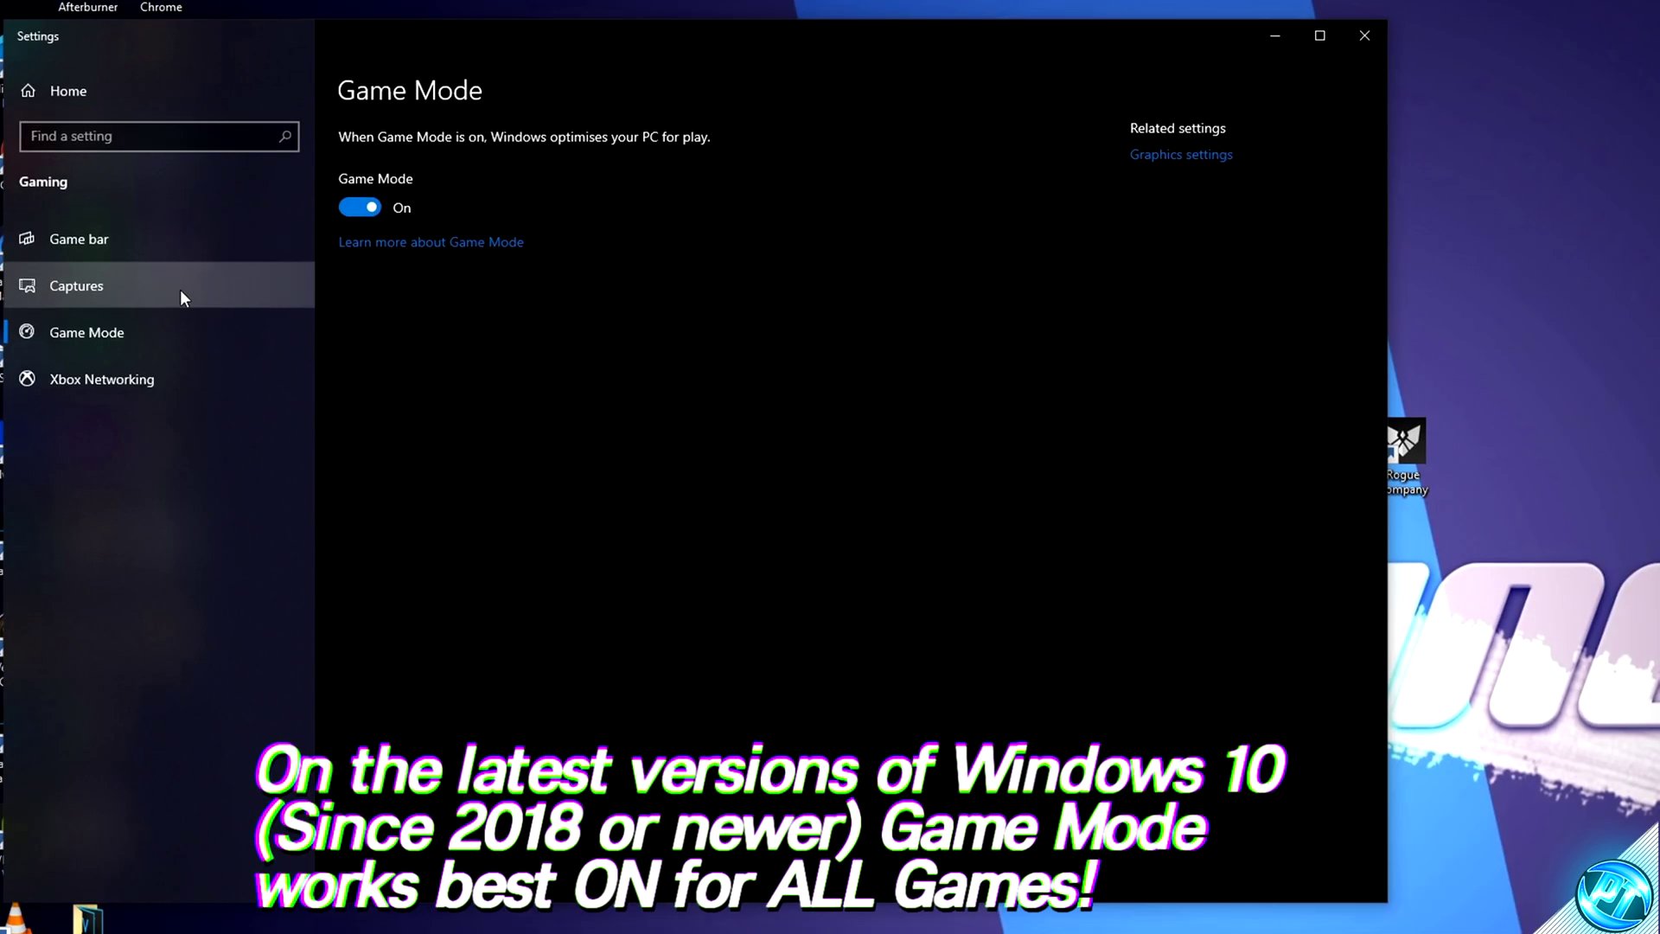
{"action": "left_click", "coordinate": [87, 240]}
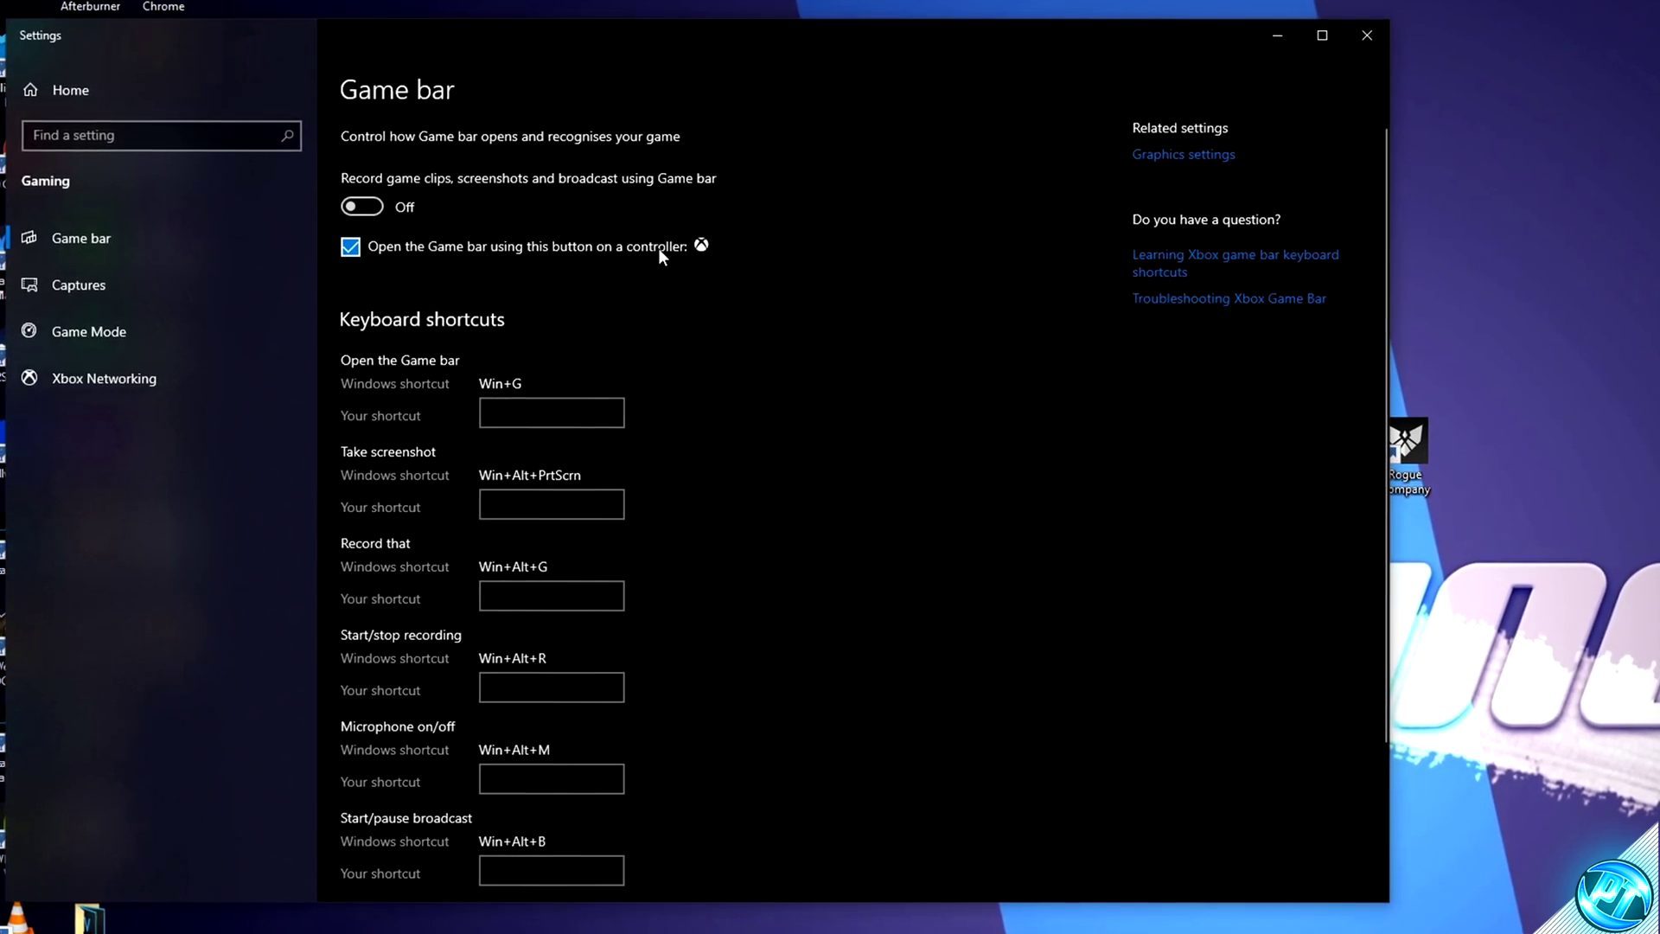
{"action": "left_click", "coordinate": [1364, 36]}
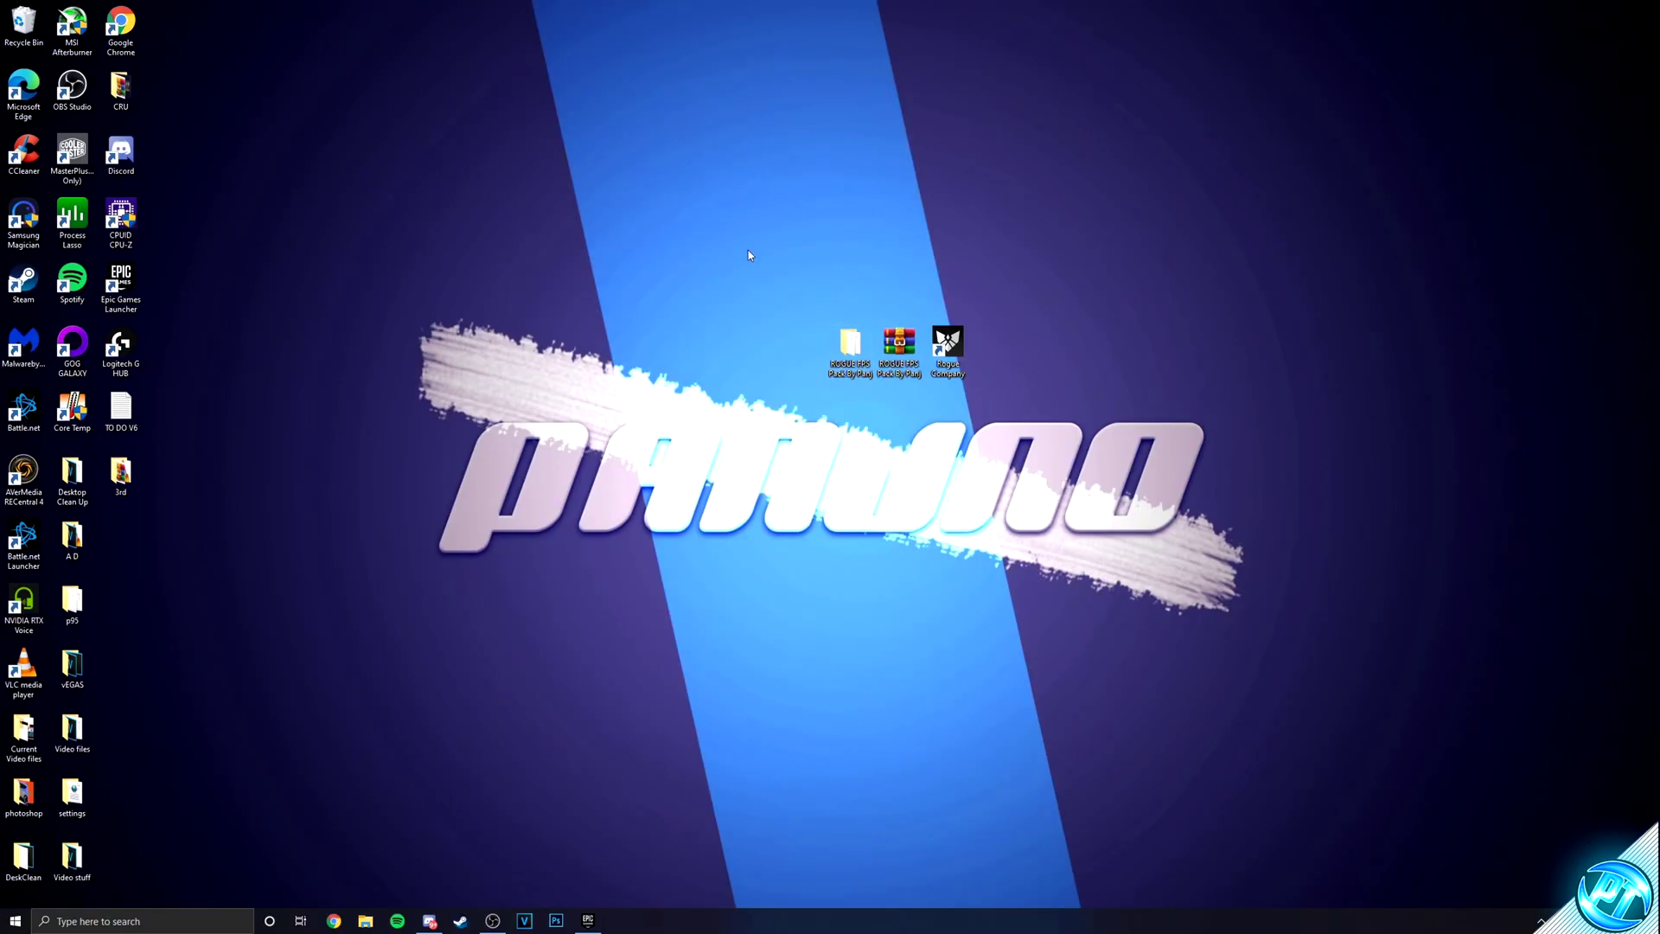
- Open the Optimizations\Reg Optimization Fixes folder of the ROGUE FPS Pack on the desktop
{"action": "double_click", "coordinate": [846, 346]}
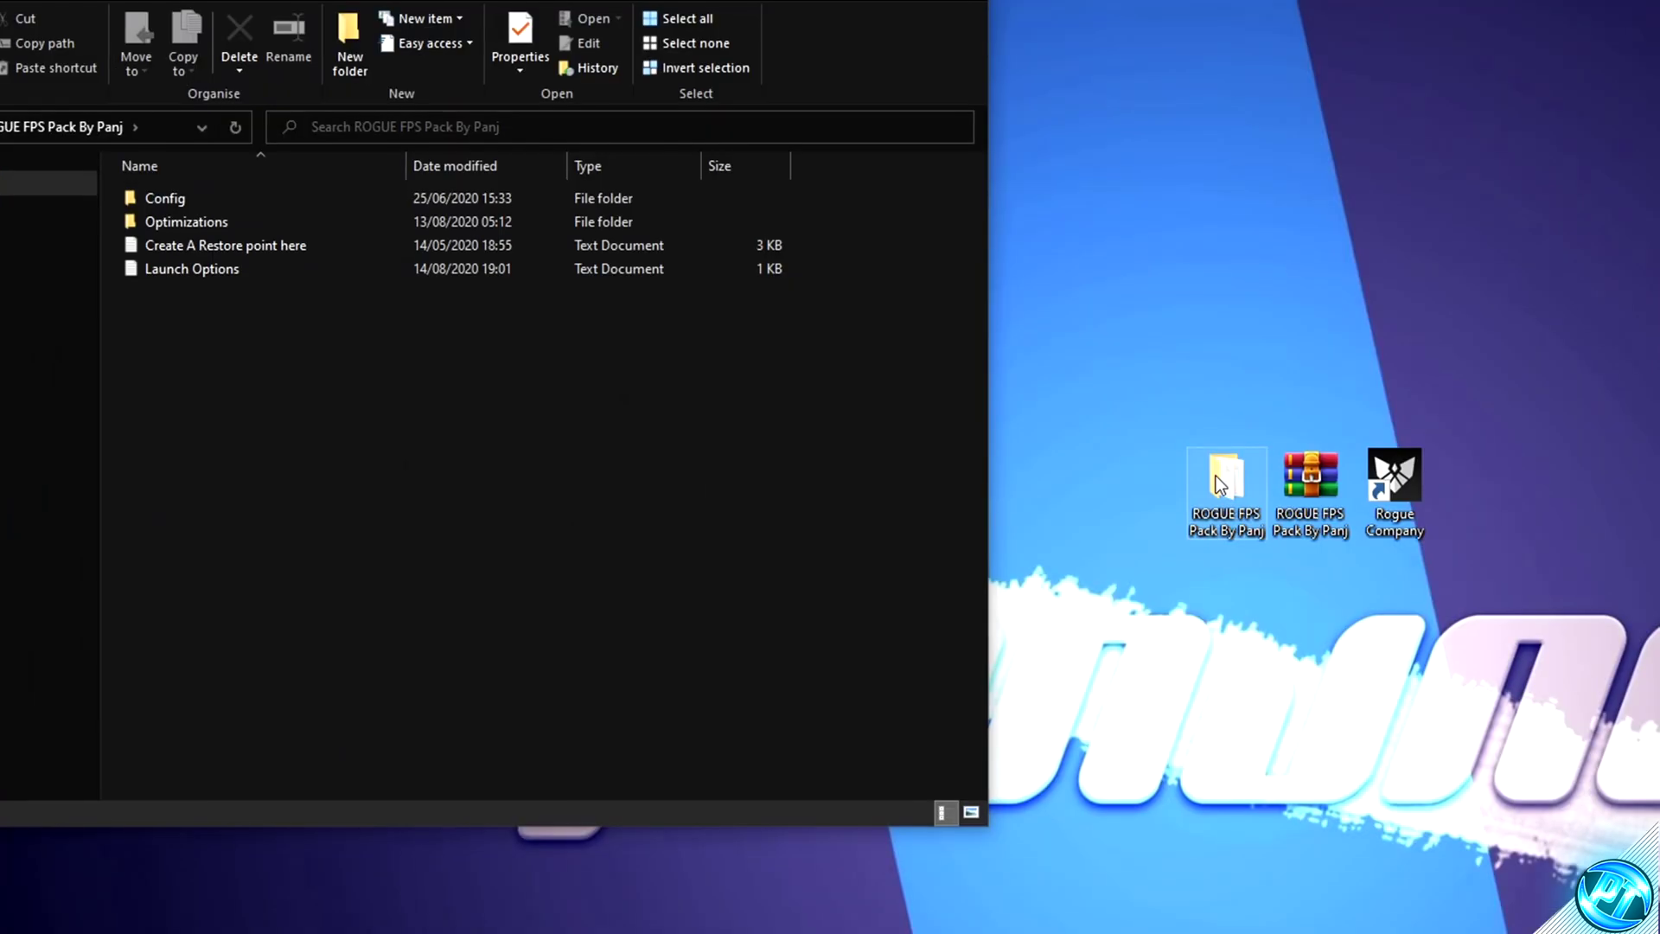
{"action": "double_click", "coordinate": [444, 314]}
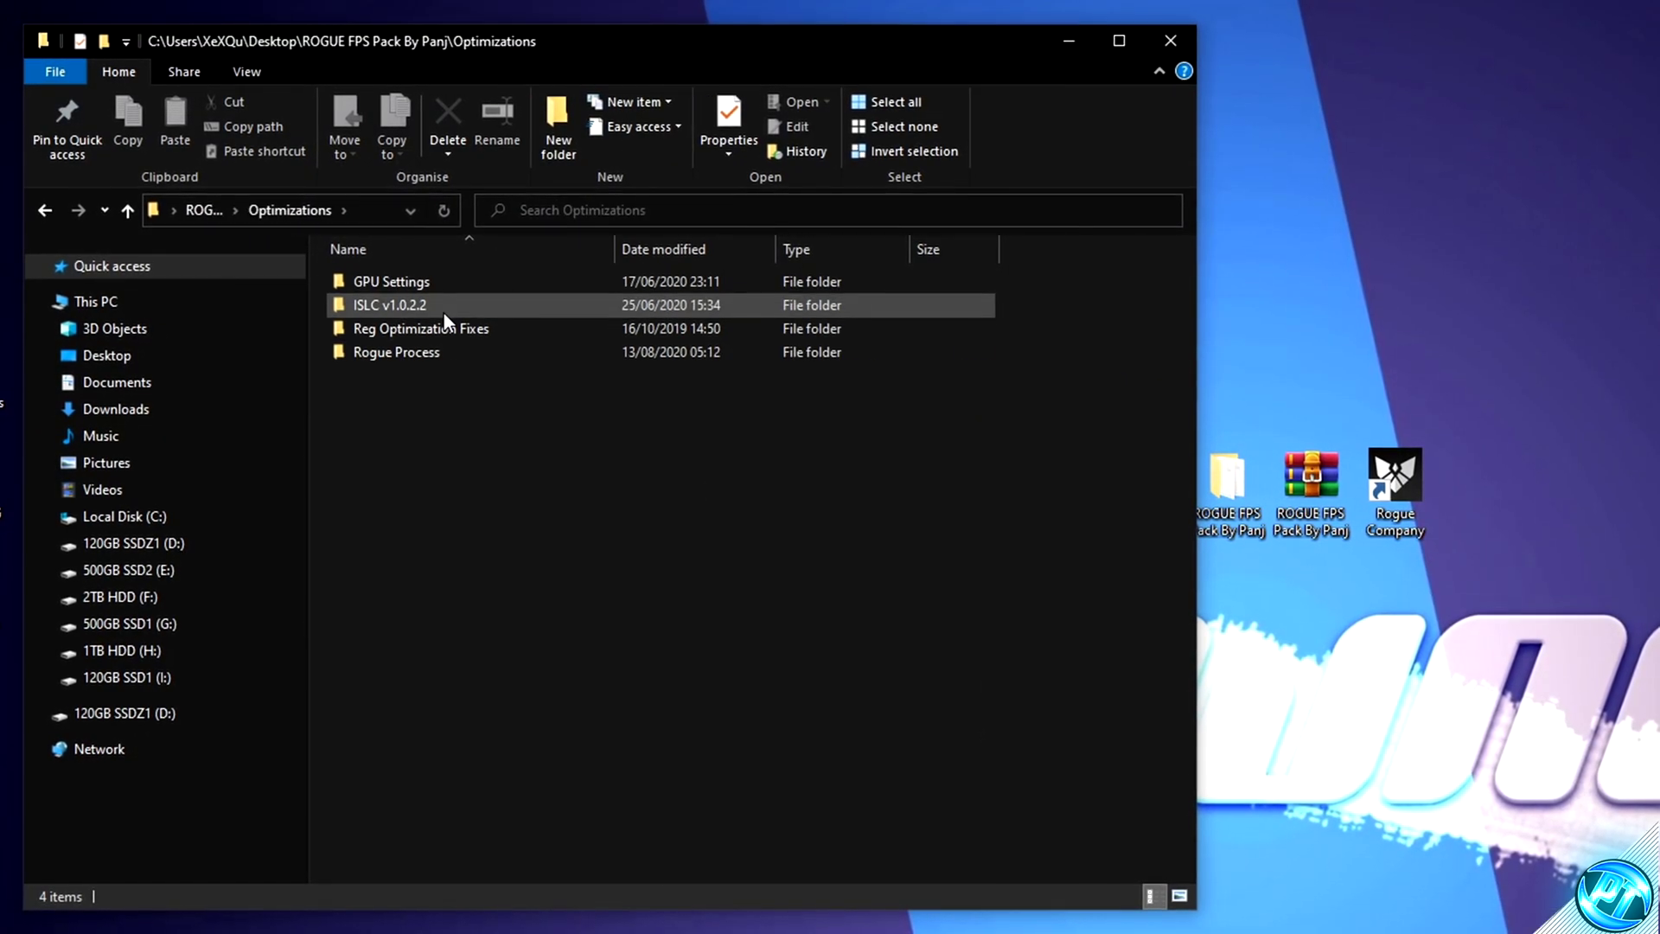
{"action": "double_click", "coordinate": [484, 334]}
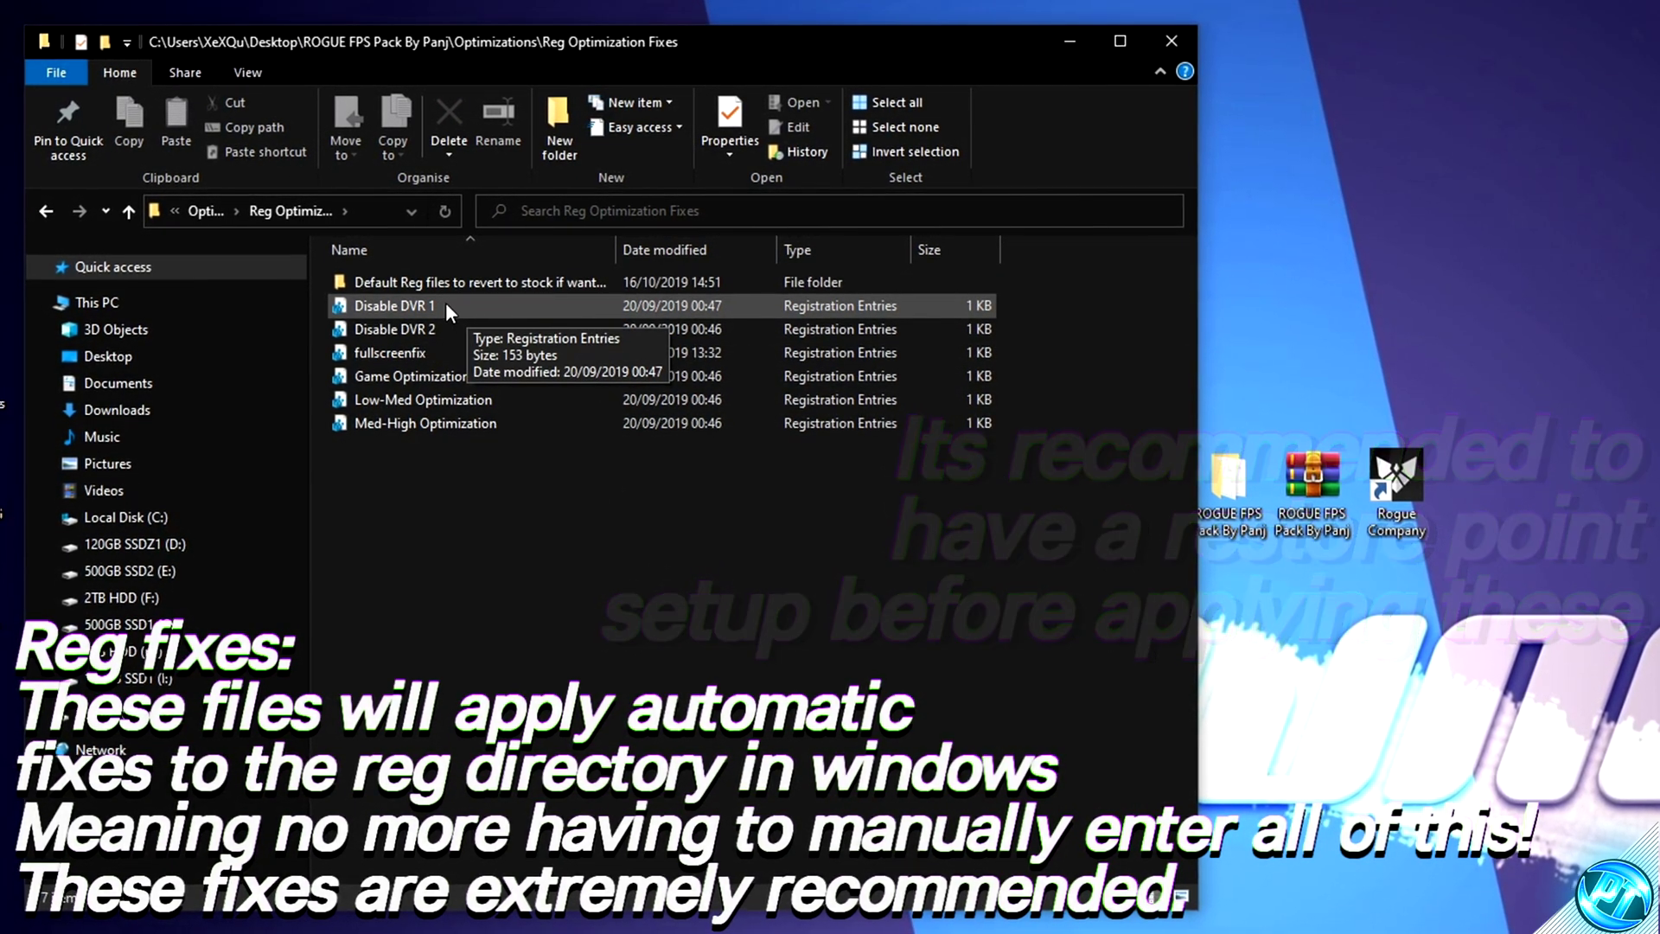
- Add the Disable DVR 1 and Disable DVR 2 entries to the registry, approving the permission and warning dialogs
{"action": "double_click", "coordinate": [448, 306]}
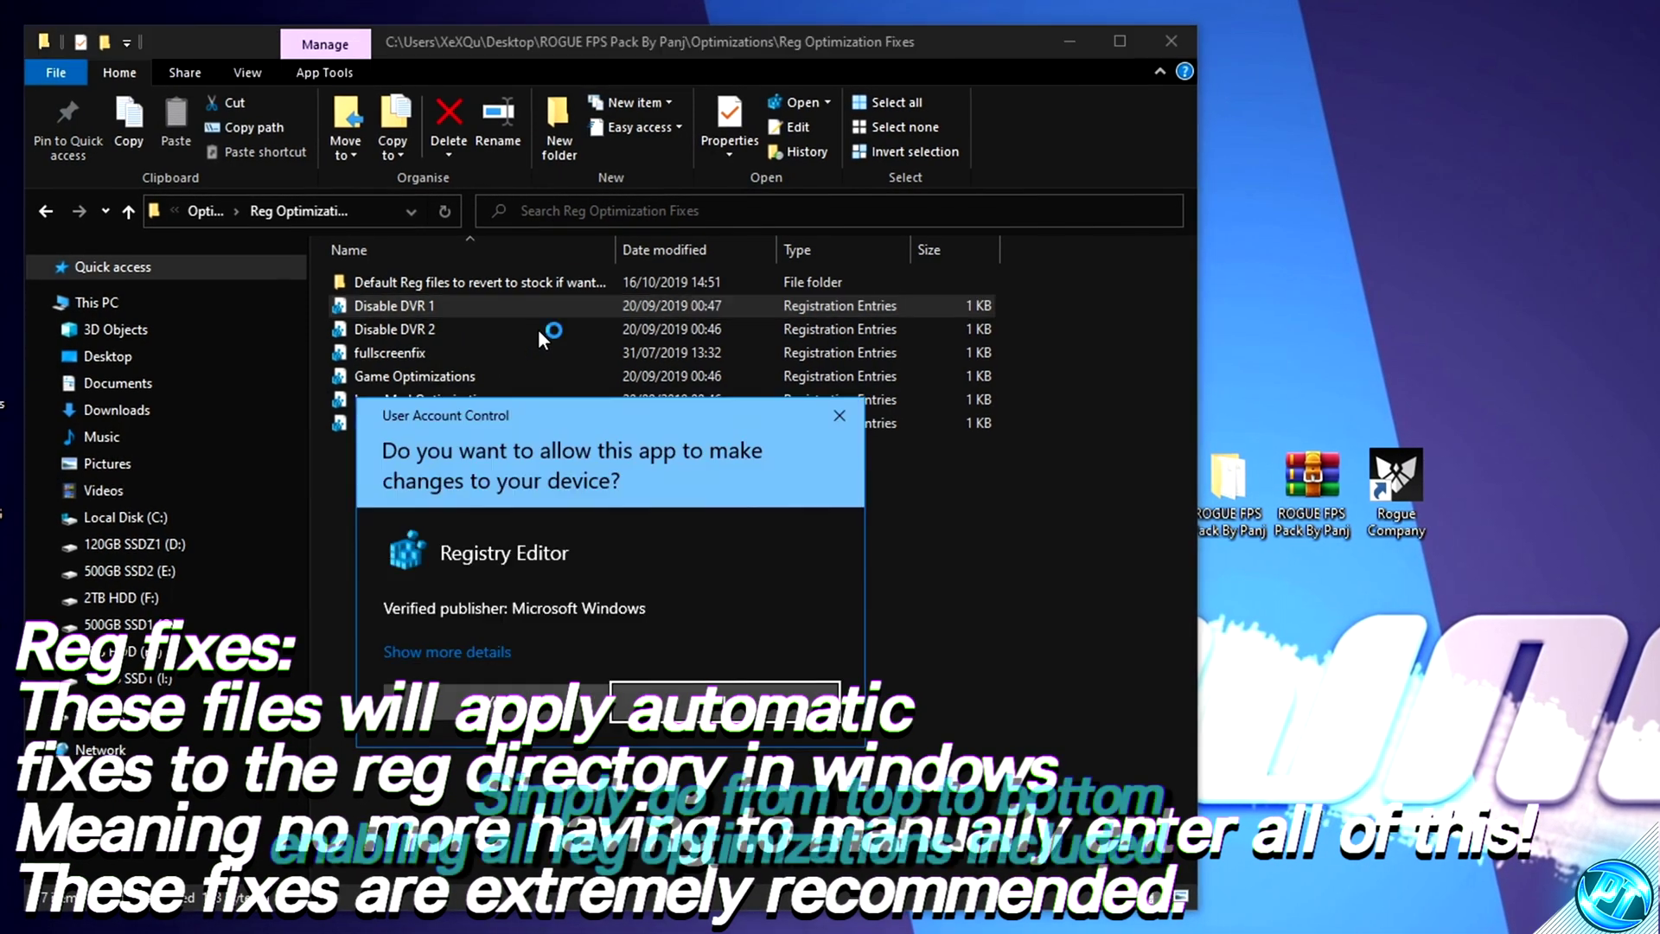
{"action": "left_click", "coordinate": [496, 671]}
{"action": "key", "text": "Return"}
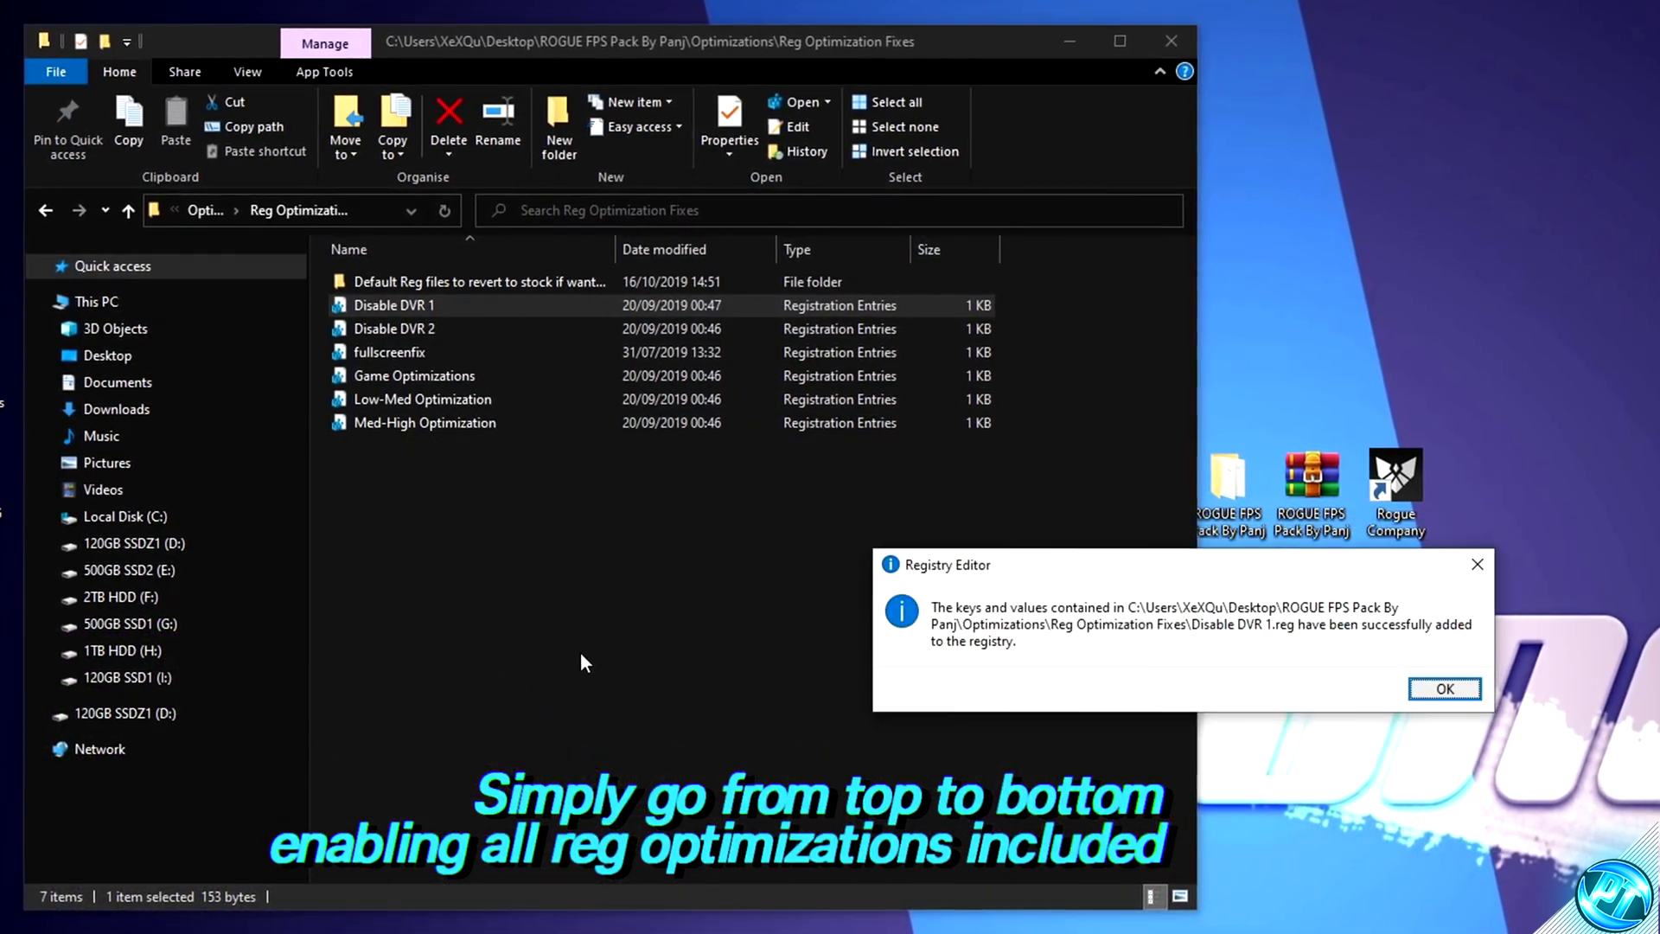
{"action": "key", "text": "Return"}
{"action": "double_click", "coordinate": [421, 335]}
{"action": "left_click", "coordinate": [496, 703]}
{"action": "key", "text": "Return"}
{"action": "key", "text": "Return"}
- Add the fullscreenfix and Game Optimizations entries to the registry, approving the permission and warning dialogs
{"action": "double_click", "coordinate": [426, 355]}
{"action": "left_click", "coordinate": [495, 699]}
{"action": "key", "text": "Return"}
{"action": "key", "text": "Return"}
{"action": "double_click", "coordinate": [434, 378]}
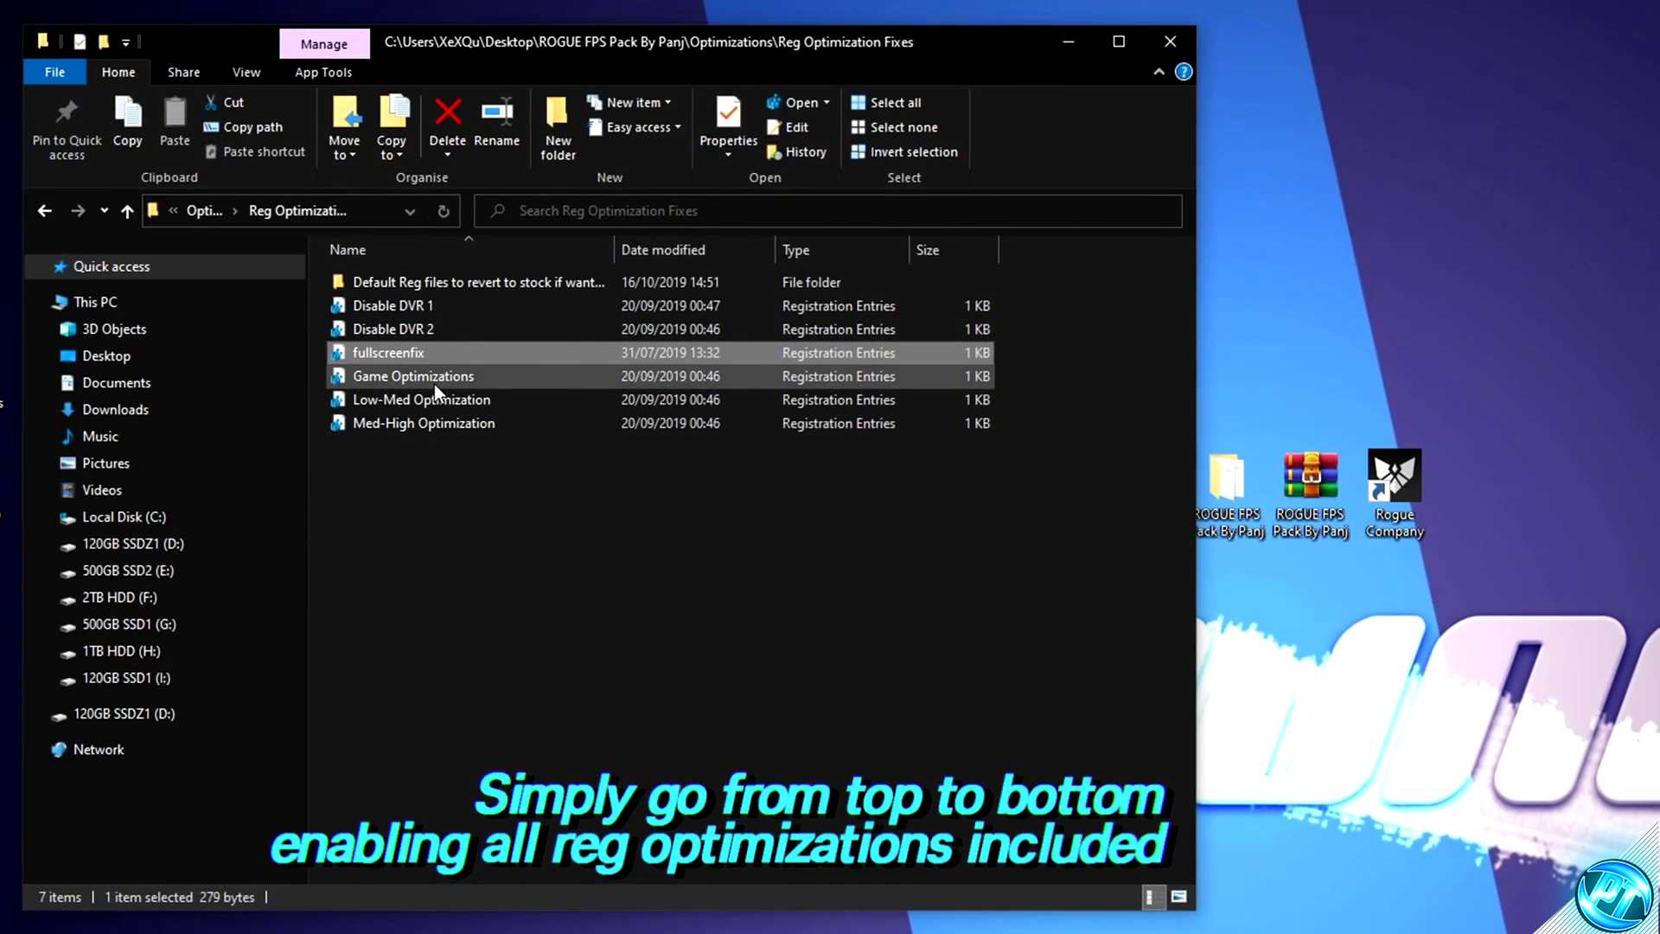
{"action": "left_click", "coordinate": [573, 700]}
{"action": "key", "text": "Return"}
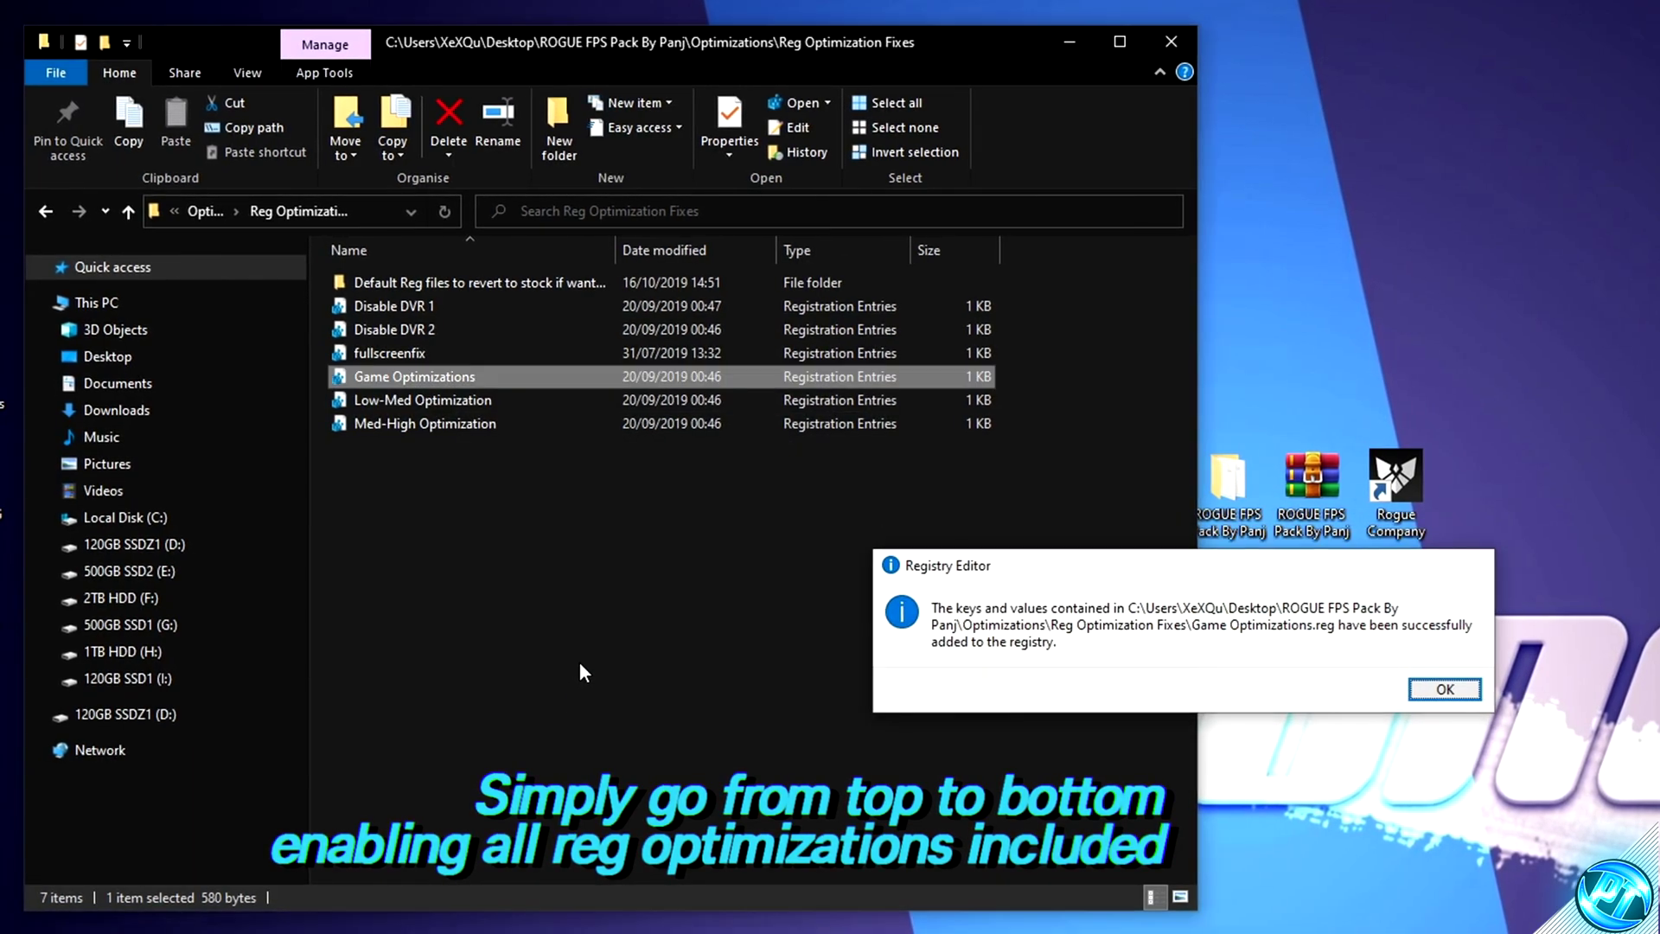
{"action": "key", "text": "Return"}
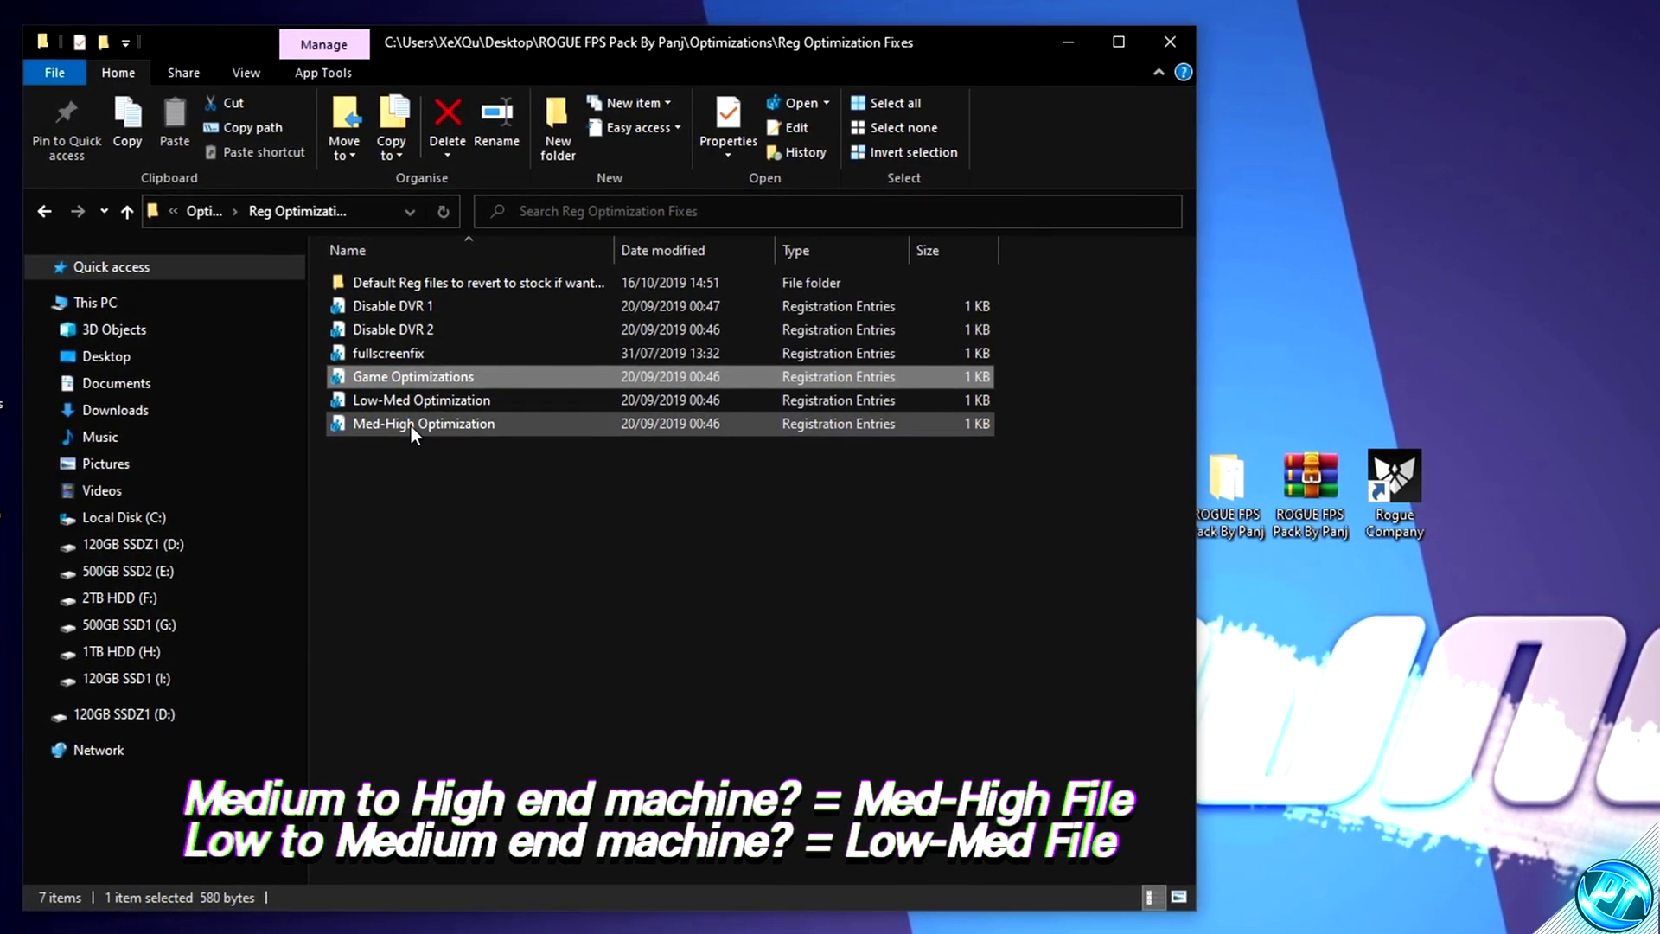
- Add the Med-High Optimization entries to the registry and close the Reg Optimization Fixes folder window
{"action": "double_click", "coordinate": [424, 433]}
{"action": "left_click", "coordinate": [522, 693]}
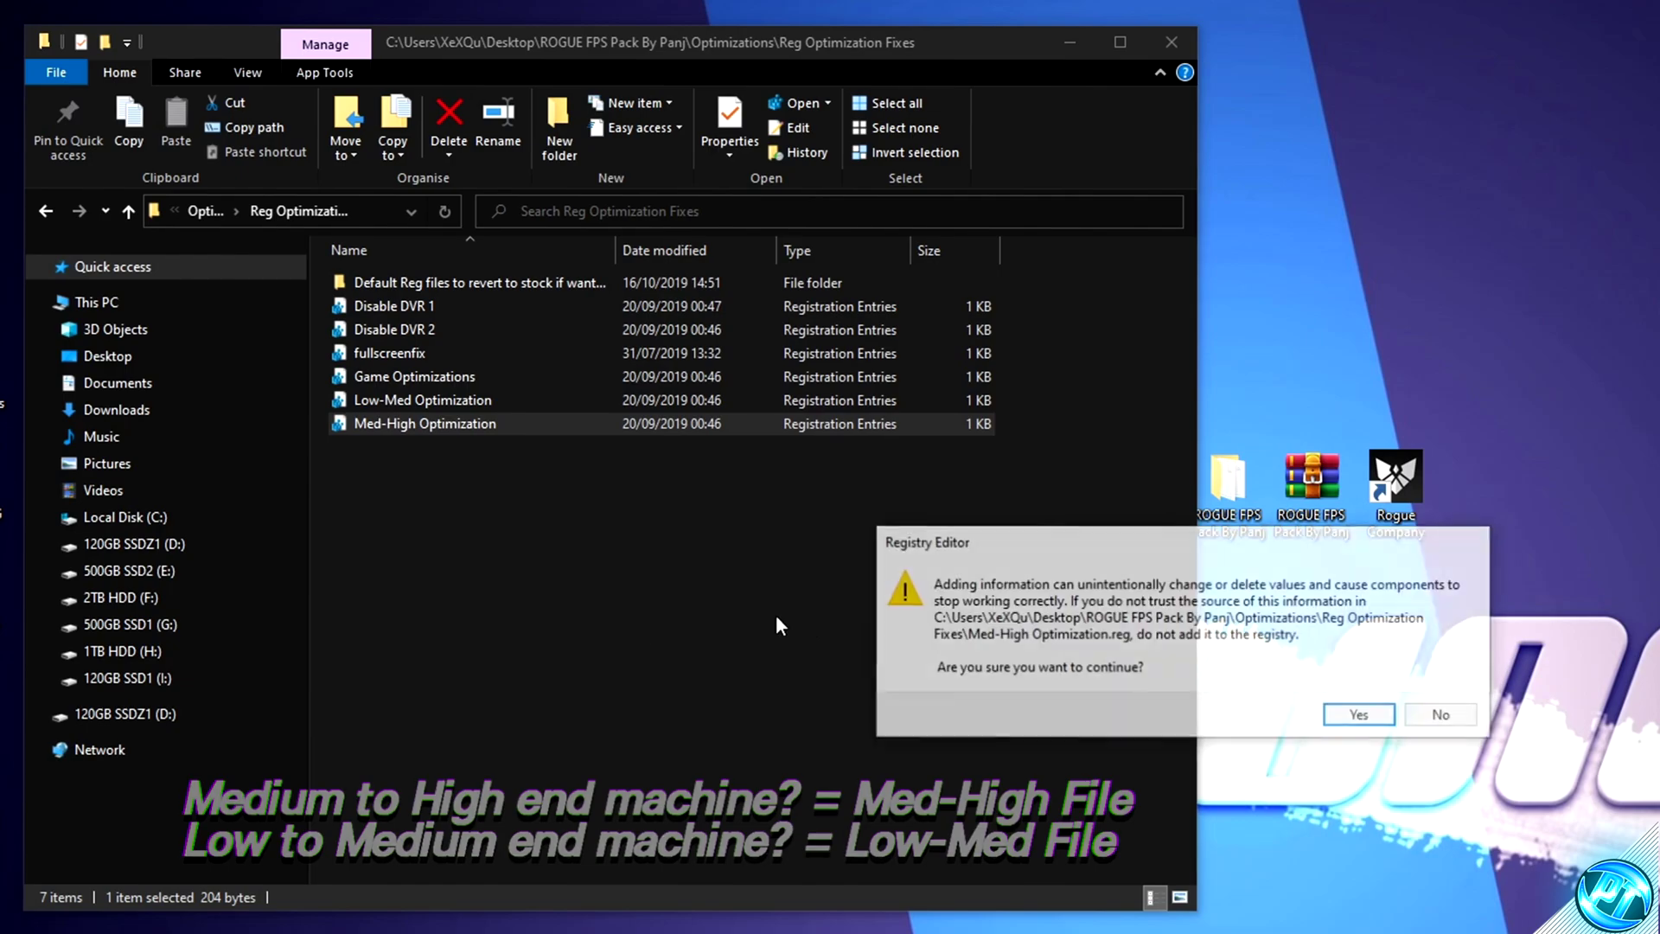
{"action": "key", "text": "Return"}
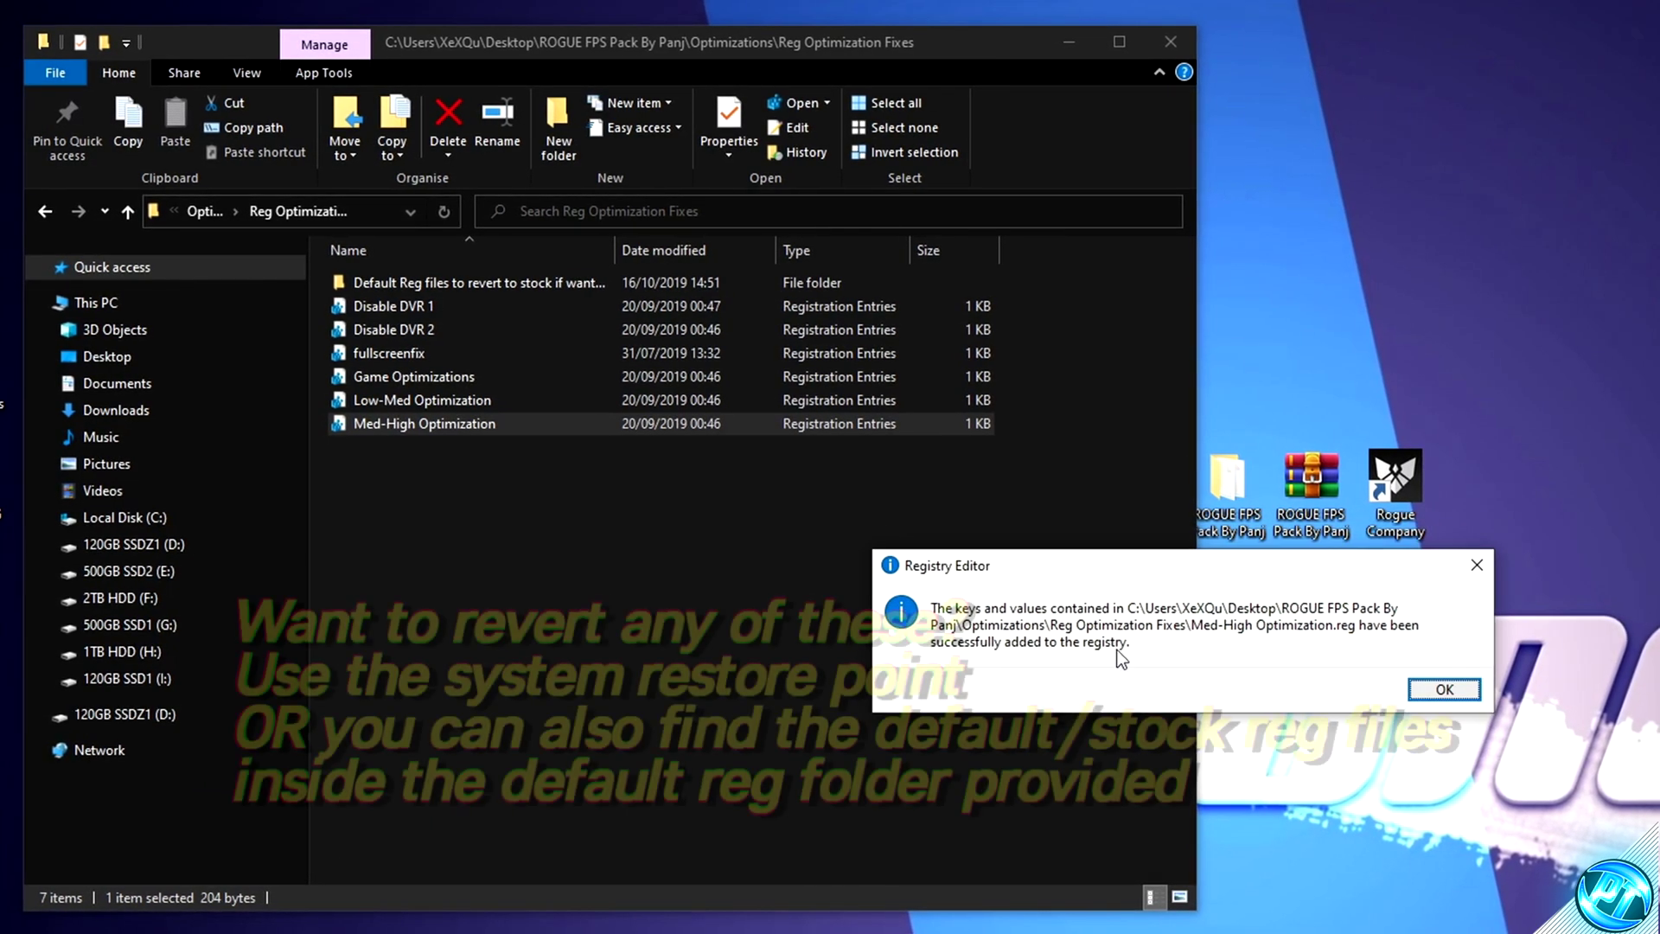
{"action": "key", "text": "Return"}
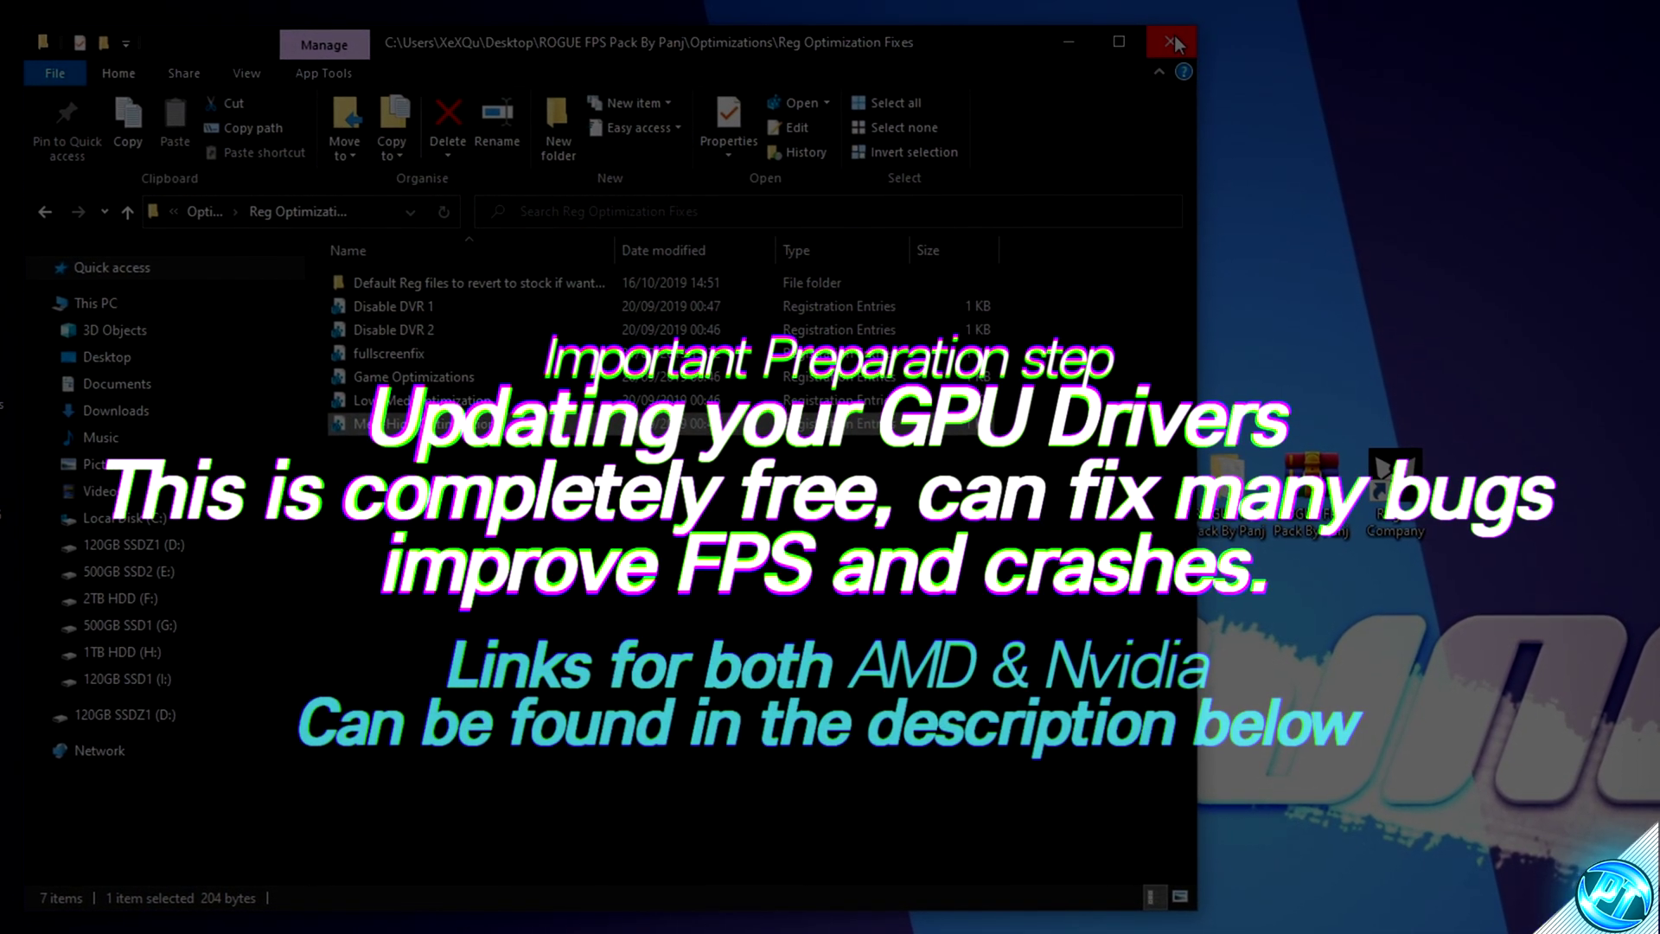
{"action": "left_click", "coordinate": [1174, 40]}
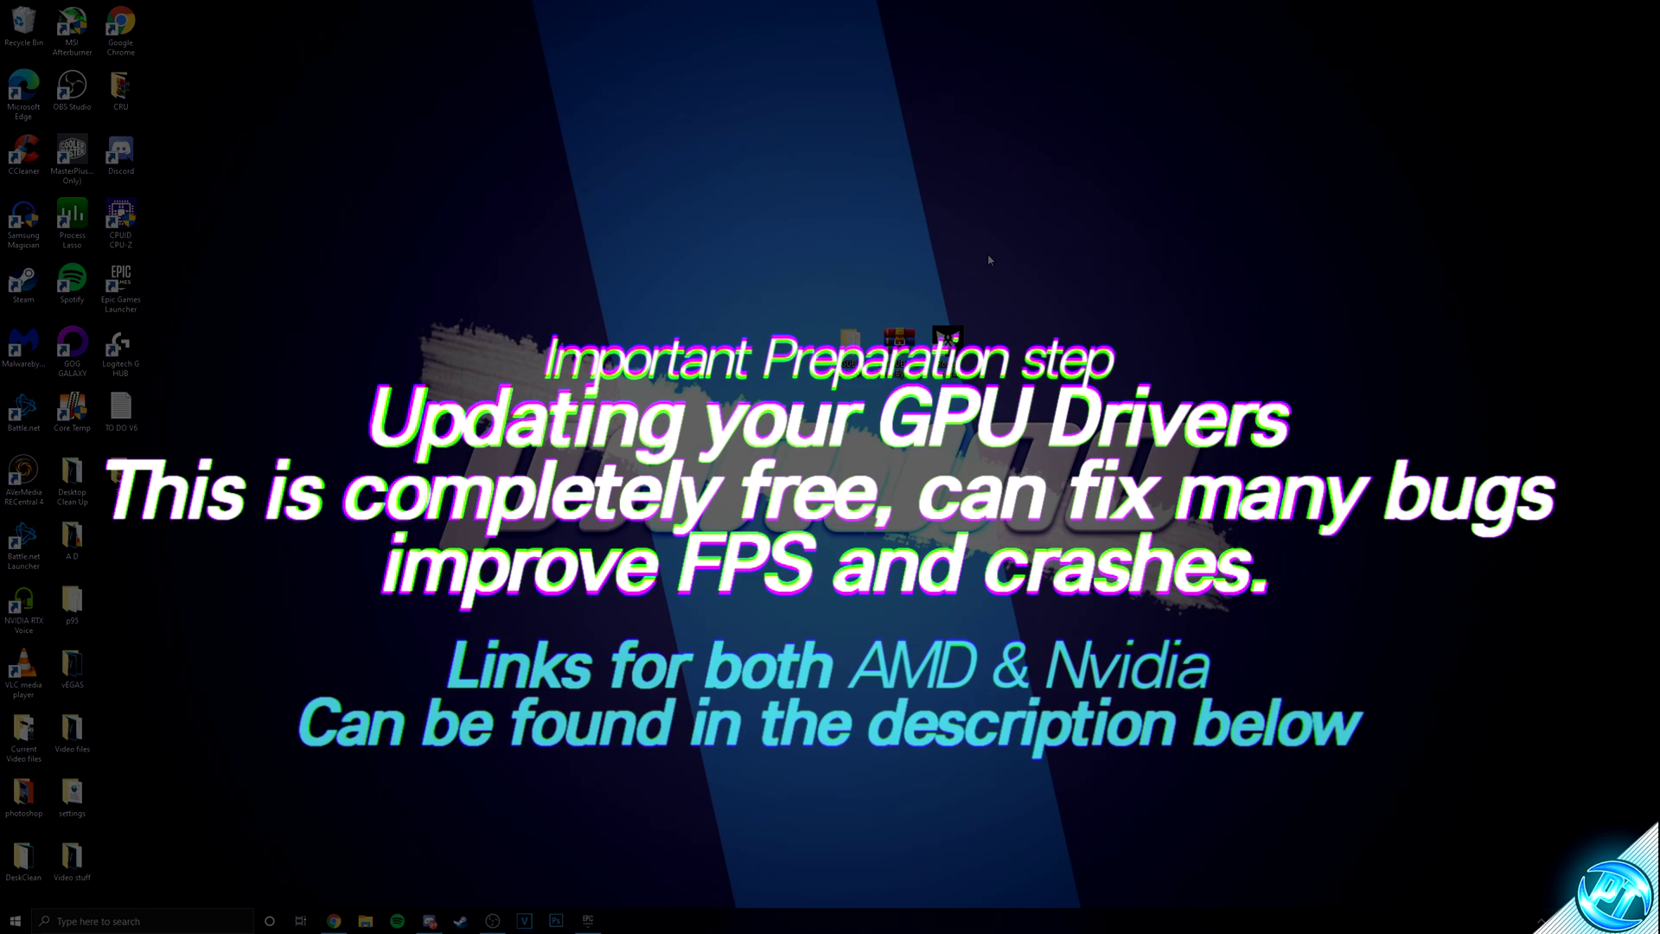
- Open the Optimizations\GPU Settings\nVidia Geforce folder of the ROGUE FPS Pack on the desktop
{"action": "double_click", "coordinate": [849, 339]}
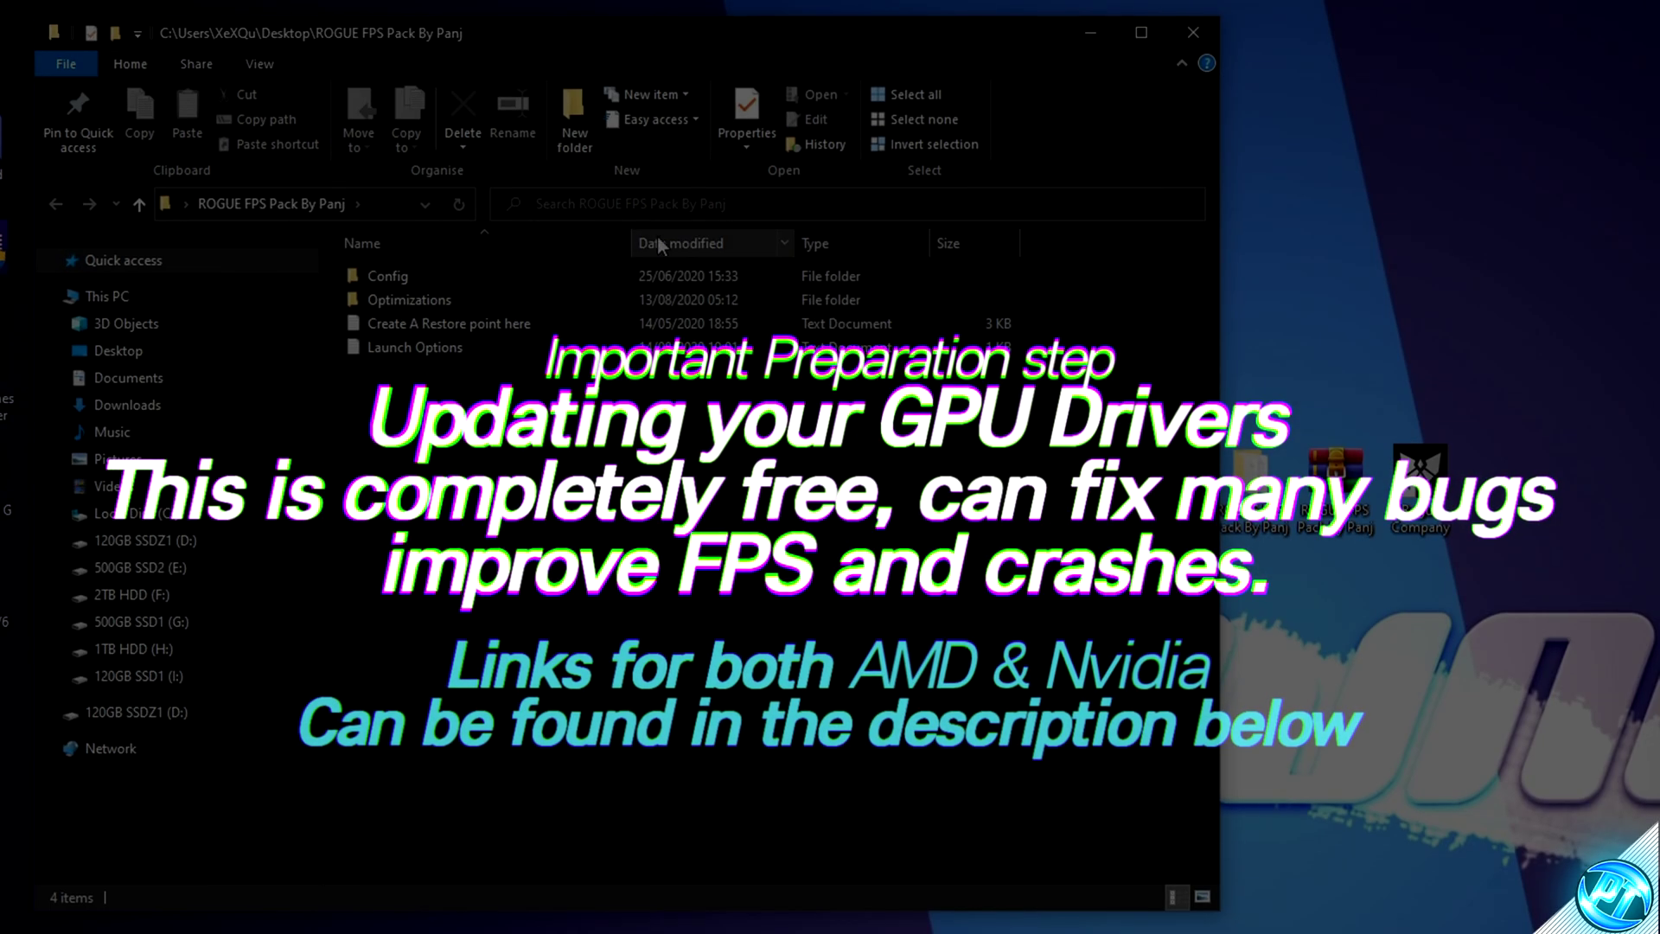
{"action": "double_click", "coordinate": [487, 301]}
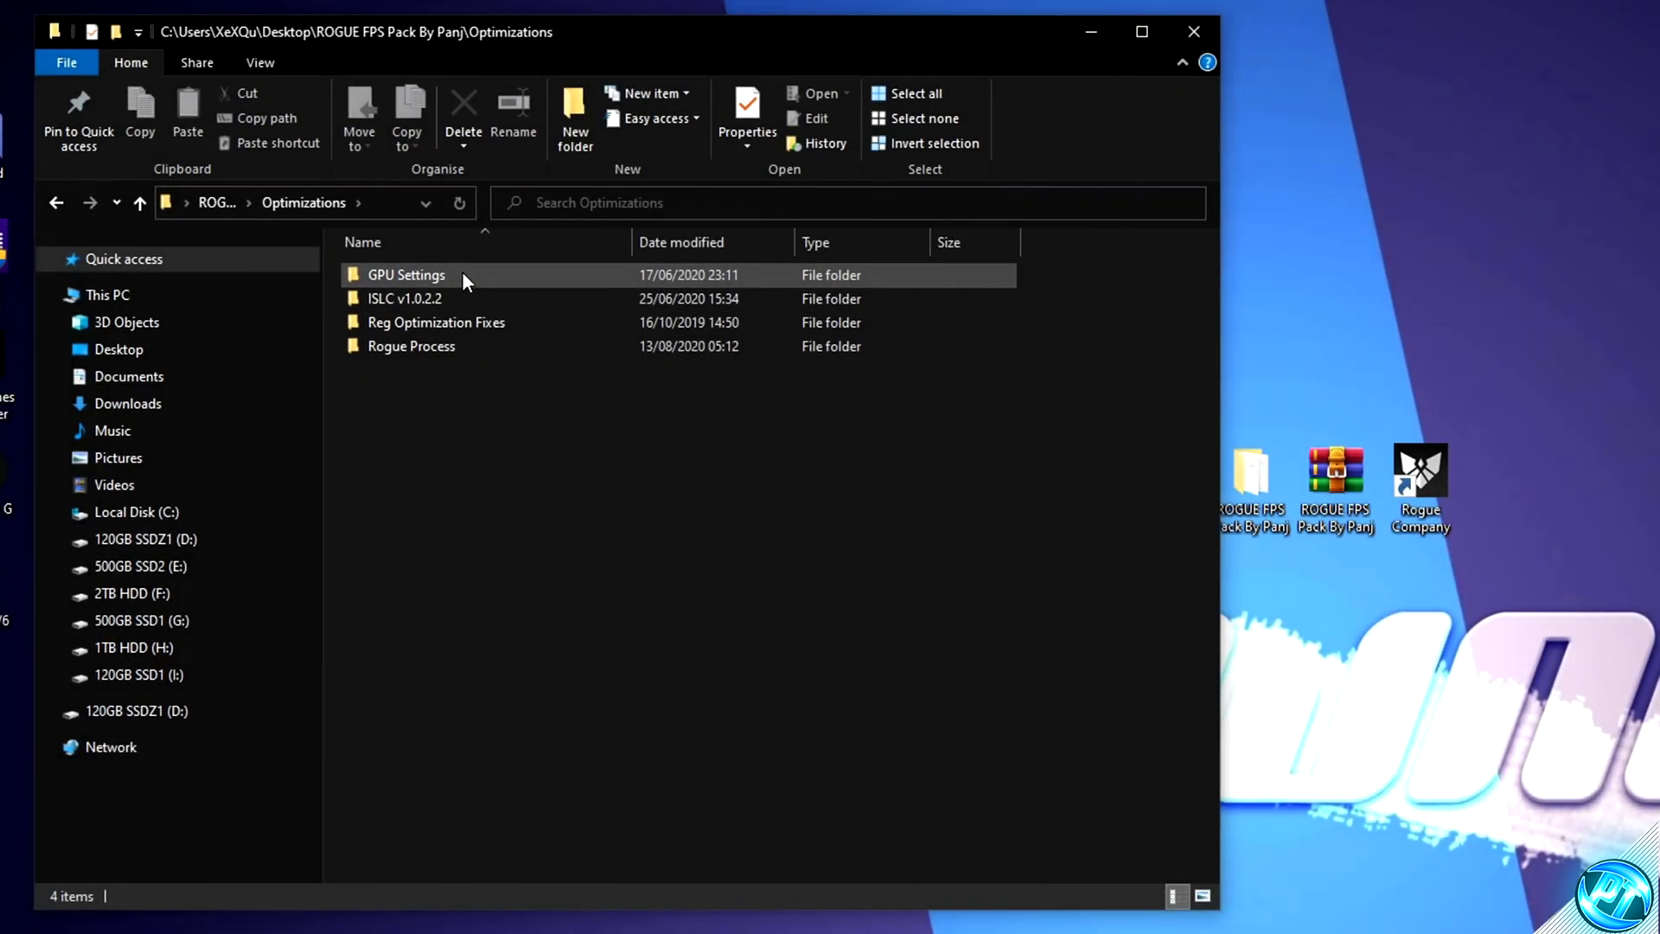
{"action": "left_click", "coordinate": [419, 275]}
{"action": "double_click", "coordinate": [418, 275]}
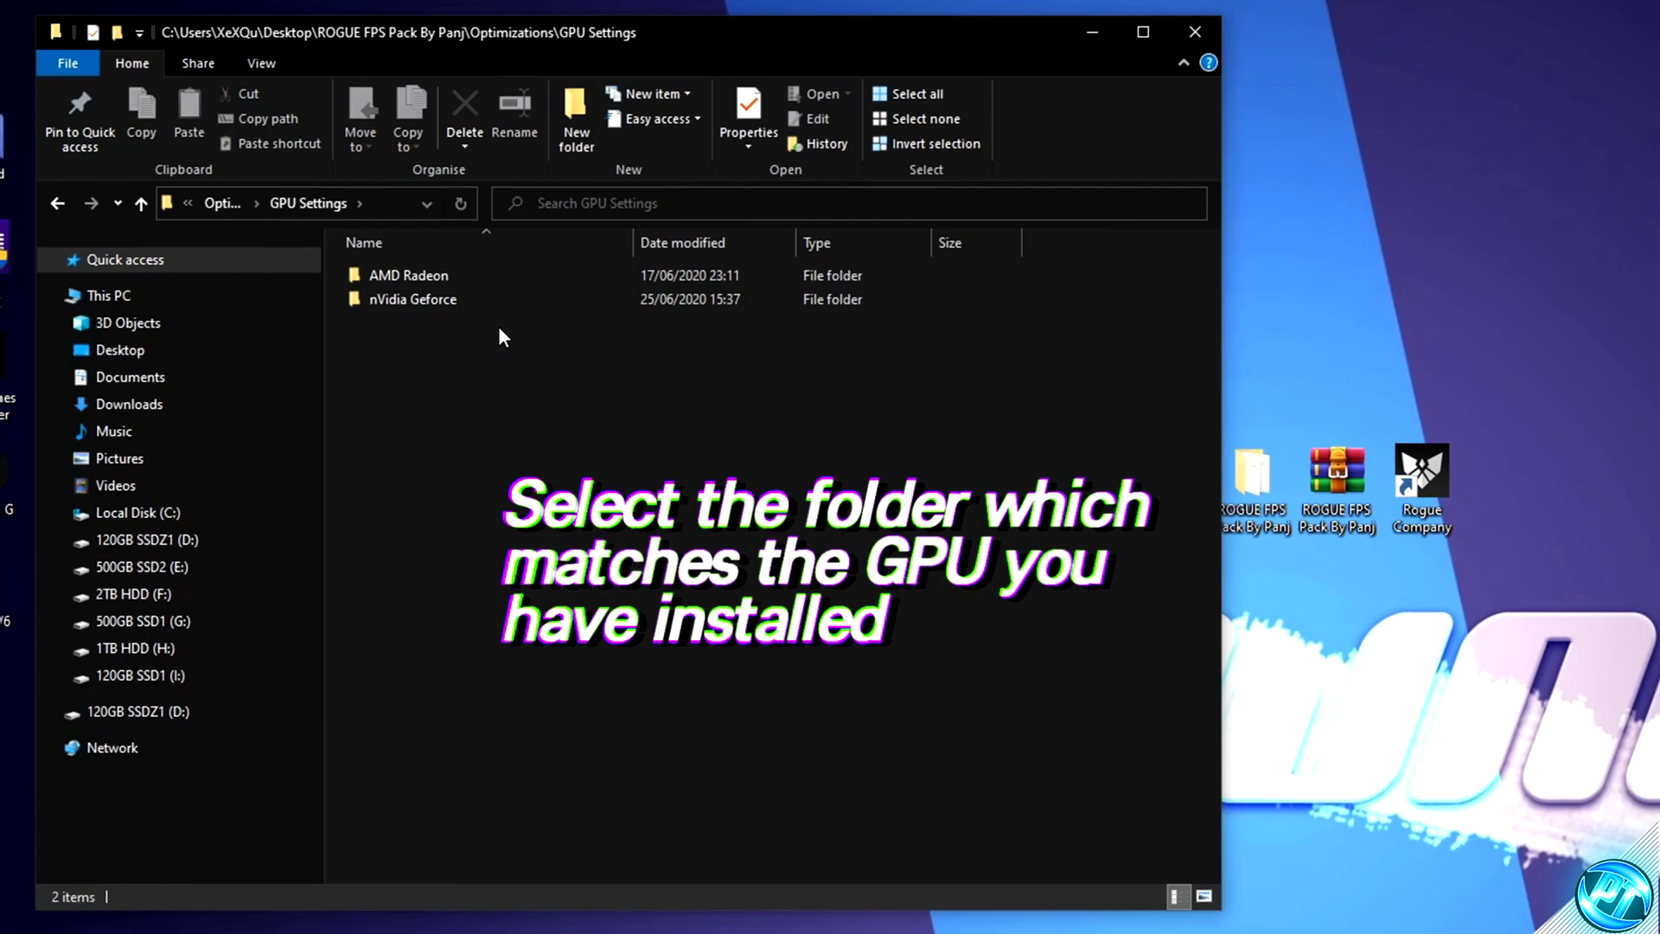
{"action": "double_click", "coordinate": [413, 299]}
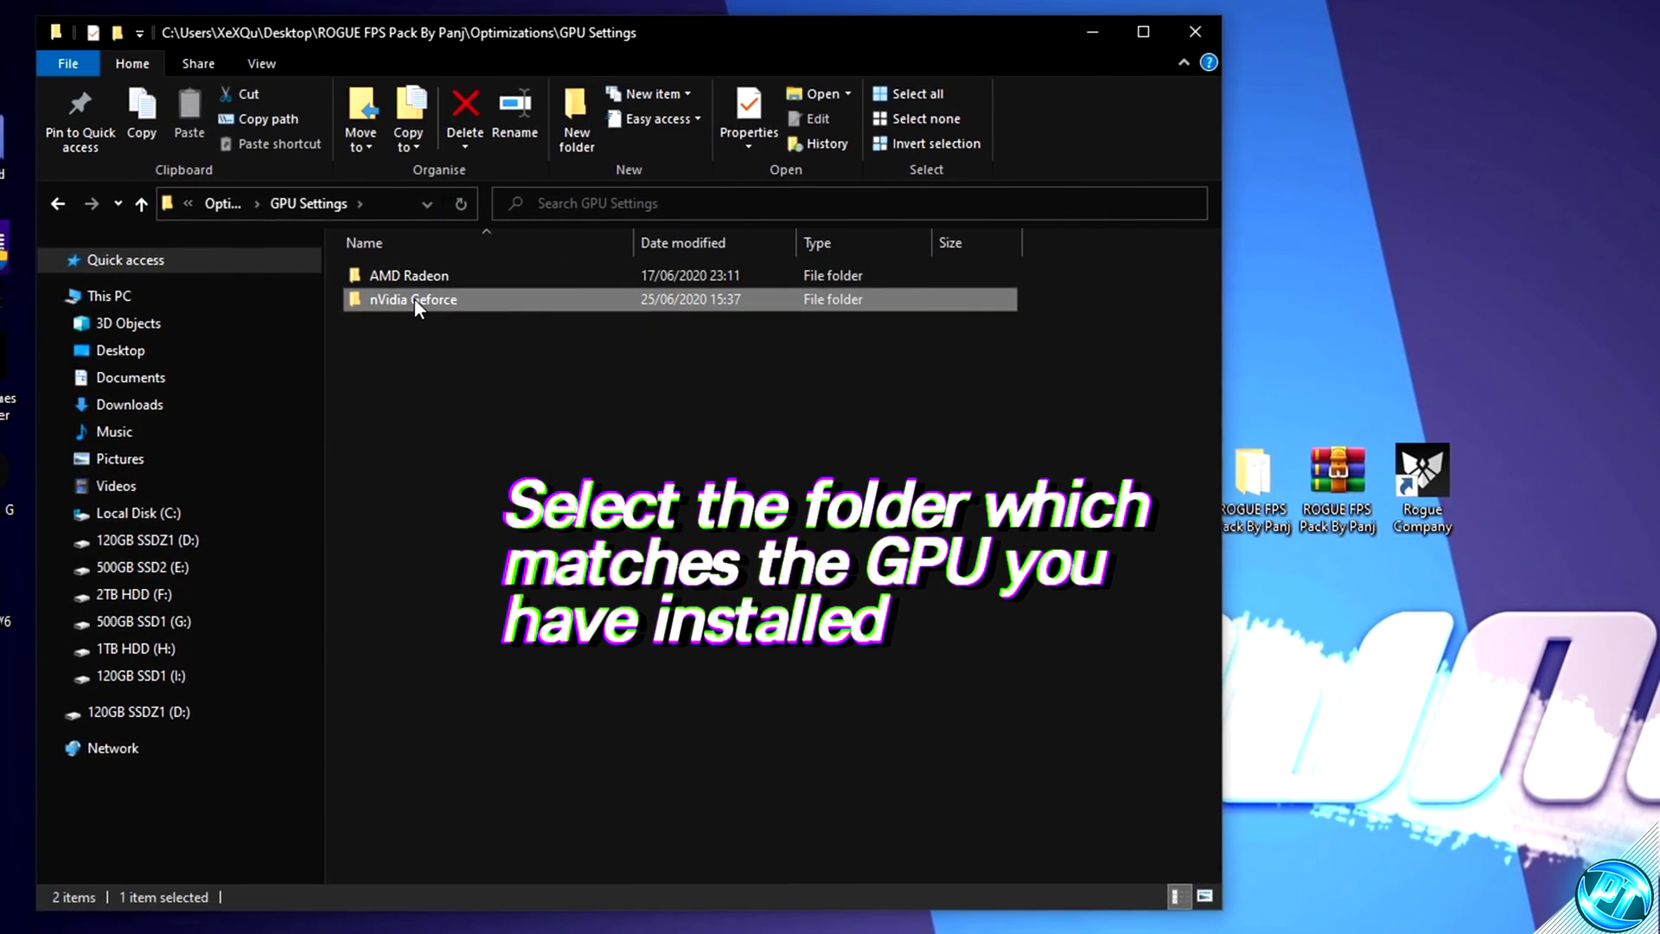
- Examine the nvidia 1 guide screenshot for accessing the graphics card settings, and close the image
{"action": "left_click_drag", "start_coordinate": [468, 584], "coordinate": [1087, 238]}
{"action": "double_click", "coordinate": [525, 294]}
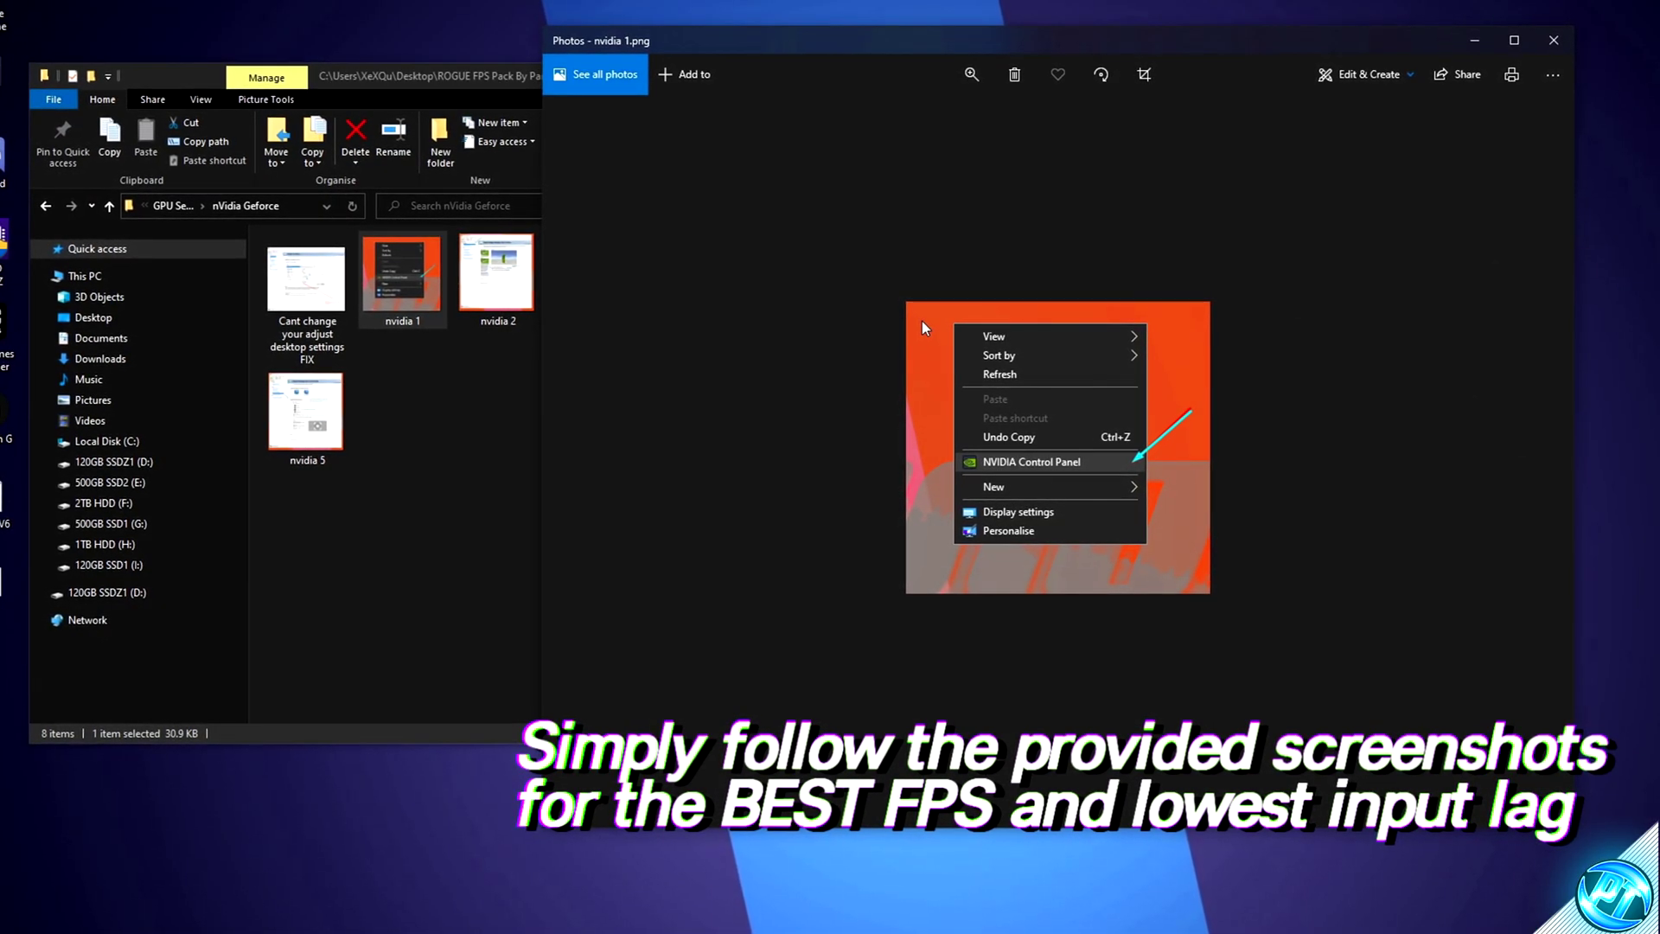
{"action": "left_click", "coordinate": [1548, 45]}
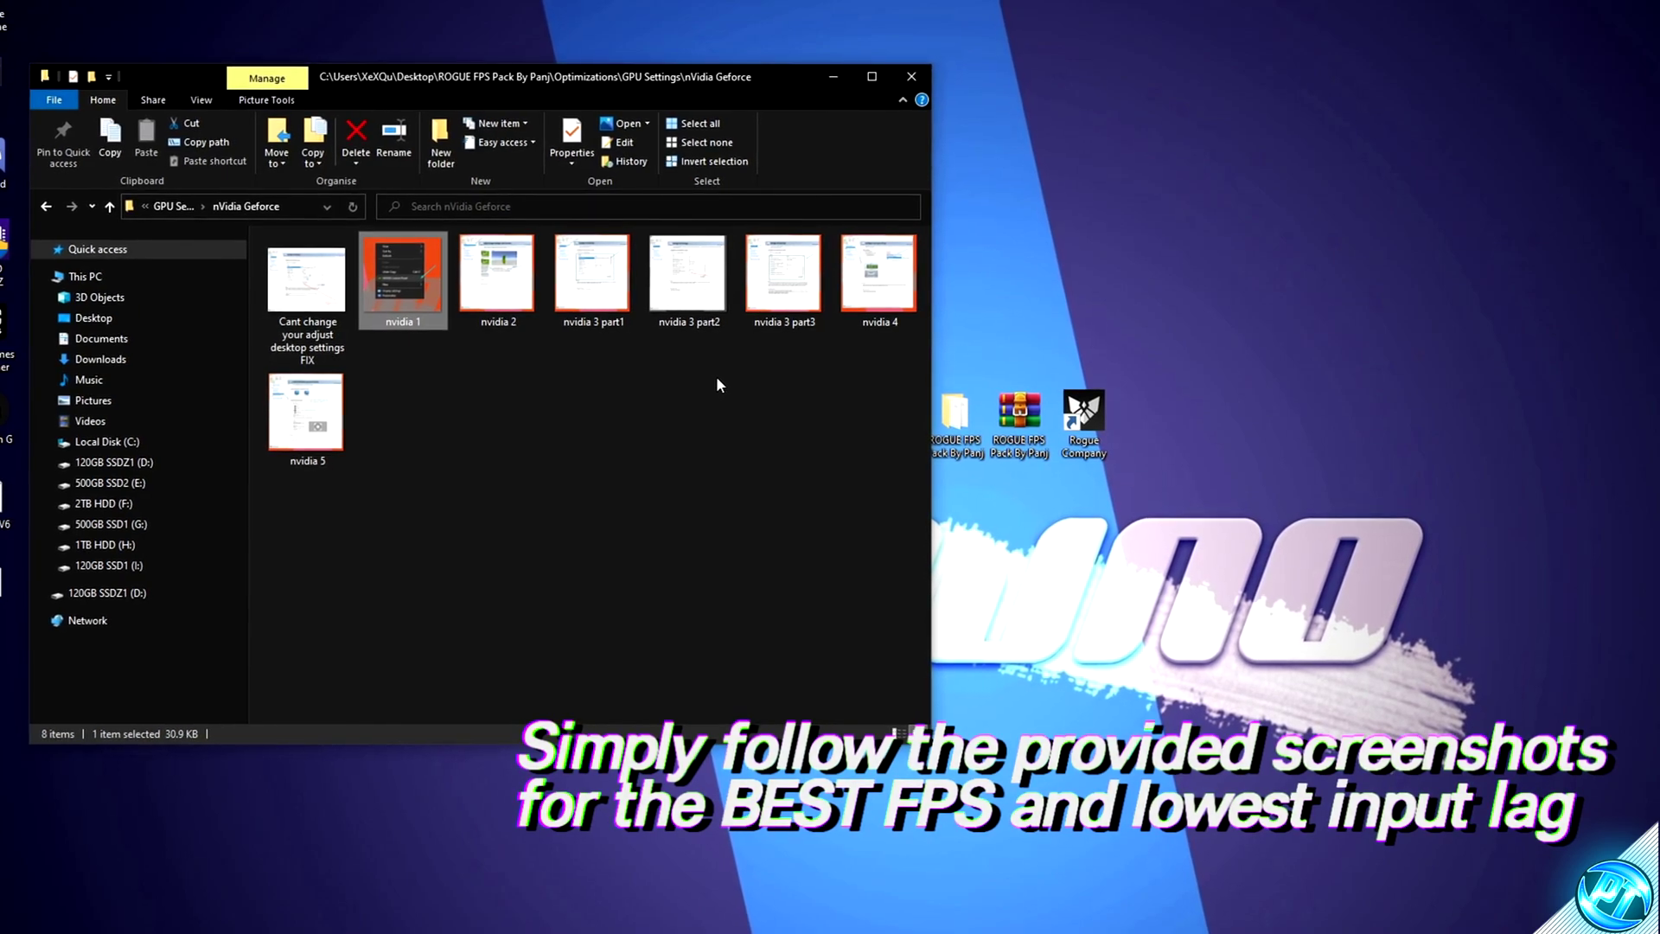
- Close the nVidia Geforce folder and turn on Hardware-accelerated GPU scheduling in the Windows Graphics settings
{"action": "left_click", "coordinate": [925, 76]}
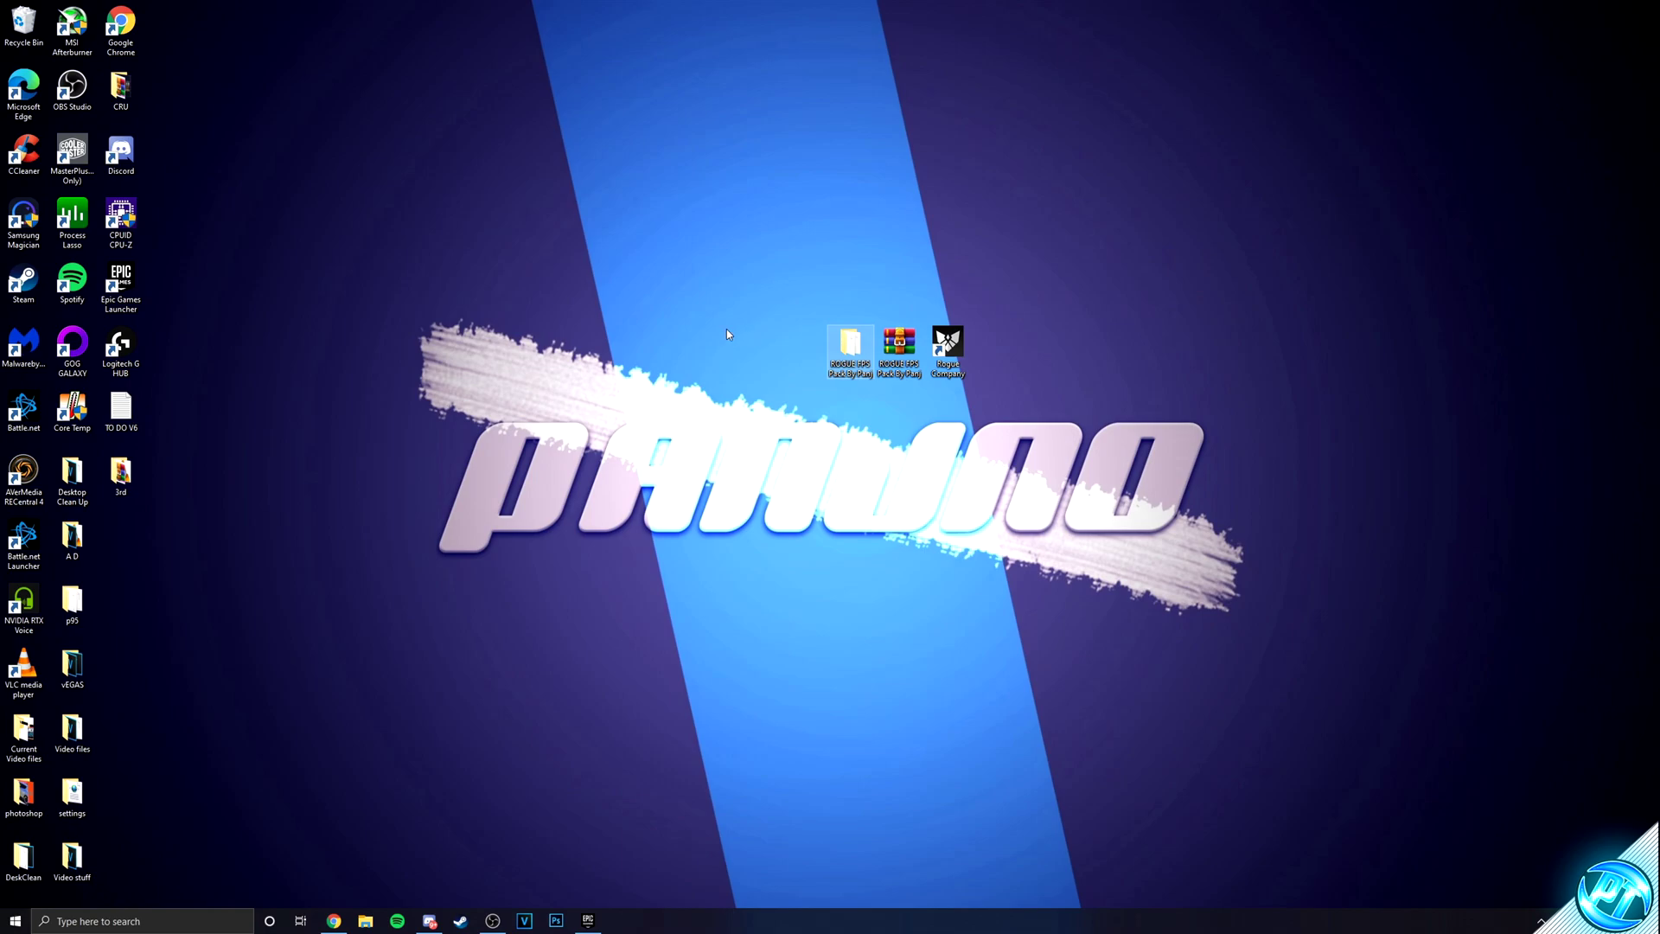
{"action": "left_click", "coordinate": [16, 921]}
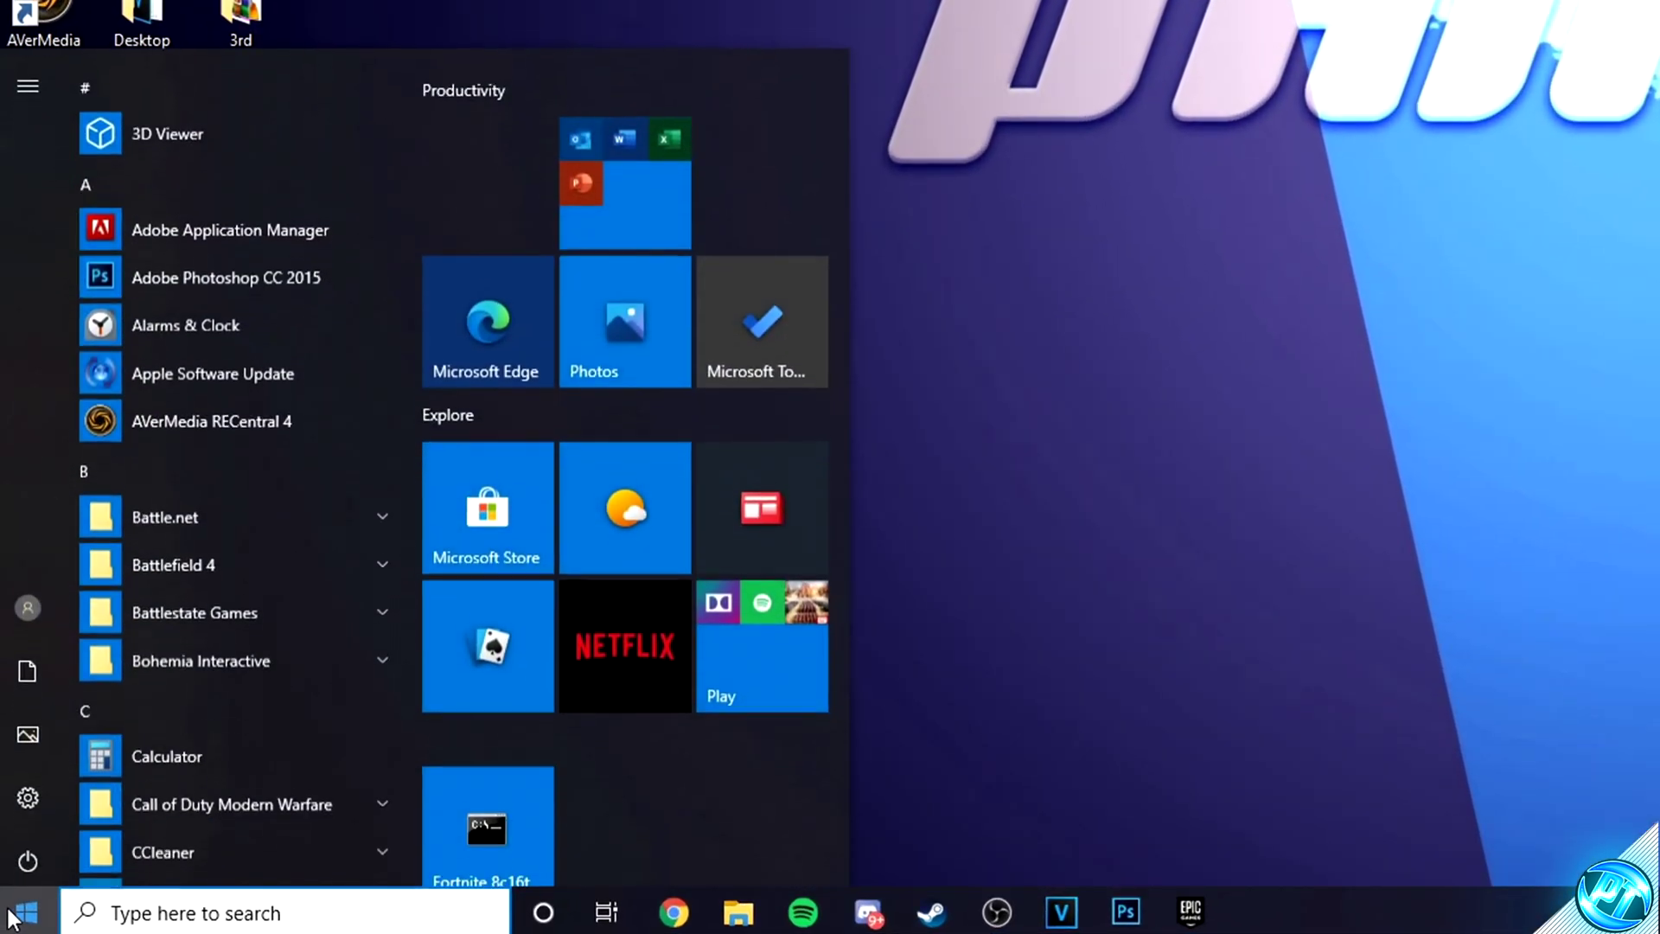
{"action": "type", "text": "gpu settings"}
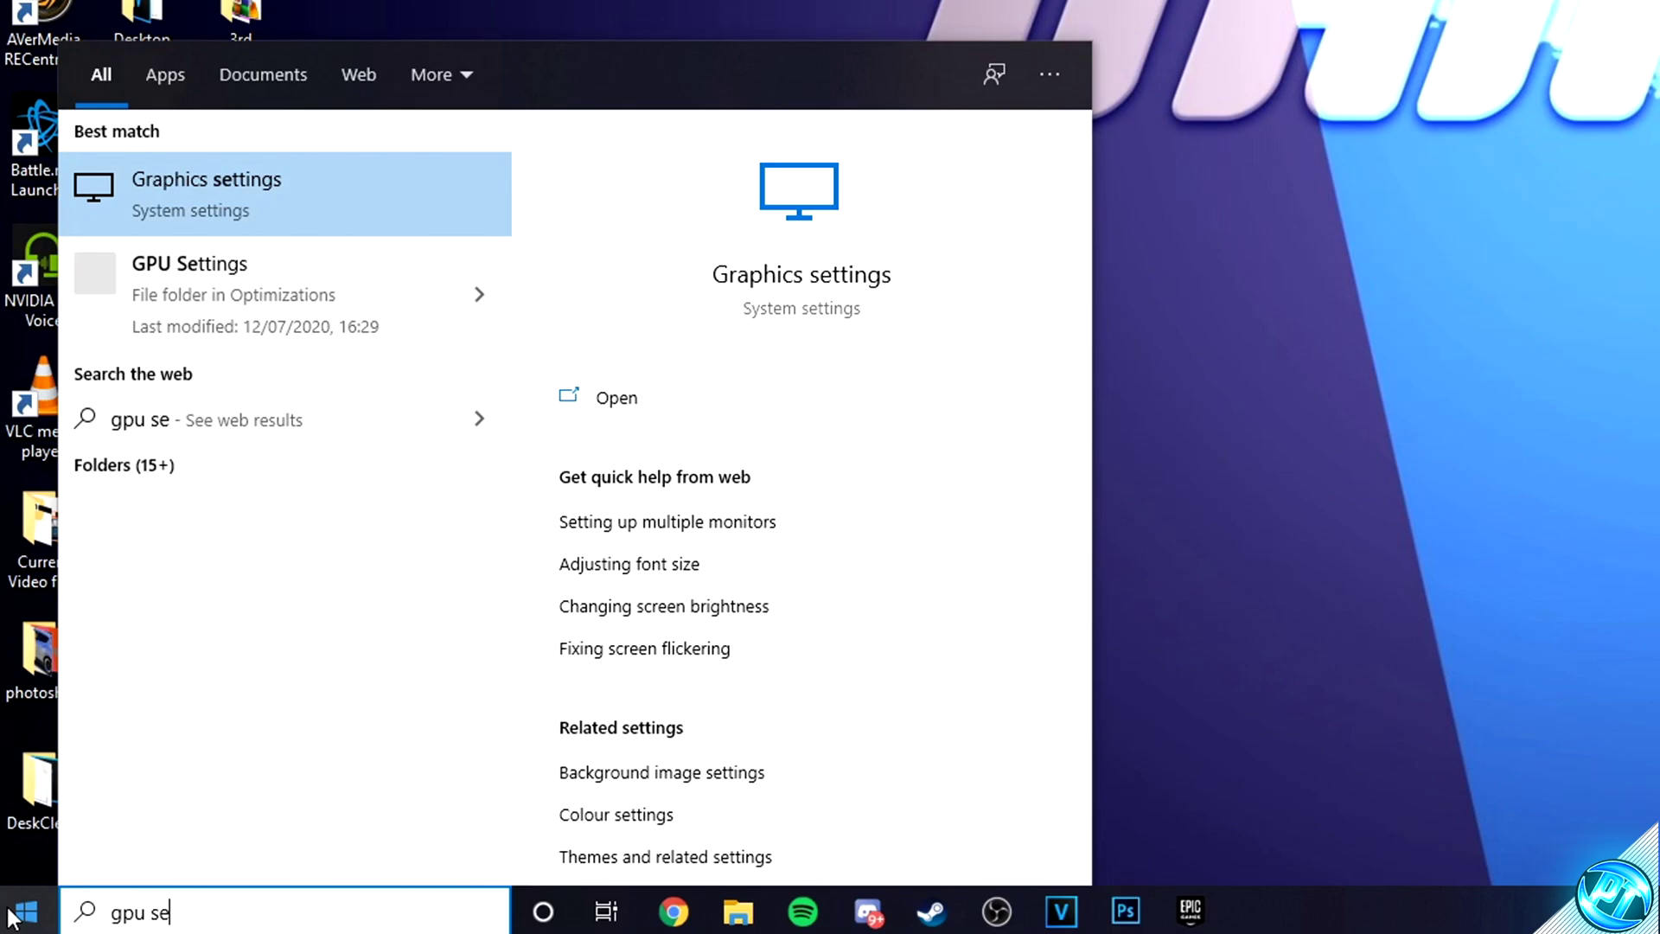
{"action": "left_click", "coordinate": [264, 197]}
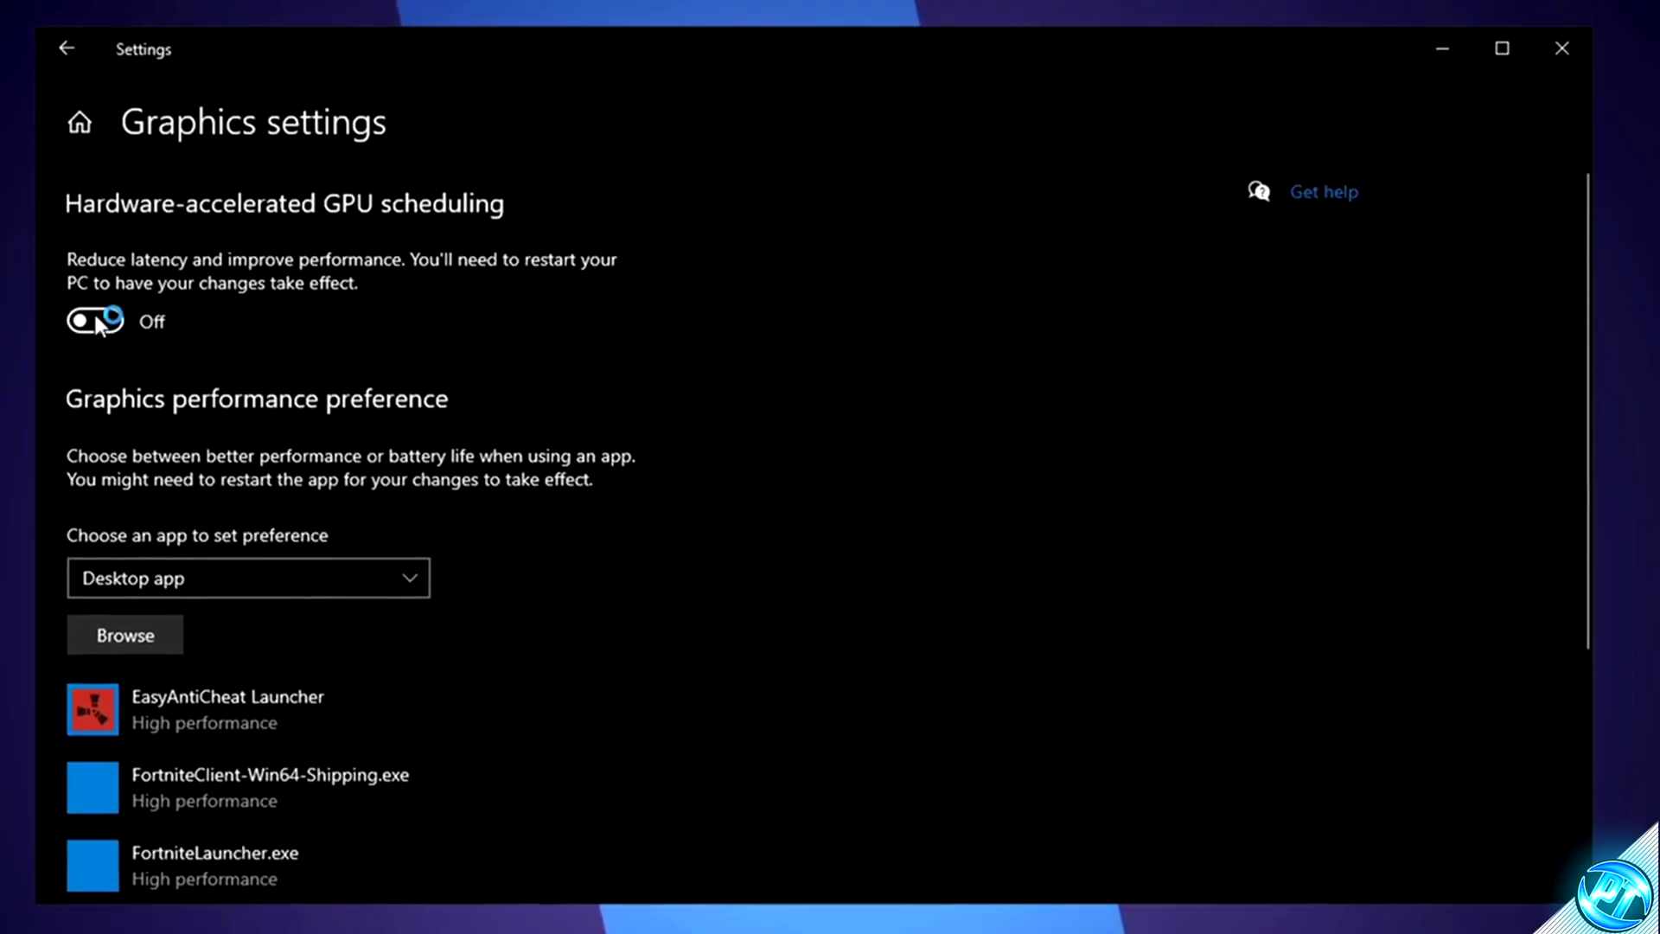
{"action": "left_click", "coordinate": [97, 323]}
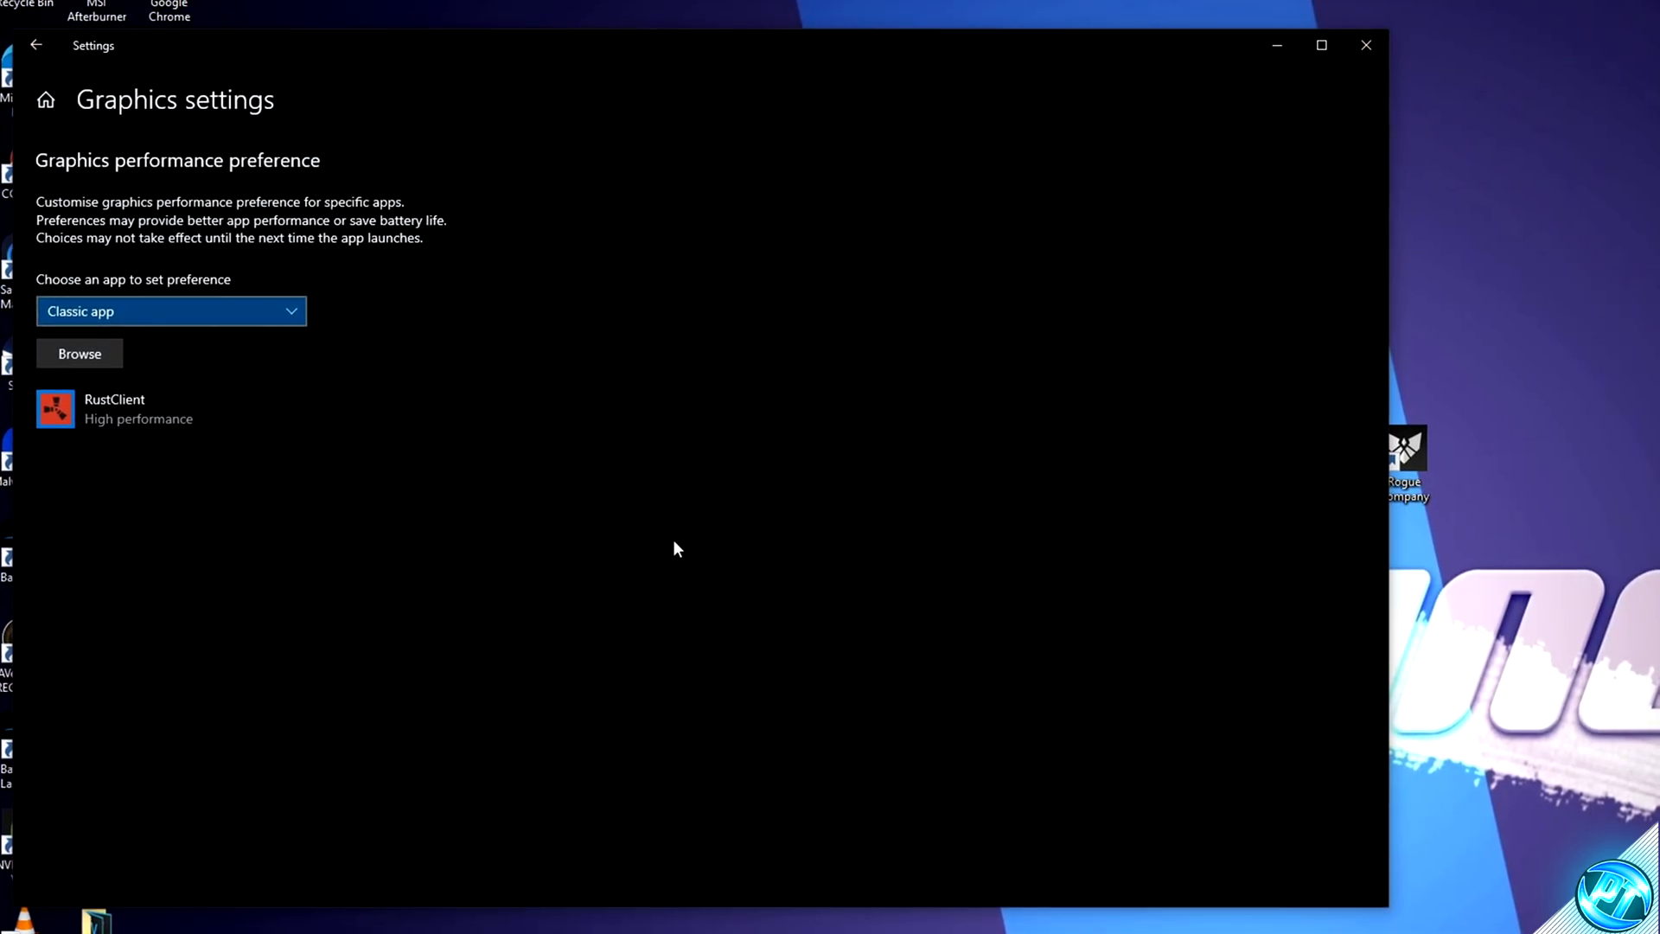
- Add the RogueCompany application from G:\500GB Games\Other Games\RogueCompany\RogueCompany\Binaries\Win64 as a classic app in the graphics performance preferences
{"action": "left_click", "coordinate": [454, 166]}
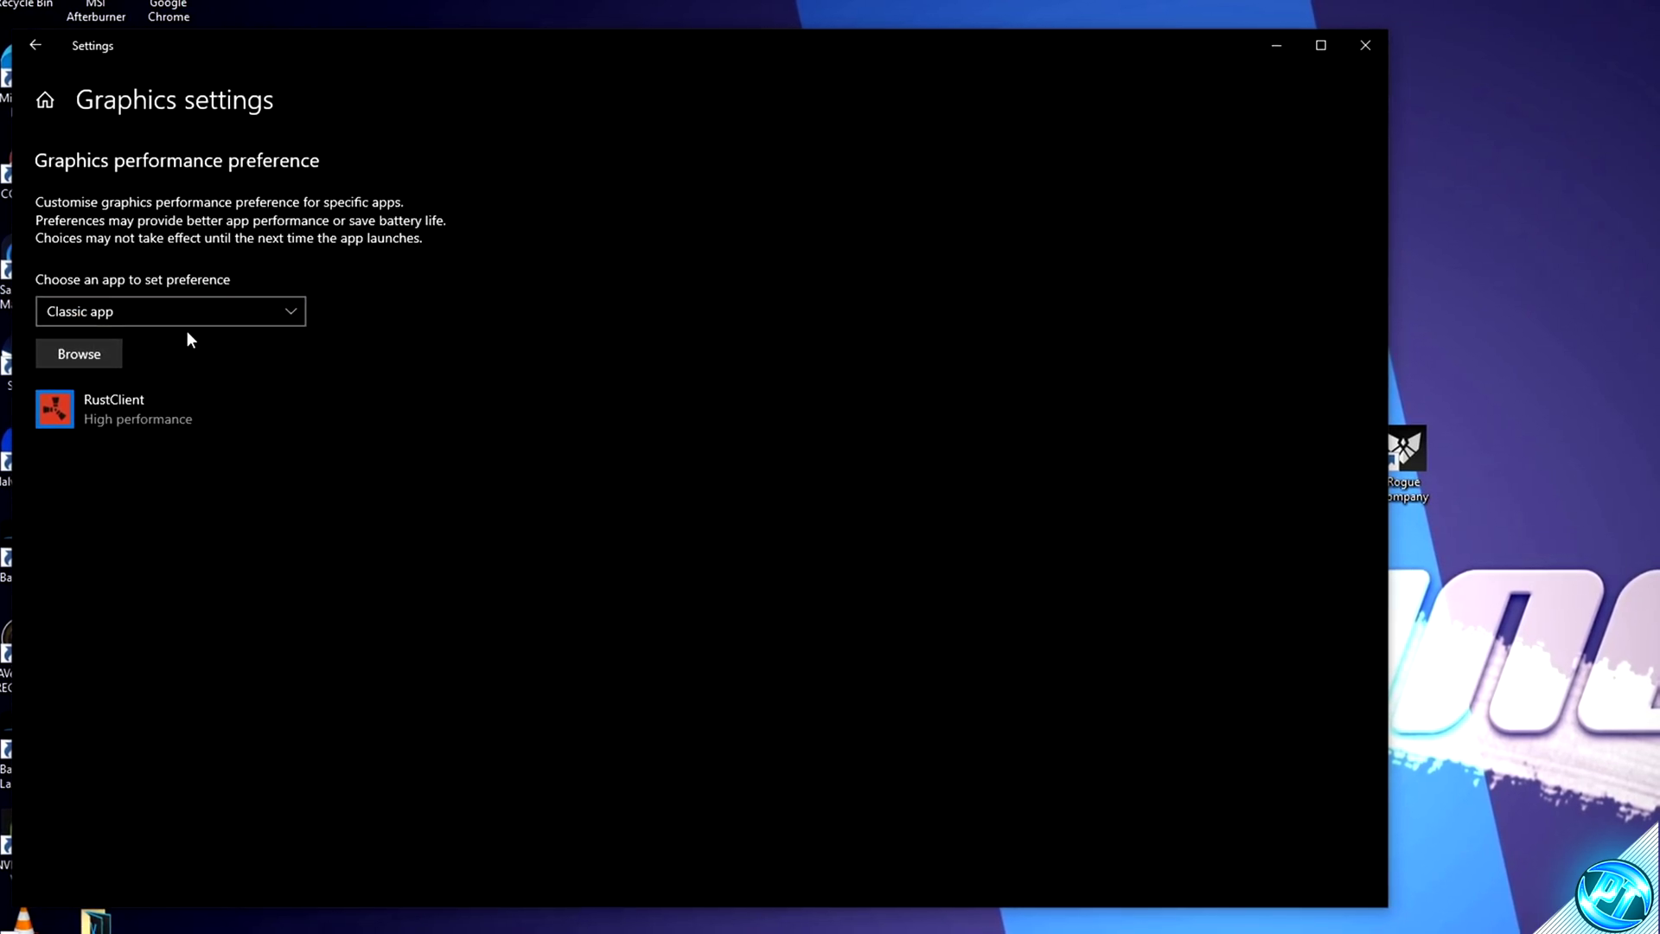
{"action": "left_click", "coordinate": [95, 357]}
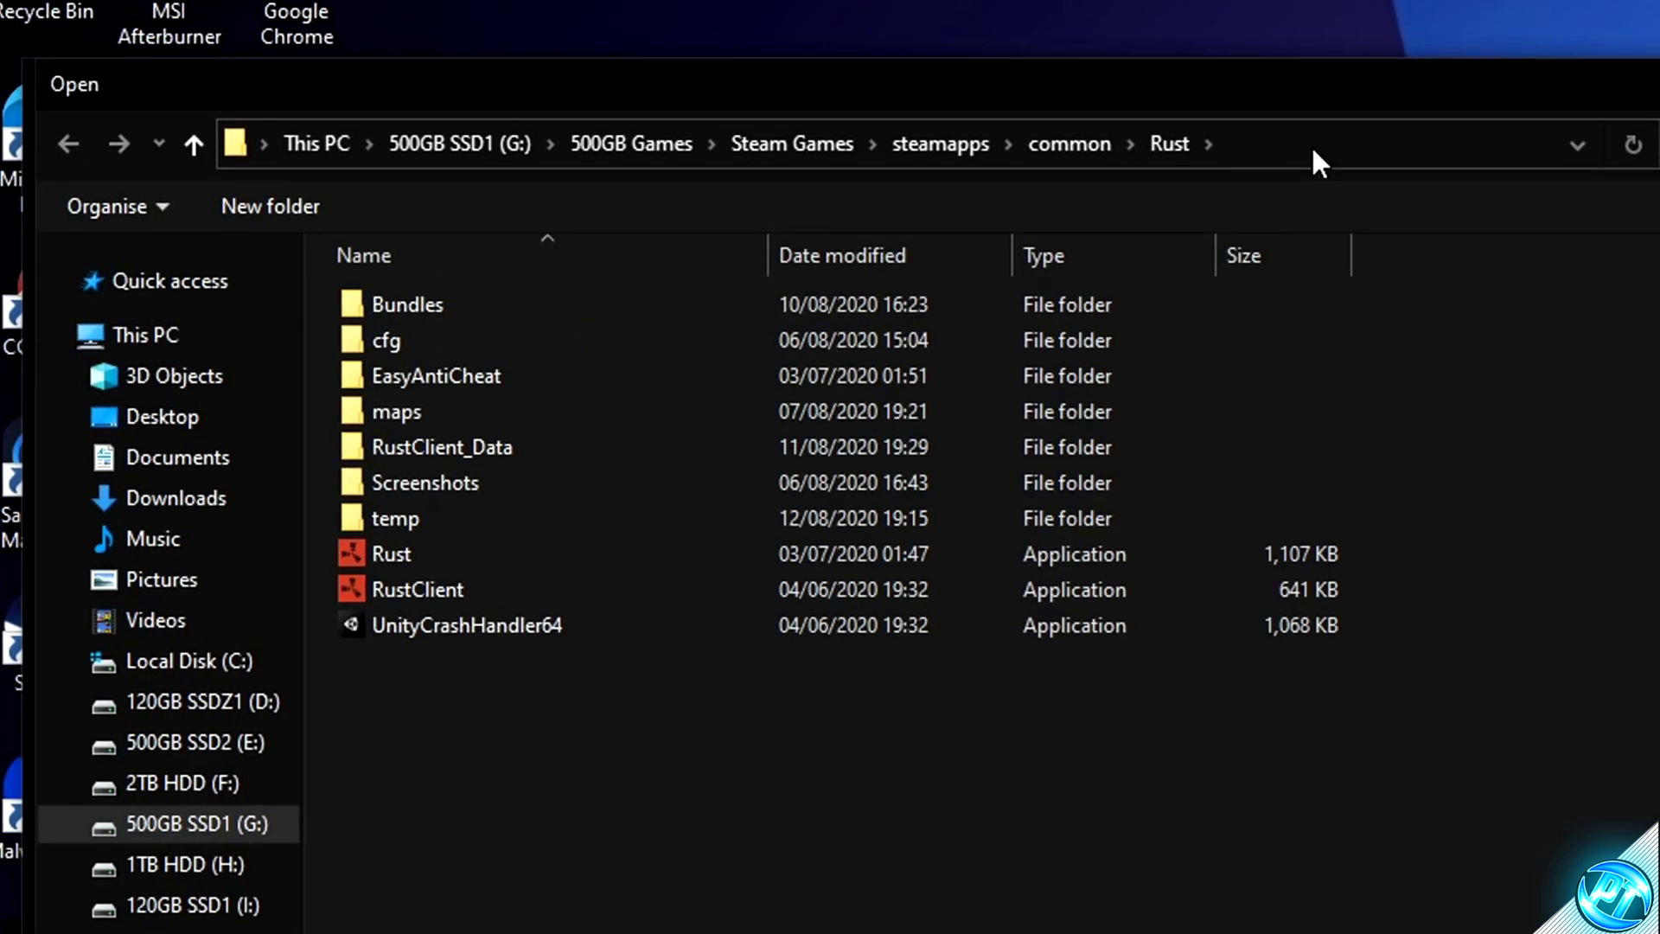
{"action": "left_click", "coordinate": [773, 77]}
{"action": "left_click_drag", "start_coordinate": [1351, 141], "coordinate": [43, 116]}
{"action": "key", "text": "BackSpace"}
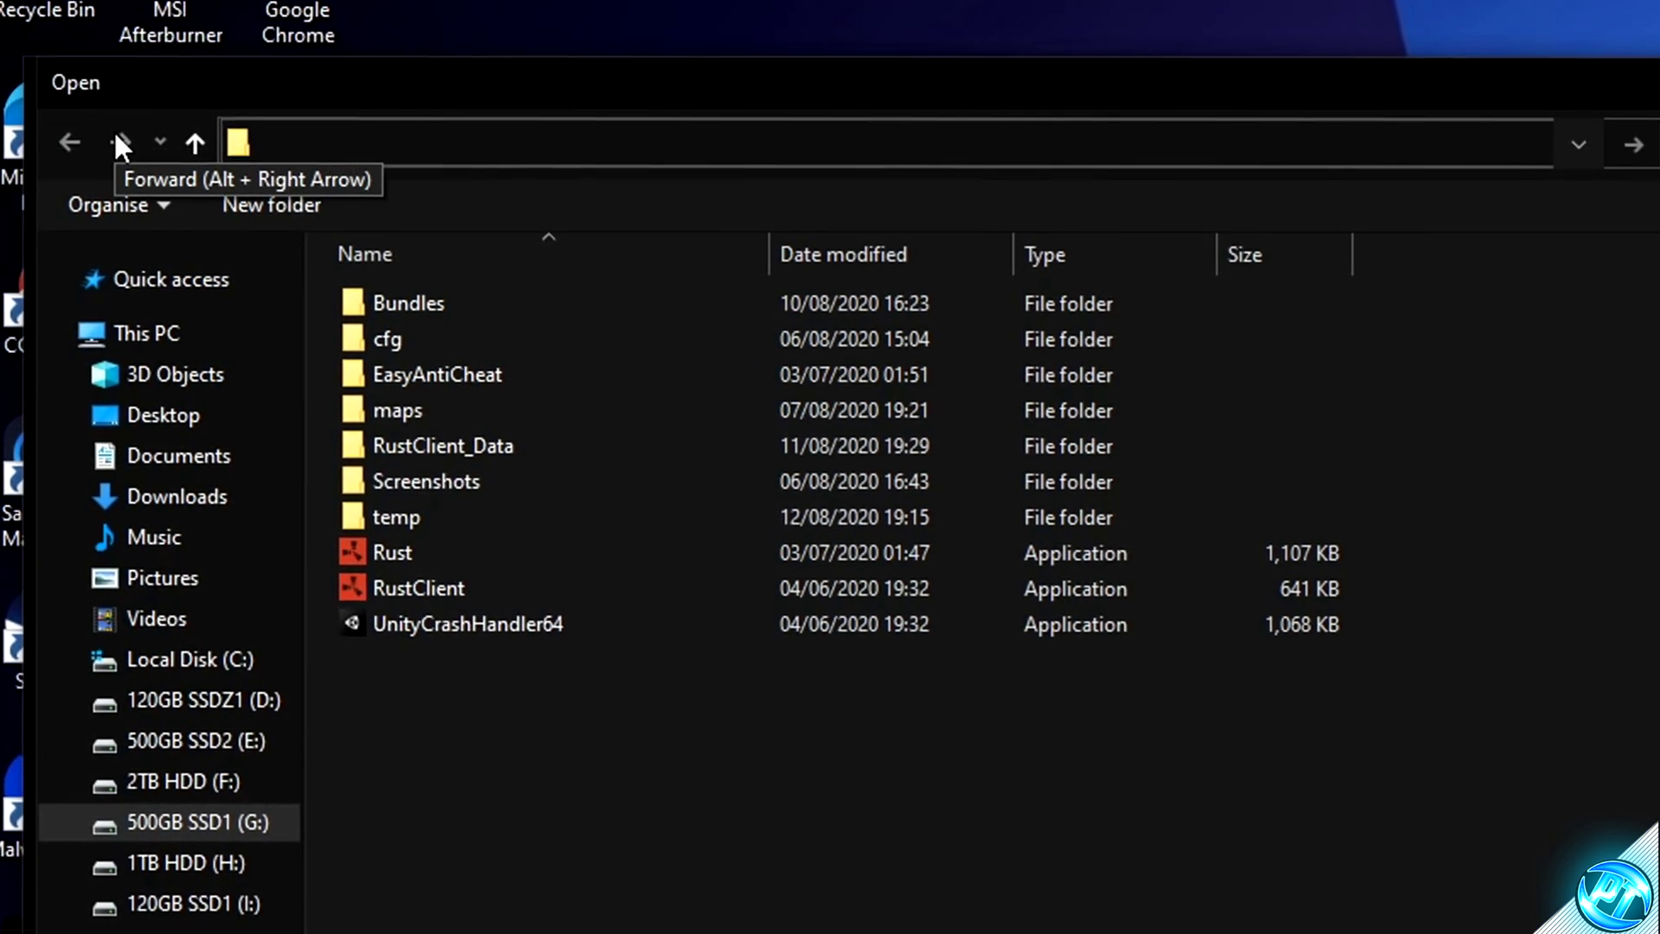
{"action": "type", "text": "G:\\500GB Games\\Other Games\\RogueCompany\\RogueCompany\\Binaries\\Win64"}
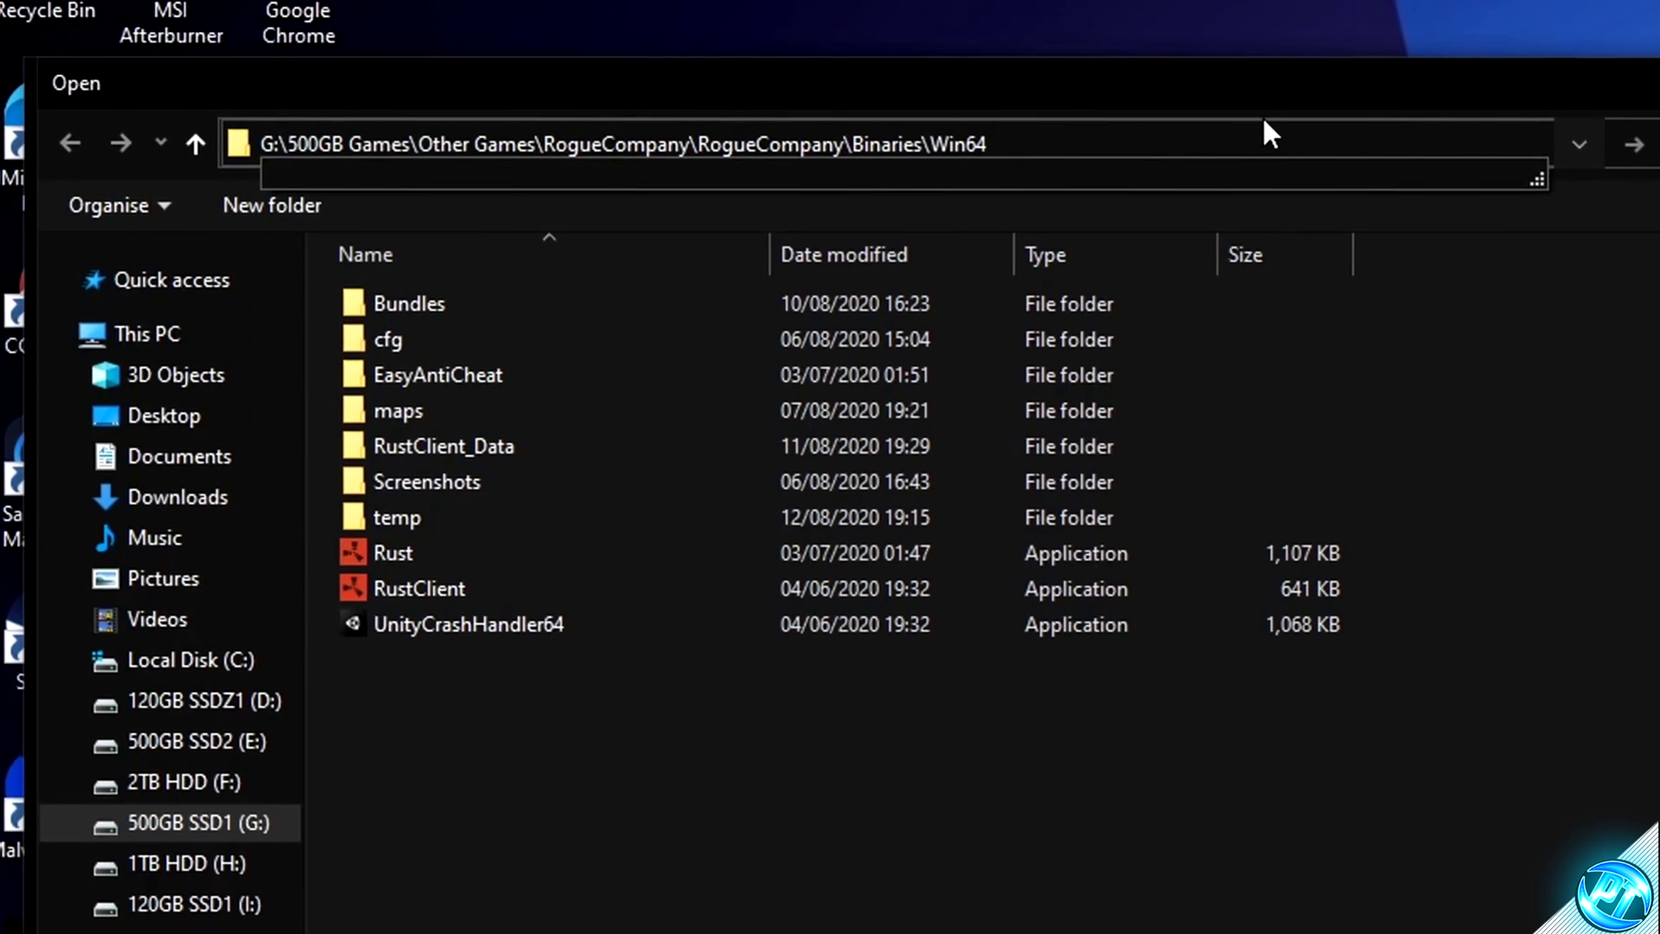
{"action": "key", "text": "Return"}
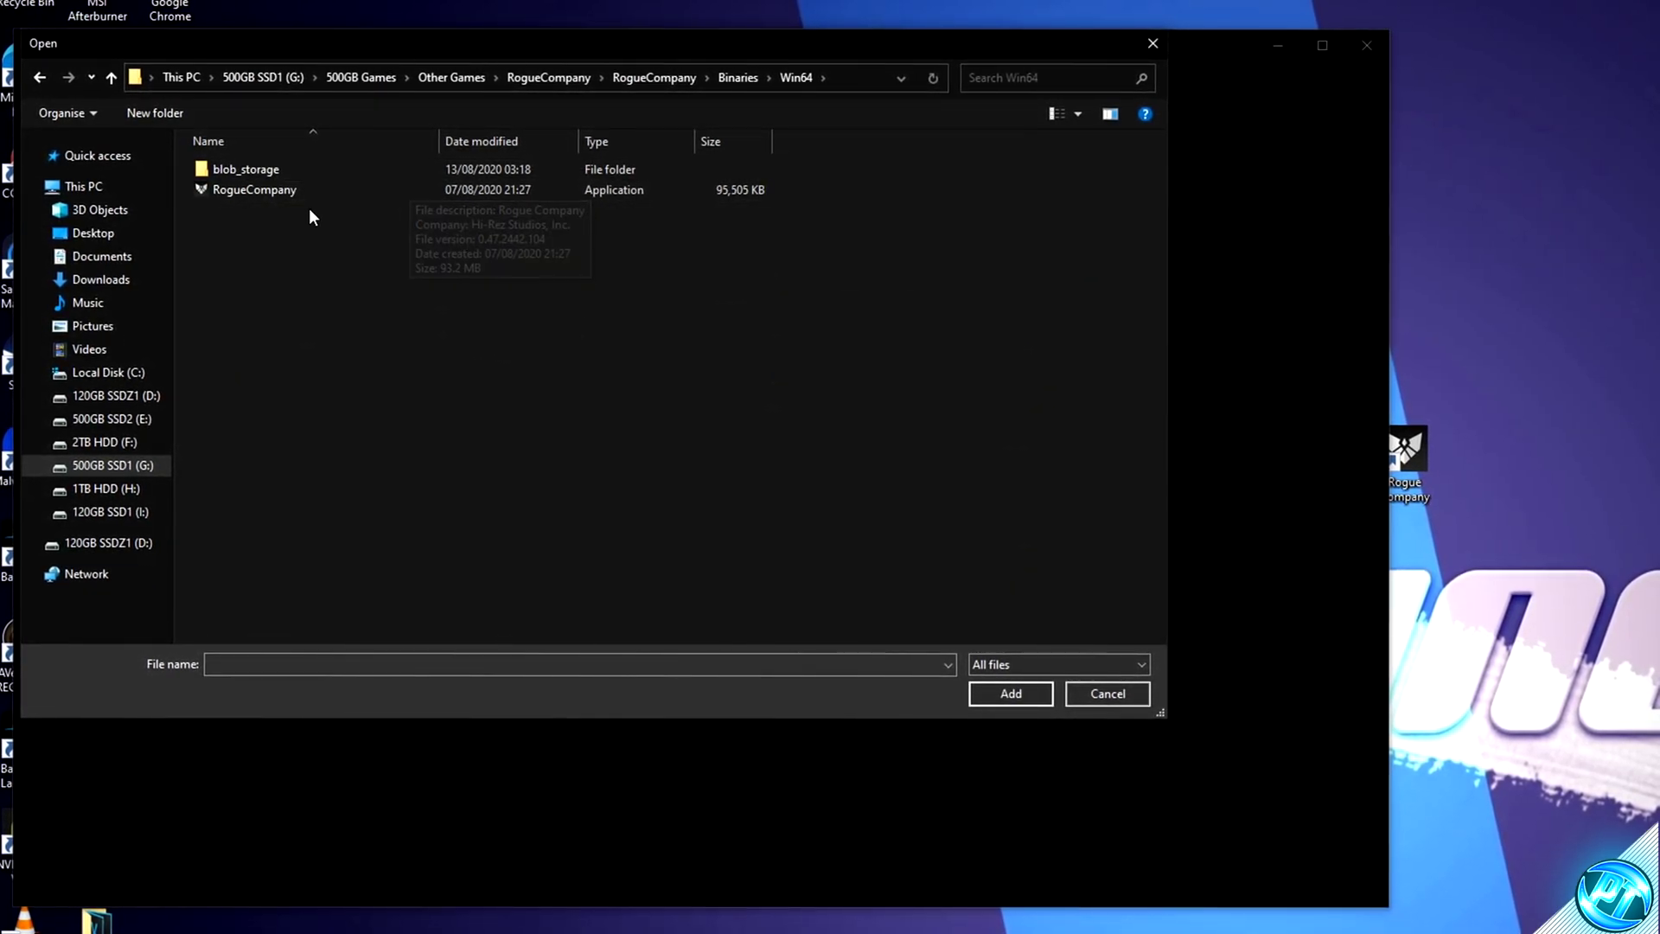
{"action": "left_click", "coordinate": [270, 191]}
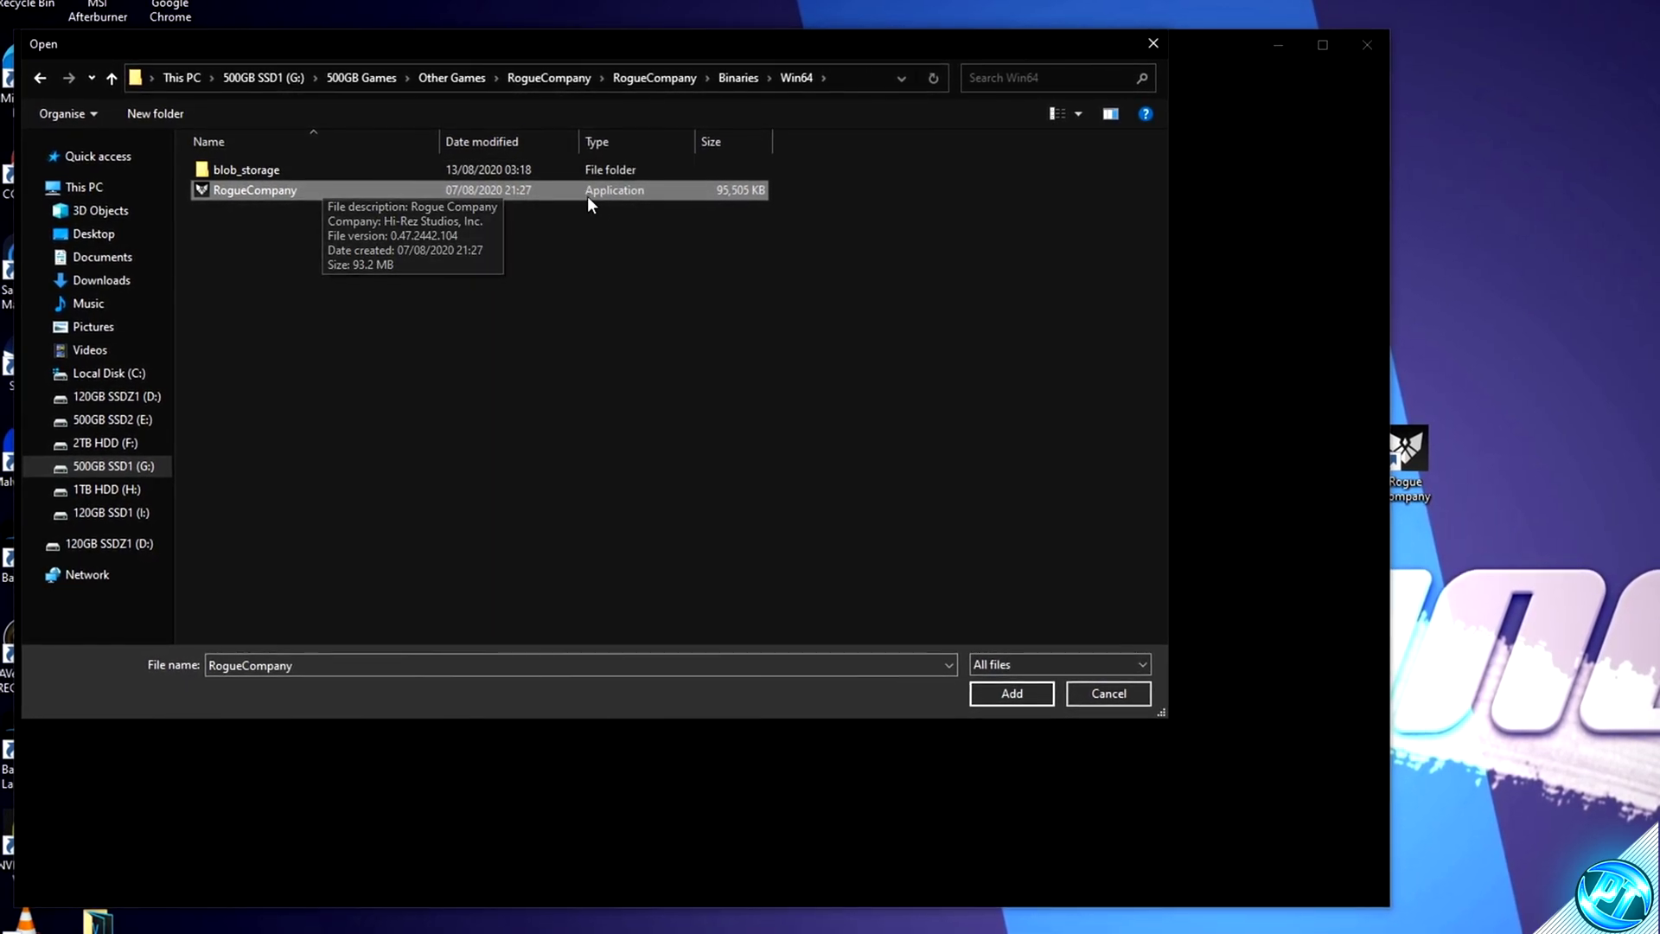
{"action": "left_click", "coordinate": [1011, 694]}
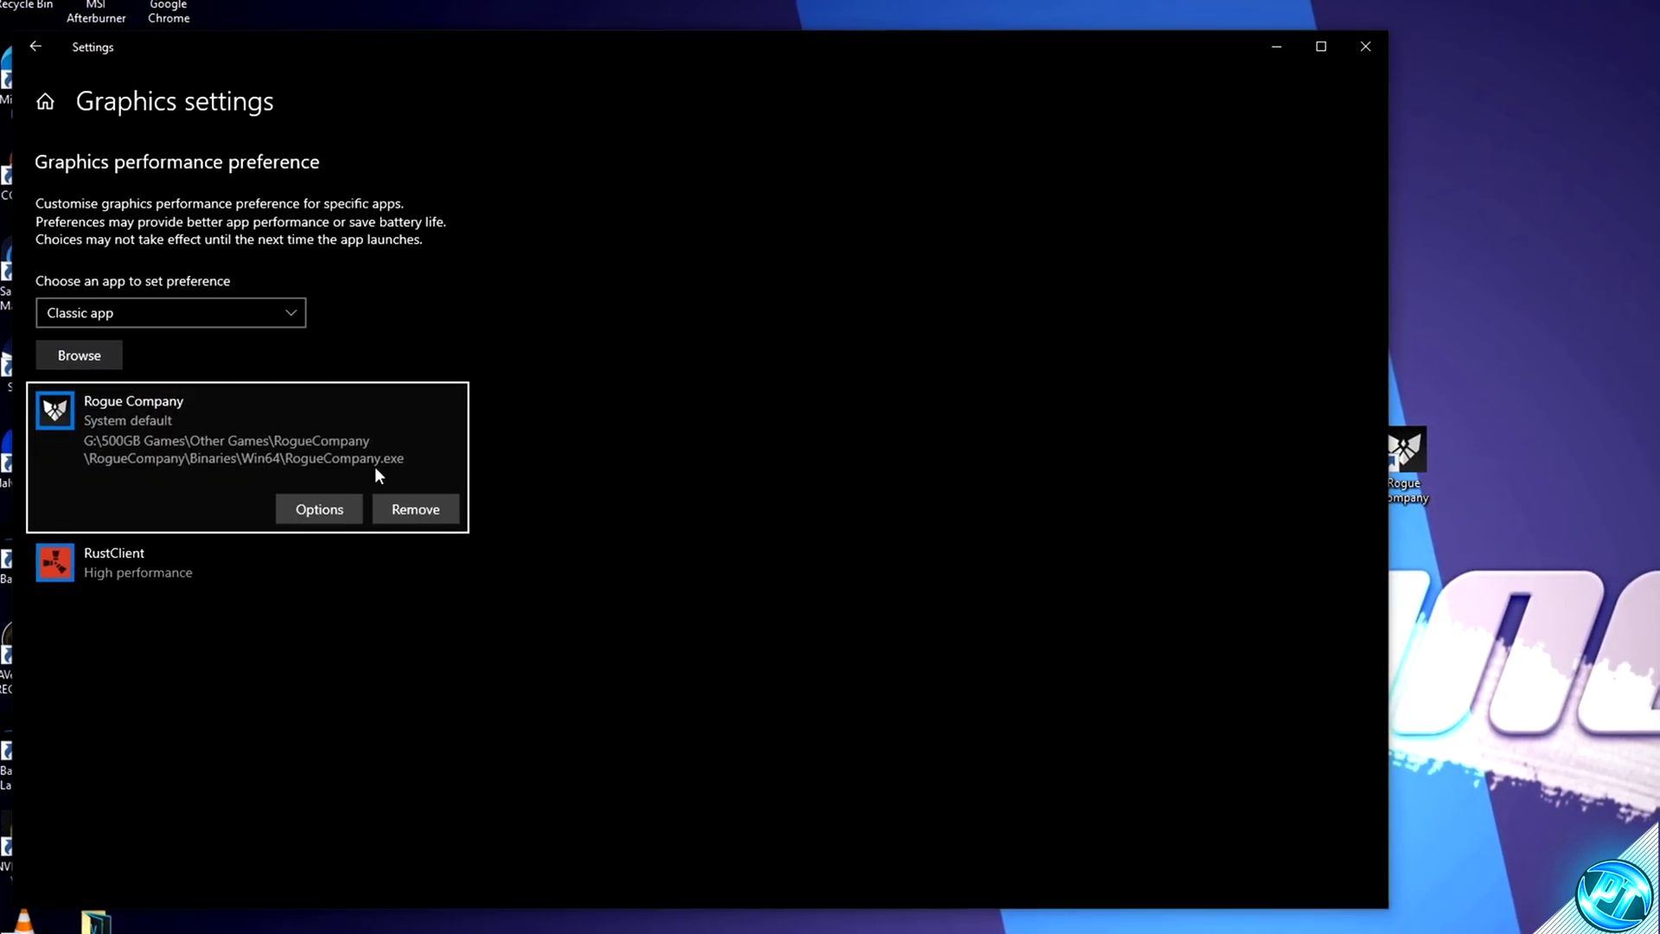
- Set Rogue Company's graphics preference to High performance, save it and close the settings window
{"action": "left_click", "coordinate": [324, 508]}
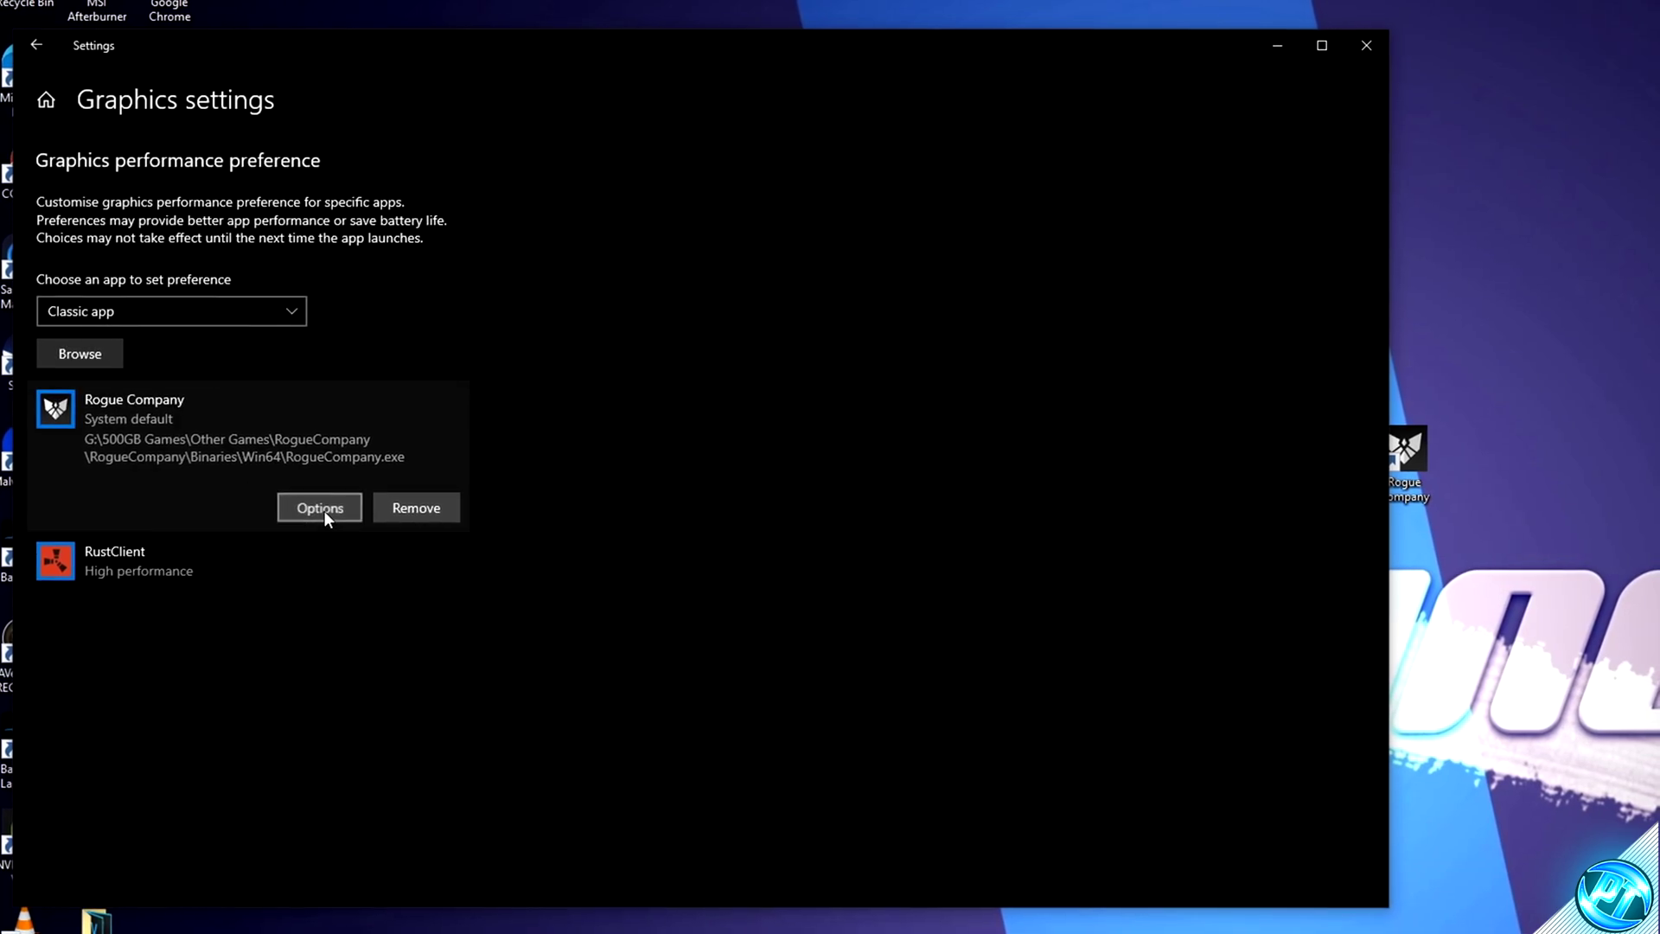
{"action": "left_click", "coordinate": [581, 531]}
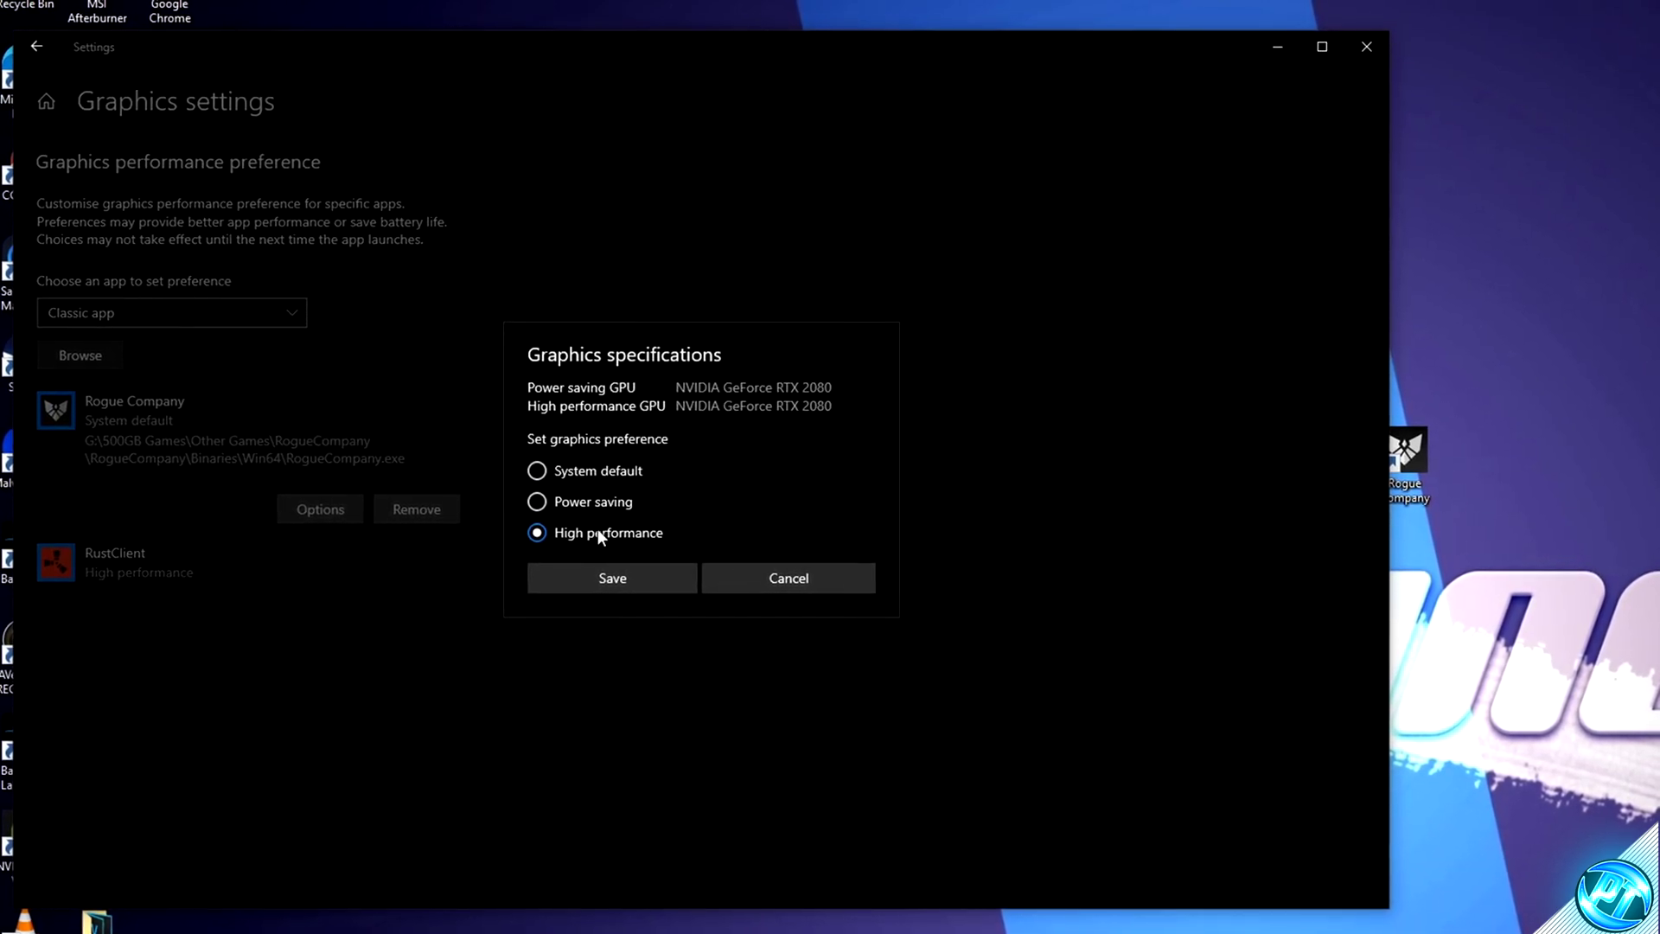
{"action": "left_click", "coordinate": [614, 581]}
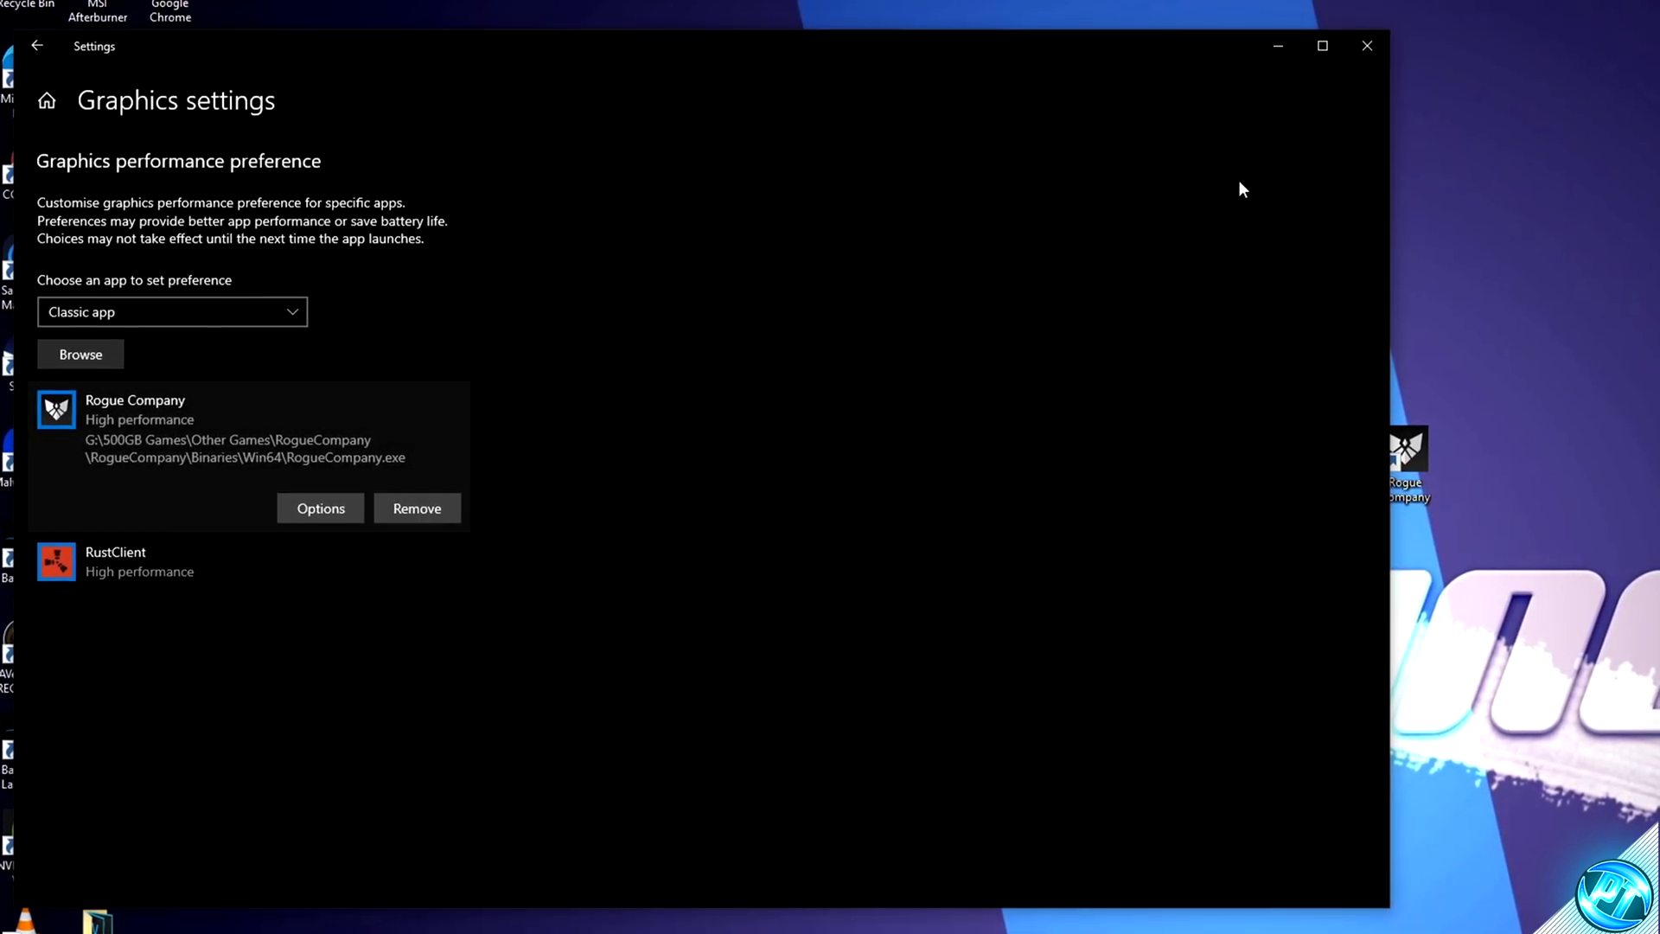
{"action": "left_click", "coordinate": [1356, 55]}
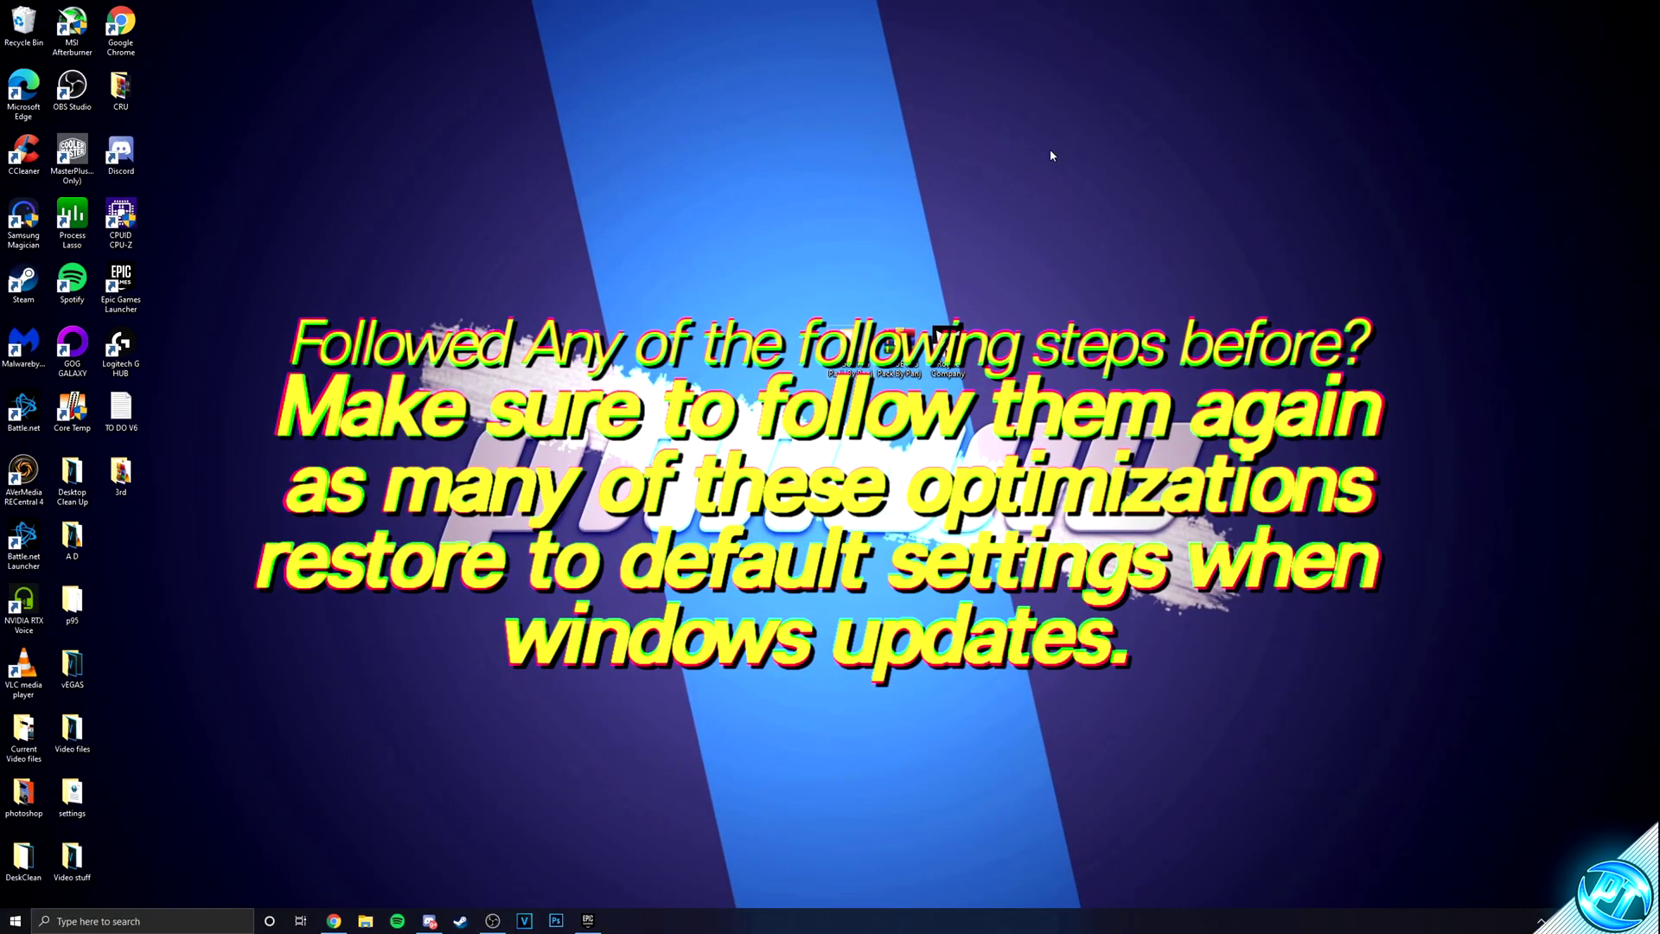
- Open the Power Options page through Edit power plan, review the preferred and additional plans, and minimize the window
{"action": "left_click", "coordinate": [19, 924]}
{"action": "type", "text": "power plan"}
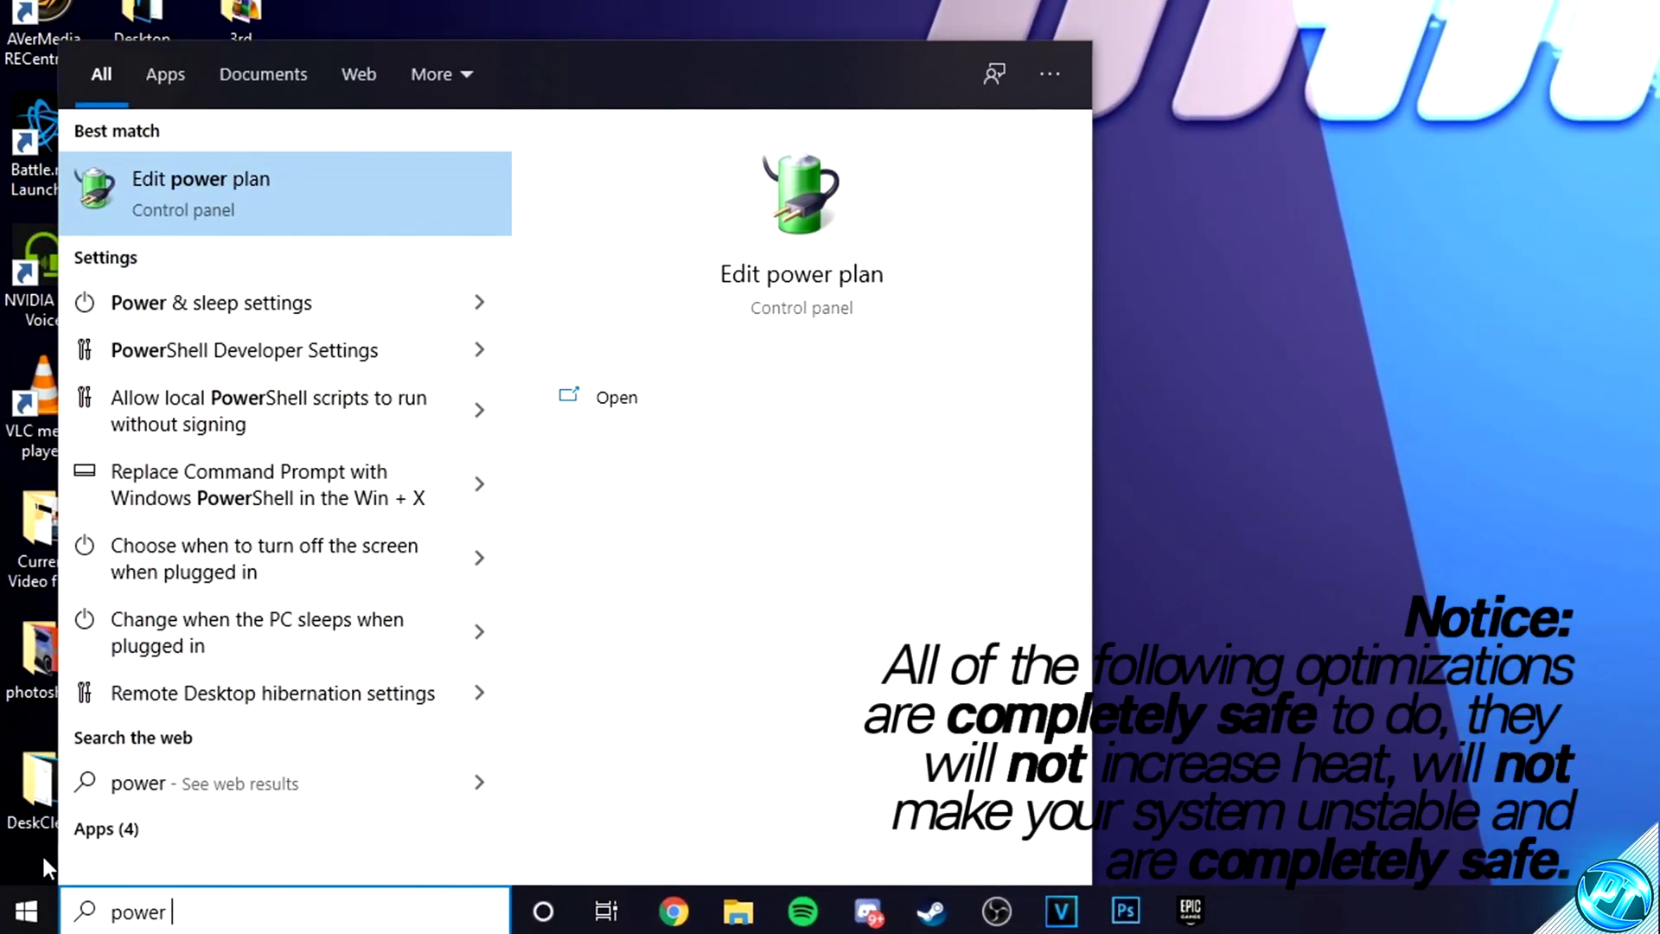
{"action": "left_click", "coordinate": [187, 199]}
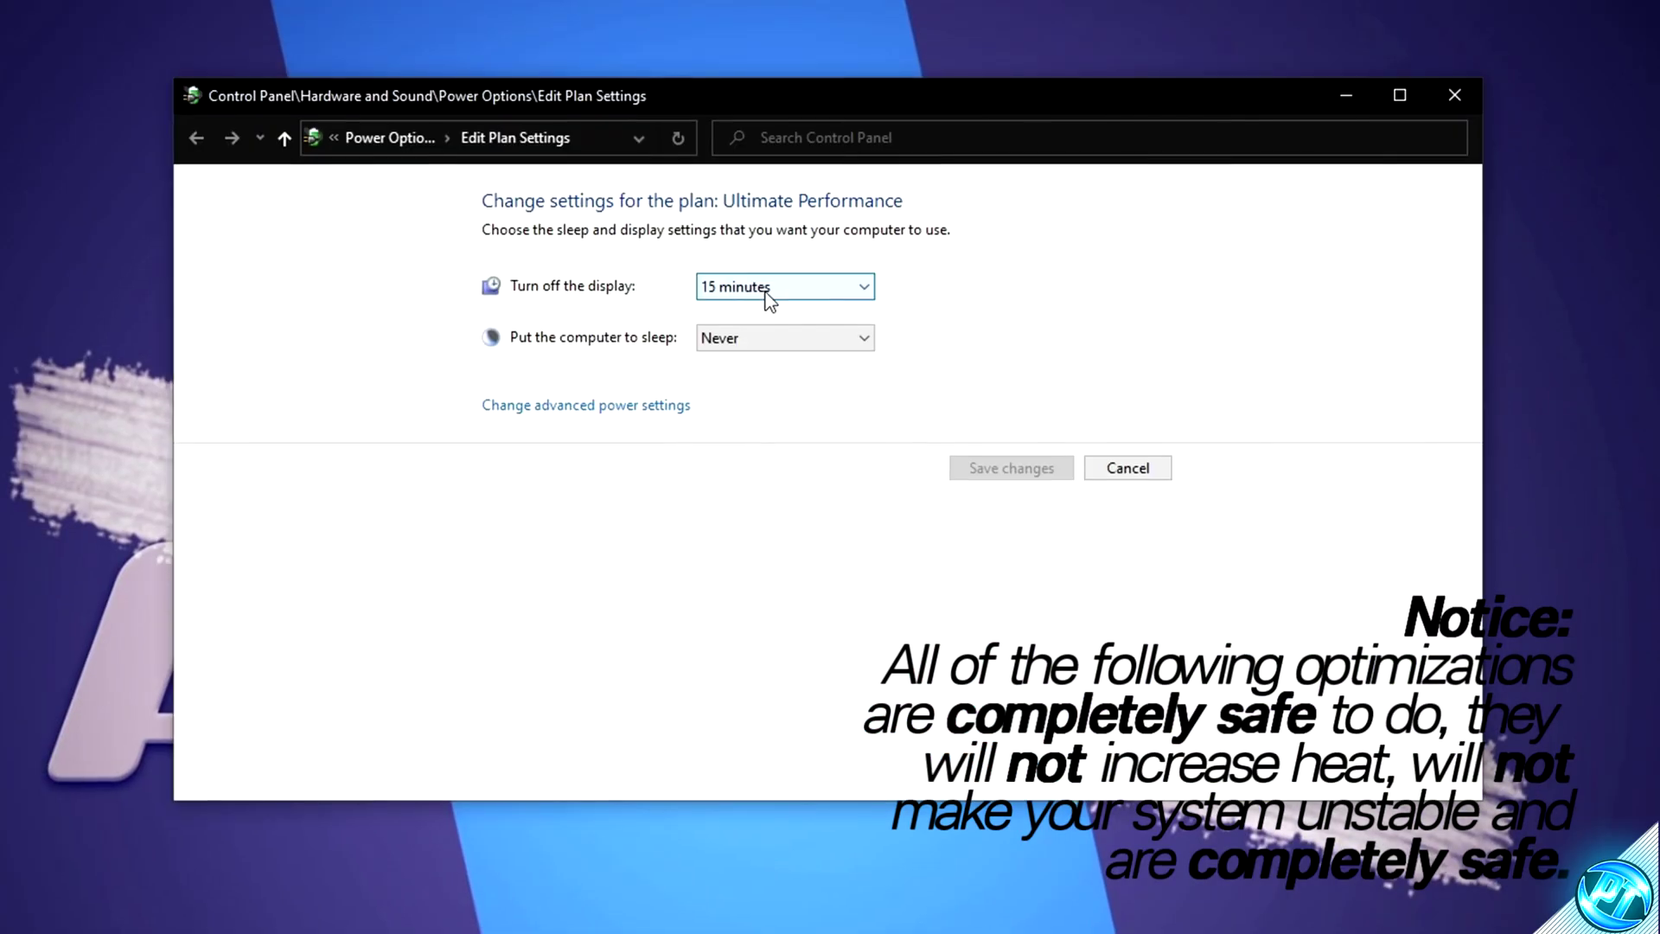
{"action": "left_click", "coordinate": [389, 137]}
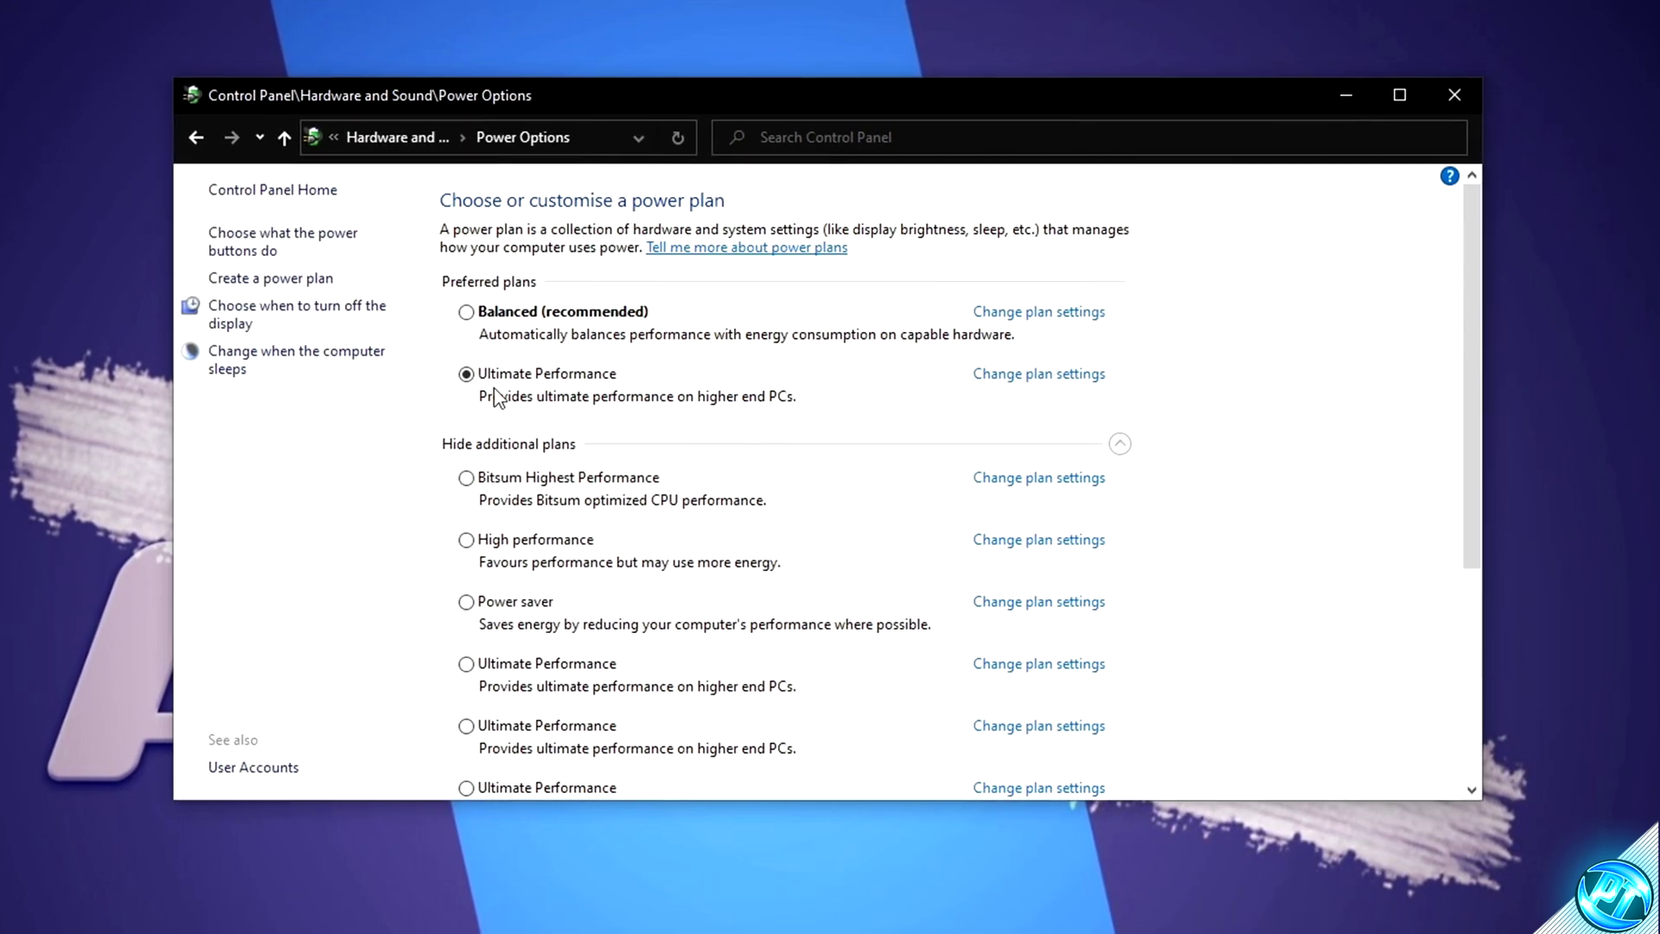
{"action": "left_click", "coordinate": [454, 445]}
{"action": "left_click", "coordinate": [458, 446]}
{"action": "scroll", "coordinate": [638, 482], "scroll_direction": "up", "scroll_amount": 2}
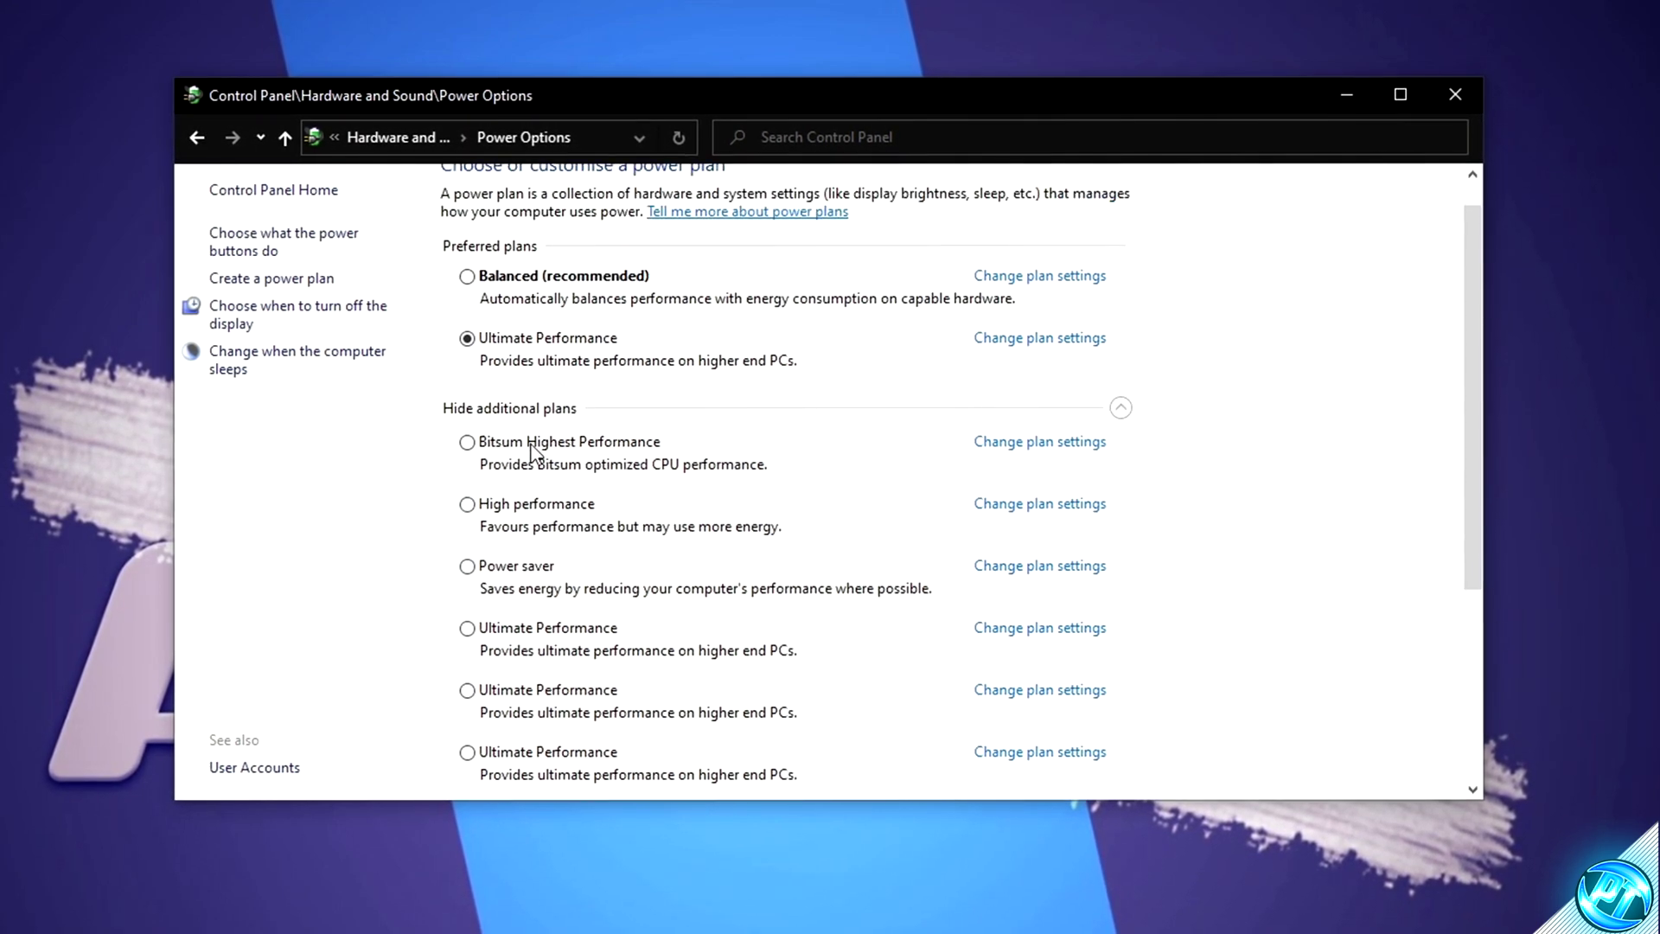
{"action": "scroll", "coordinate": [562, 407], "scroll_direction": "down", "scroll_amount": 3}
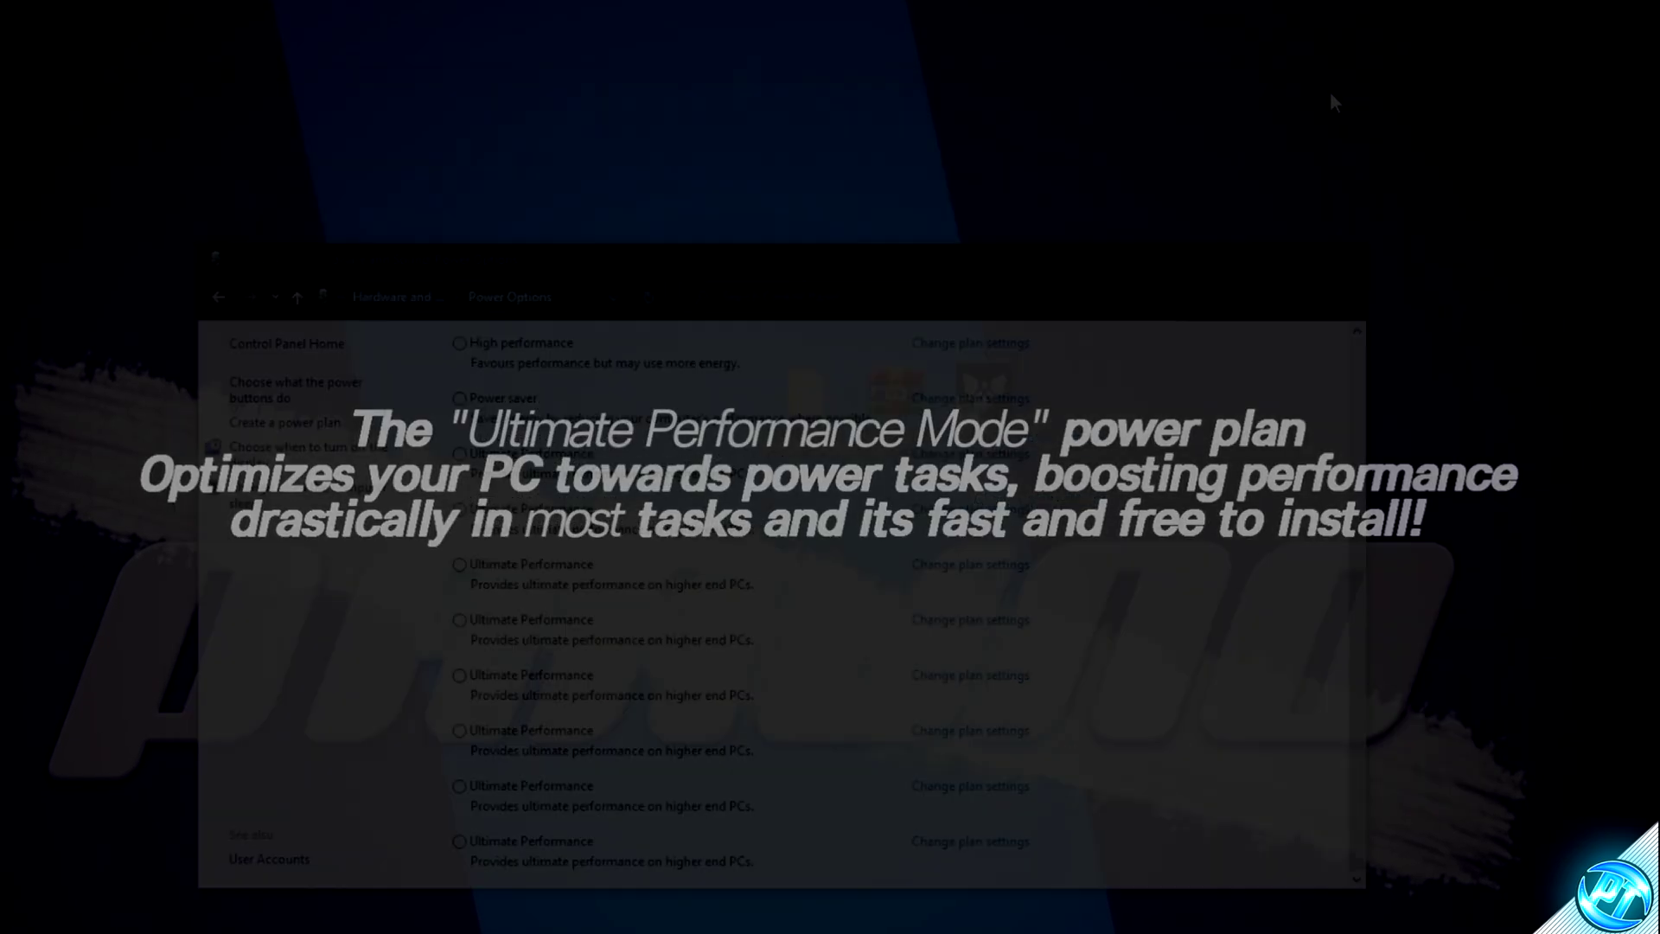
{"action": "left_click", "coordinate": [1330, 92]}
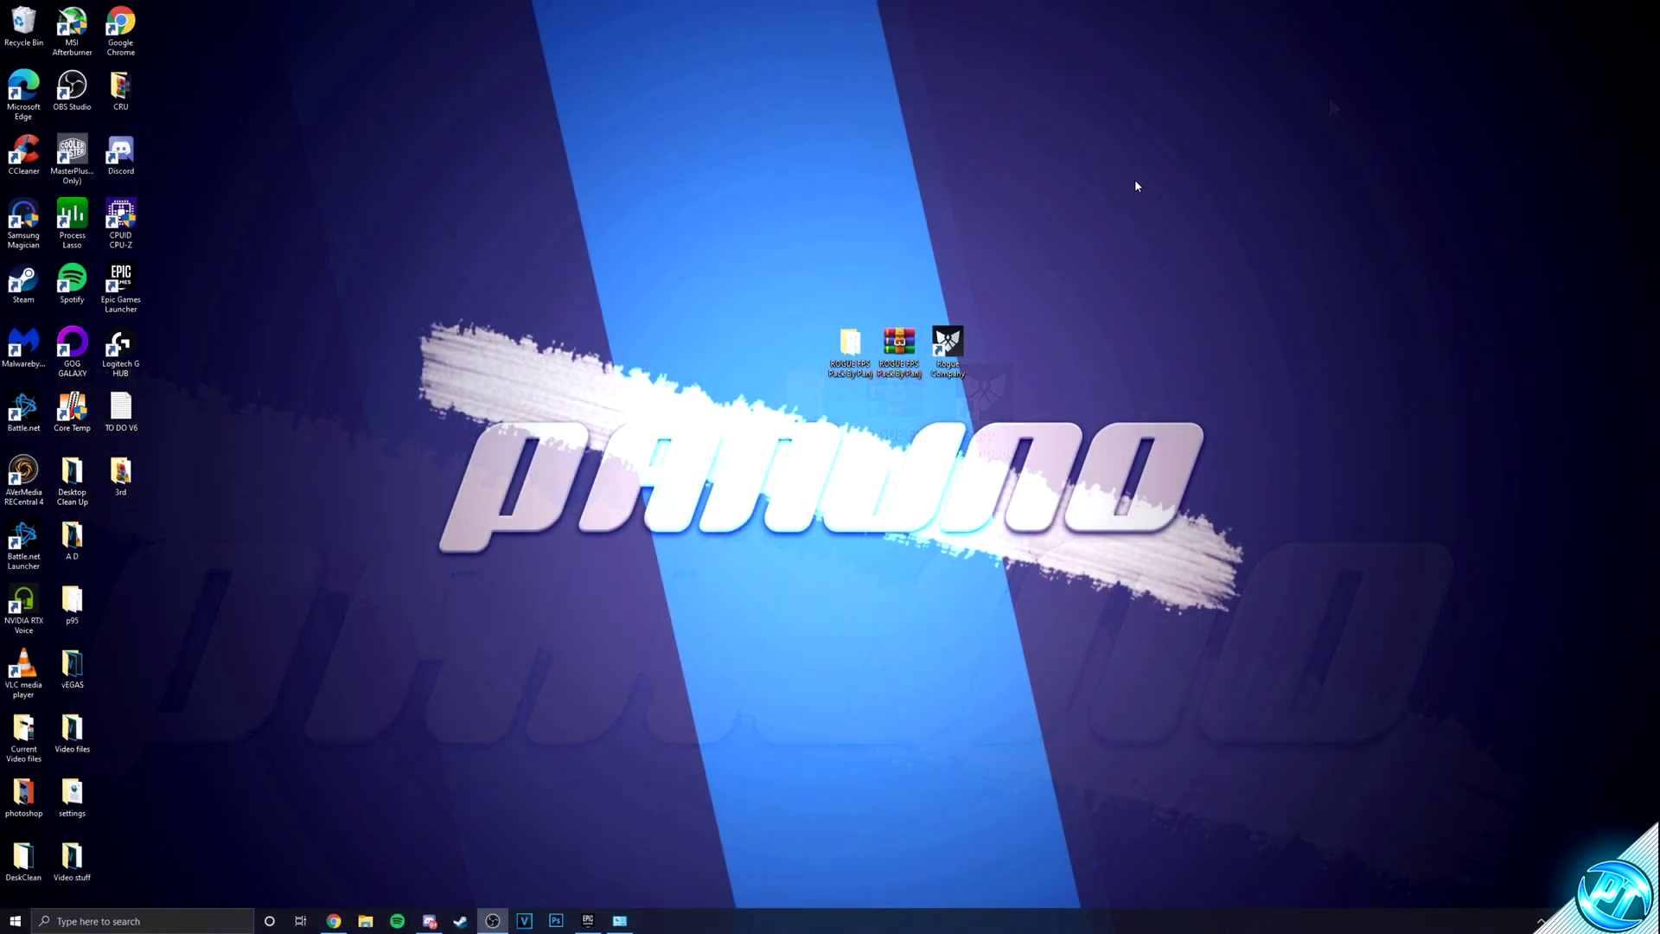
- Copy the full powercfg command from the Command text file in the ROGUE FPS Pack folder, and close both windows
{"action": "double_click", "coordinate": [846, 350]}
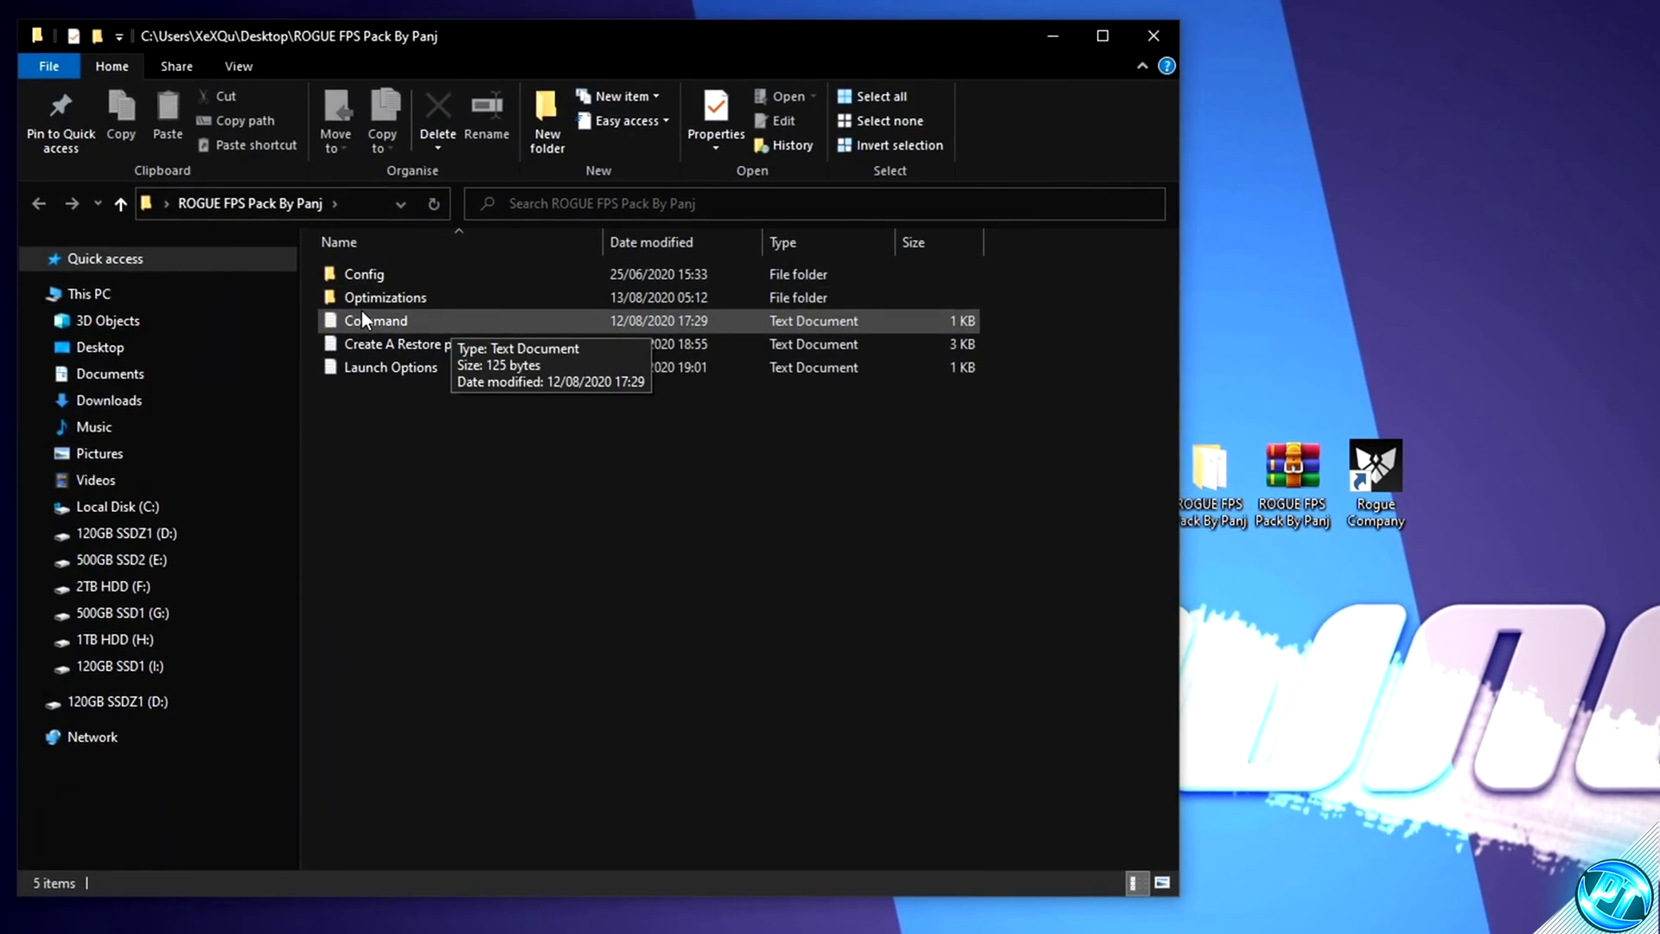
{"action": "double_click", "coordinate": [422, 322]}
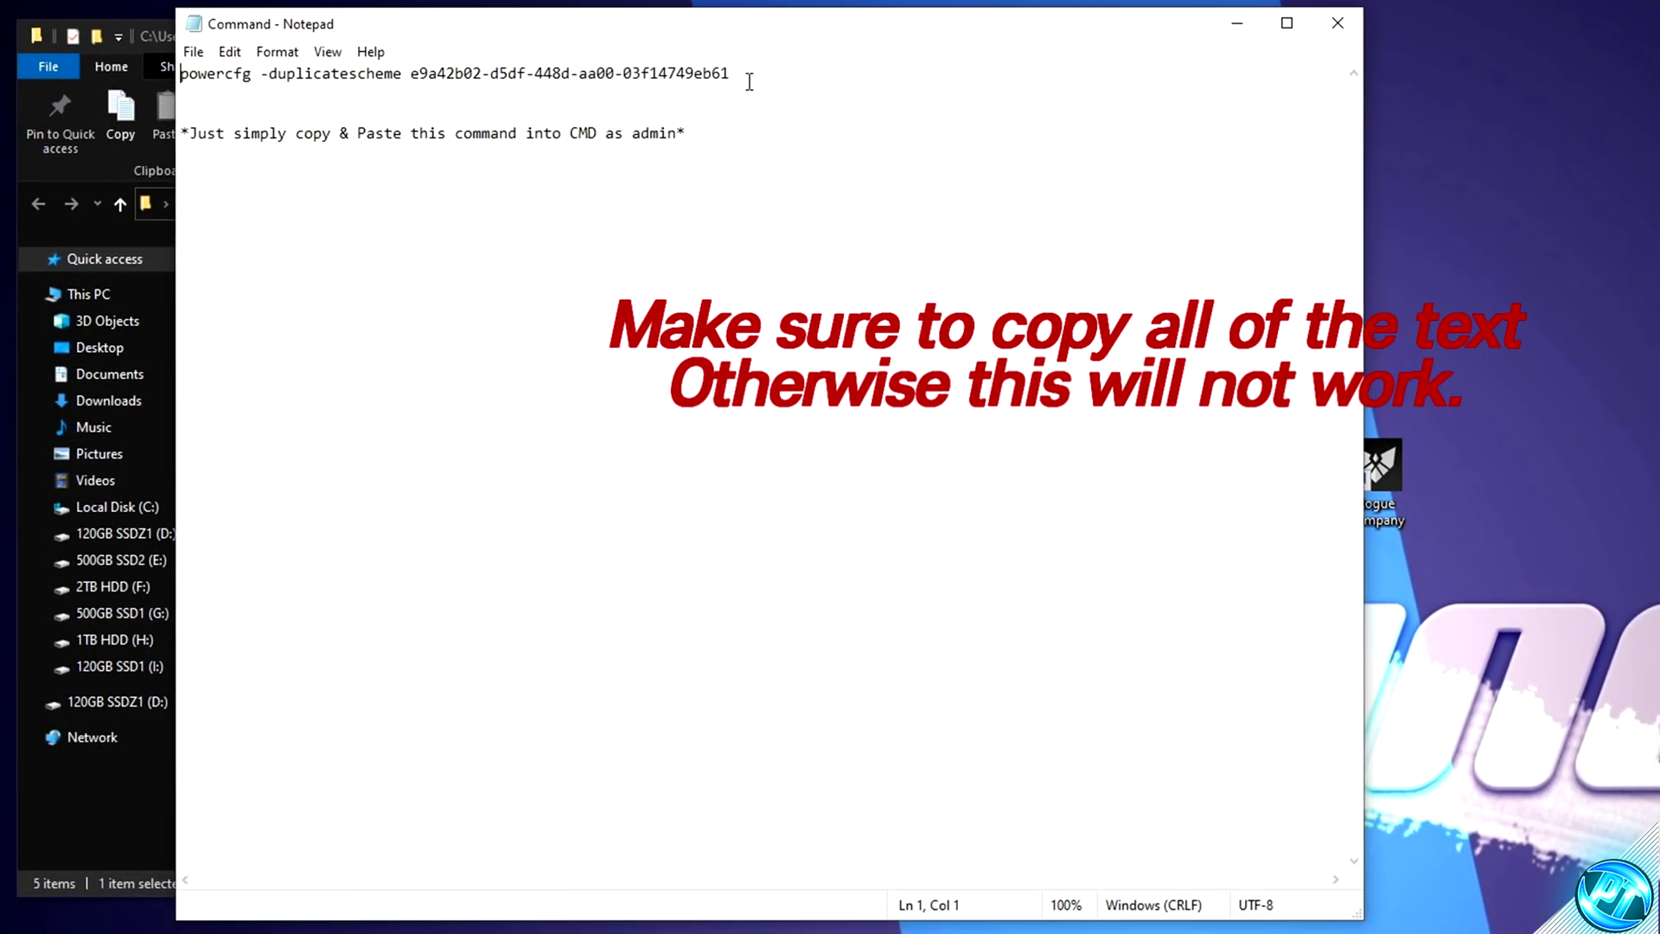
{"action": "left_click_drag", "start_coordinate": [744, 74], "coordinate": [184, 75]}
{"action": "right_click", "coordinate": [230, 75]}
{"action": "left_click", "coordinate": [299, 139]}
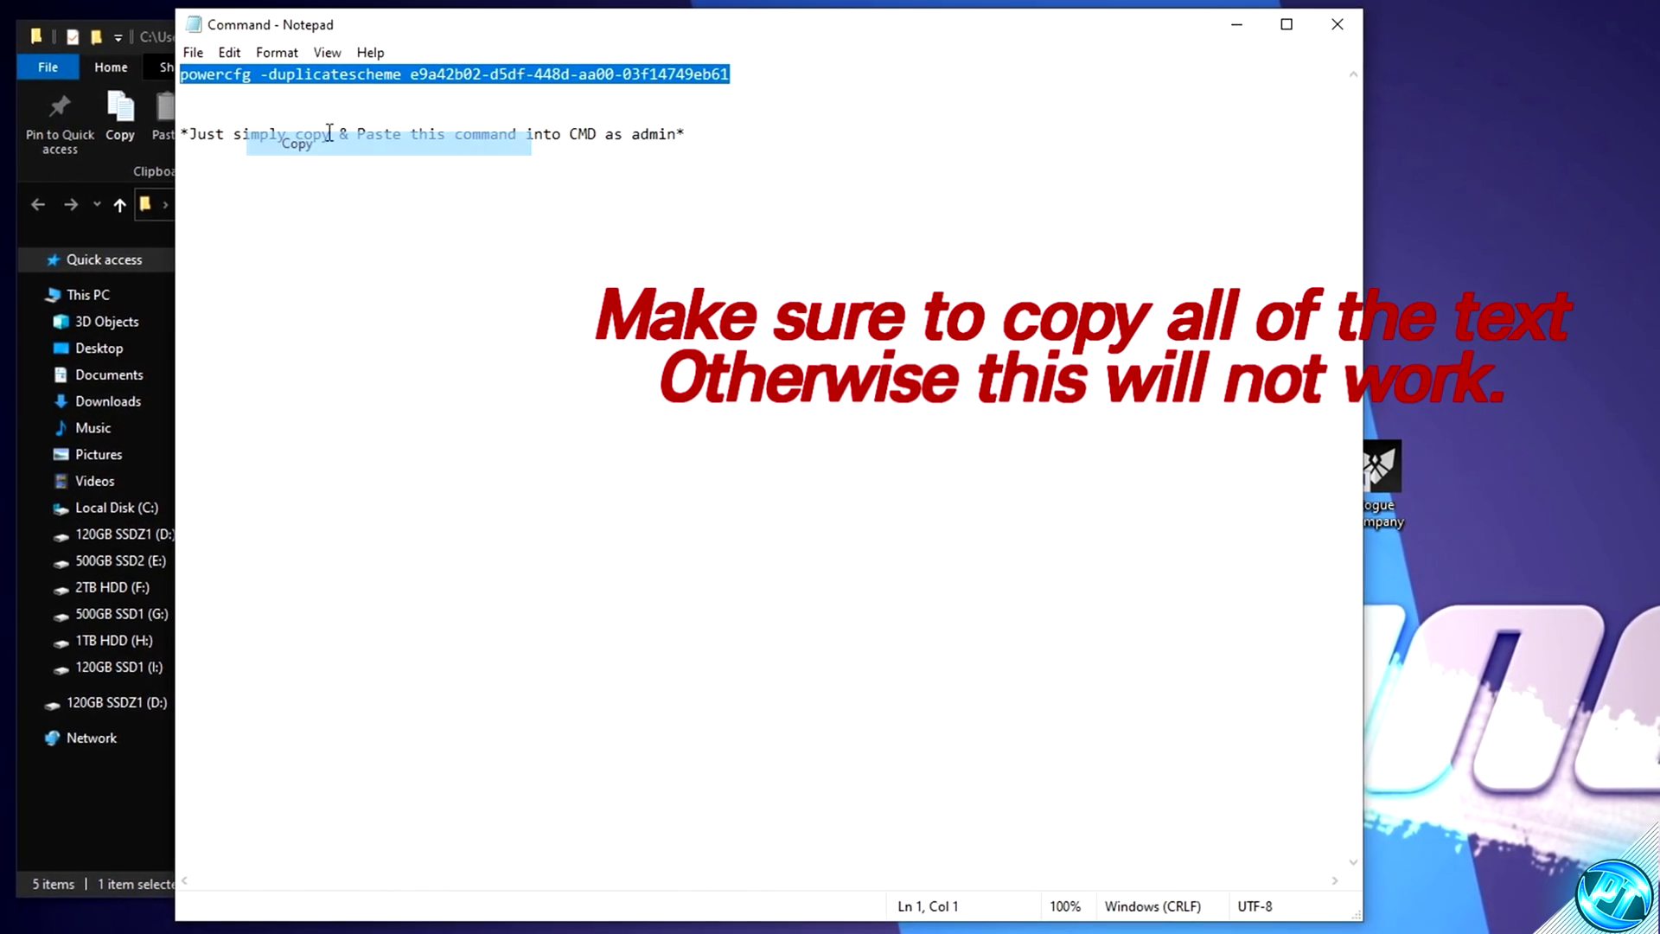
{"action": "left_click", "coordinate": [1338, 24]}
{"action": "left_click", "coordinate": [1156, 19]}
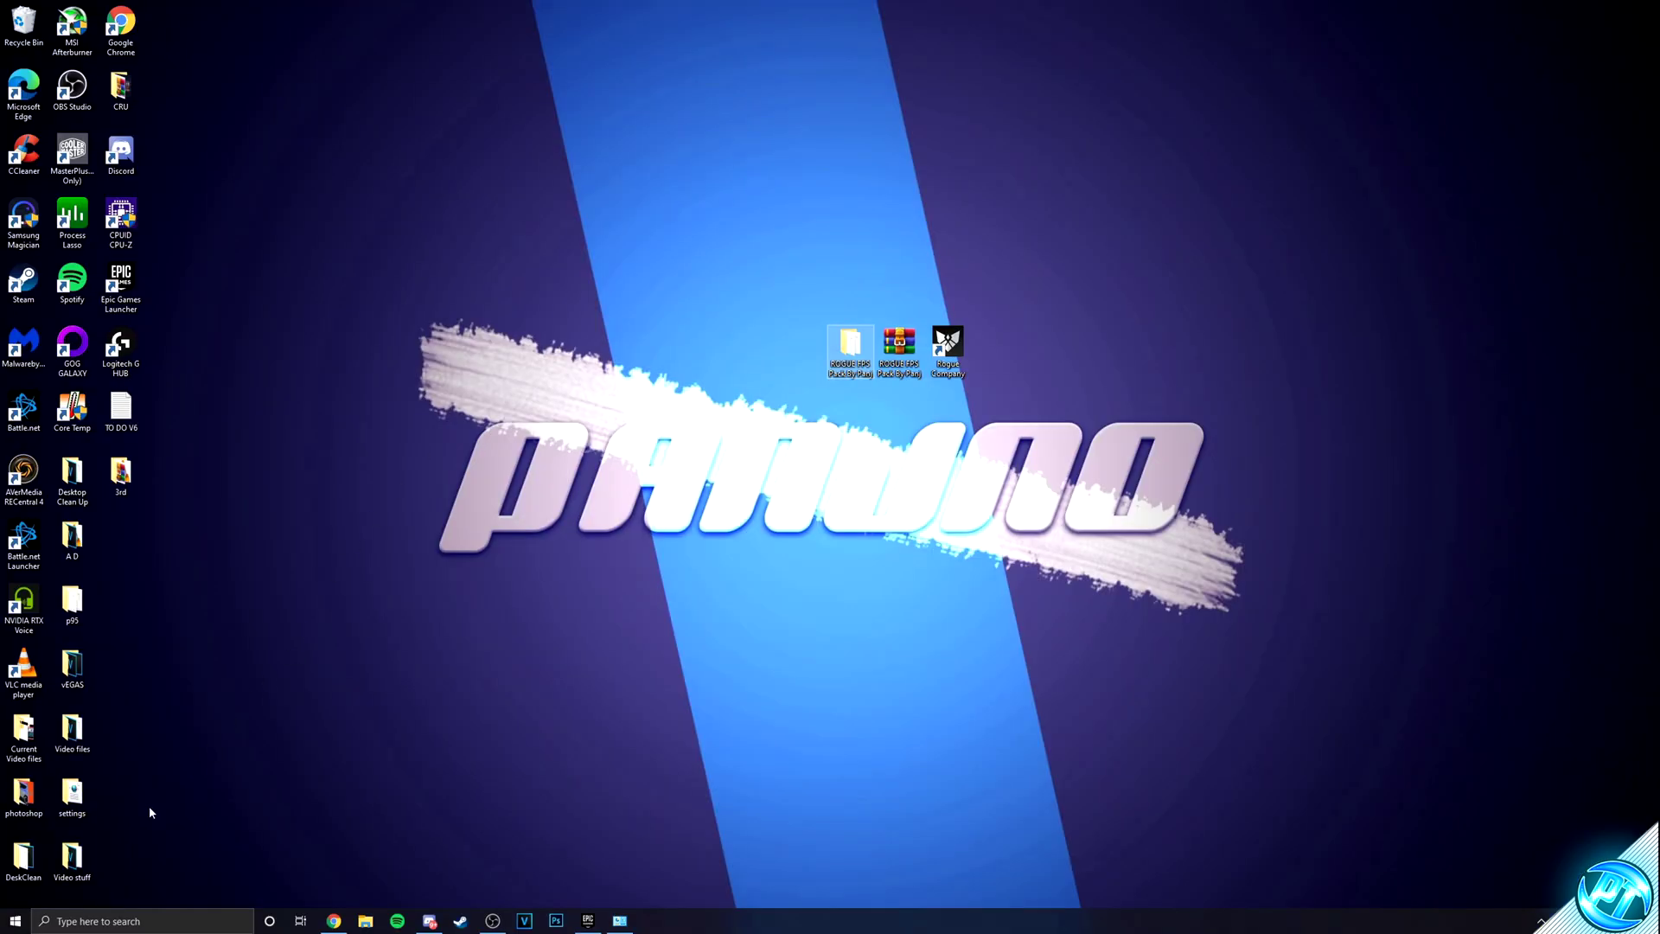
- Run powercfg -duplicatescheme e9a42b02-d5df-448d-aa00-03f14749eb61 in a Command Prompt opened as administrator, and close the prompt
{"action": "left_click", "coordinate": [12, 923]}
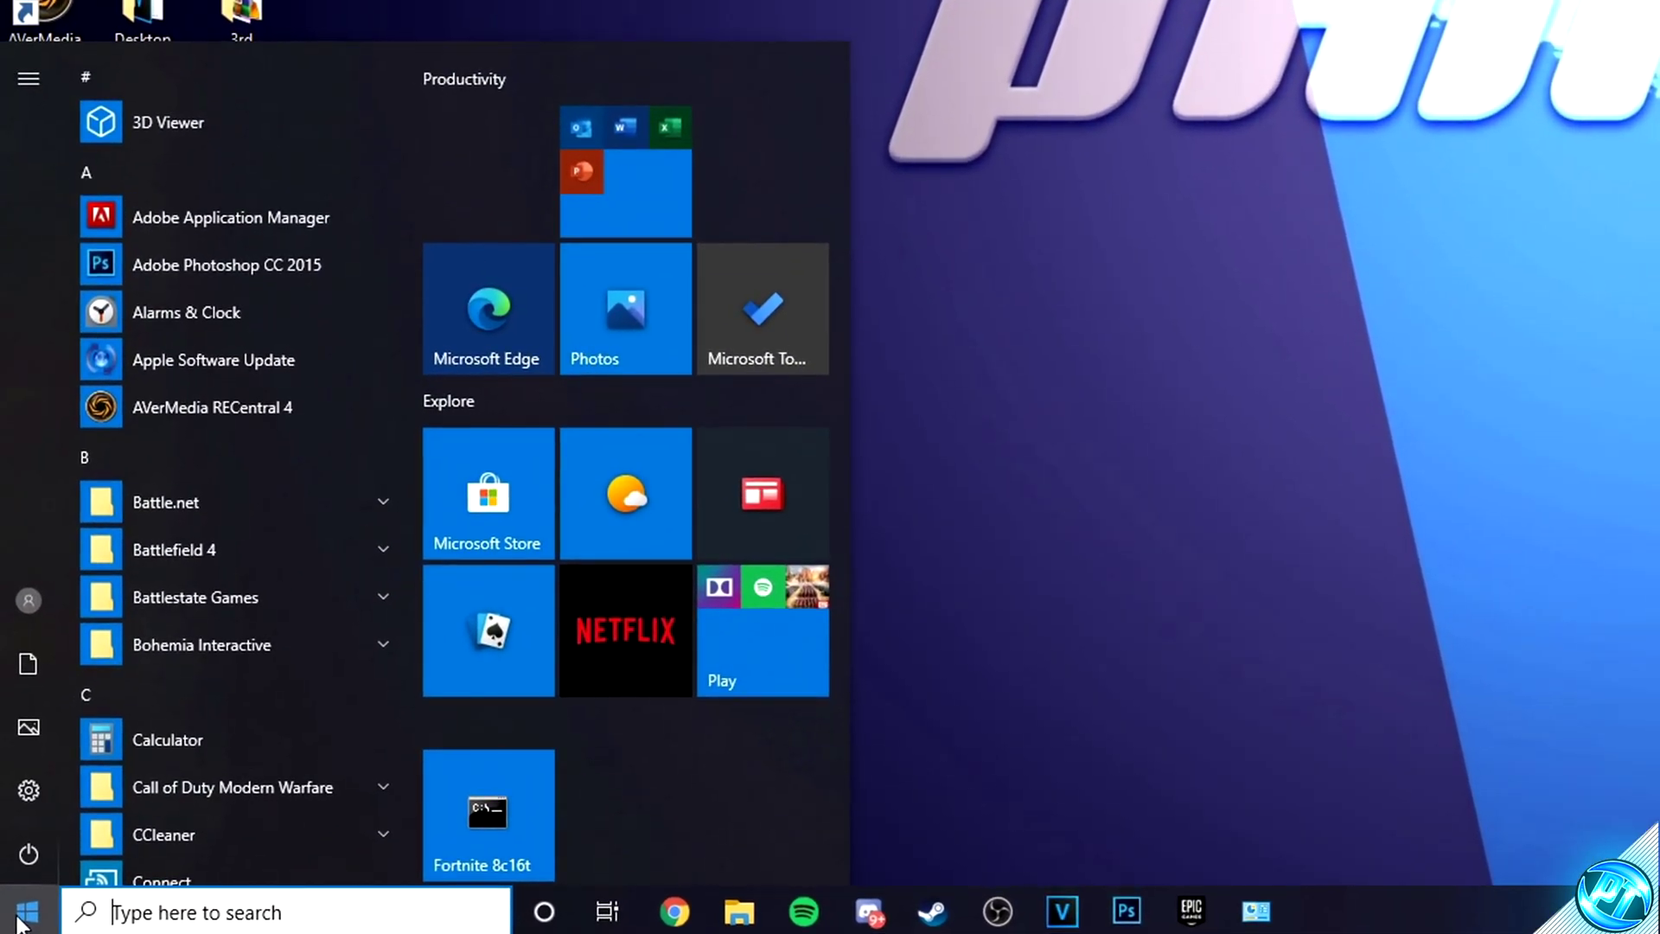
{"action": "type", "text": "cmd"}
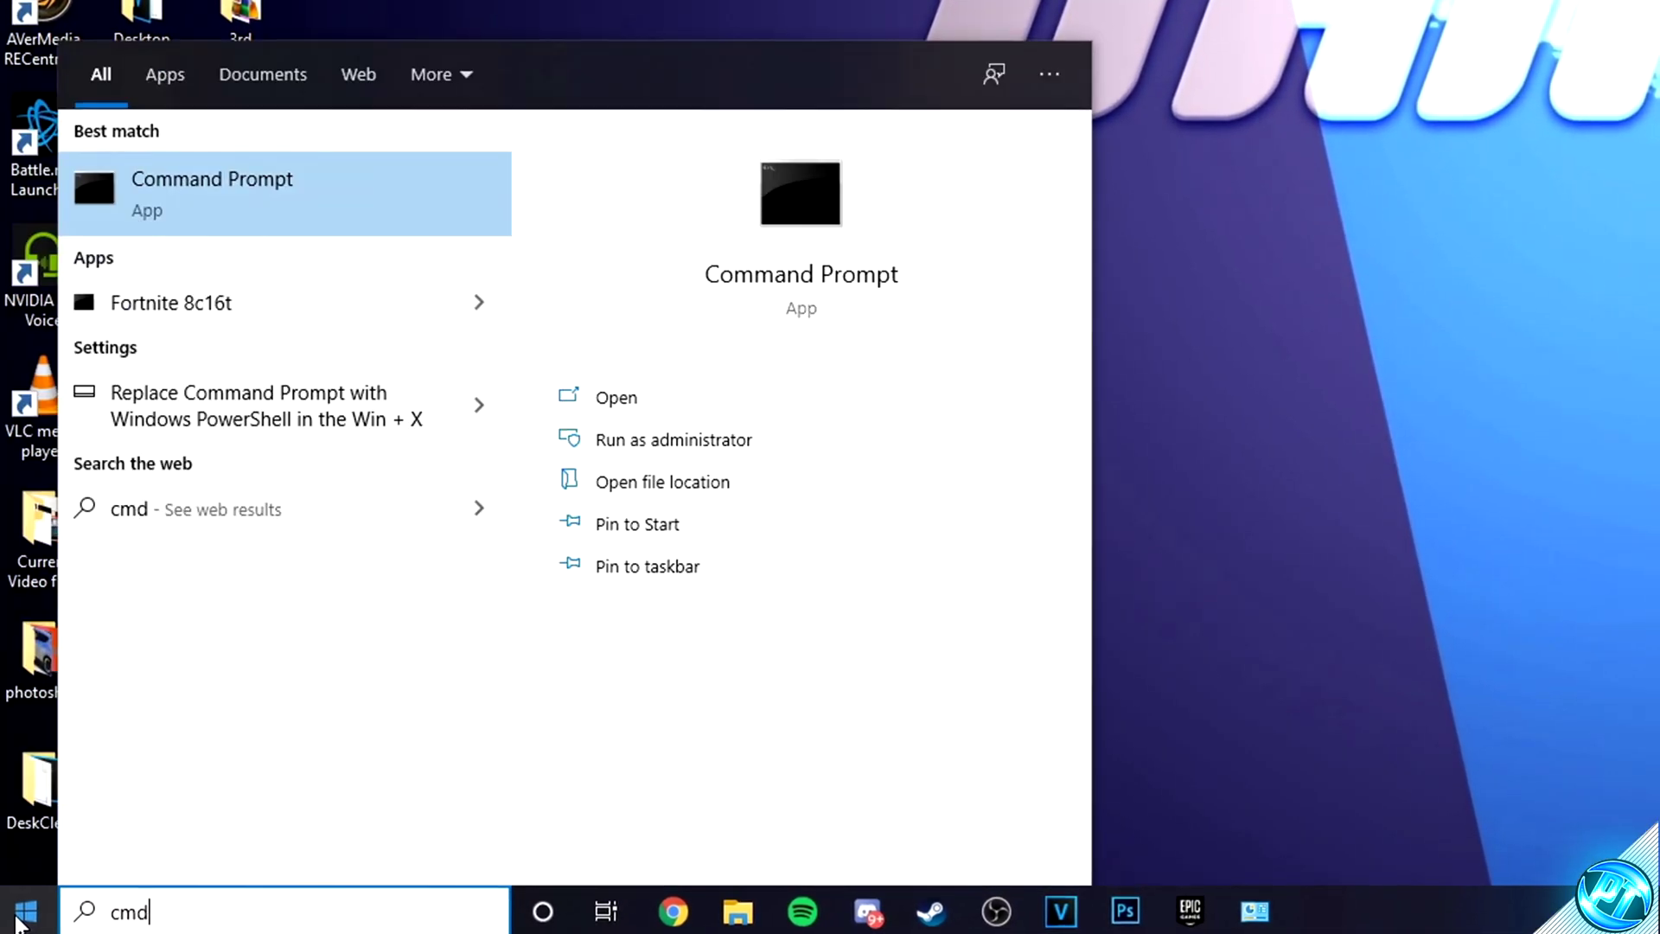
{"action": "right_click", "coordinate": [320, 194]}
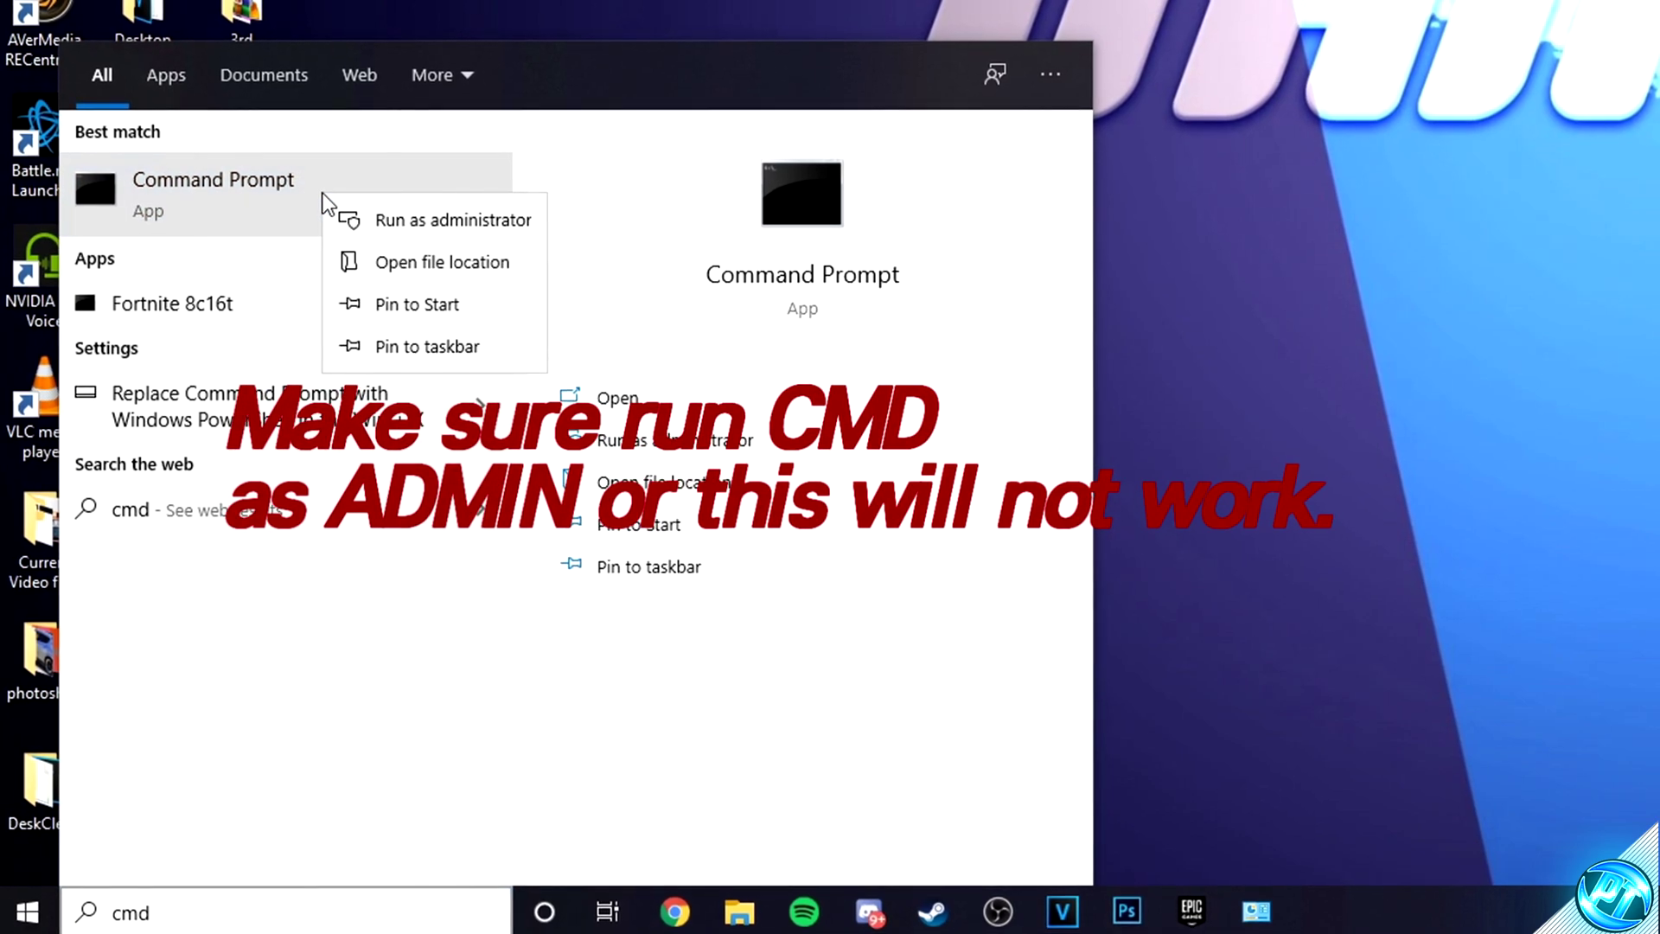
{"action": "left_click", "coordinate": [445, 223]}
{"action": "left_click", "coordinate": [1456, 149]}
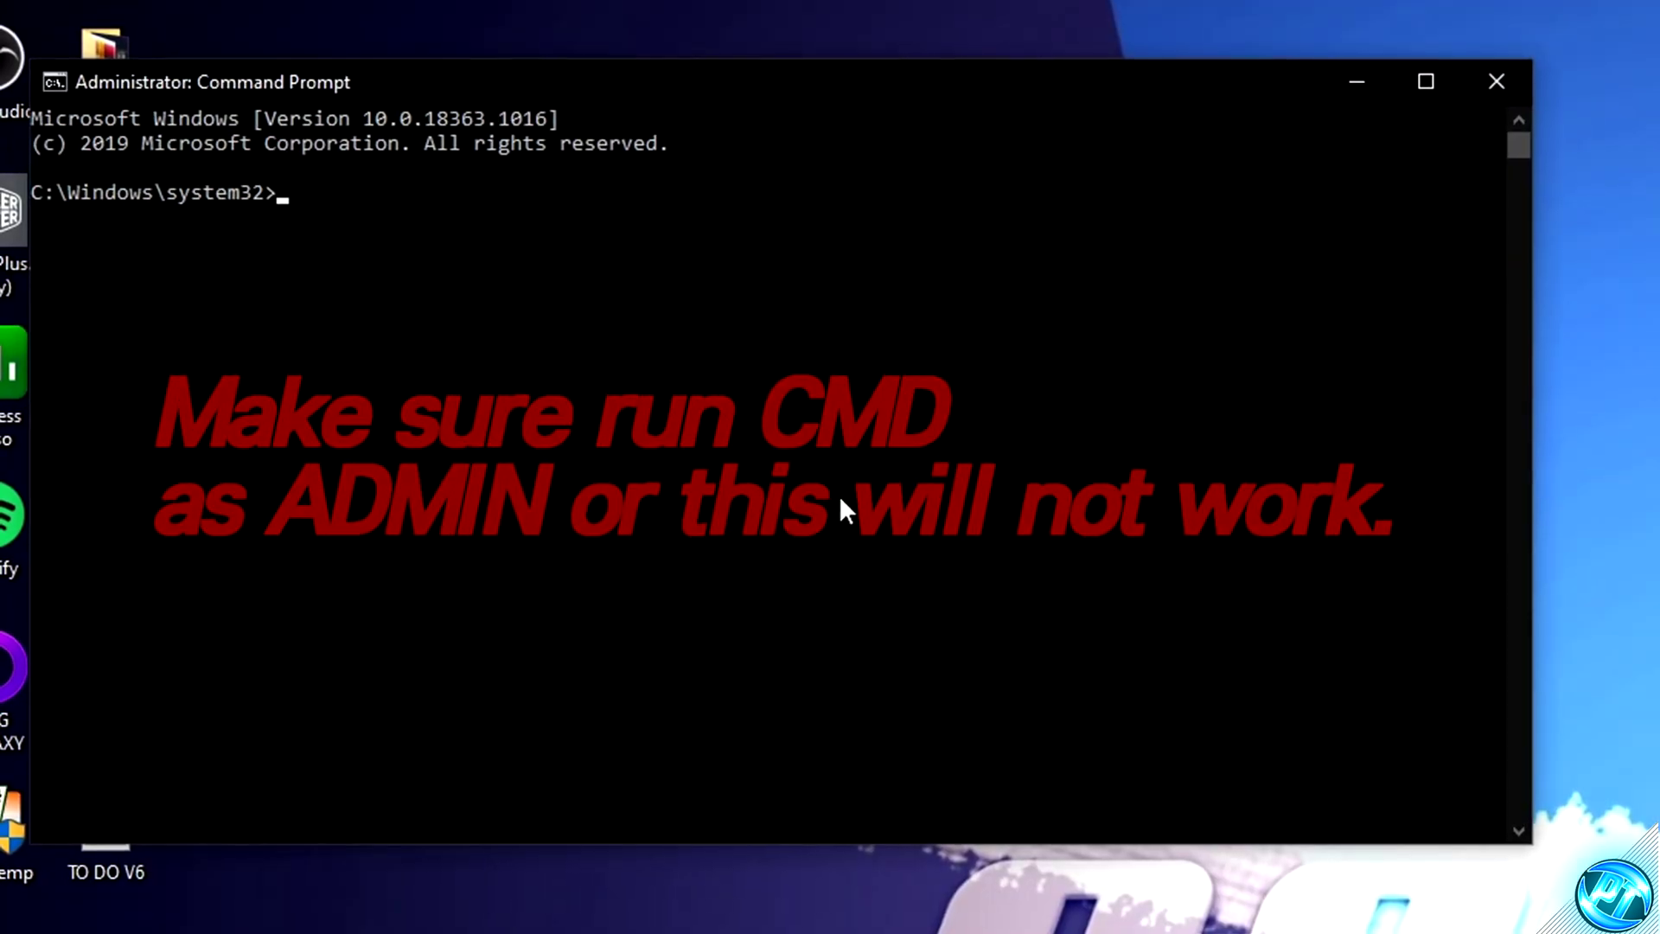
{"action": "key", "text": "ctrl+v"}
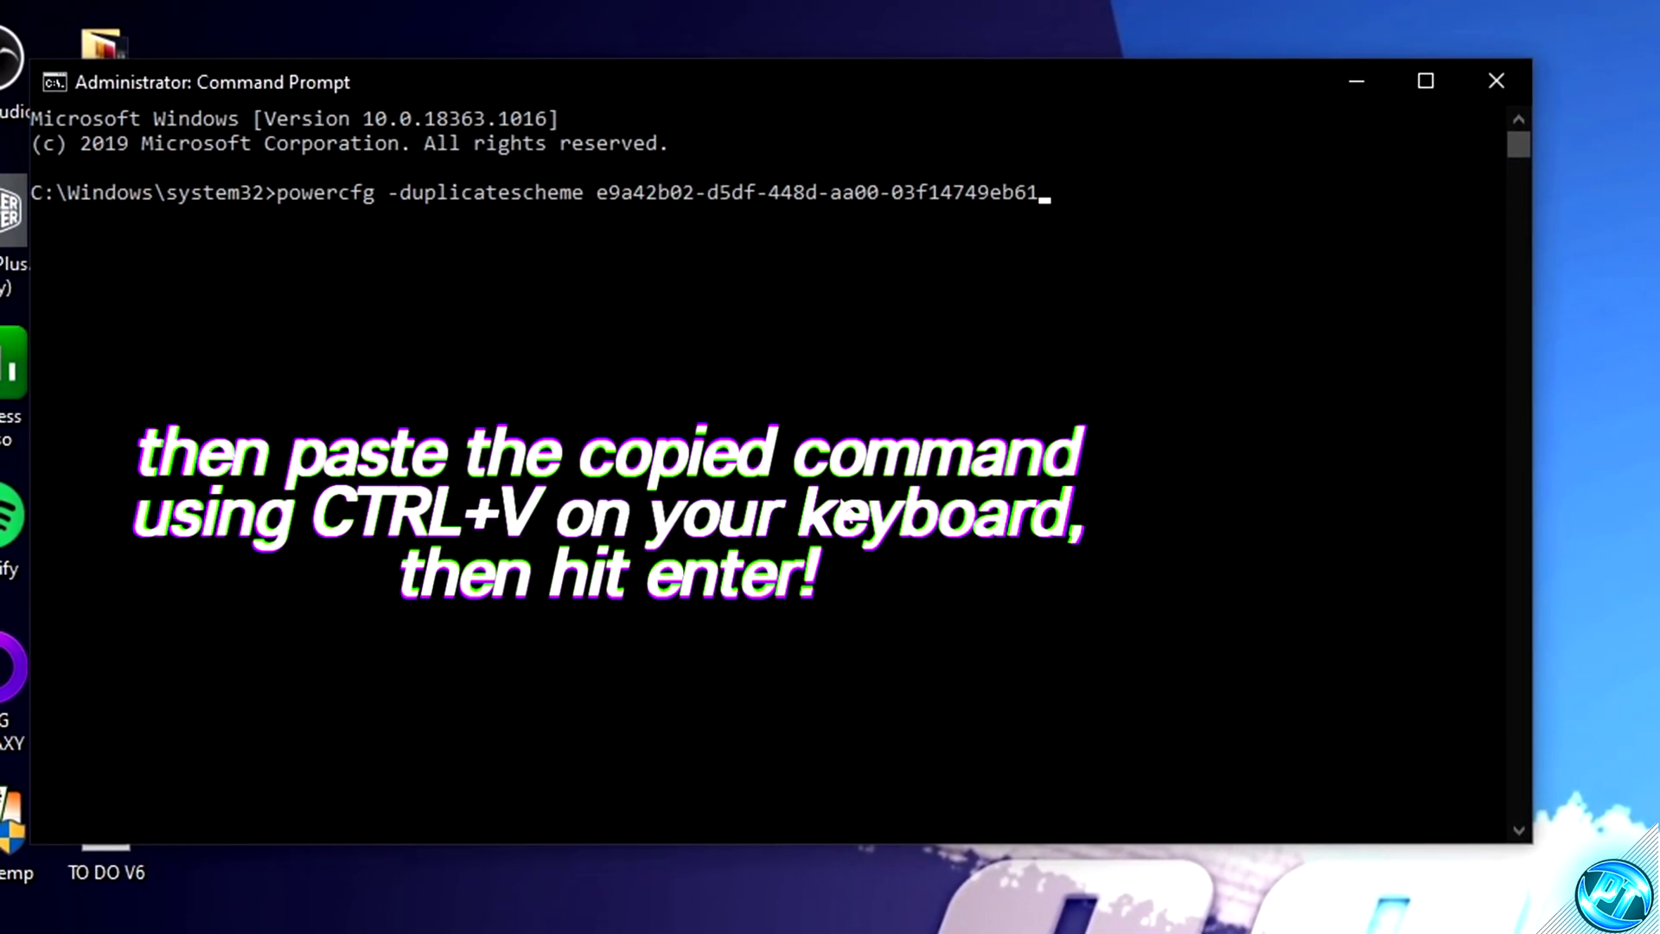
{"action": "key", "text": "Return"}
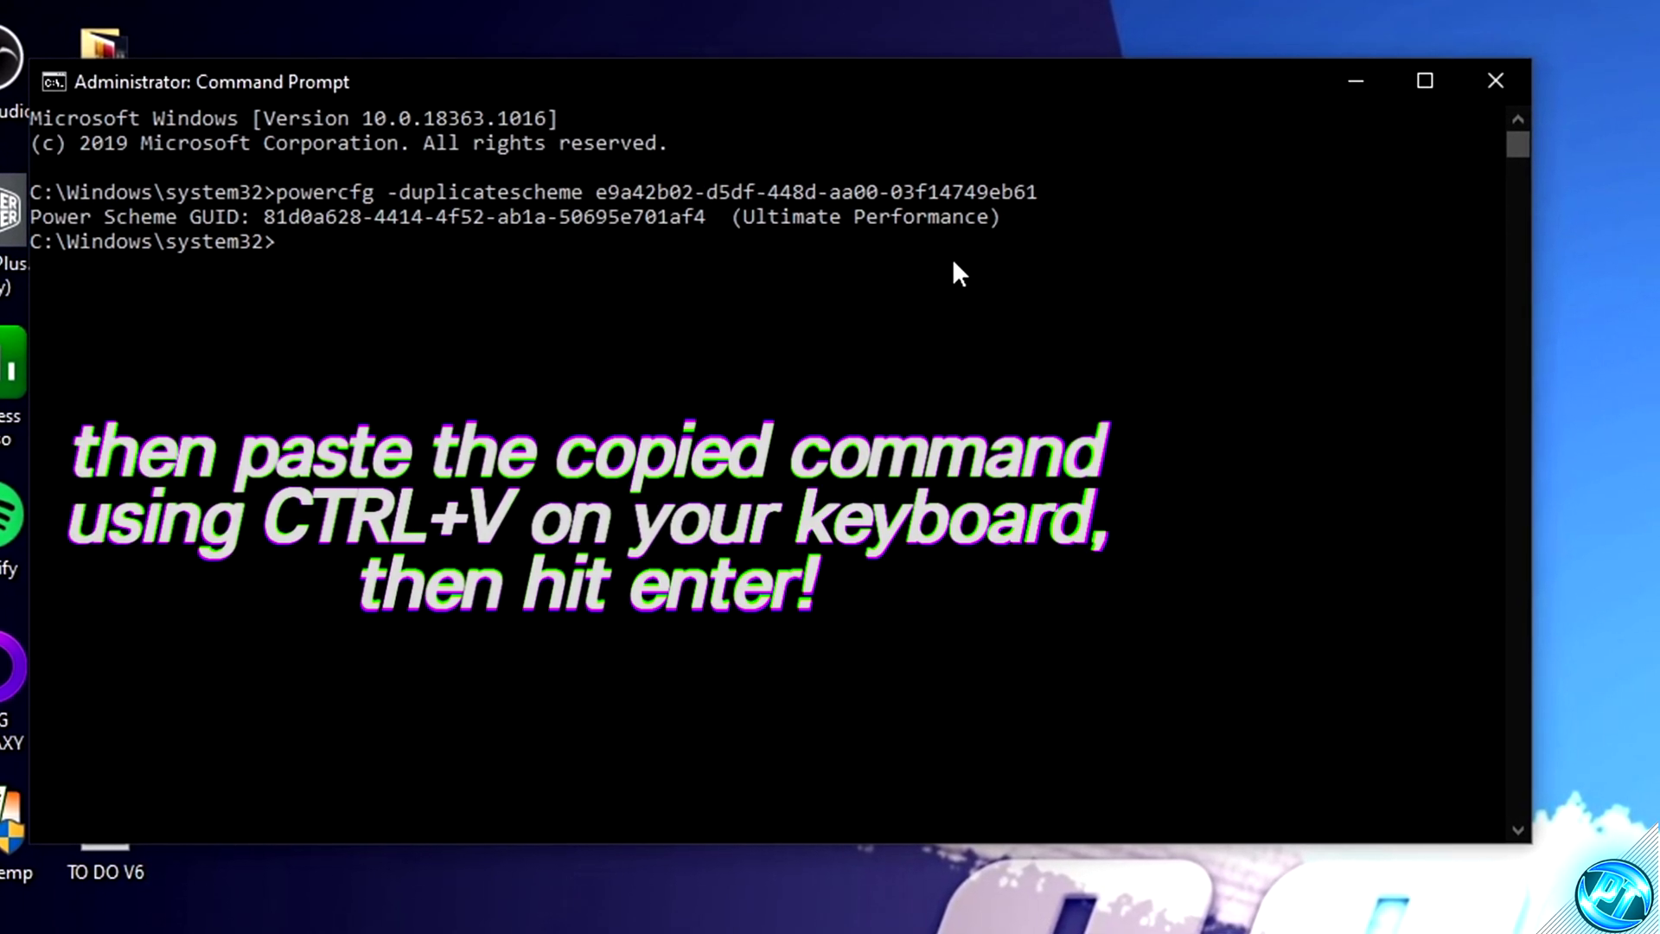
{"action": "left_click", "coordinate": [1497, 78]}
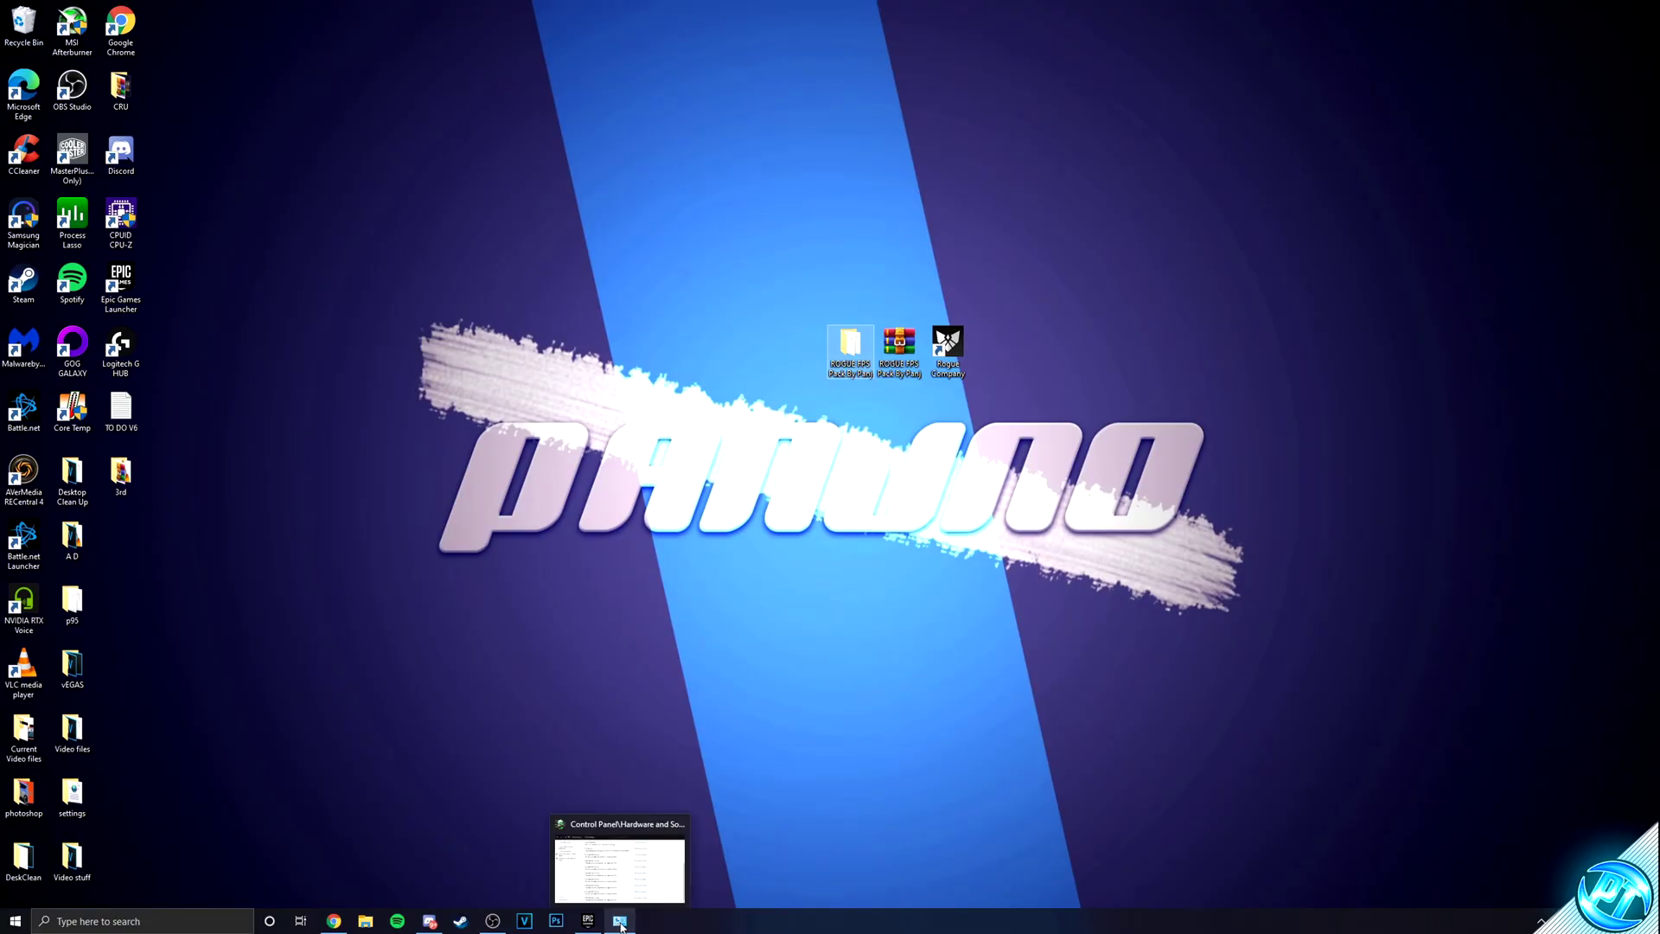
- Return to the Power Options window, refresh the list of power plans and look for the Ultimate Performance plan
{"action": "left_click", "coordinate": [620, 922]}
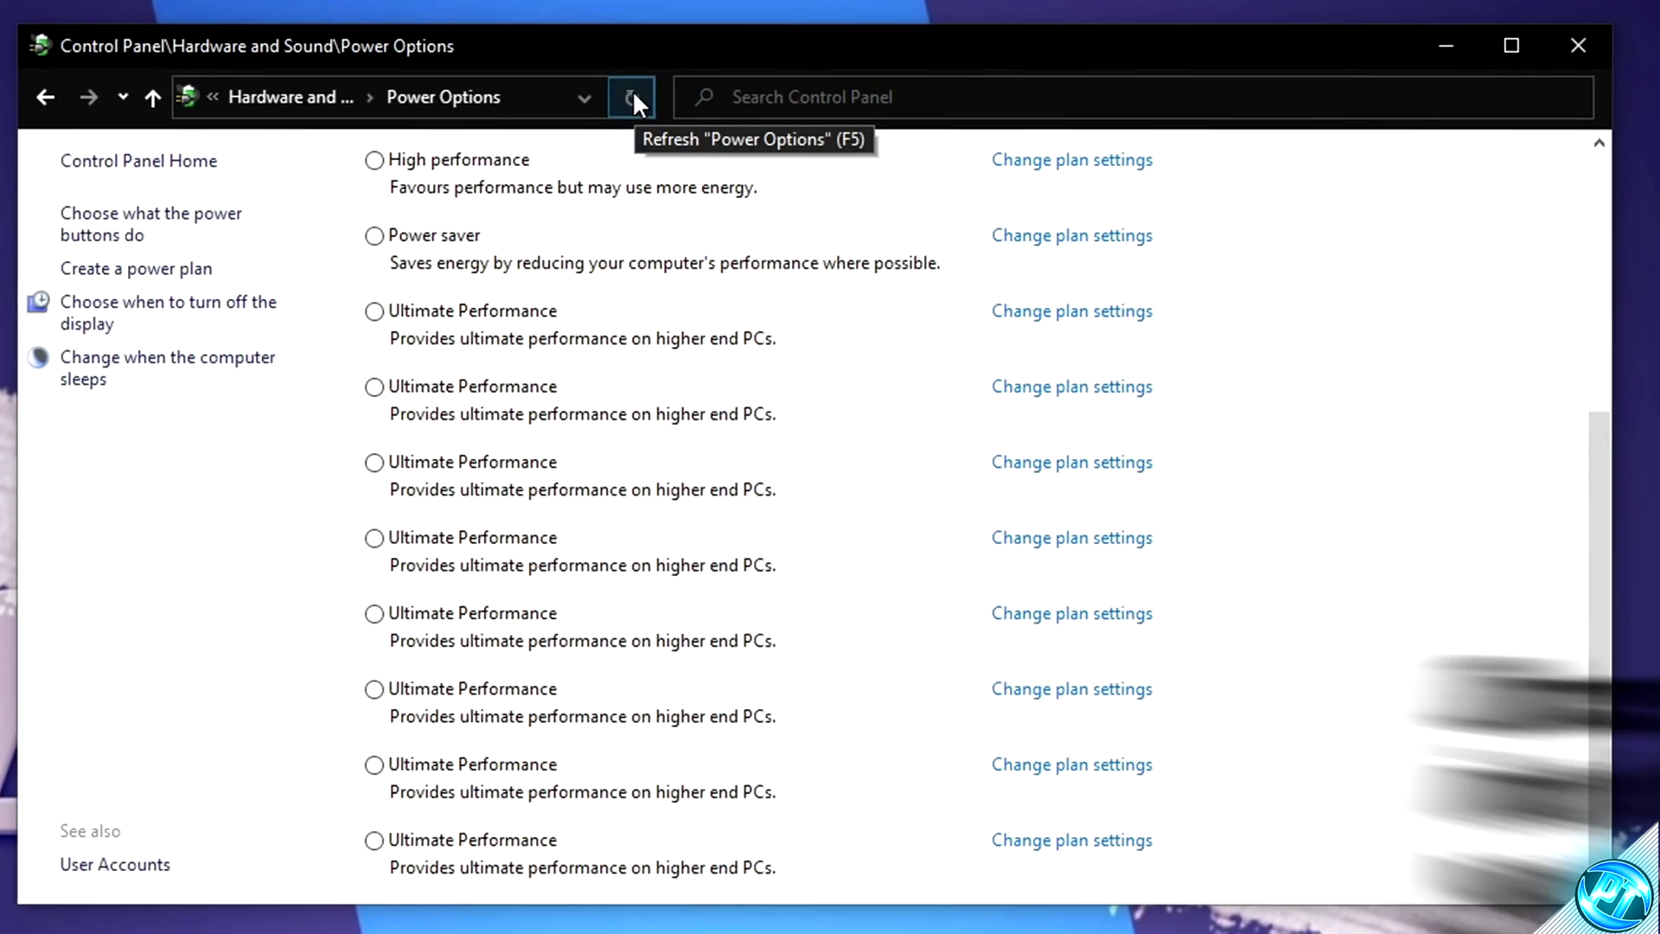
{"action": "left_click", "coordinate": [634, 93]}
{"action": "scroll", "coordinate": [433, 359], "scroll_direction": "down", "scroll_amount": 1}
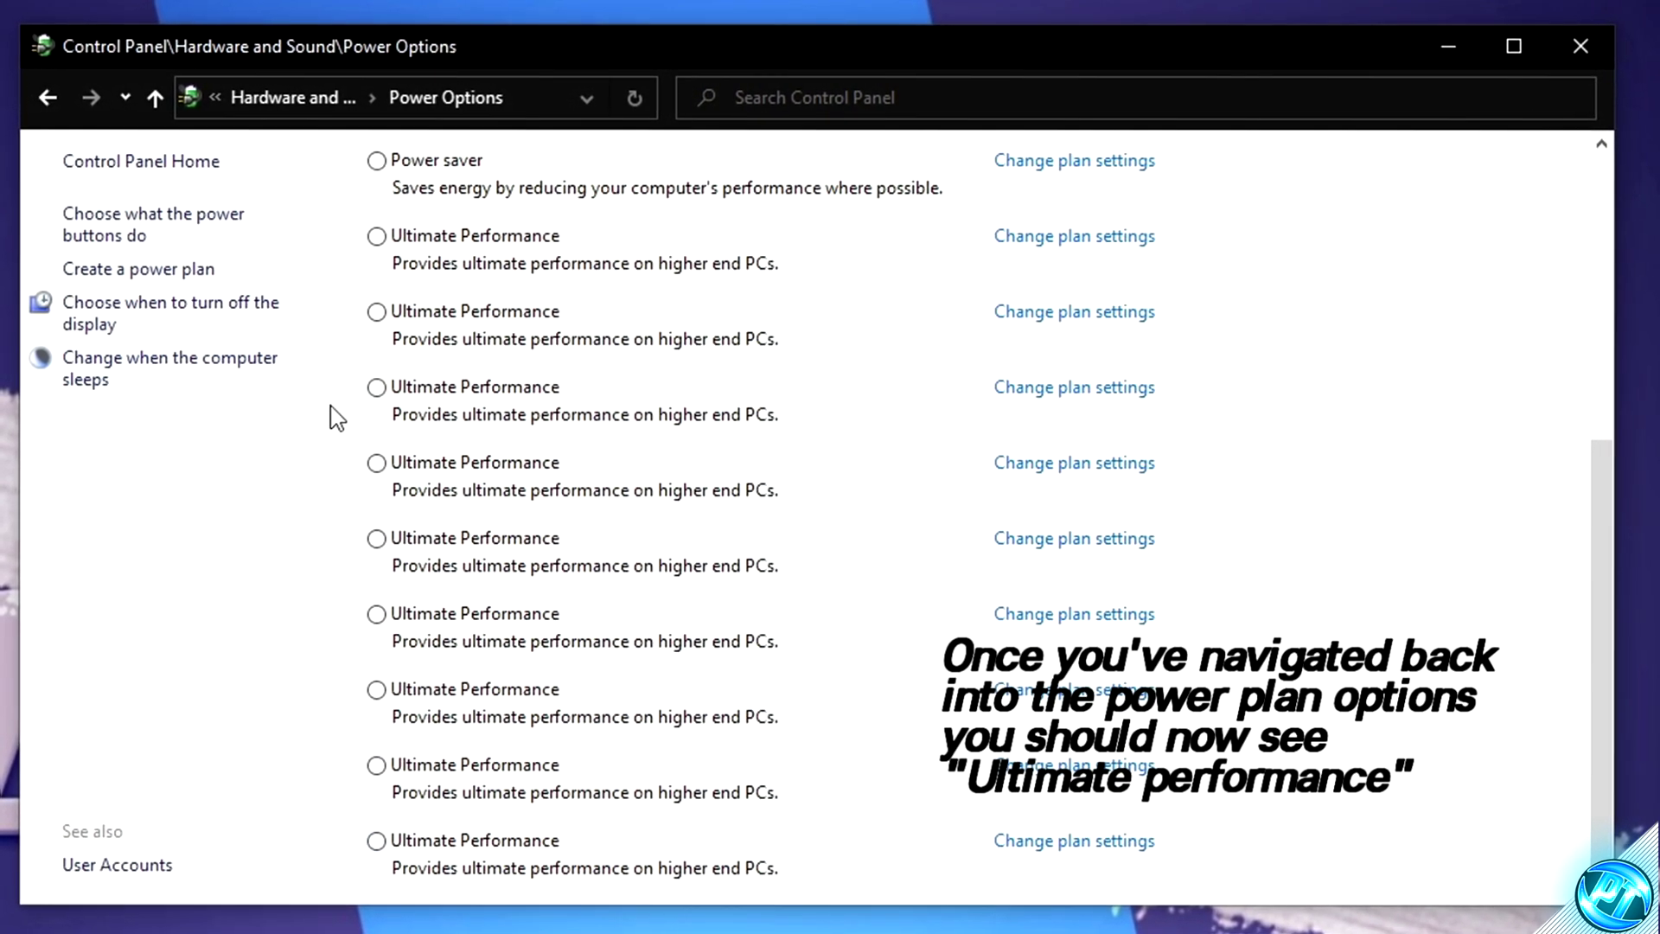
- Activate the last Ultimate Performance plan in the list of power plans
{"action": "left_click", "coordinate": [381, 841]}
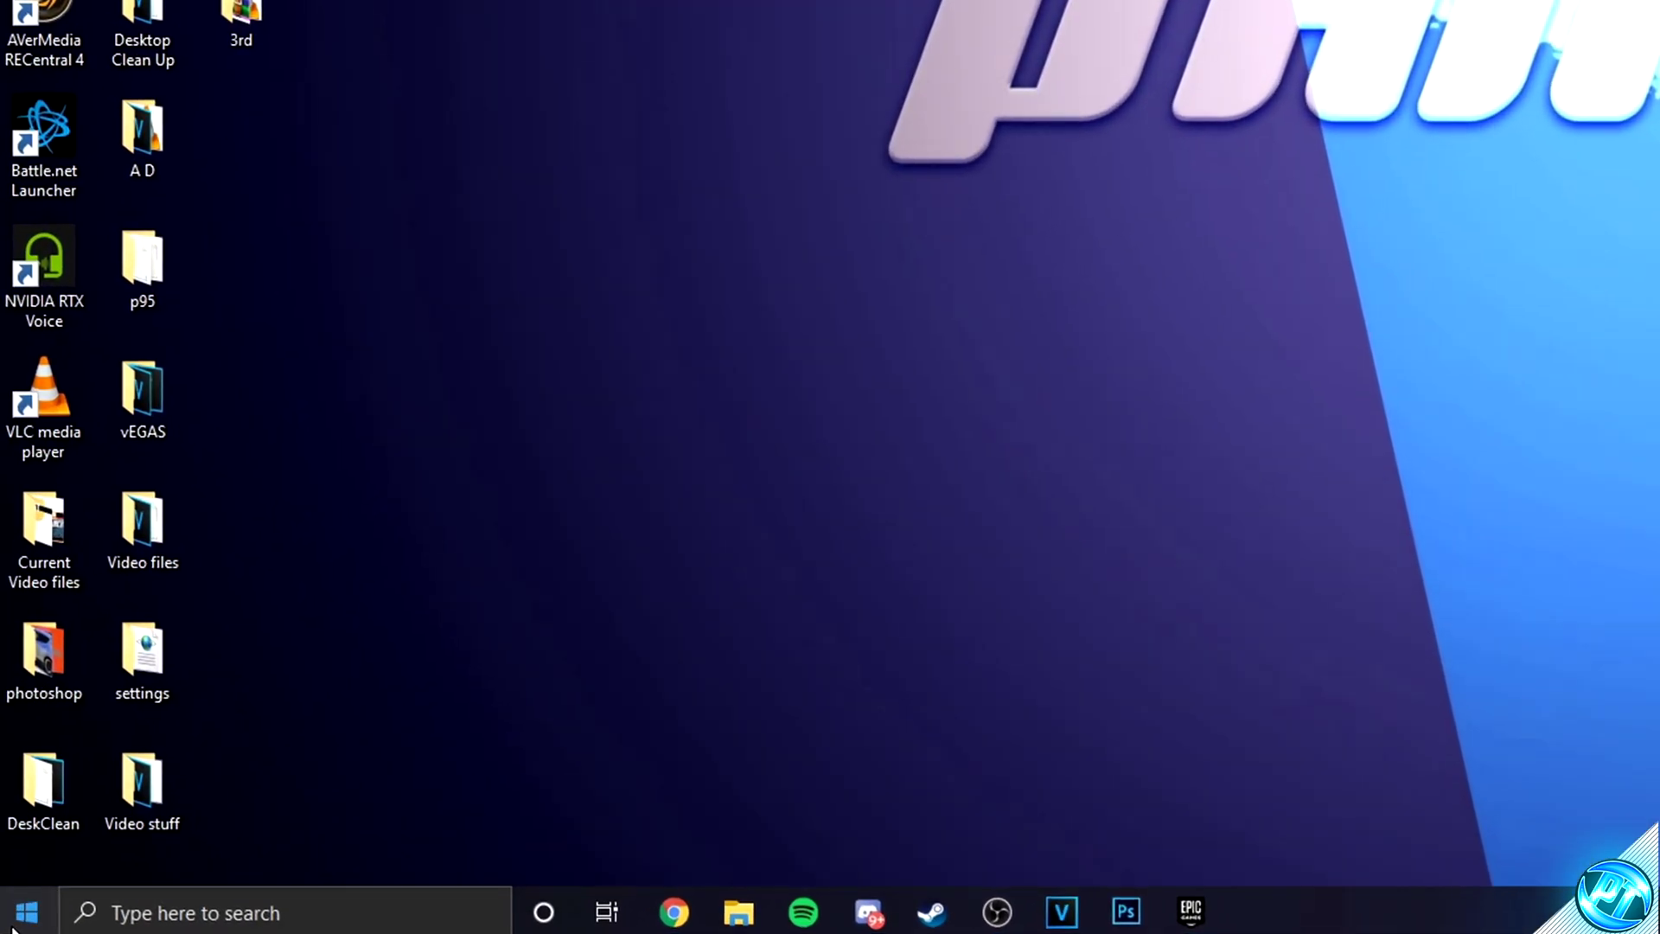
- Search Windows for %temp% and open the Temp folder
{"action": "left_click", "coordinate": [12, 923]}
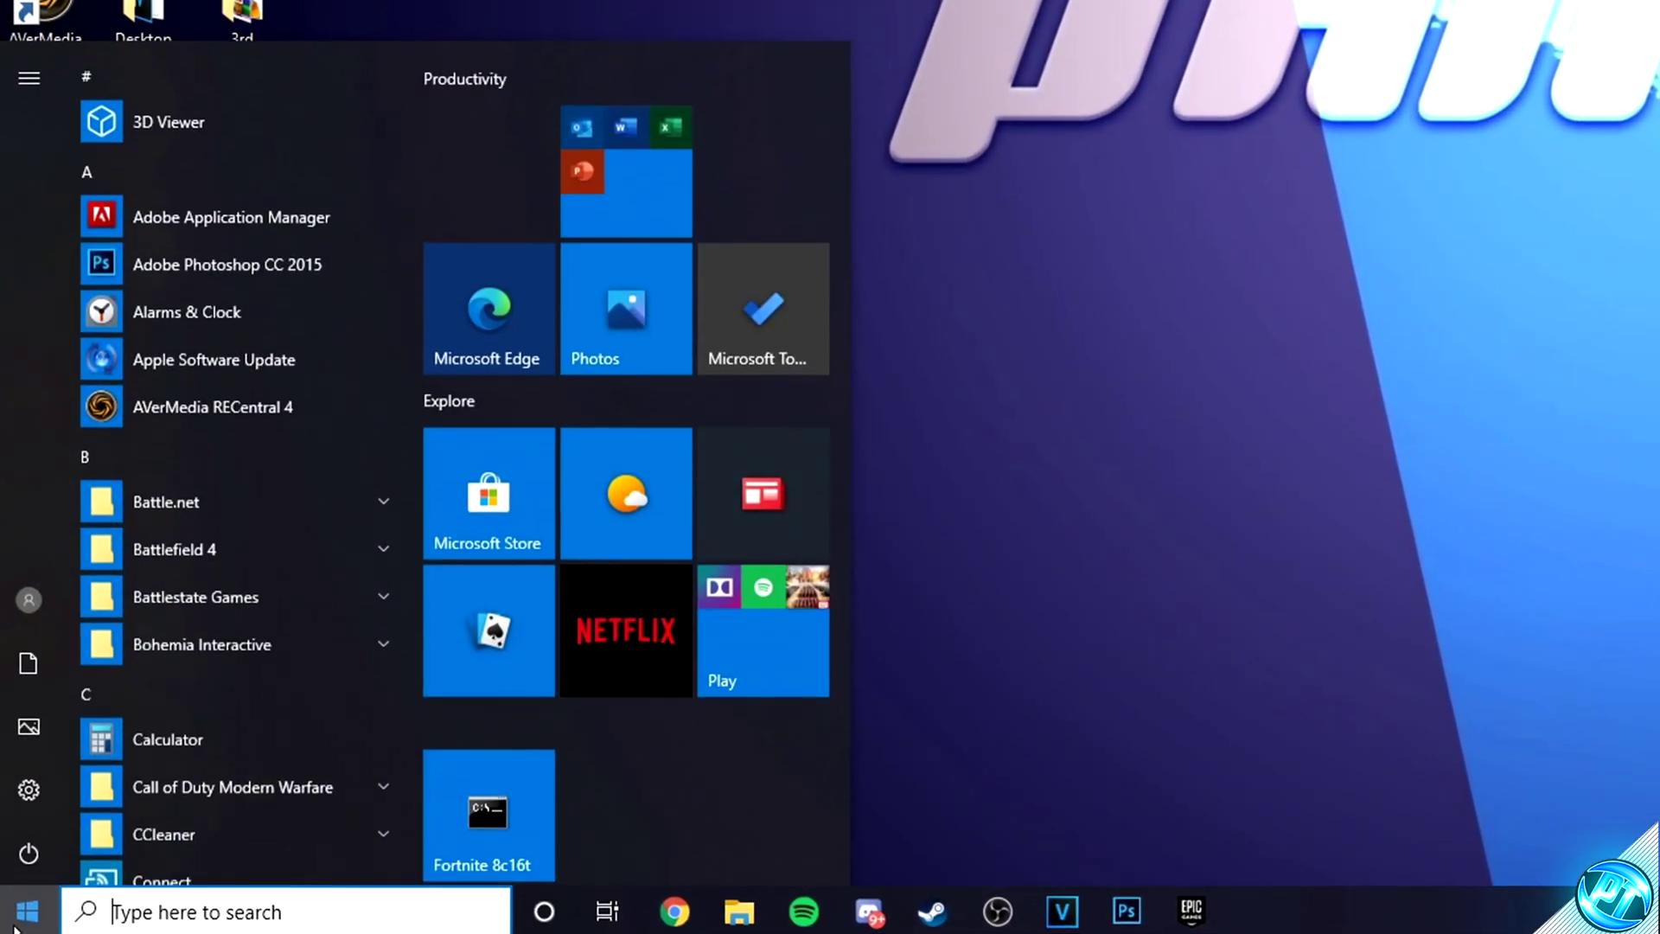
{"action": "type", "text": "%te"}
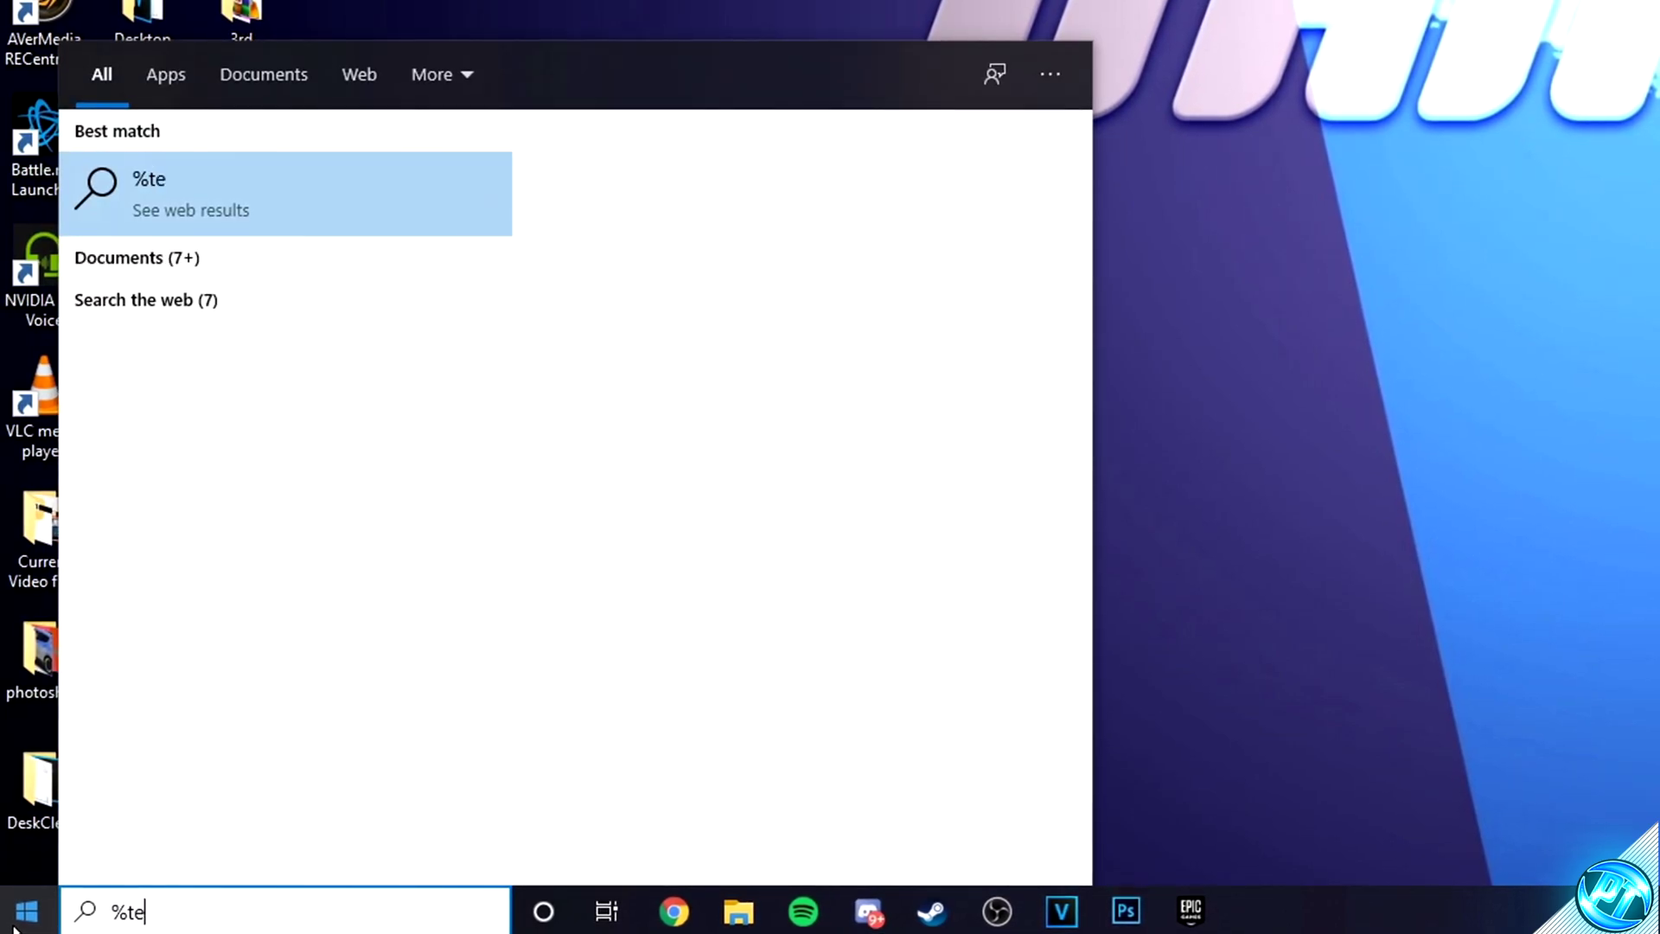
{"action": "type", "text": "mp%"}
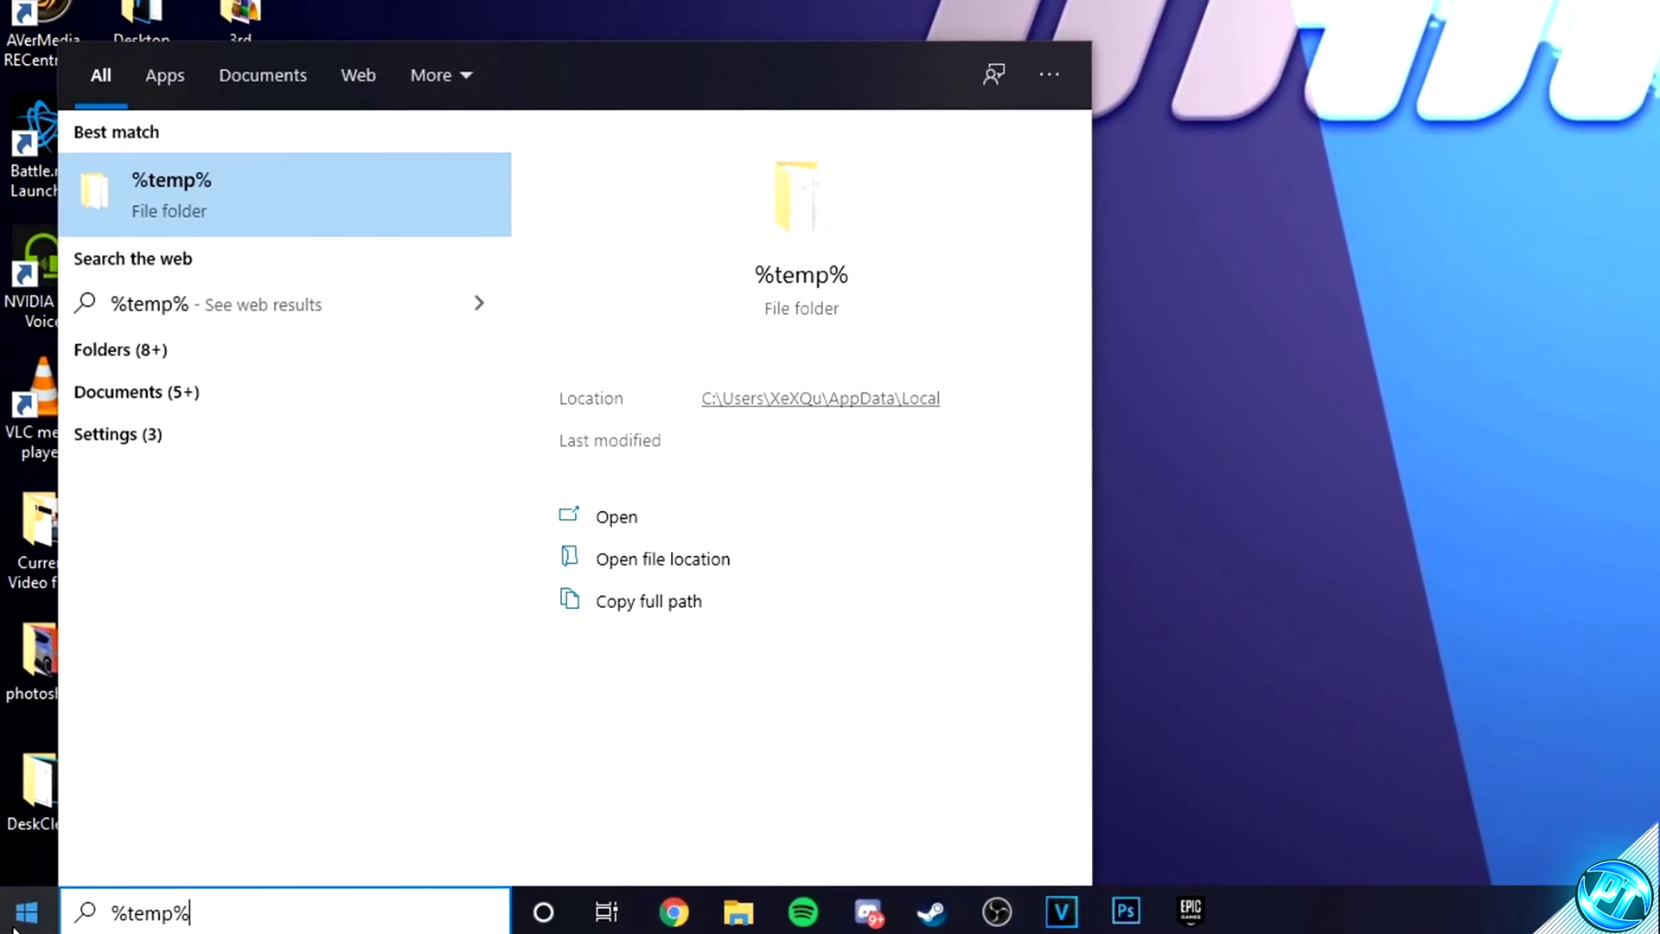
{"action": "key", "text": "Return"}
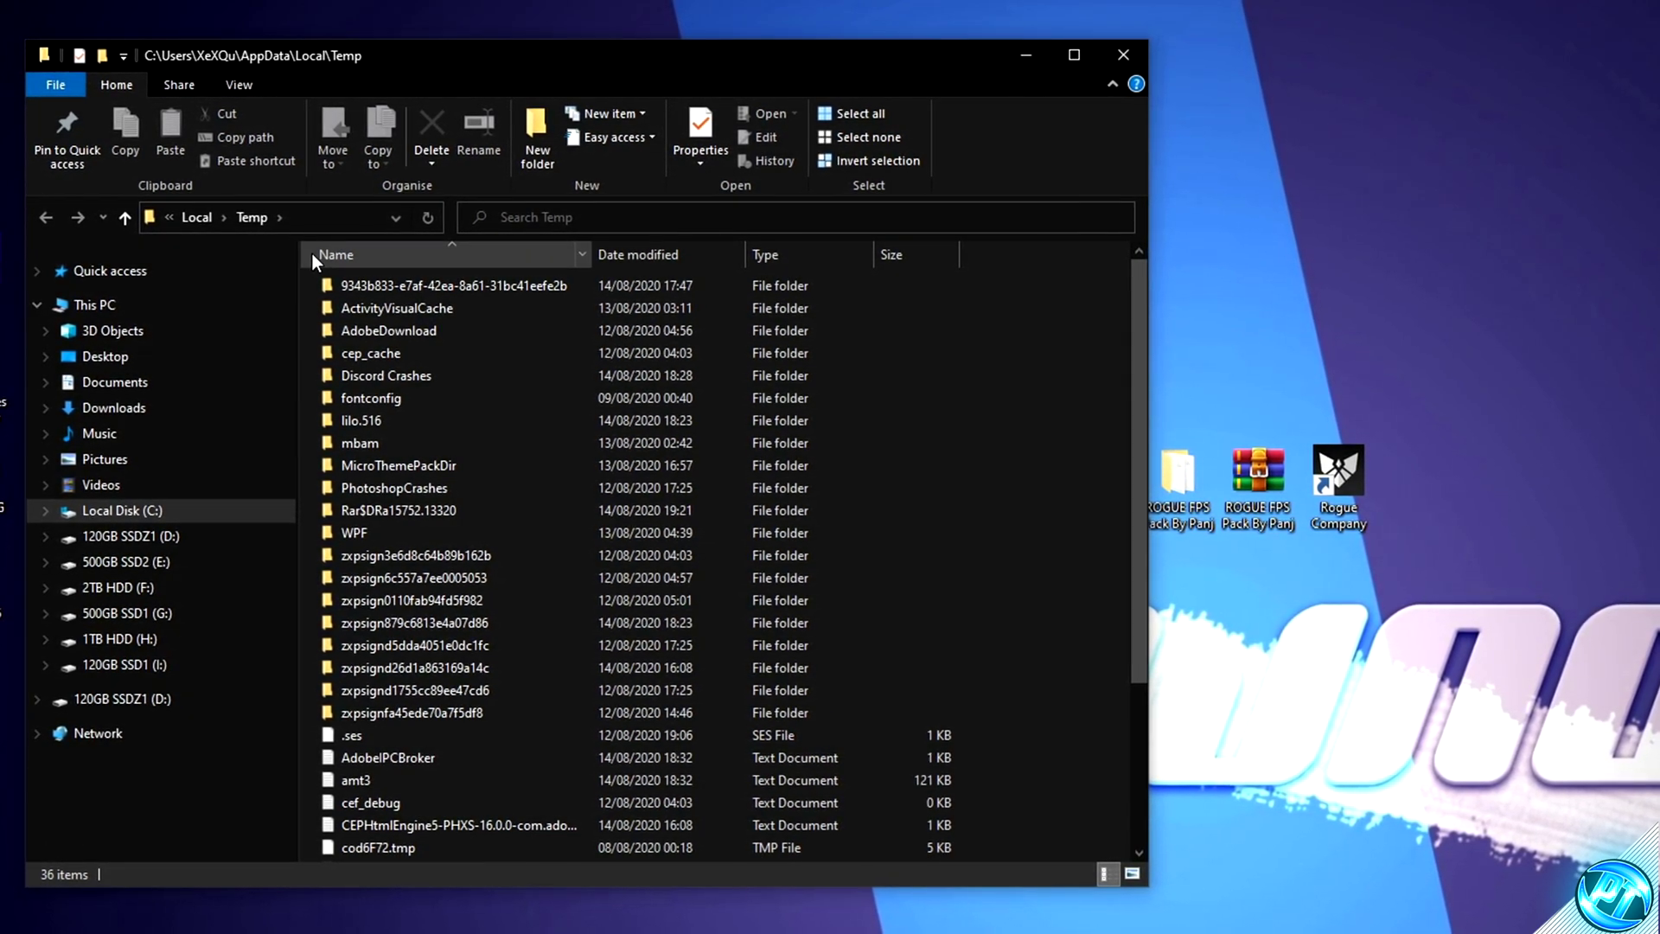
- Delete everything in the Temp folder, skipping all items that are in use, and close the folder window
{"action": "left_click_drag", "start_coordinate": [309, 279], "coordinate": [536, 890]}
{"action": "right_click", "coordinate": [525, 660]}
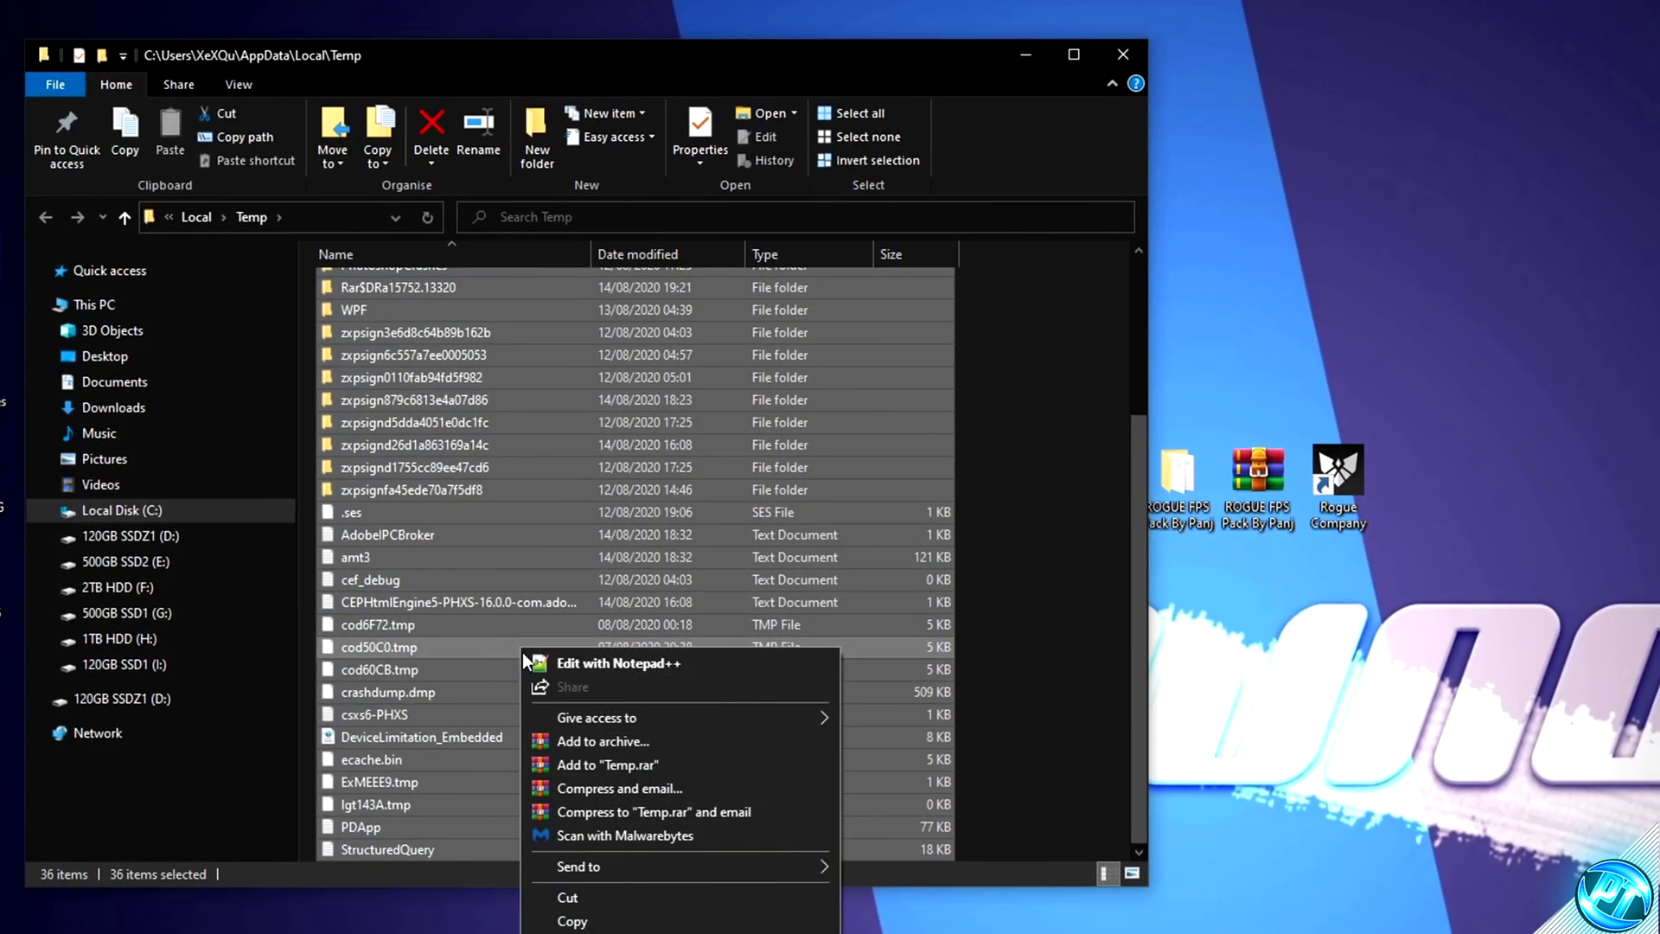
{"action": "key", "text": "Delete"}
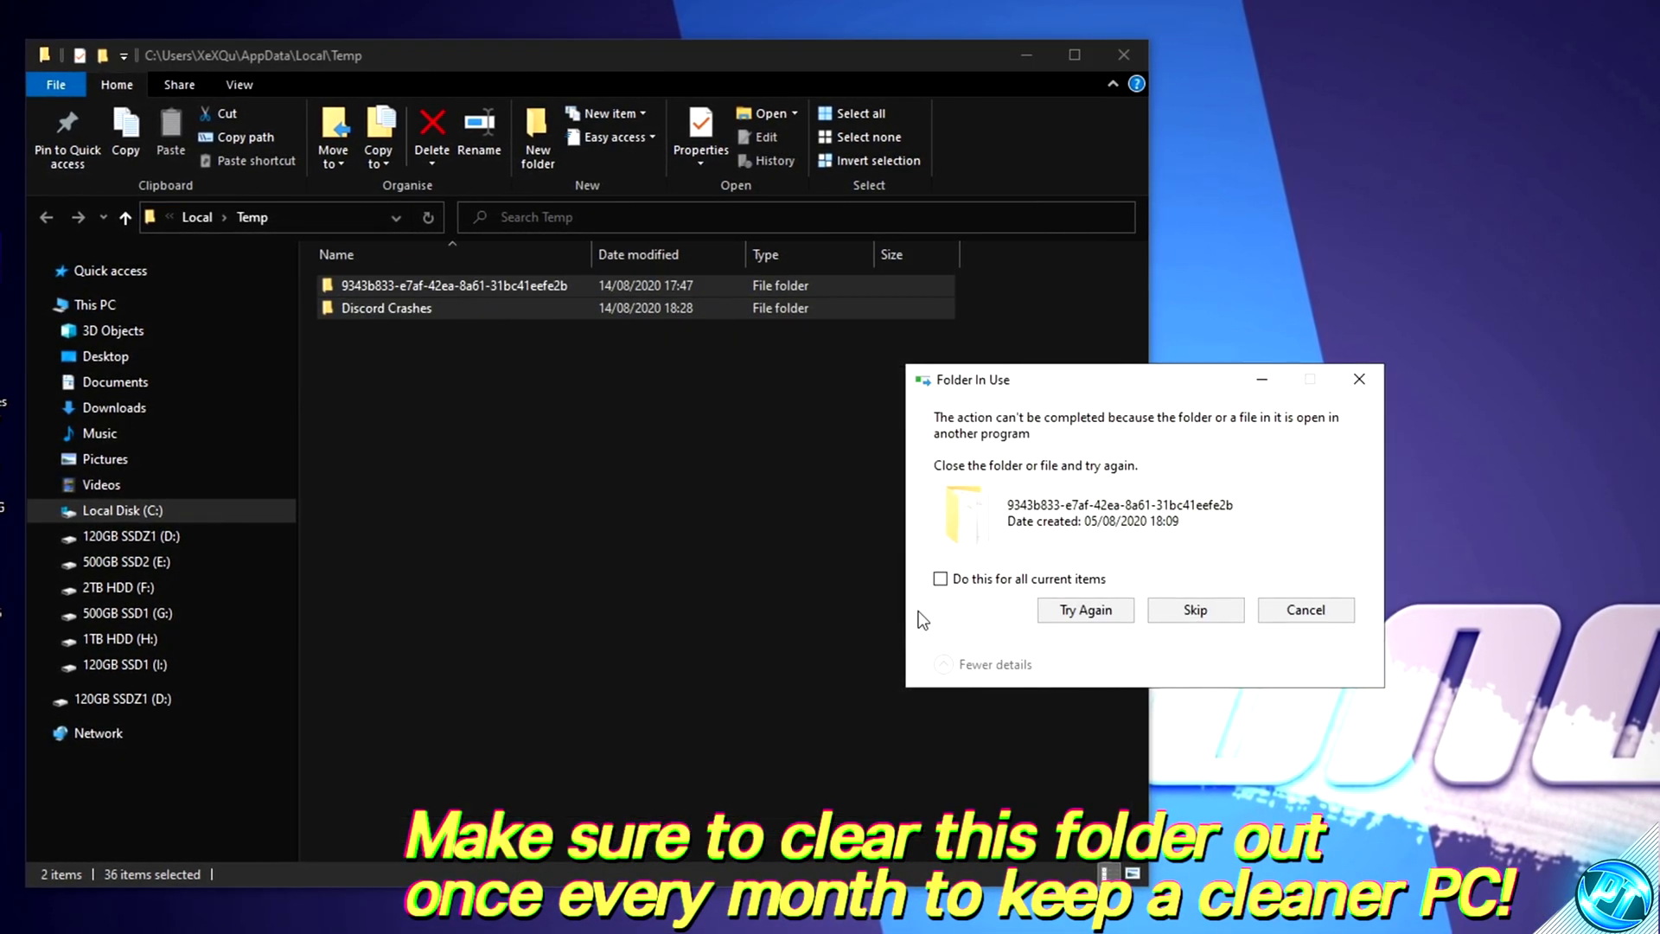
{"action": "left_click", "coordinate": [968, 581]}
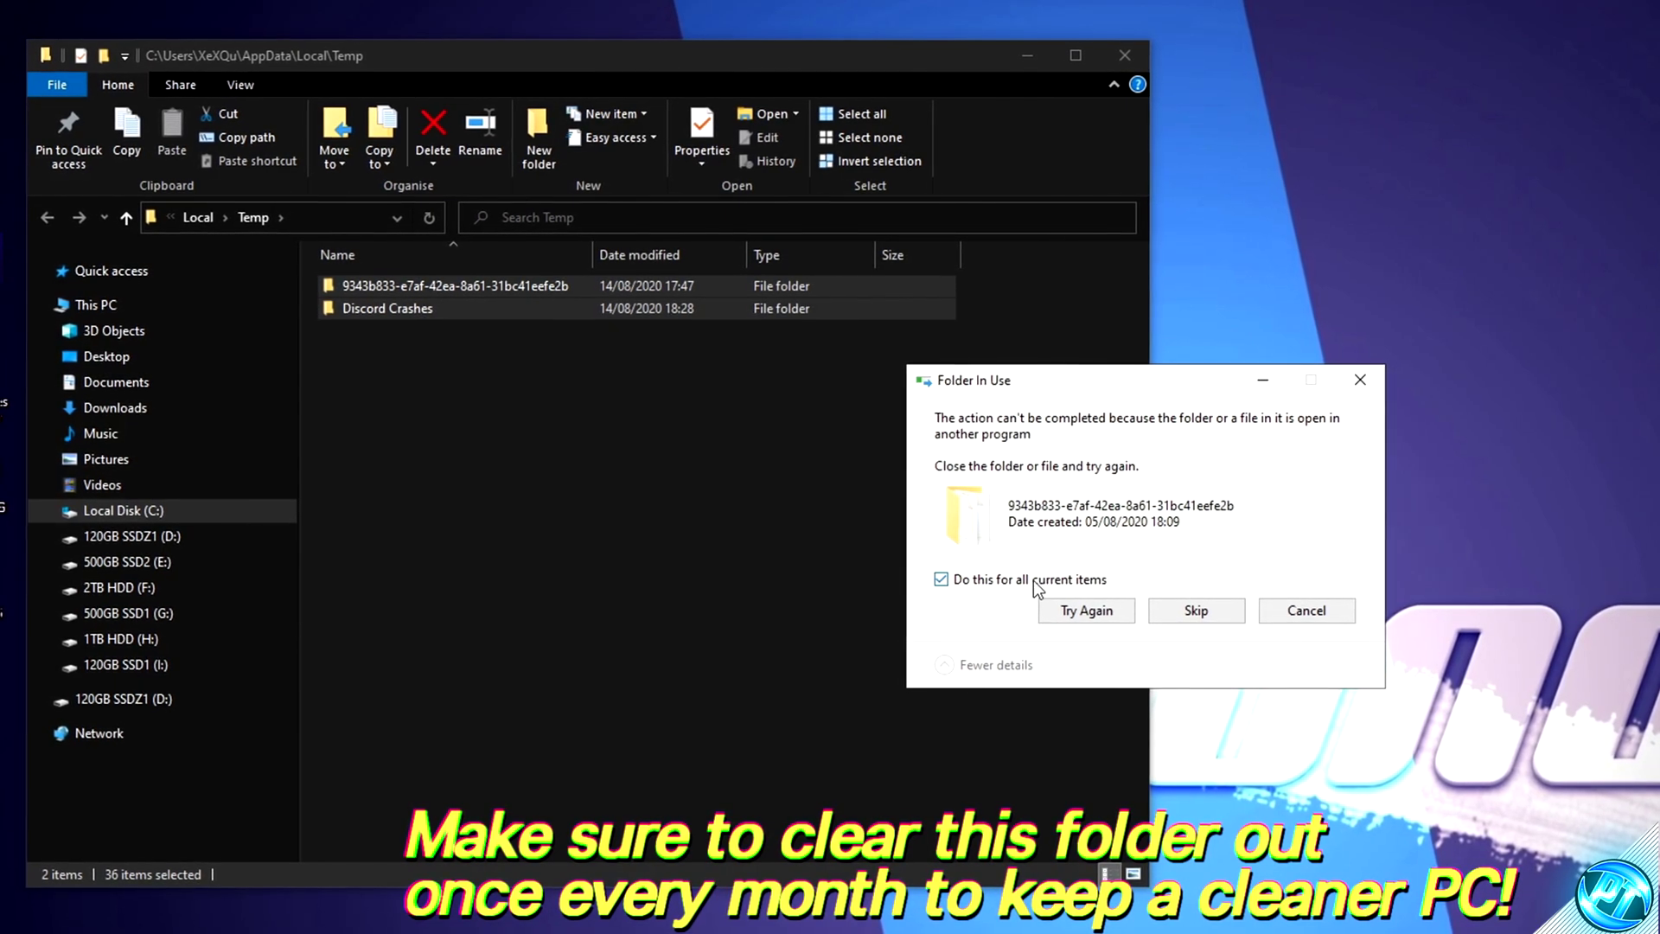
{"action": "left_click", "coordinate": [1191, 610]}
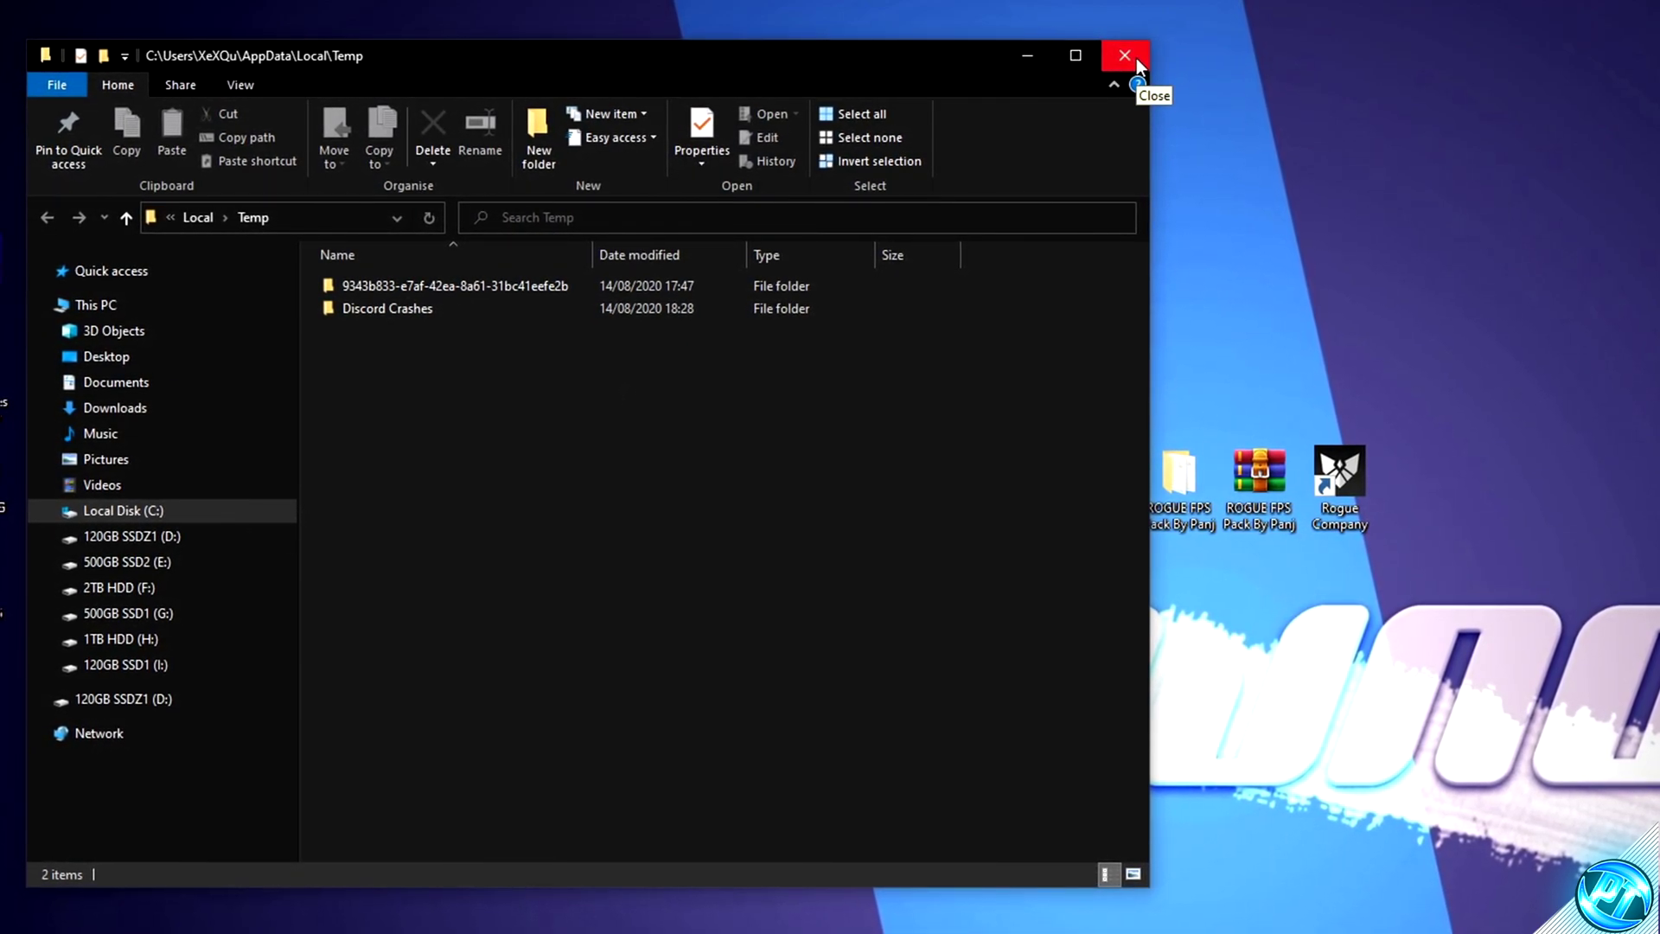
{"action": "left_click", "coordinate": [1127, 54]}
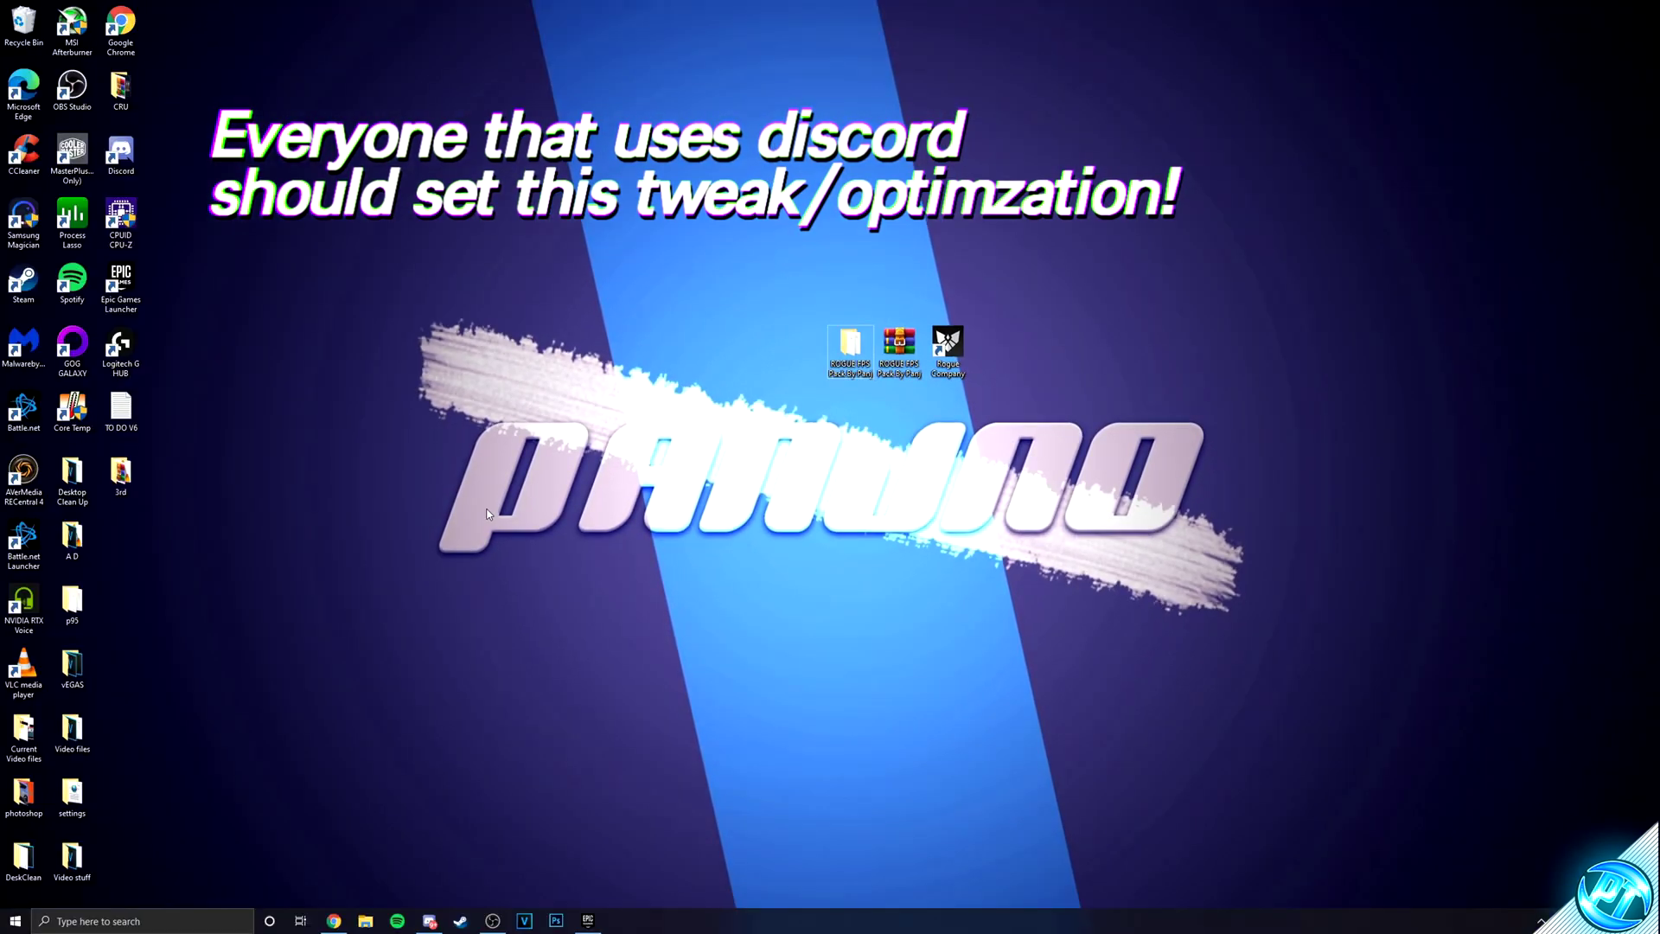
- Switch to Discord and turn off the in-game overlay in the Overlay settings
{"action": "left_click", "coordinate": [429, 920]}
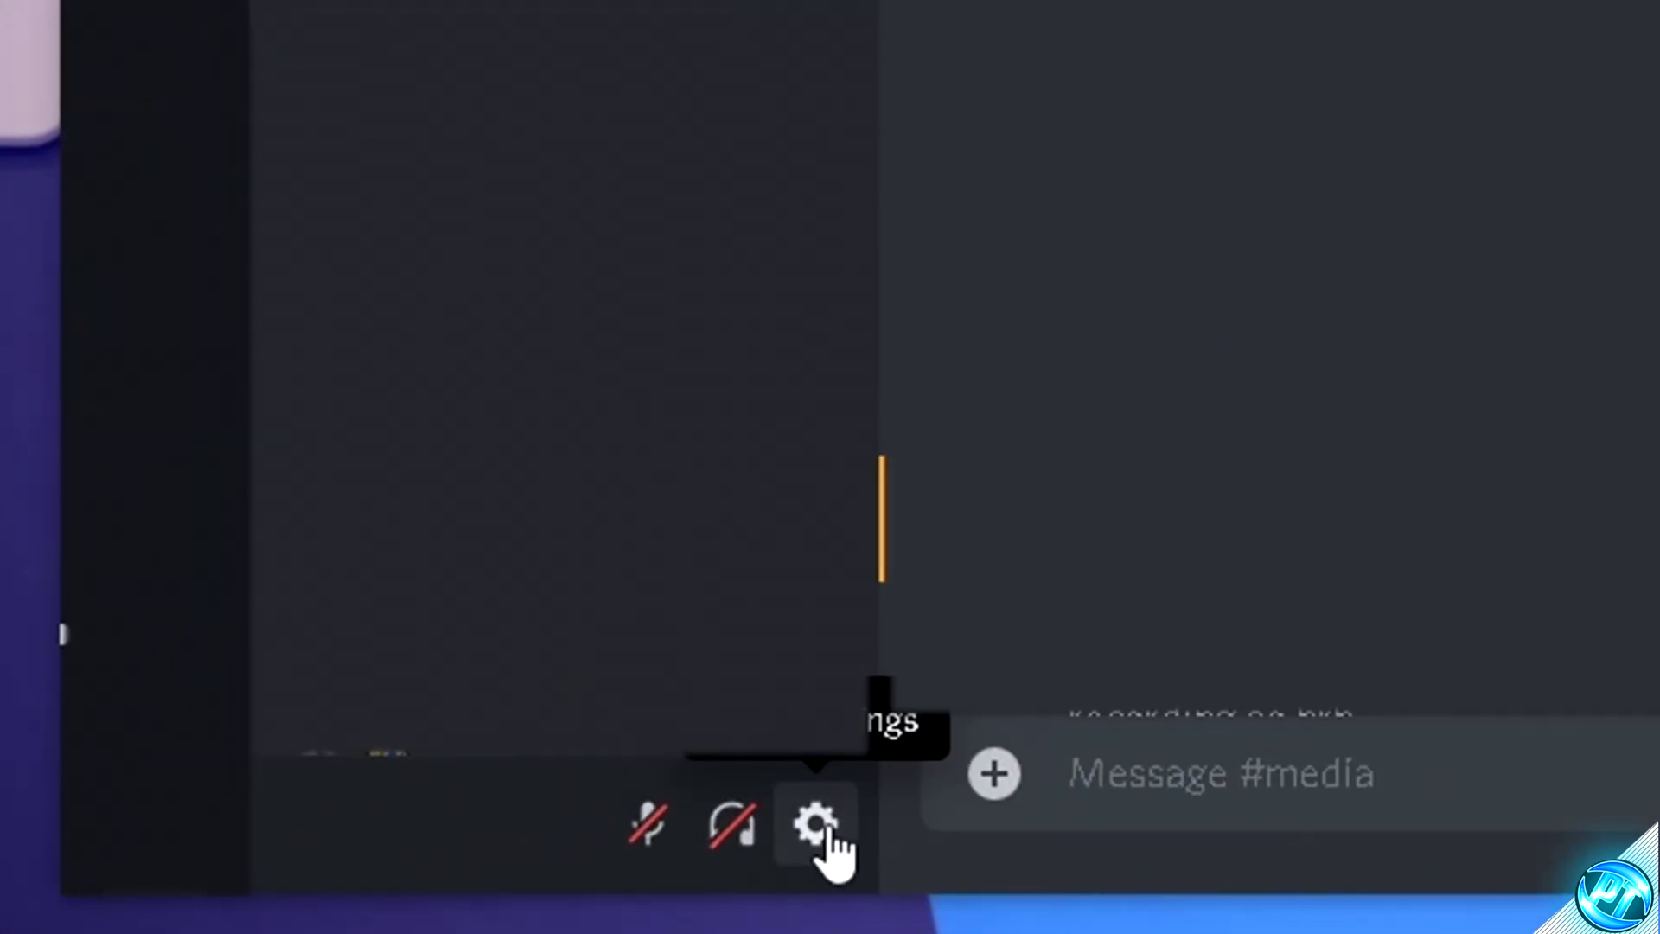
{"action": "left_click", "coordinate": [818, 826]}
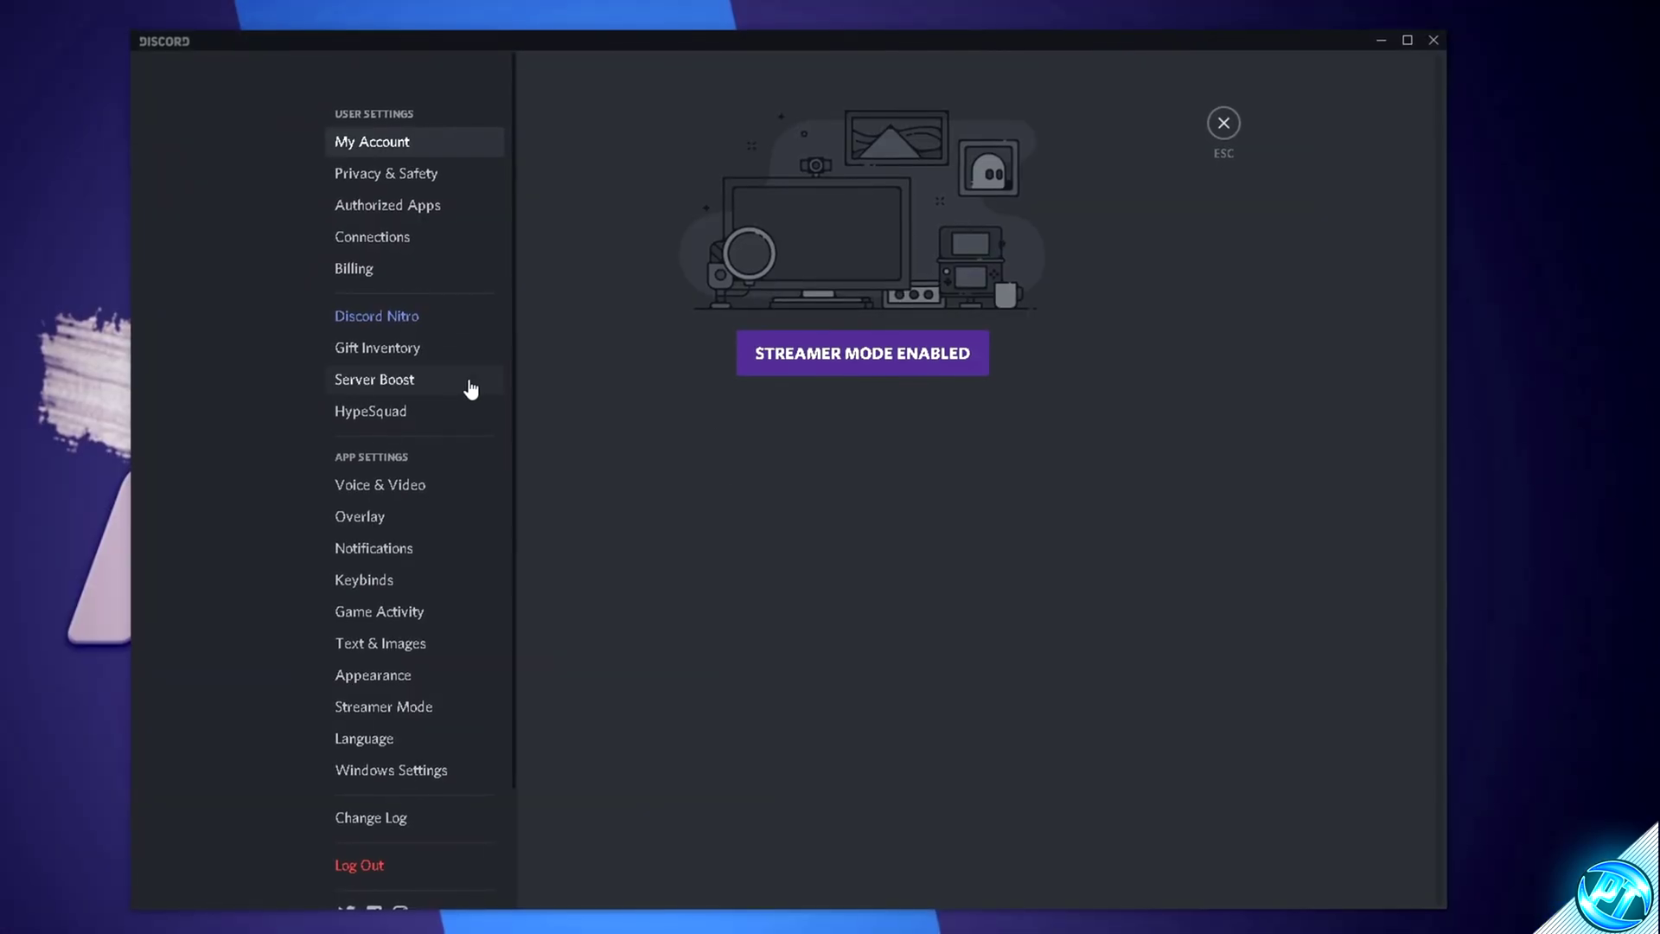
{"action": "left_click", "coordinate": [375, 518]}
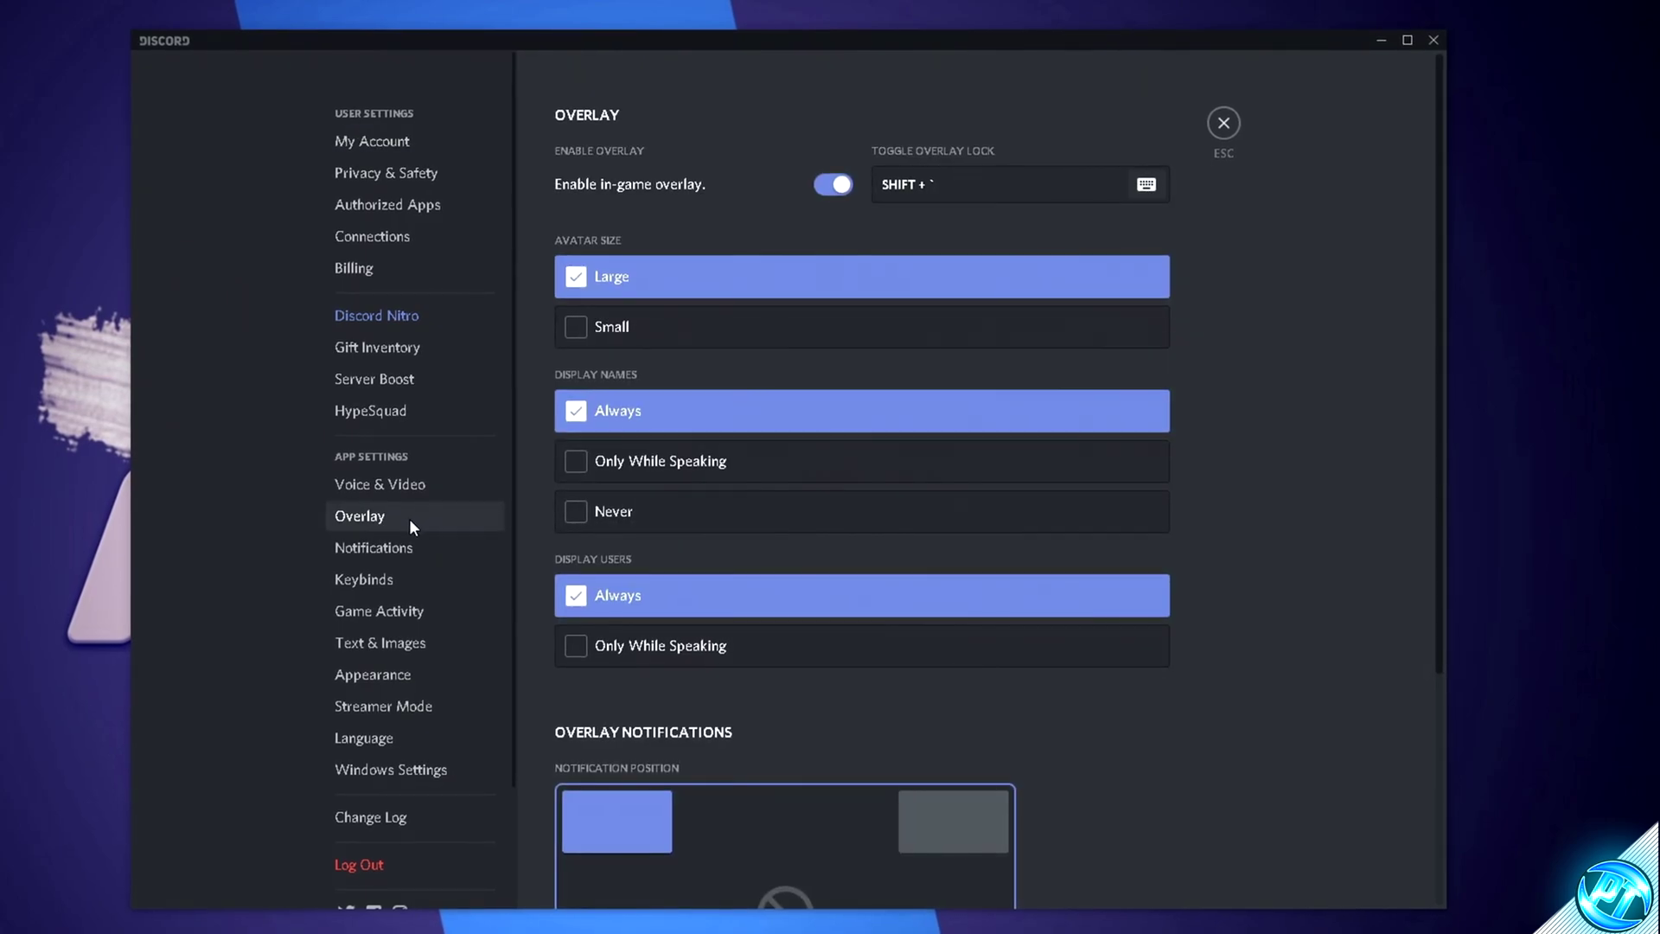
{"action": "left_click", "coordinate": [835, 184]}
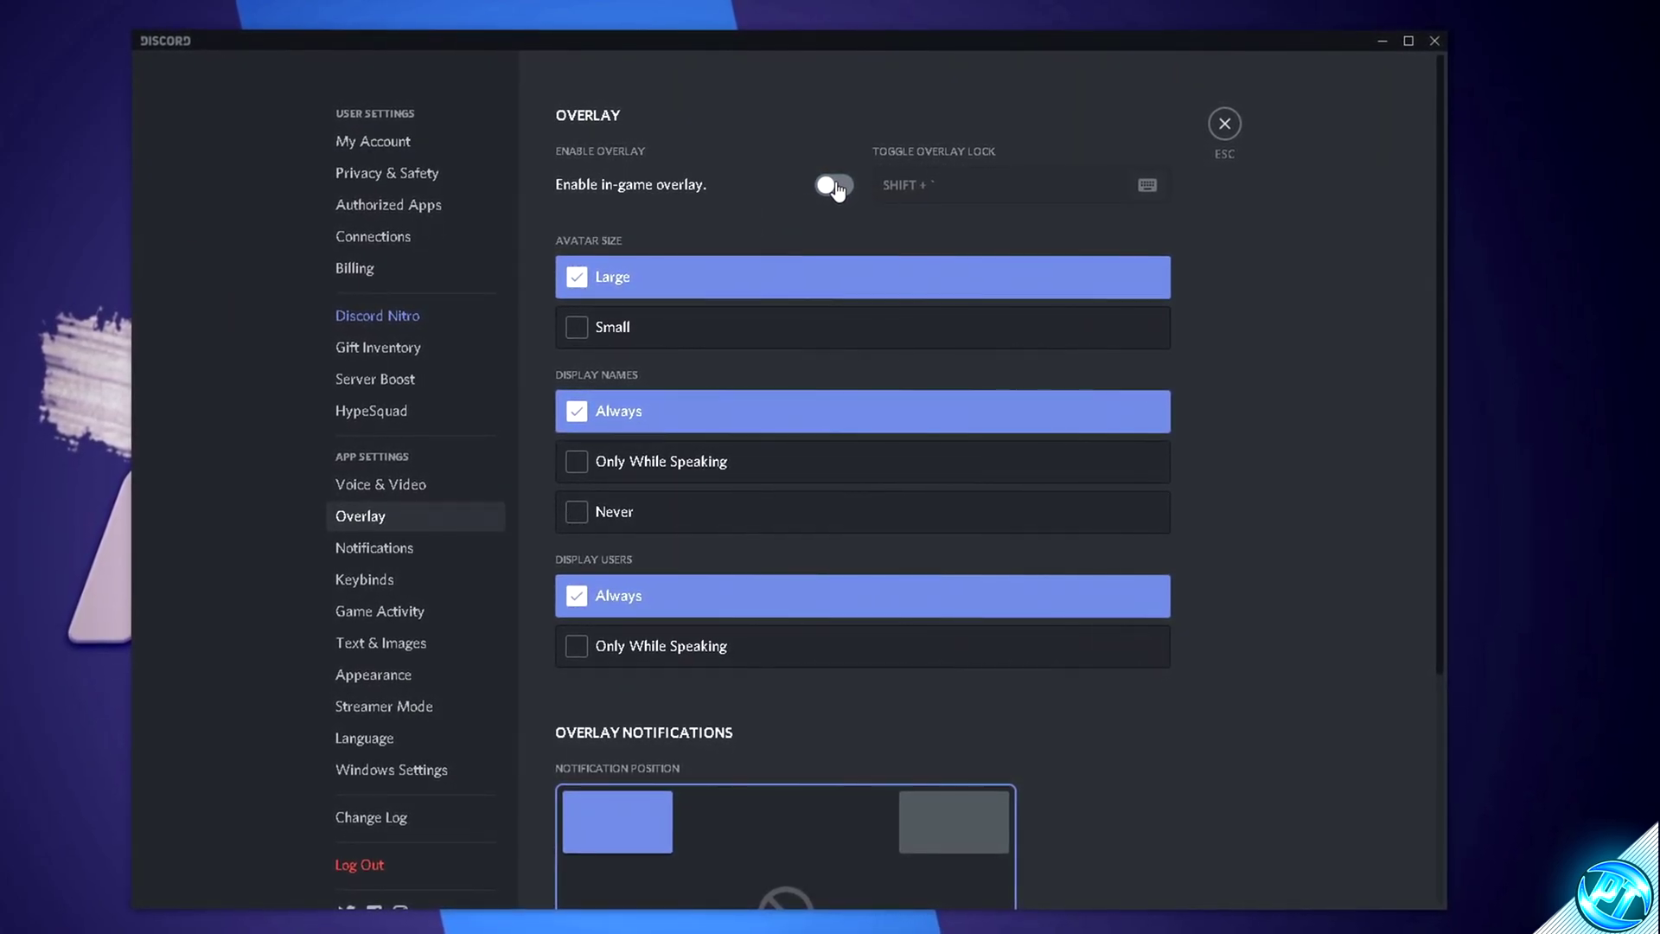
- Turn off Hardware Acceleration in Discord's Appearance settings and accept the relaunch
{"action": "left_click", "coordinate": [398, 678]}
{"action": "scroll", "coordinate": [868, 537], "scroll_direction": "down", "scroll_amount": 9}
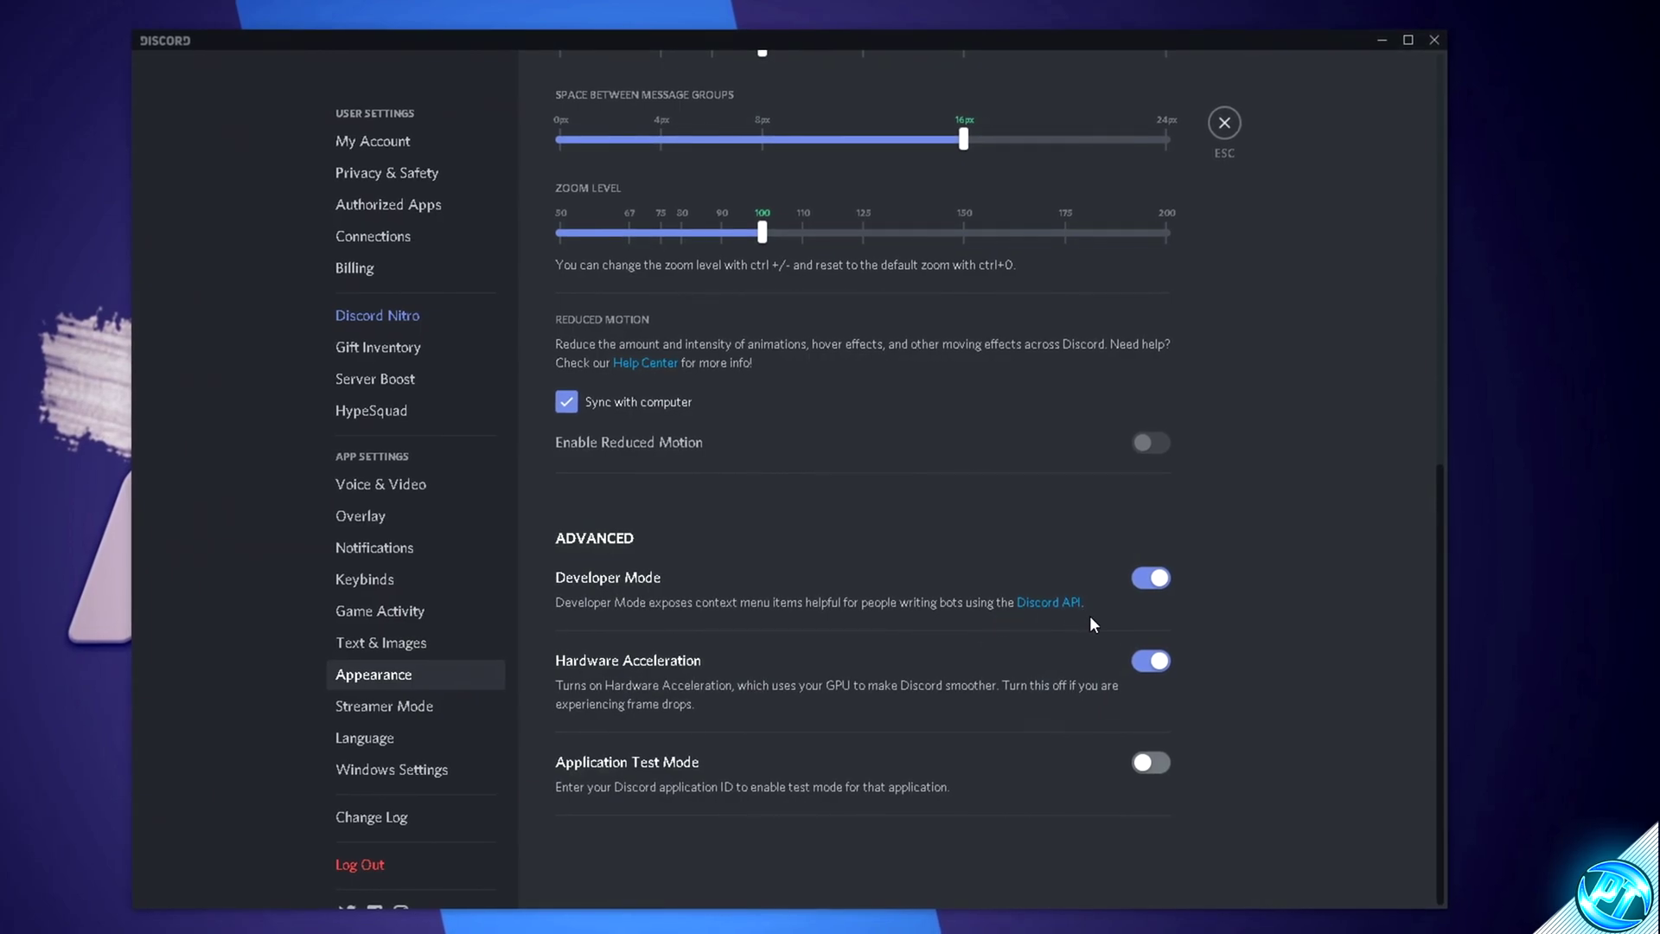
{"action": "left_click", "coordinate": [1151, 663]}
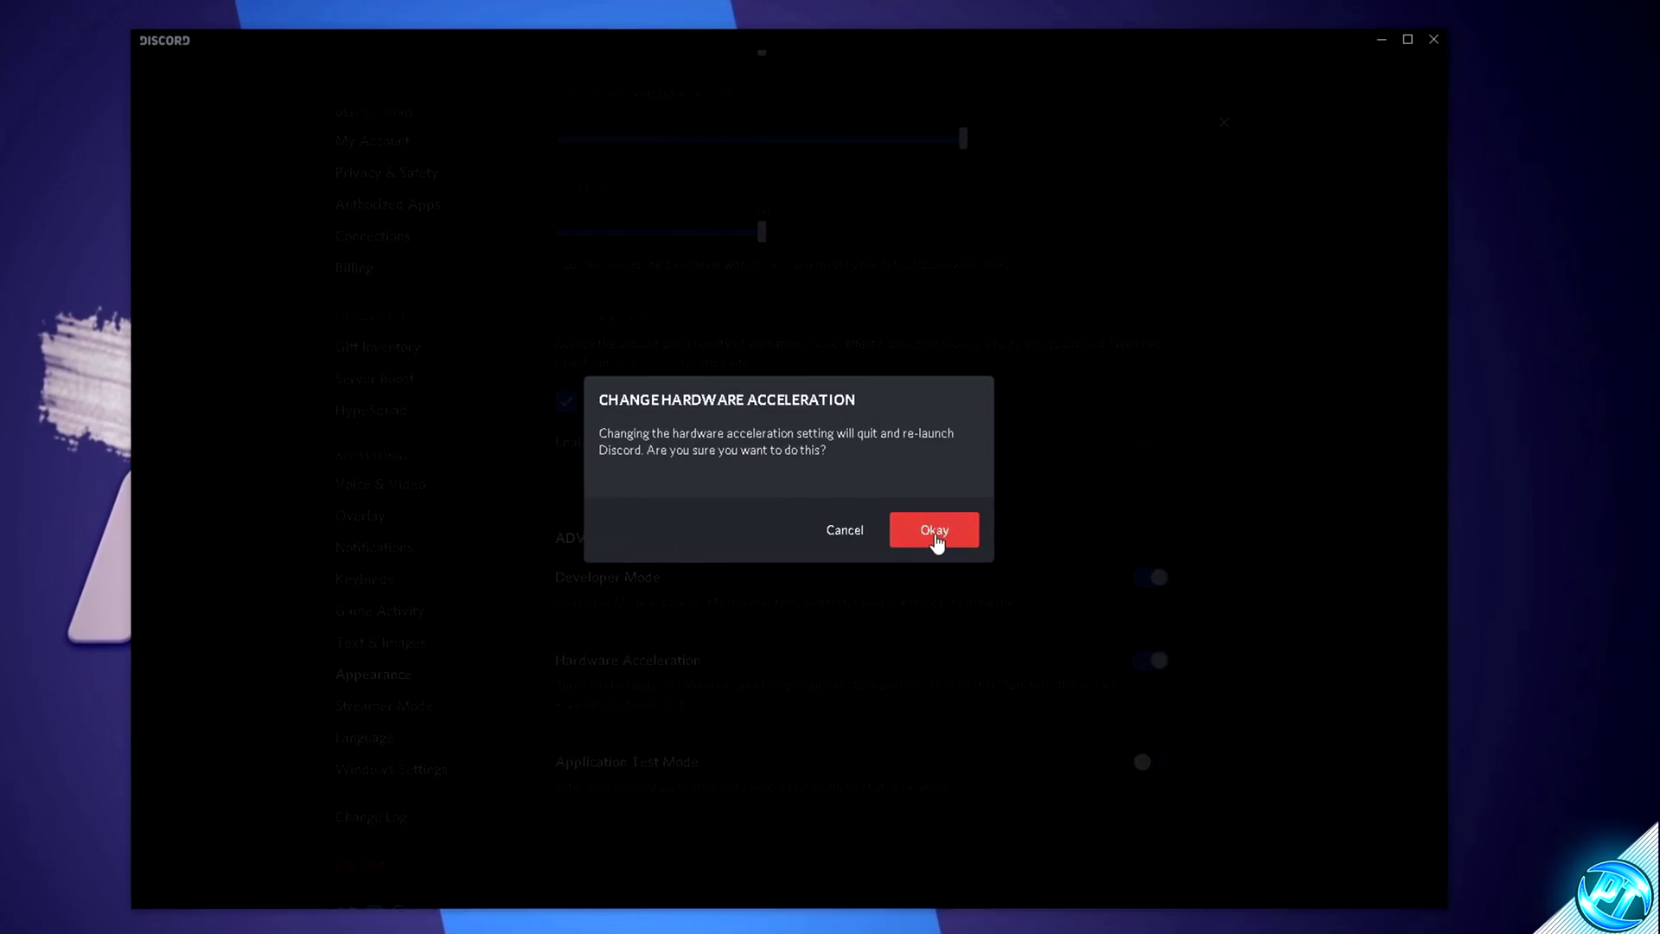
{"action": "left_click", "coordinate": [935, 536]}
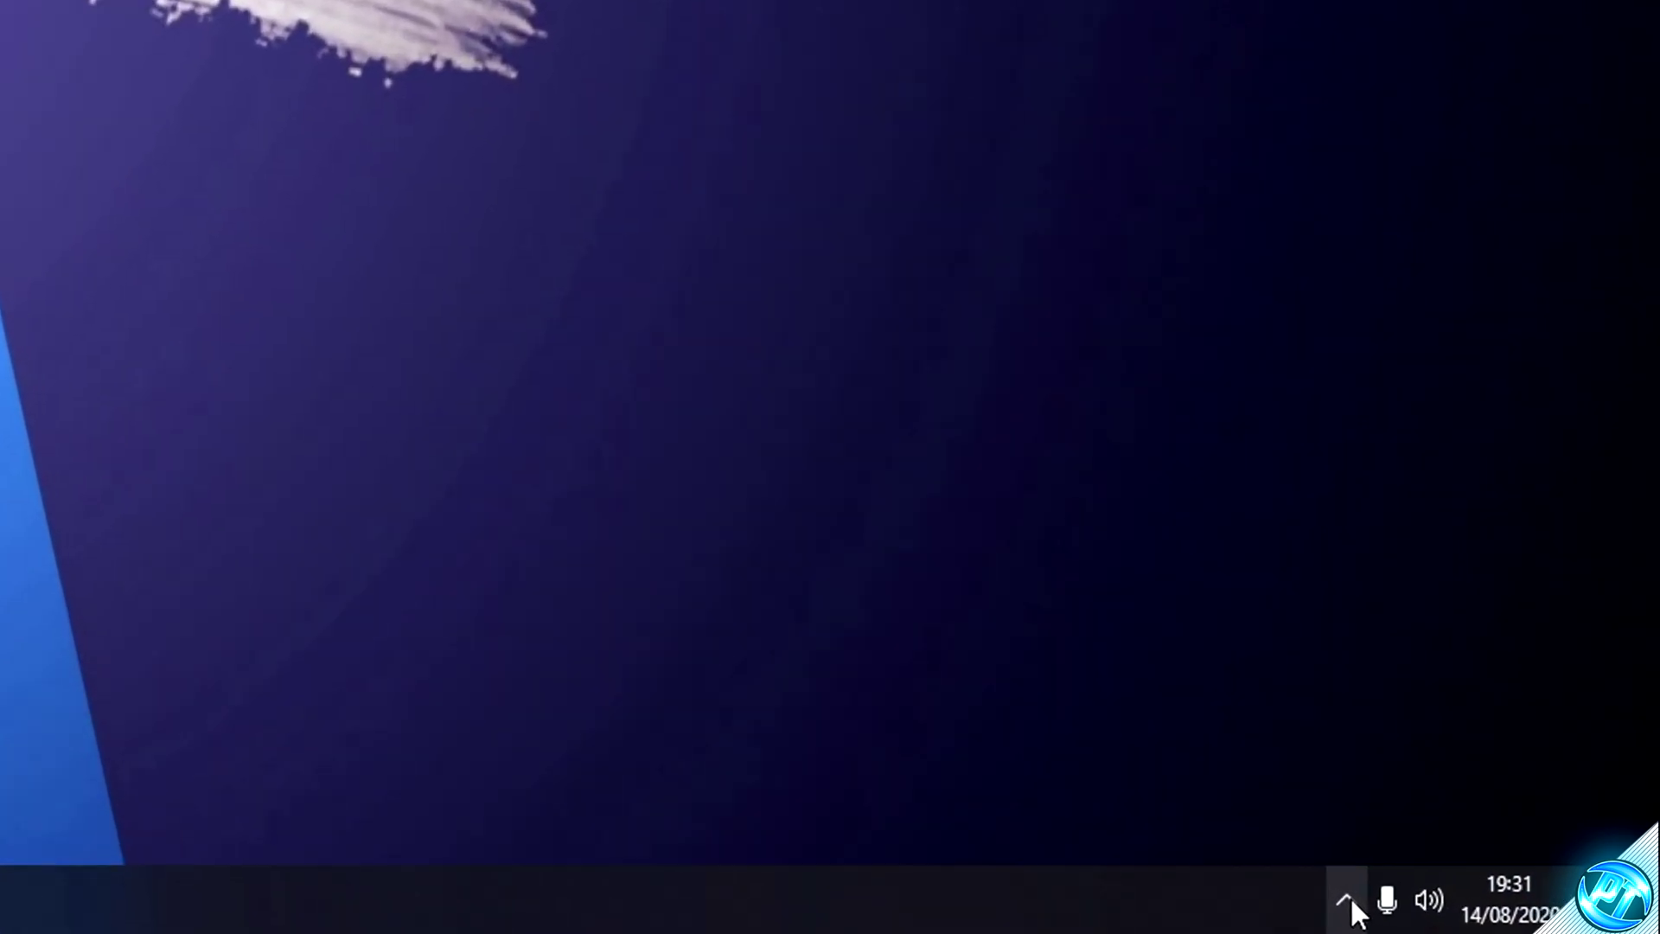
- Show the hidden background apps in the system tray
{"action": "left_click", "coordinate": [1541, 921]}
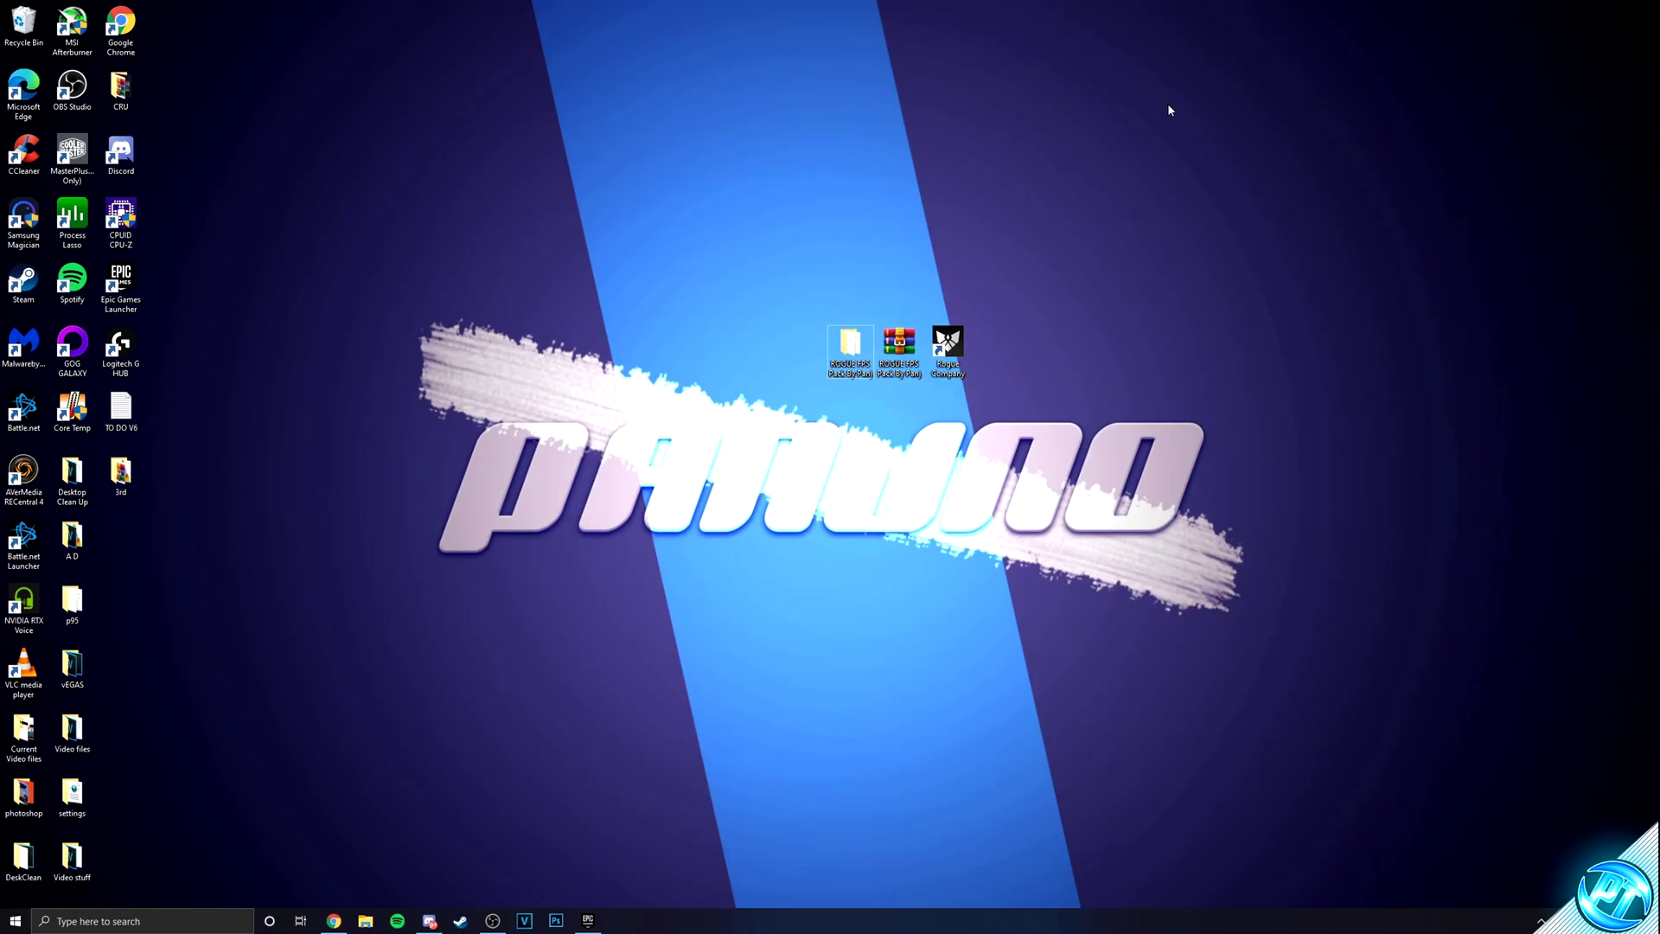
- Move the ISLC v1.0.2.2 folder from Optimizations in the ROGUE FPS Pack folder onto the desktop
{"action": "double_click", "coordinate": [845, 341]}
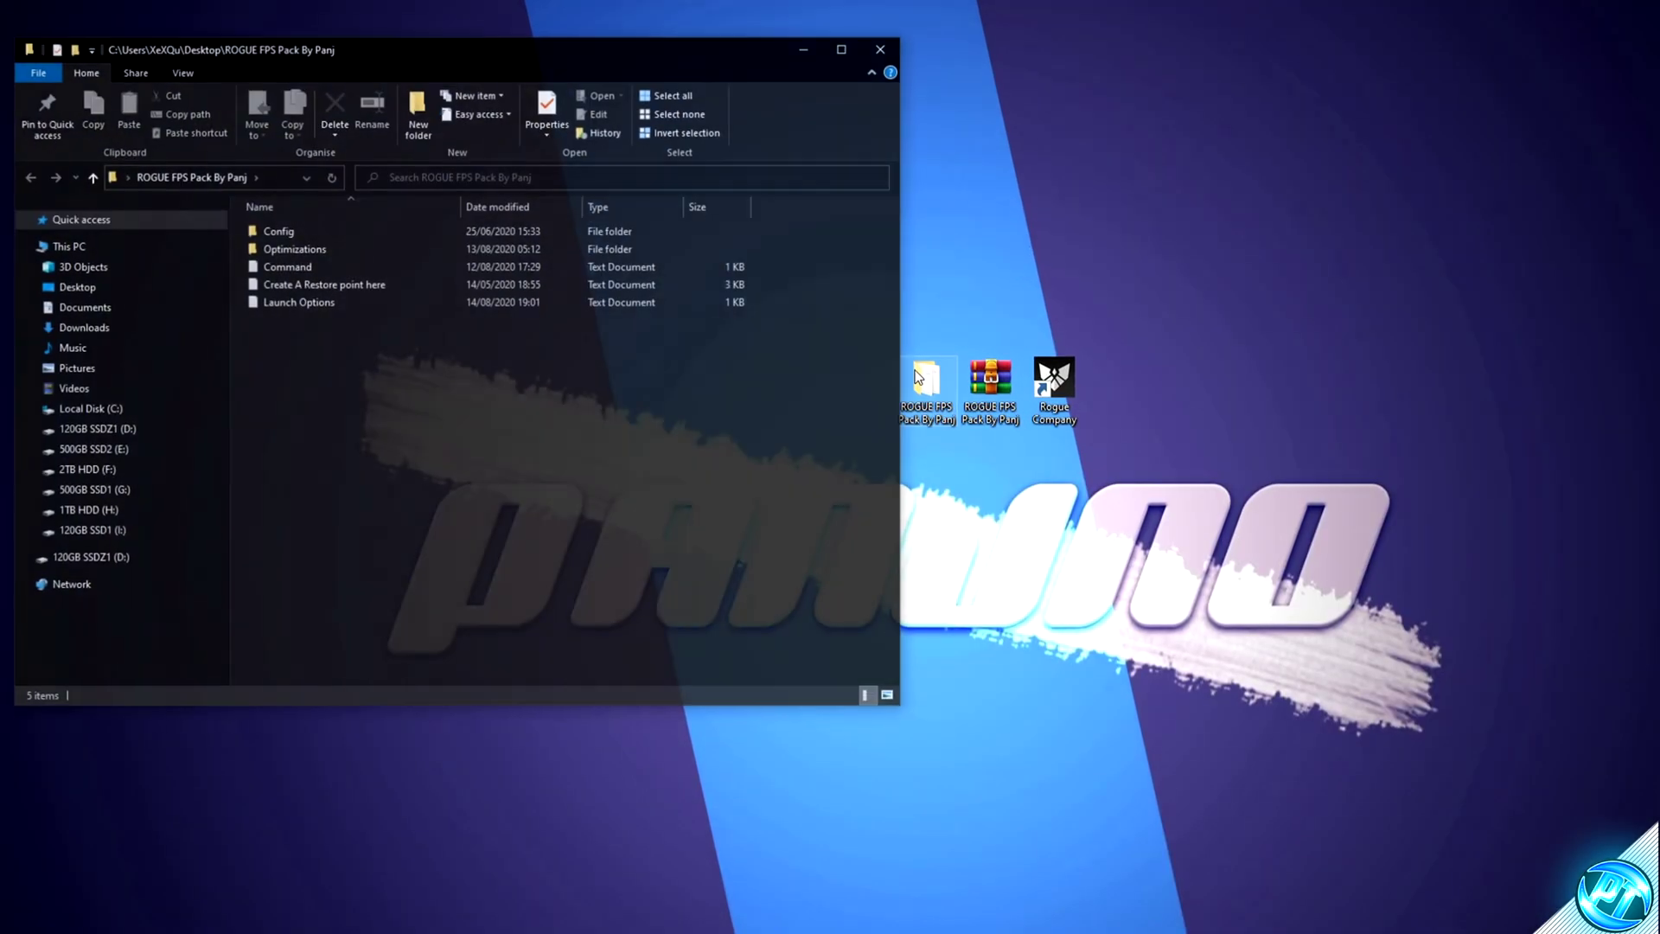
{"action": "double_click", "coordinate": [325, 248]}
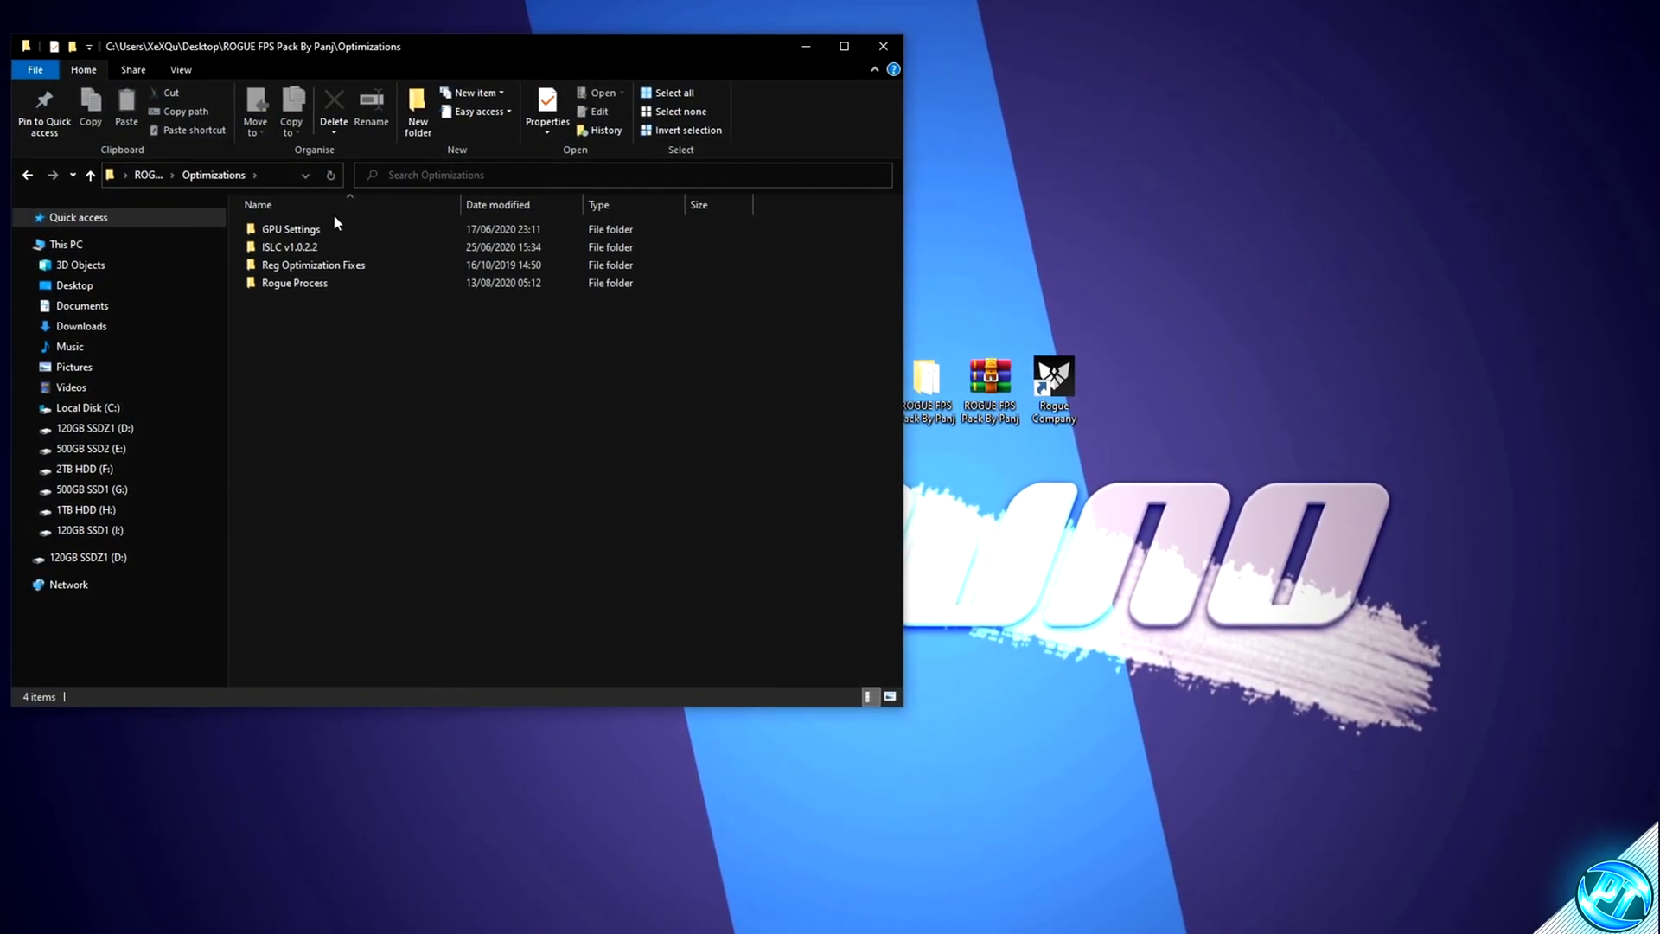
{"action": "left_click_drag", "start_coordinate": [302, 256], "coordinate": [986, 285]}
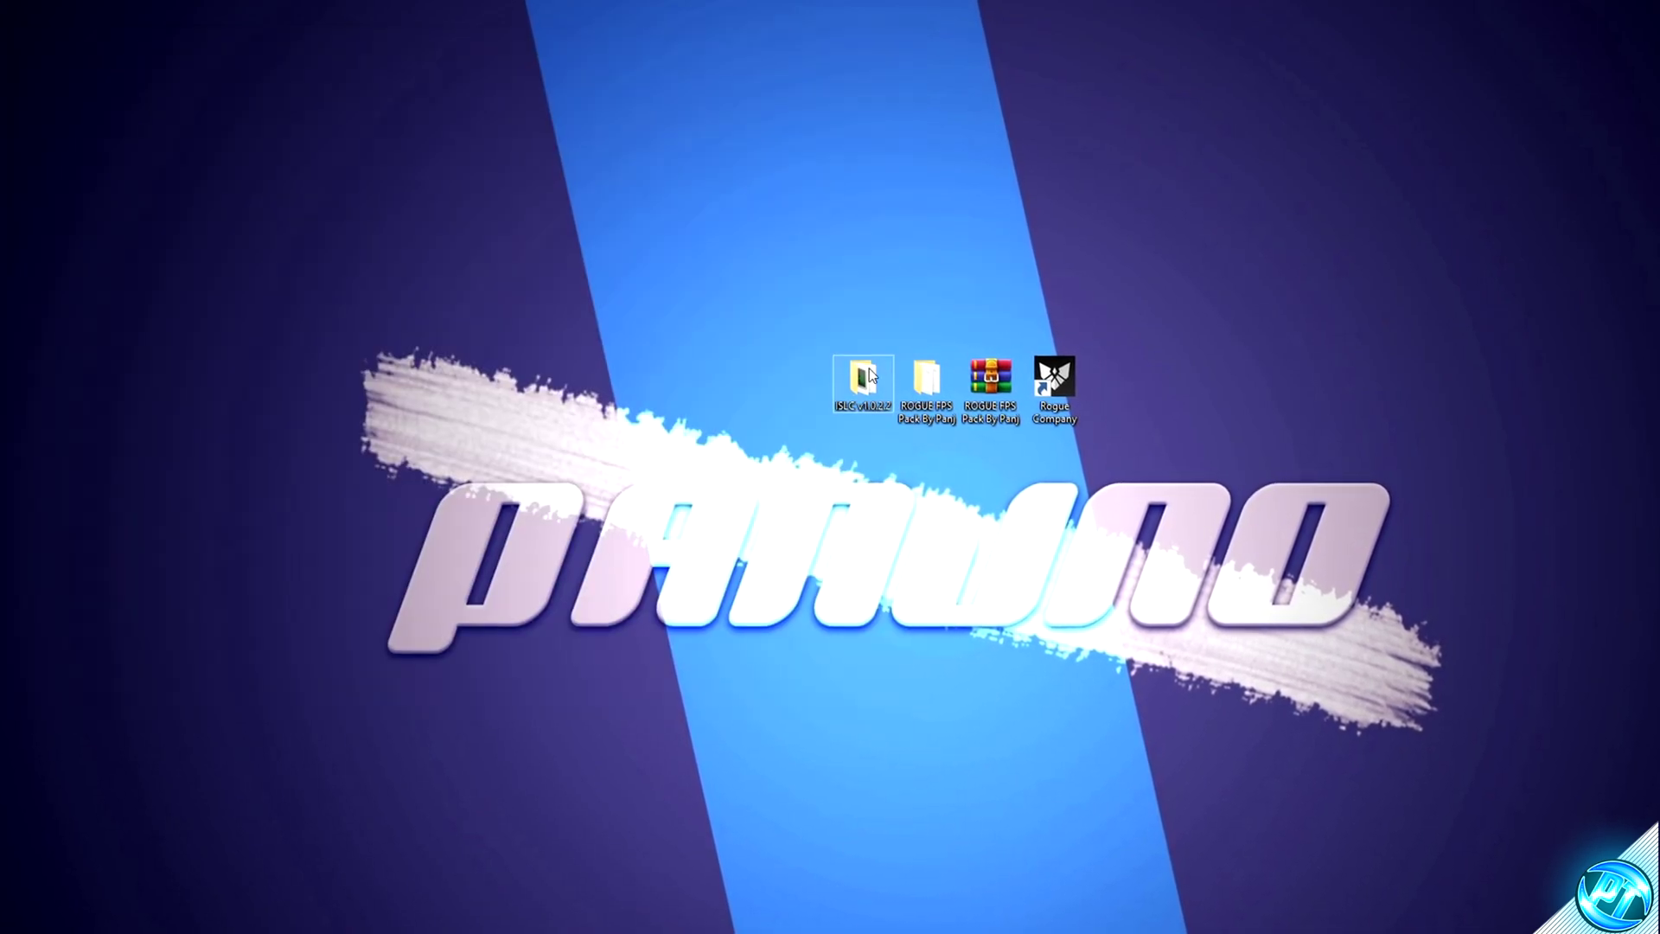
- Launch Intelligent standby list cleaner ISLC from the ISLC v1.0.2.2 desktop folder and bring up its window from the system tray
{"action": "double_click", "coordinate": [864, 378]}
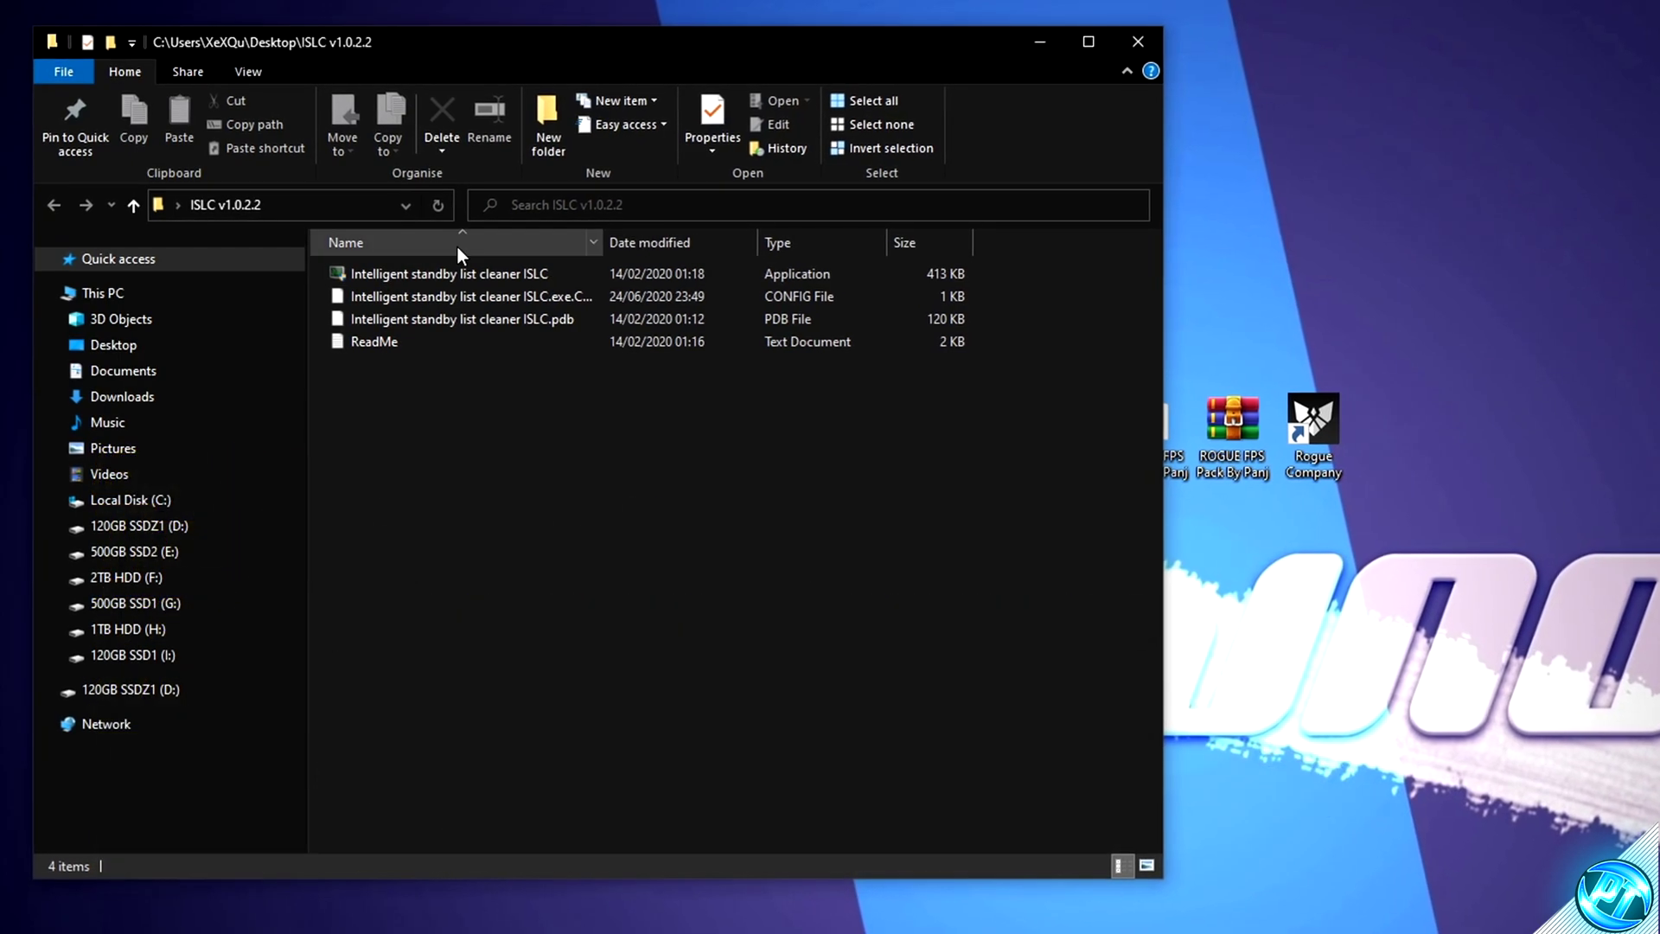
{"action": "left_click", "coordinate": [462, 277]}
{"action": "double_click", "coordinate": [467, 277]}
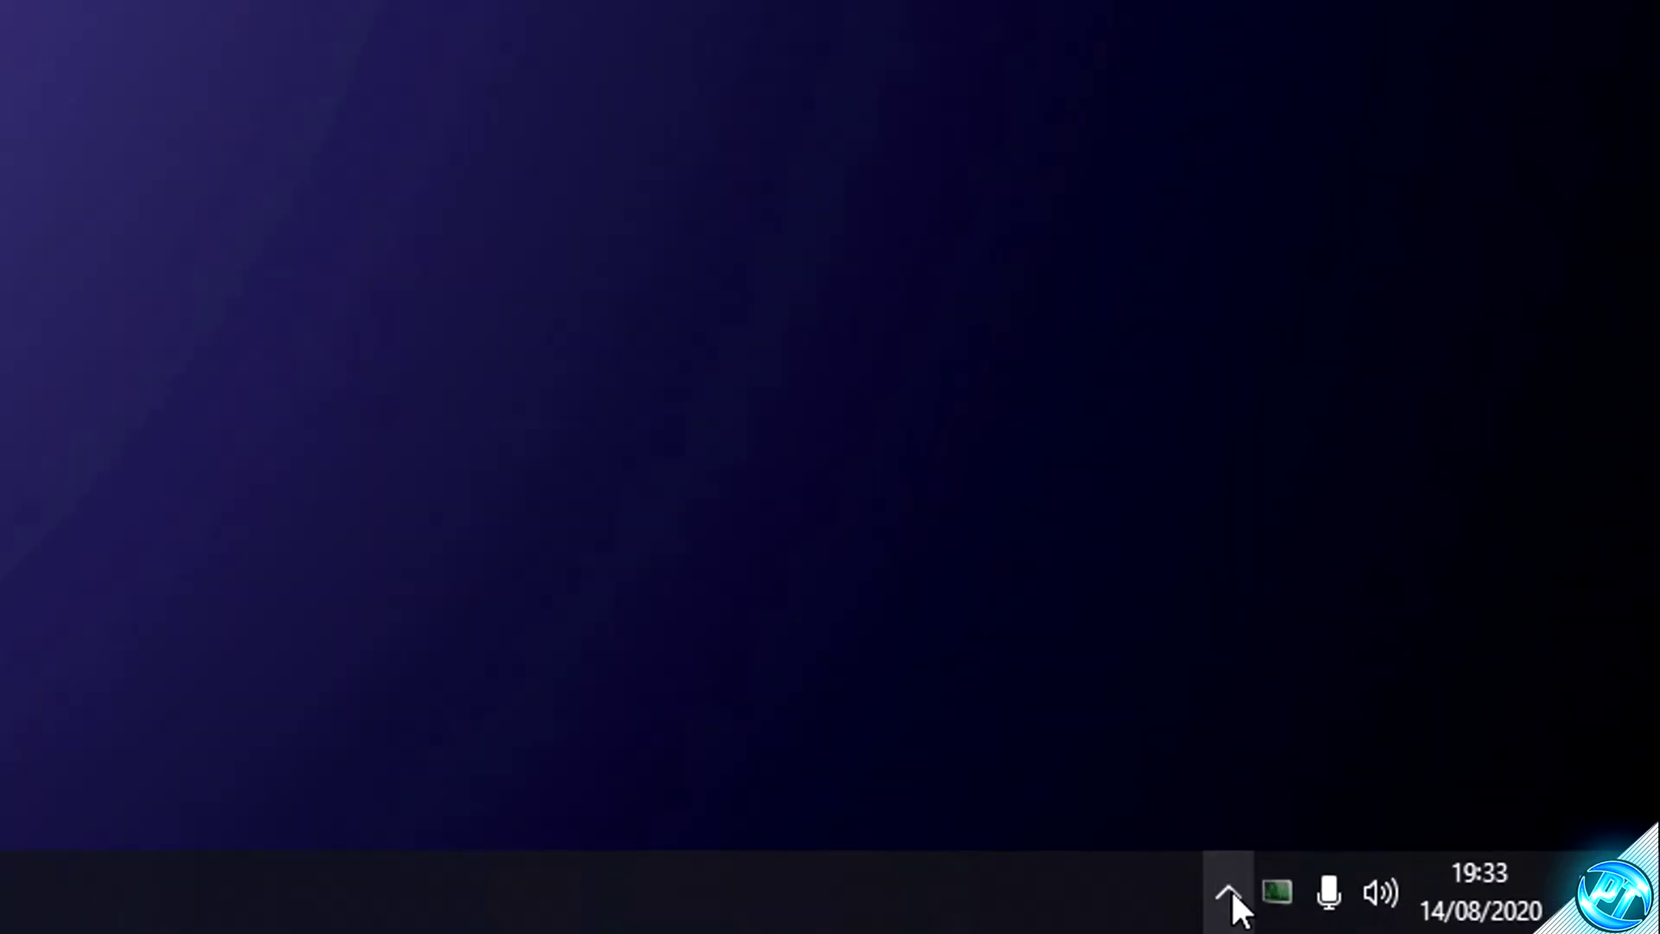
{"action": "left_click", "coordinate": [1524, 920]}
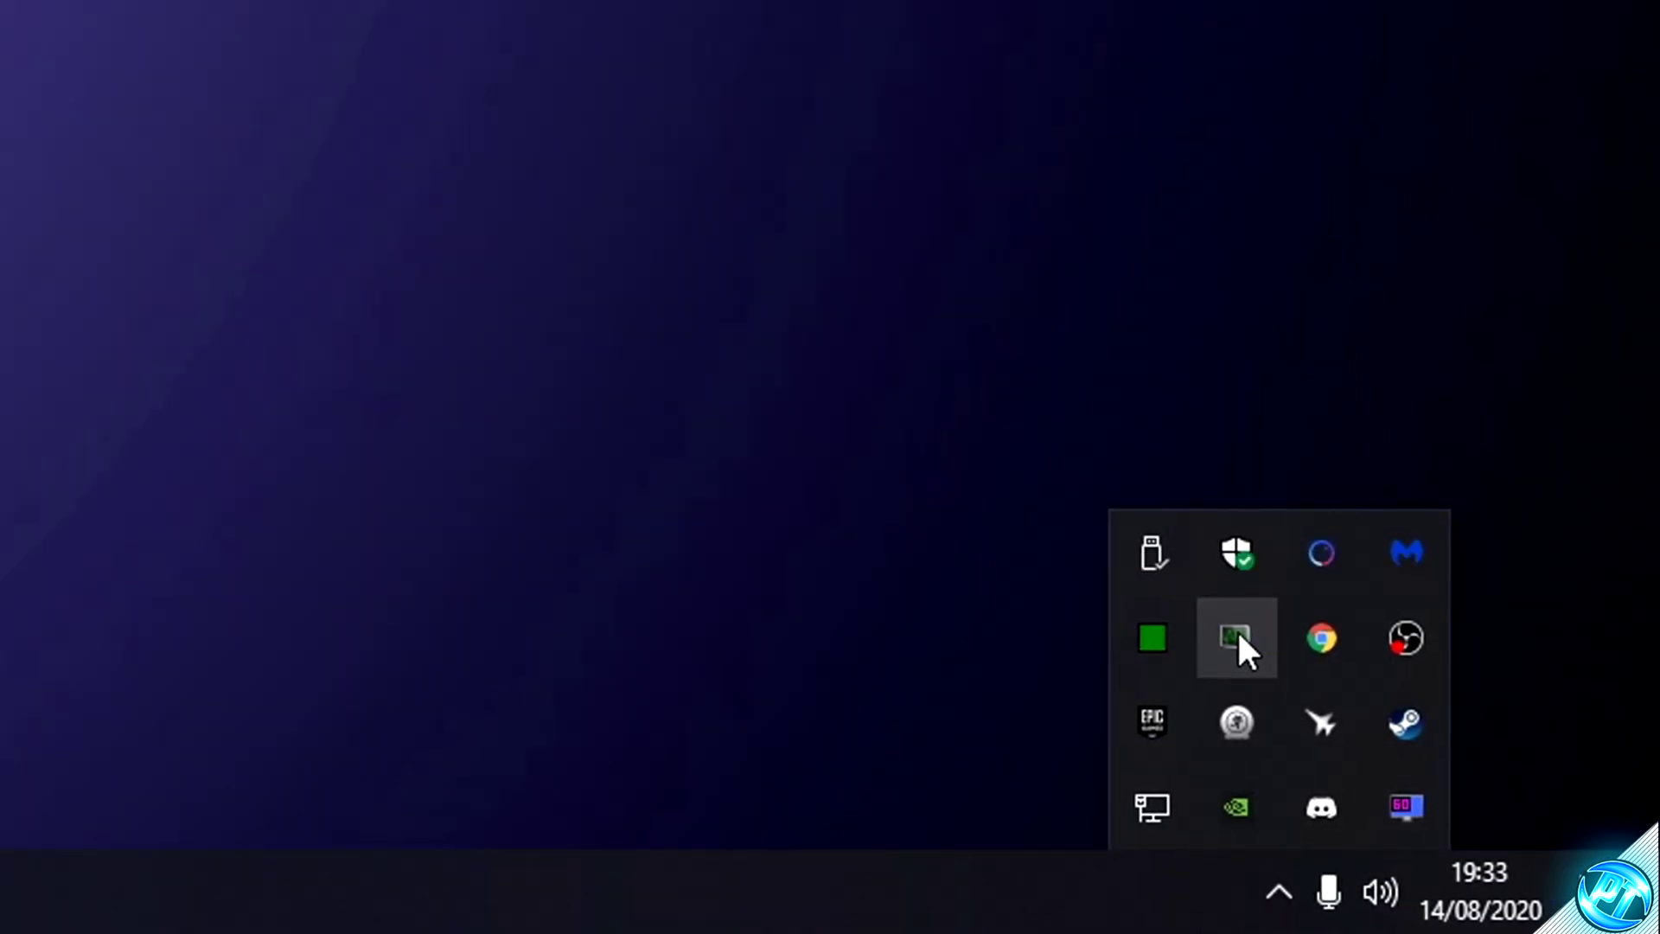
{"action": "left_click", "coordinate": [1236, 635]}
- Stop ISLC monitoring, then set the minimum list size to 1024 MB and the free memory threshold to 16000 MB
{"action": "left_click_drag", "start_coordinate": [671, 160], "coordinate": [932, 178]}
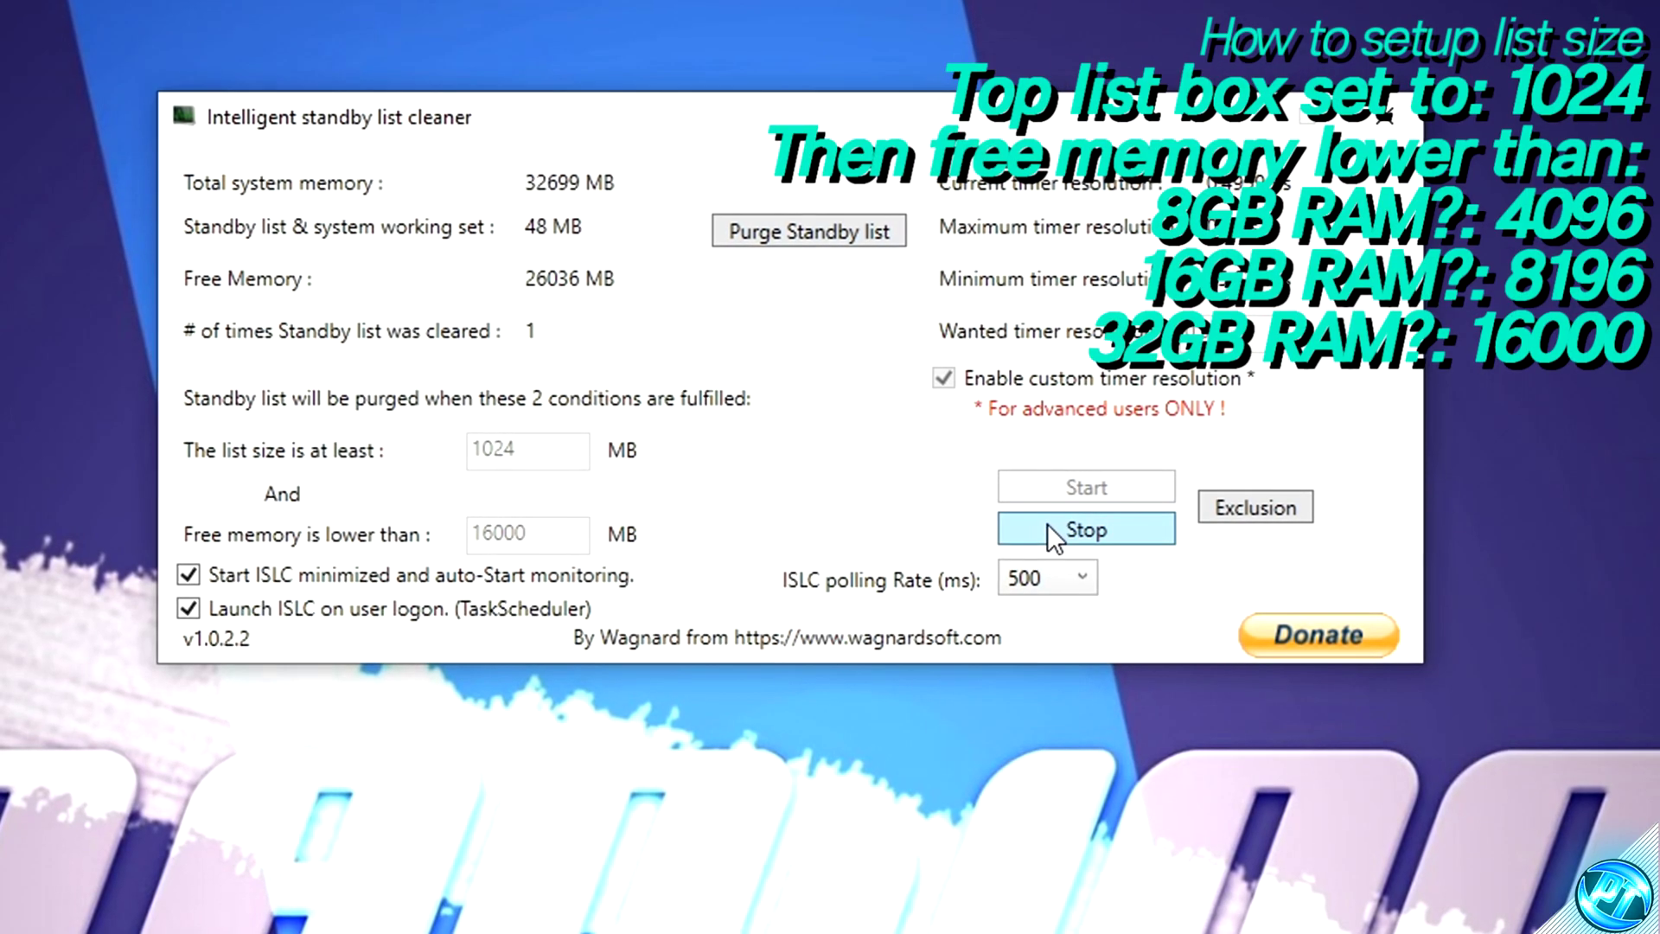
{"action": "left_click", "coordinate": [941, 337]}
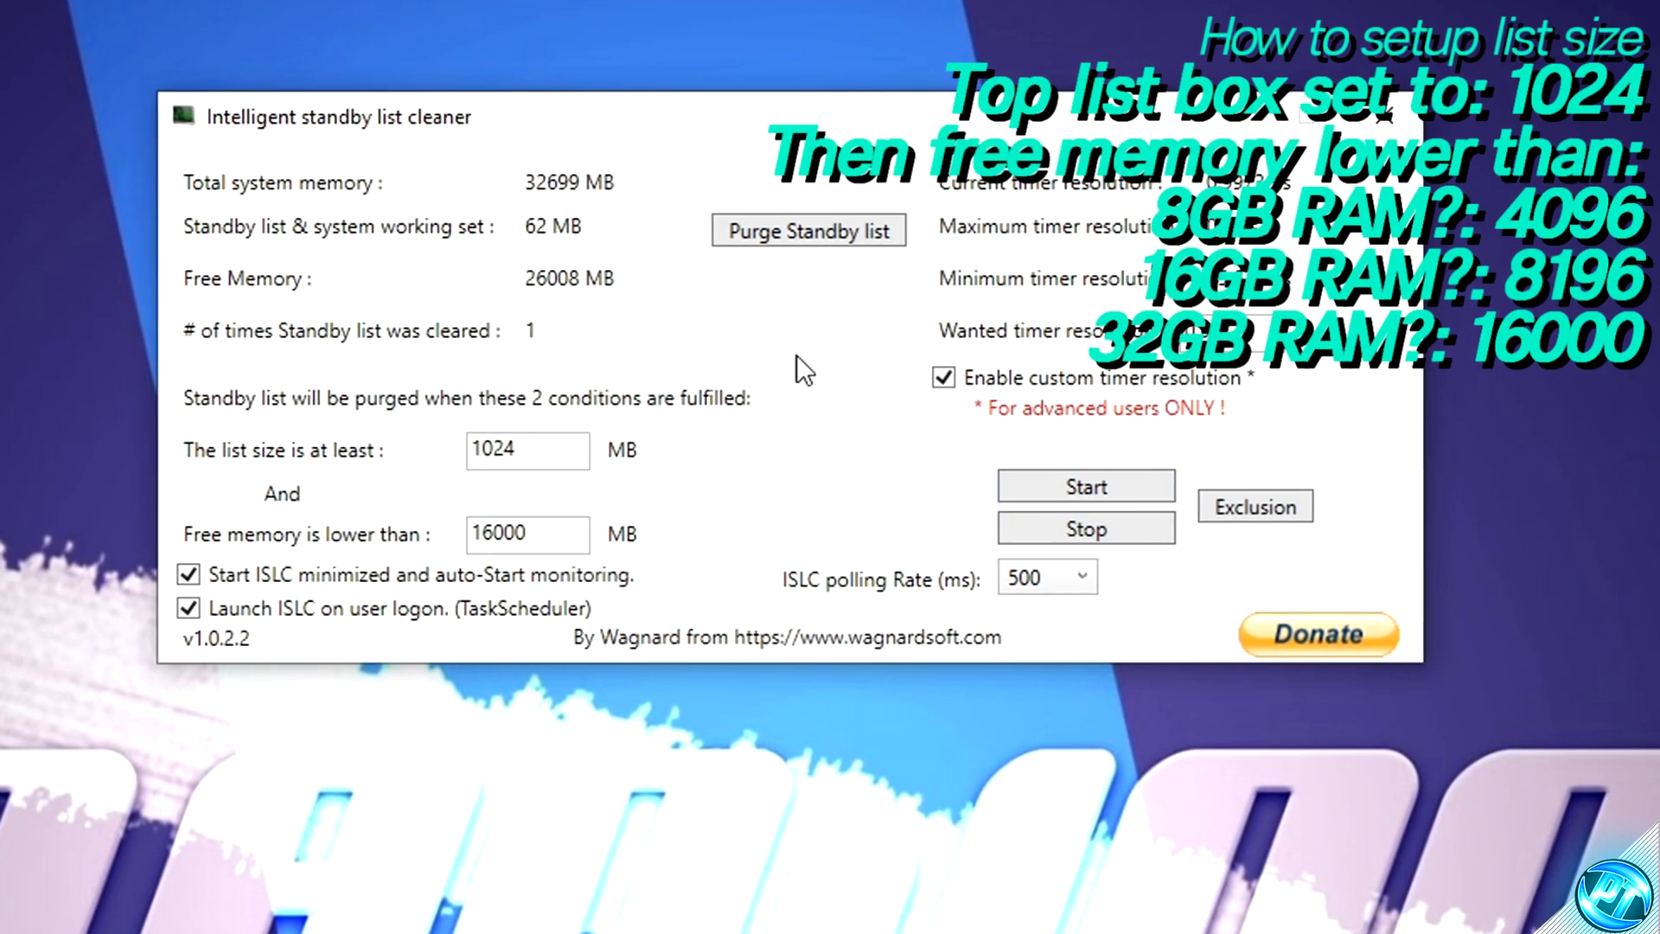
{"action": "double_click", "coordinate": [577, 451]}
{"action": "type", "text": "102"}
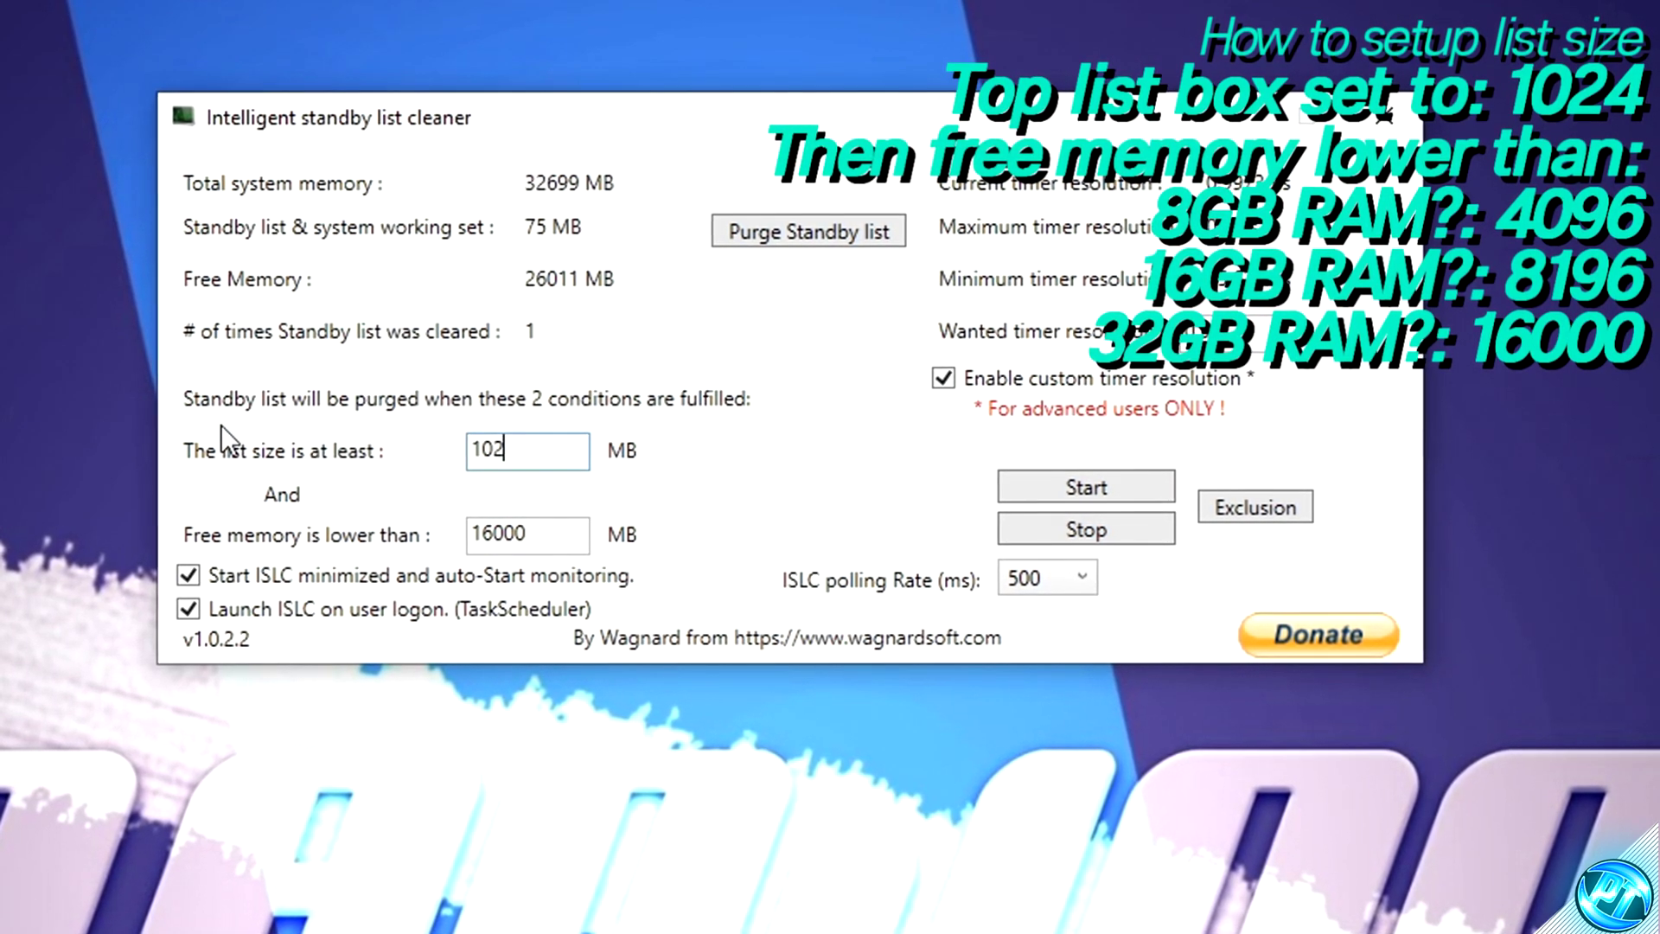
{"action": "type", "text": "4"}
{"action": "key", "text": "Tab"}
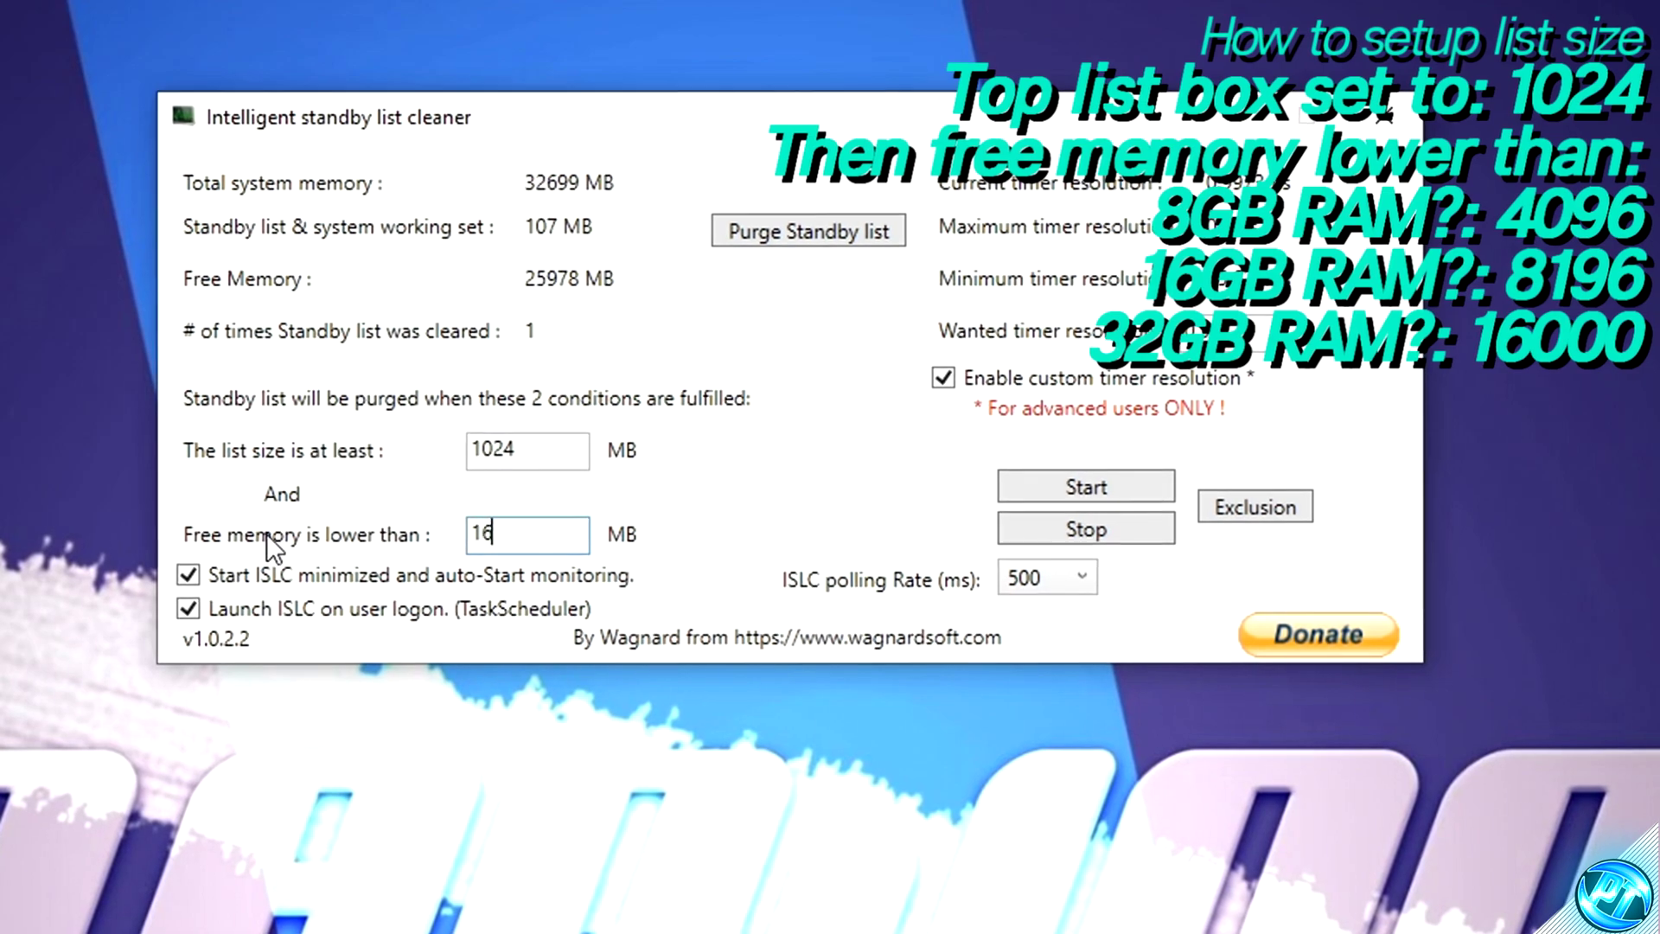
- Keep the custom timer resolution enabled, set the wanted timer resolution to 0.49, and start ISLC monitoring
{"action": "left_click", "coordinate": [941, 381]}
{"action": "left_click", "coordinate": [944, 378]}
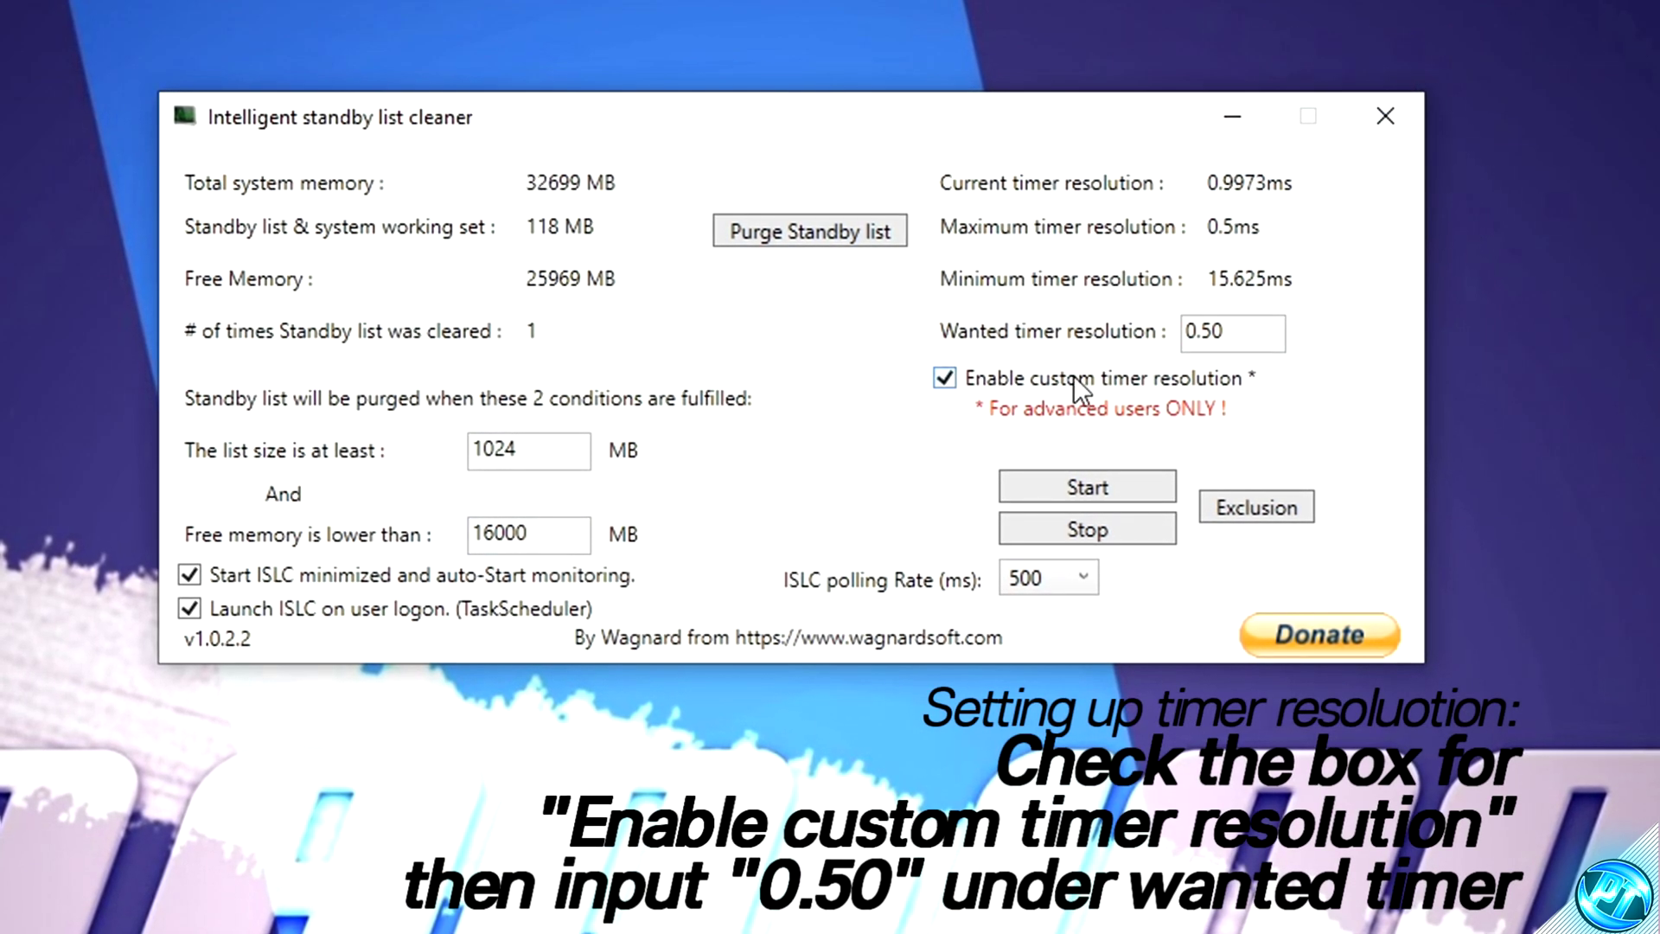
{"action": "double_click", "coordinate": [1209, 332]}
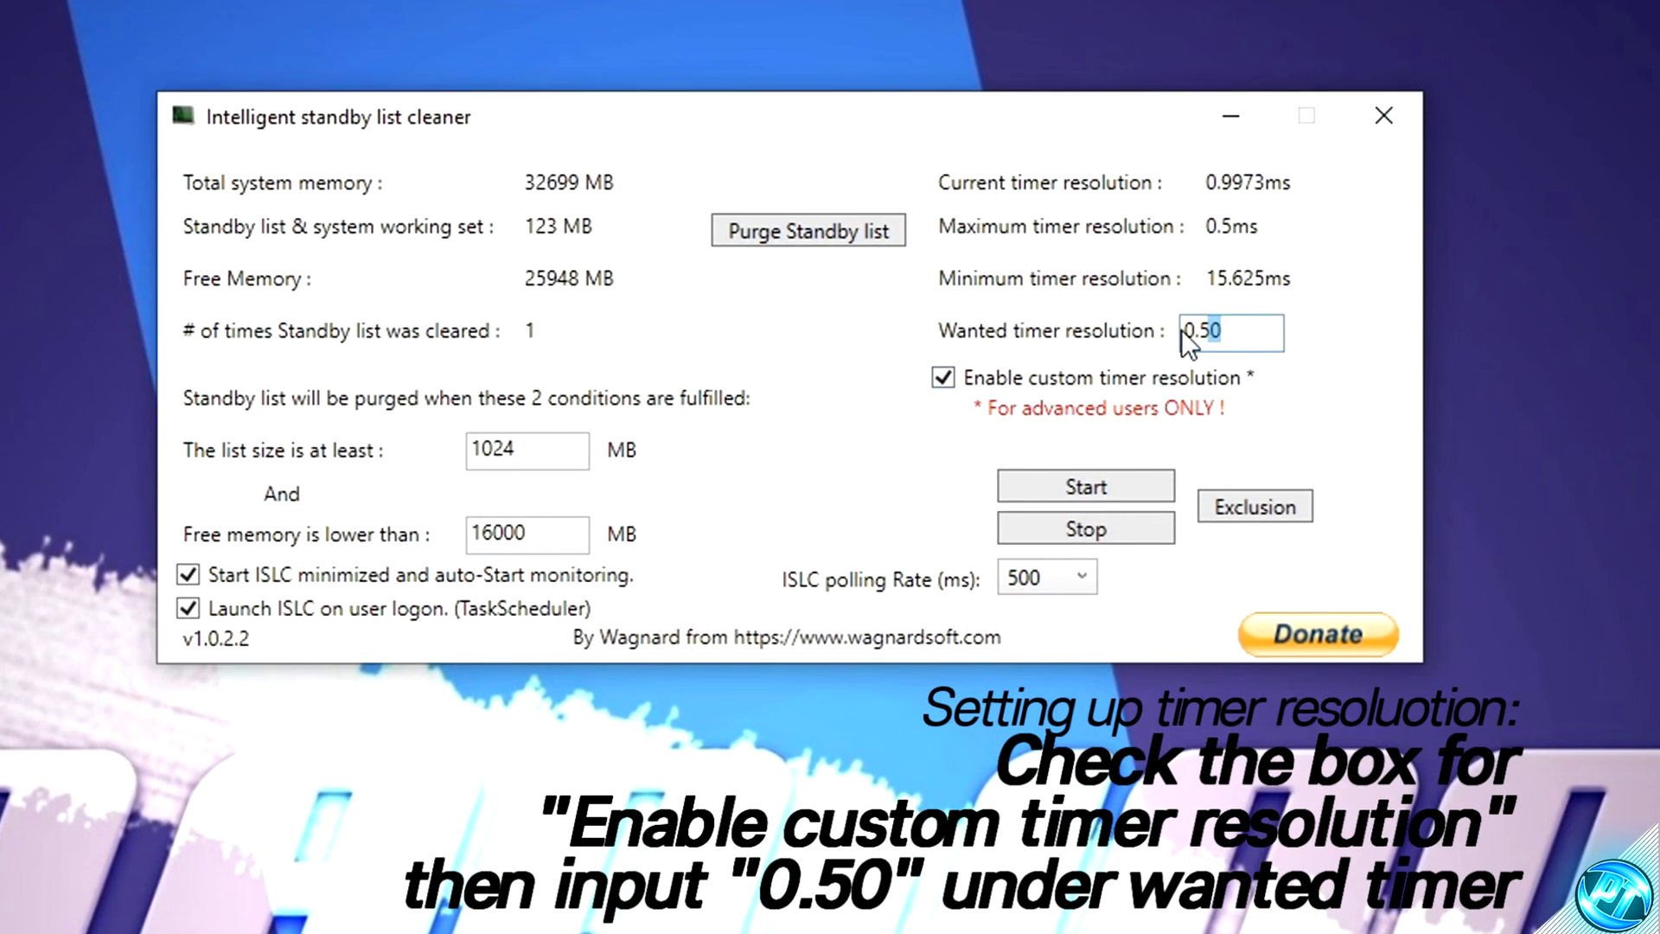
{"action": "type", "text": "0.49"}
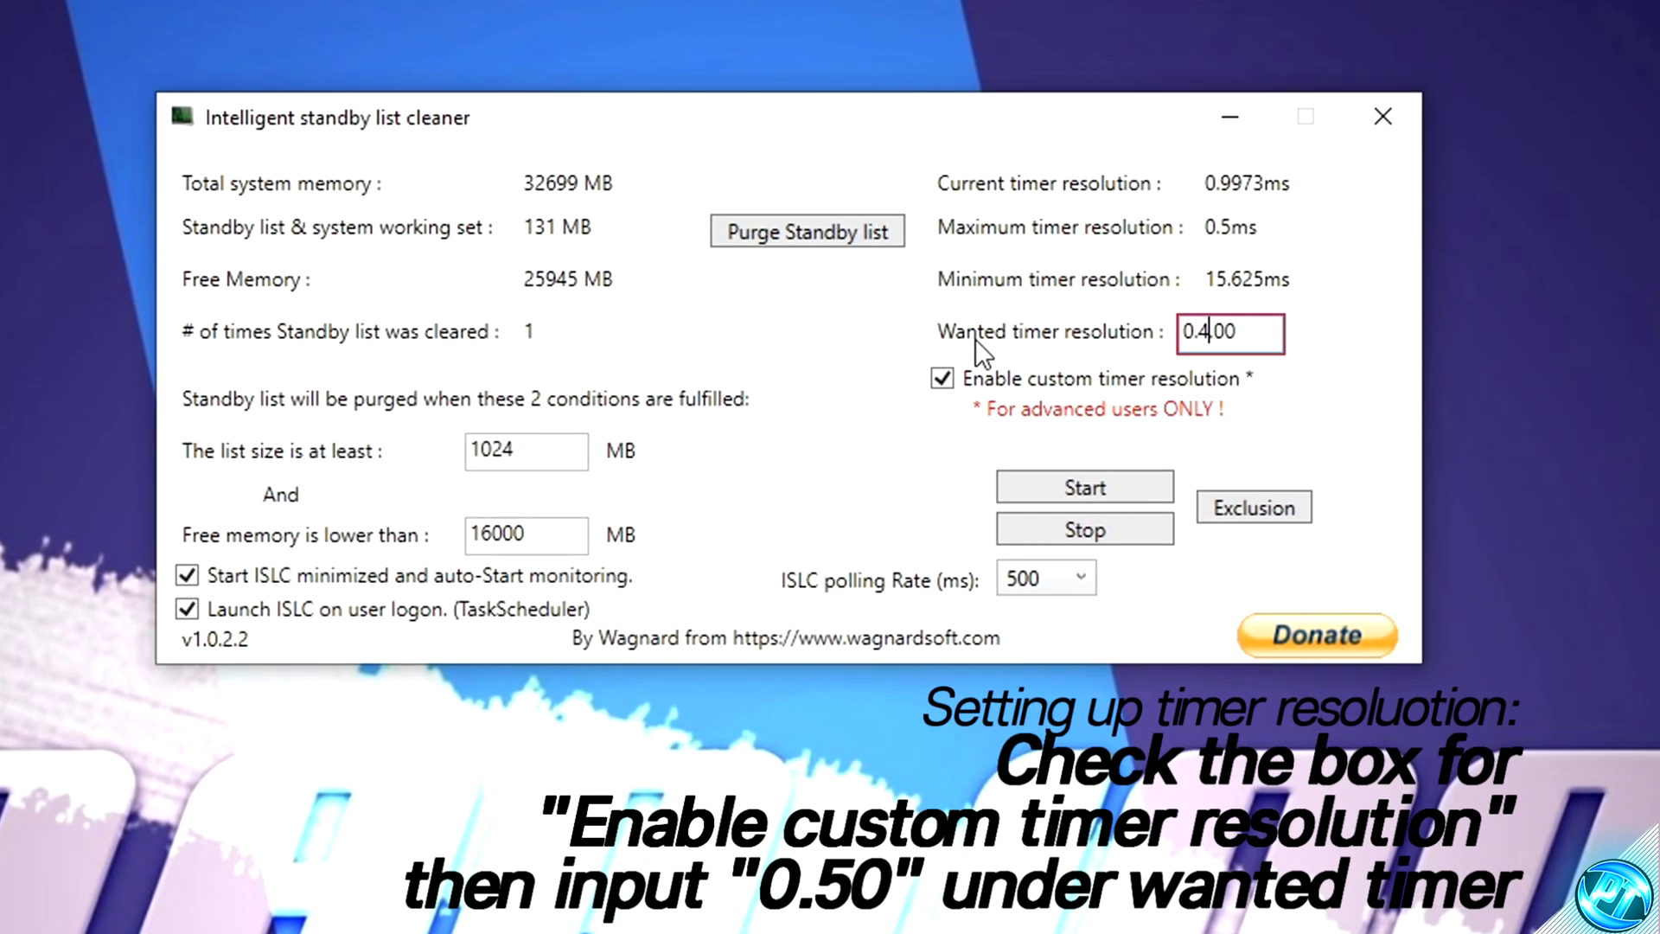
{"action": "key", "text": "Delete"}
{"action": "key", "text": "Delete"}
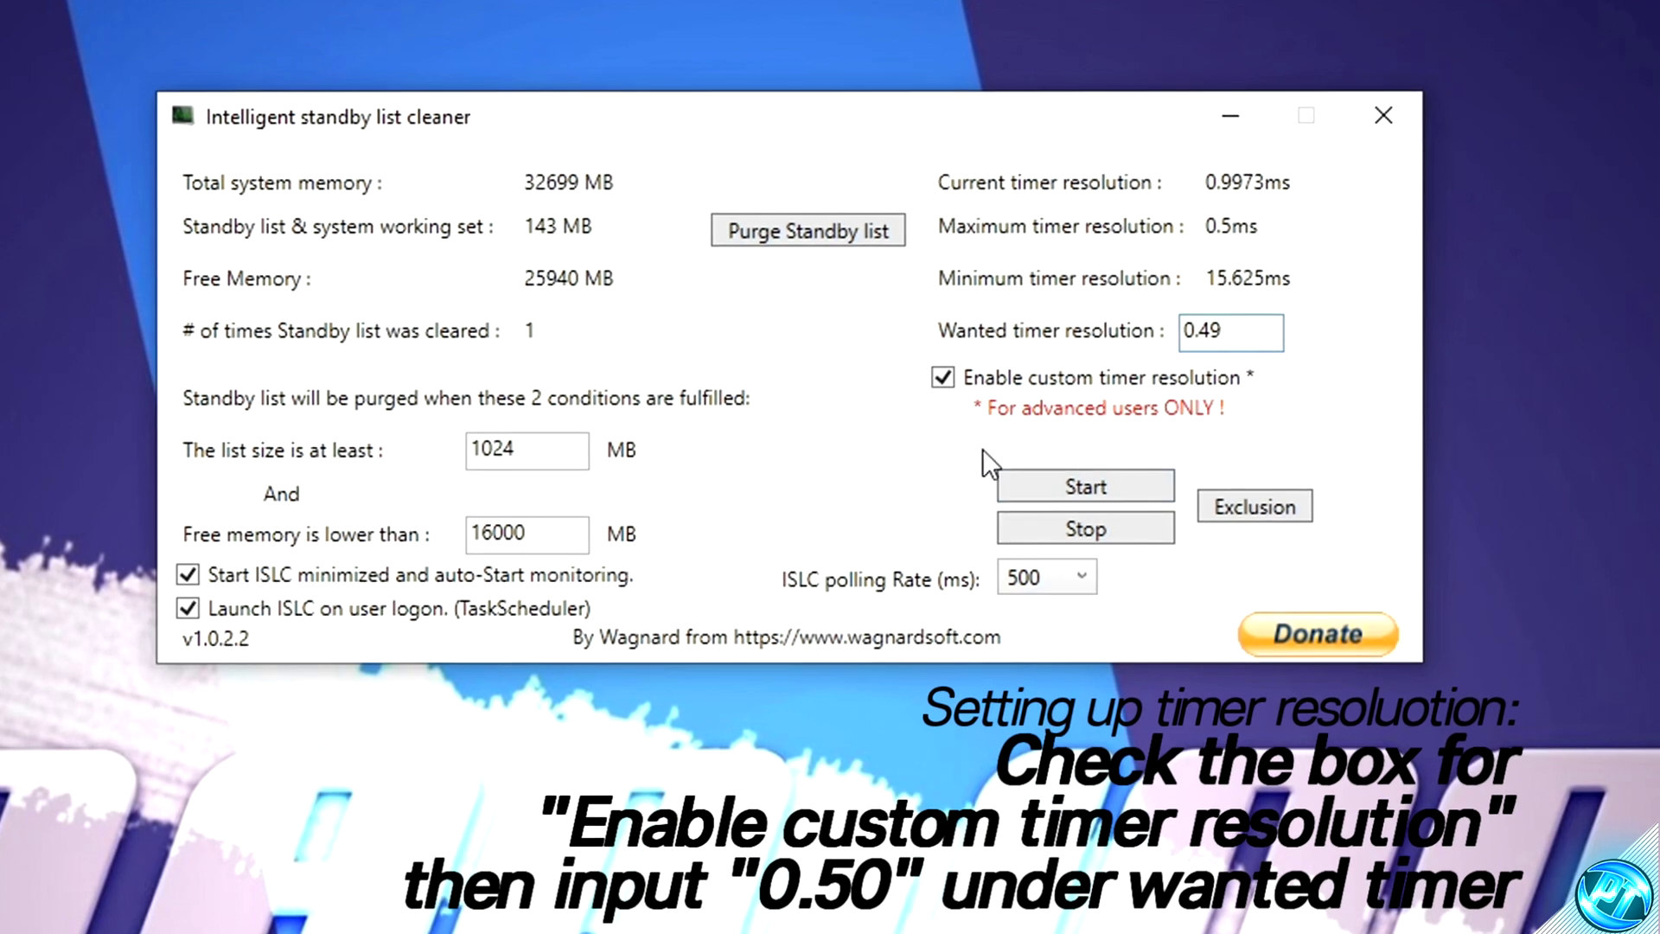
{"action": "left_click", "coordinate": [1050, 489]}
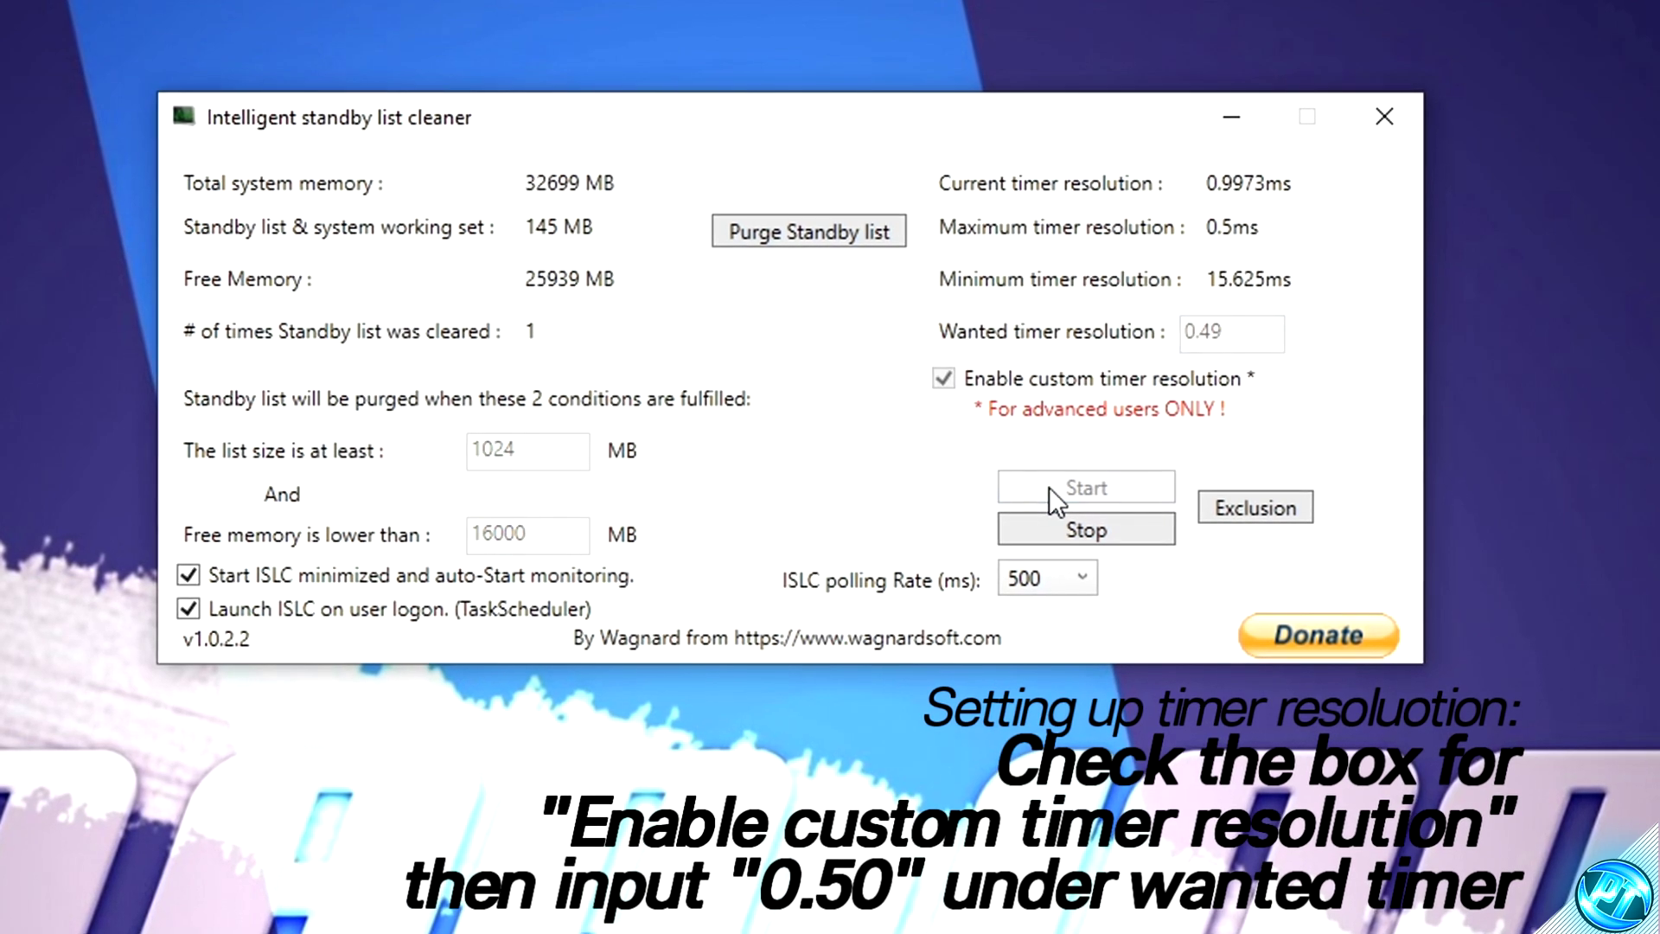
- Purge the standby list twice and open the ISLC polling rate choices
{"action": "left_click", "coordinate": [797, 235]}
{"action": "left_click", "coordinate": [796, 236]}
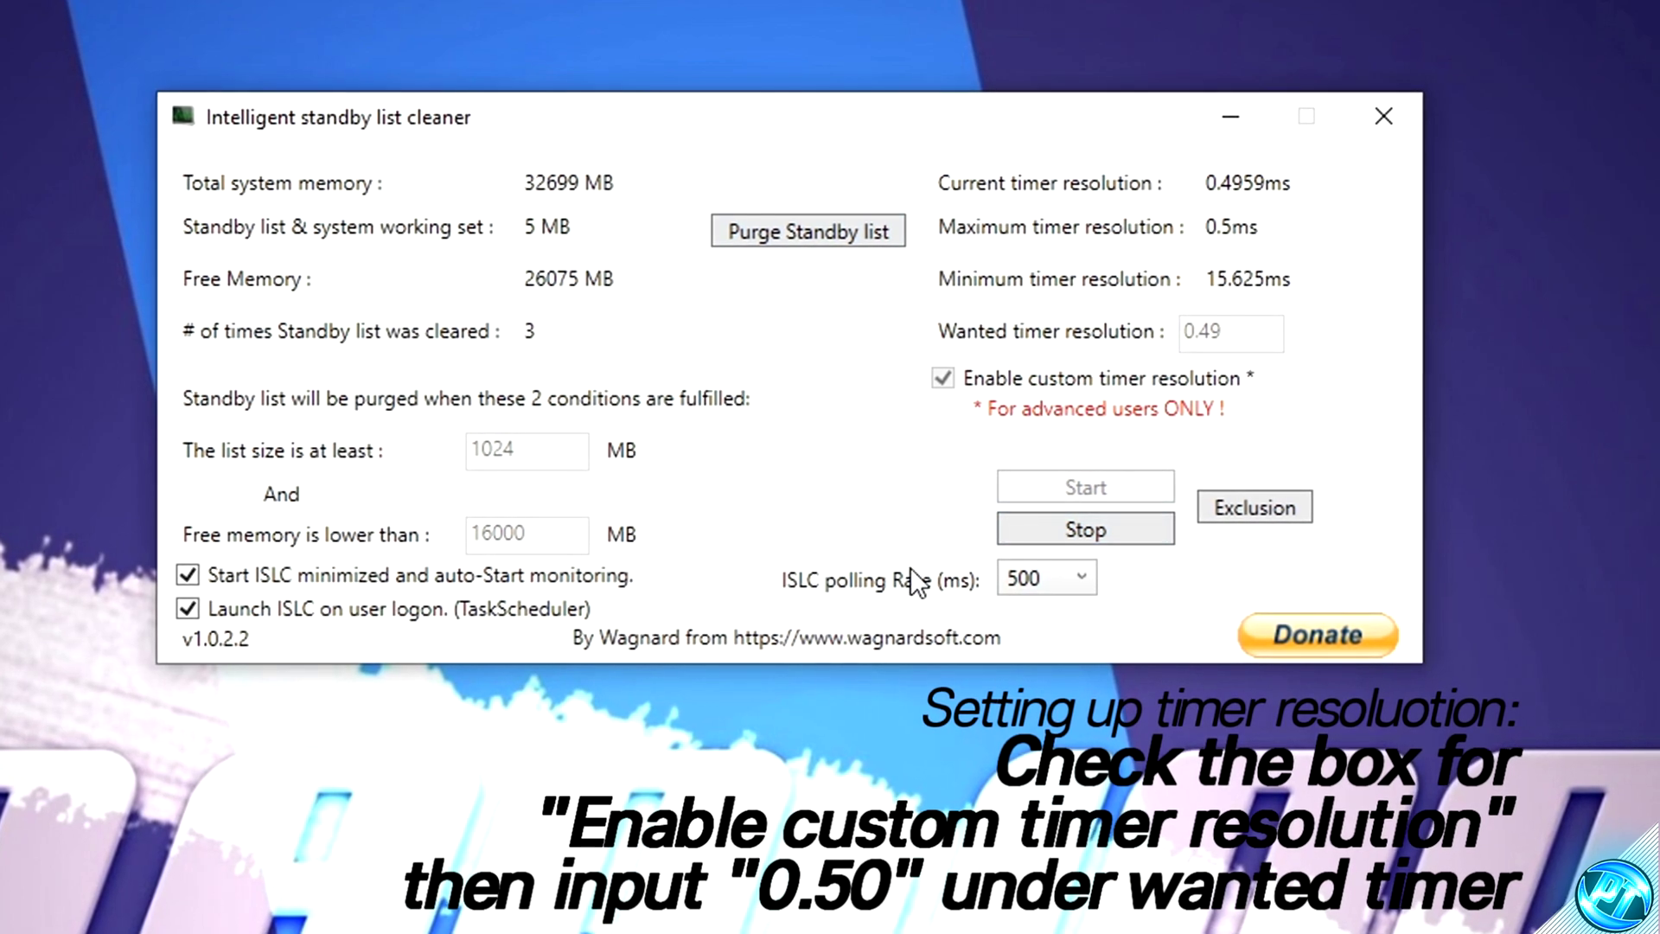
{"action": "left_click", "coordinate": [1050, 578]}
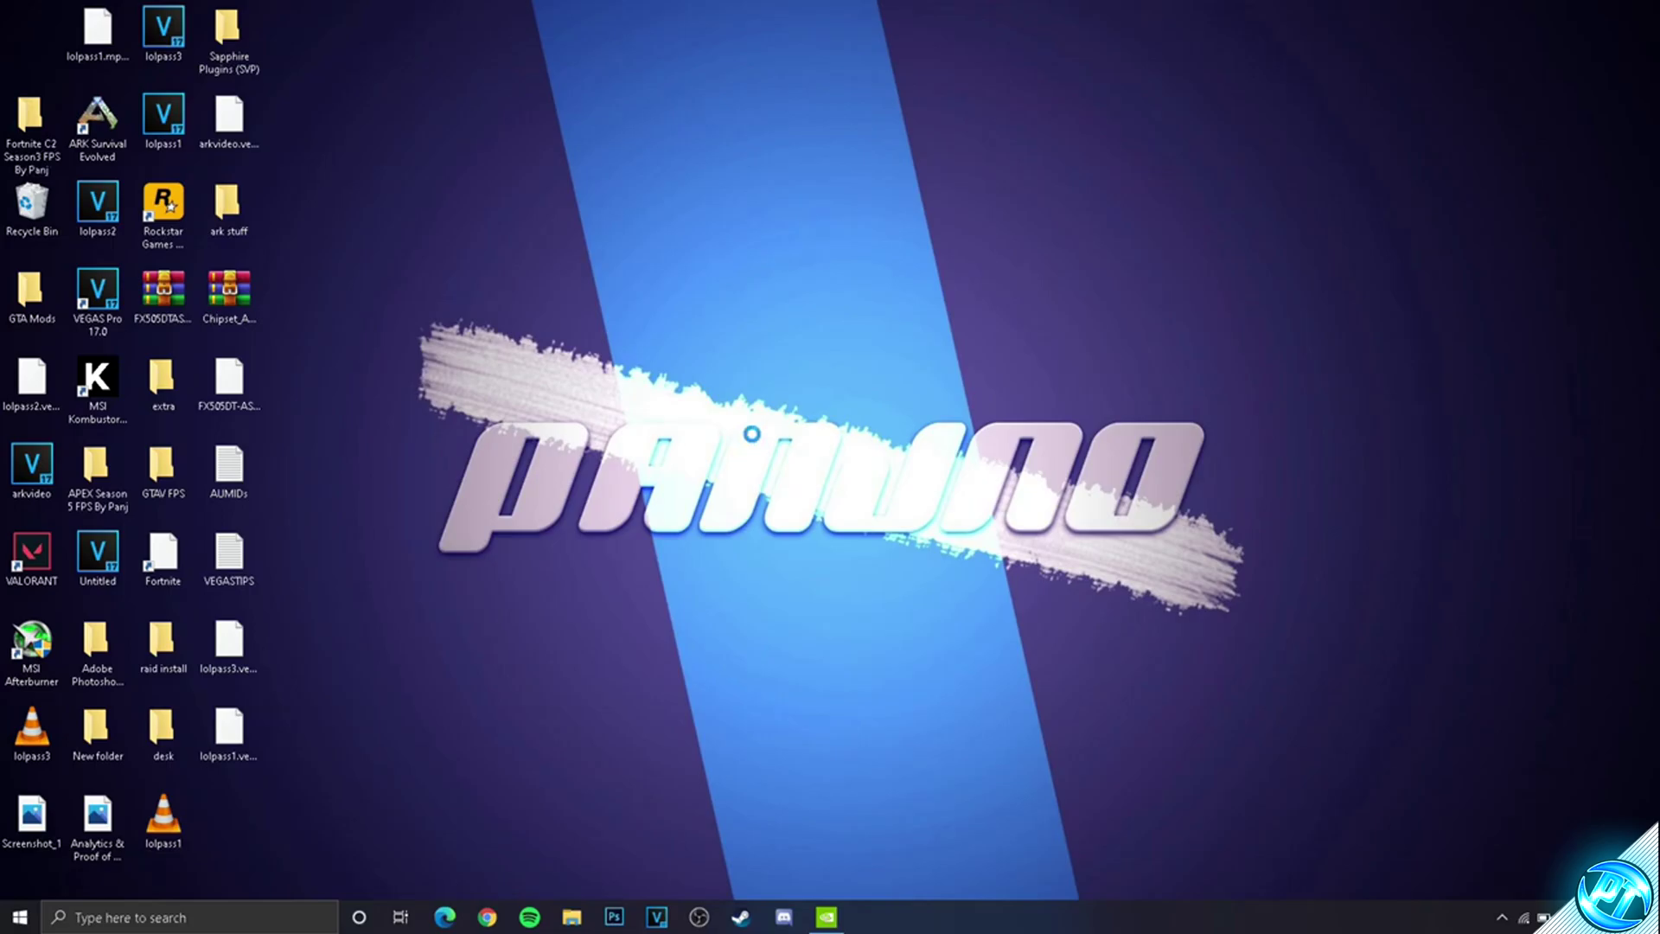
- Open the Windows display settings, set multiple displays to Show only on 2, and keep the changes
{"action": "right_click", "coordinate": [746, 429]}
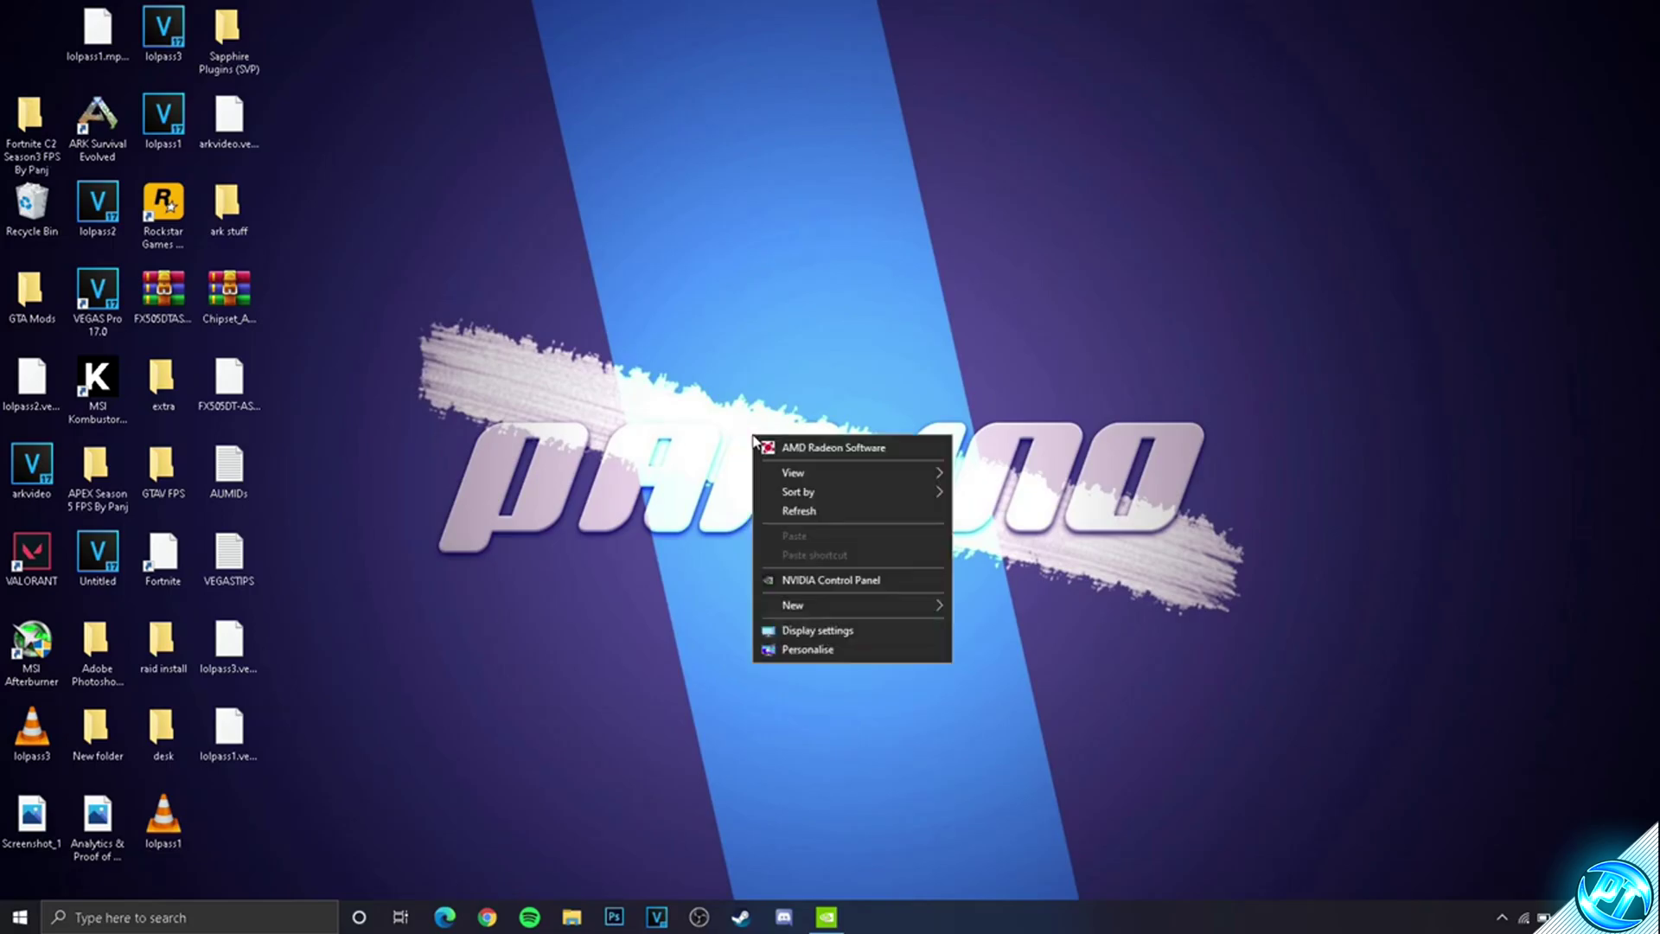
{"action": "left_click", "coordinate": [829, 701]}
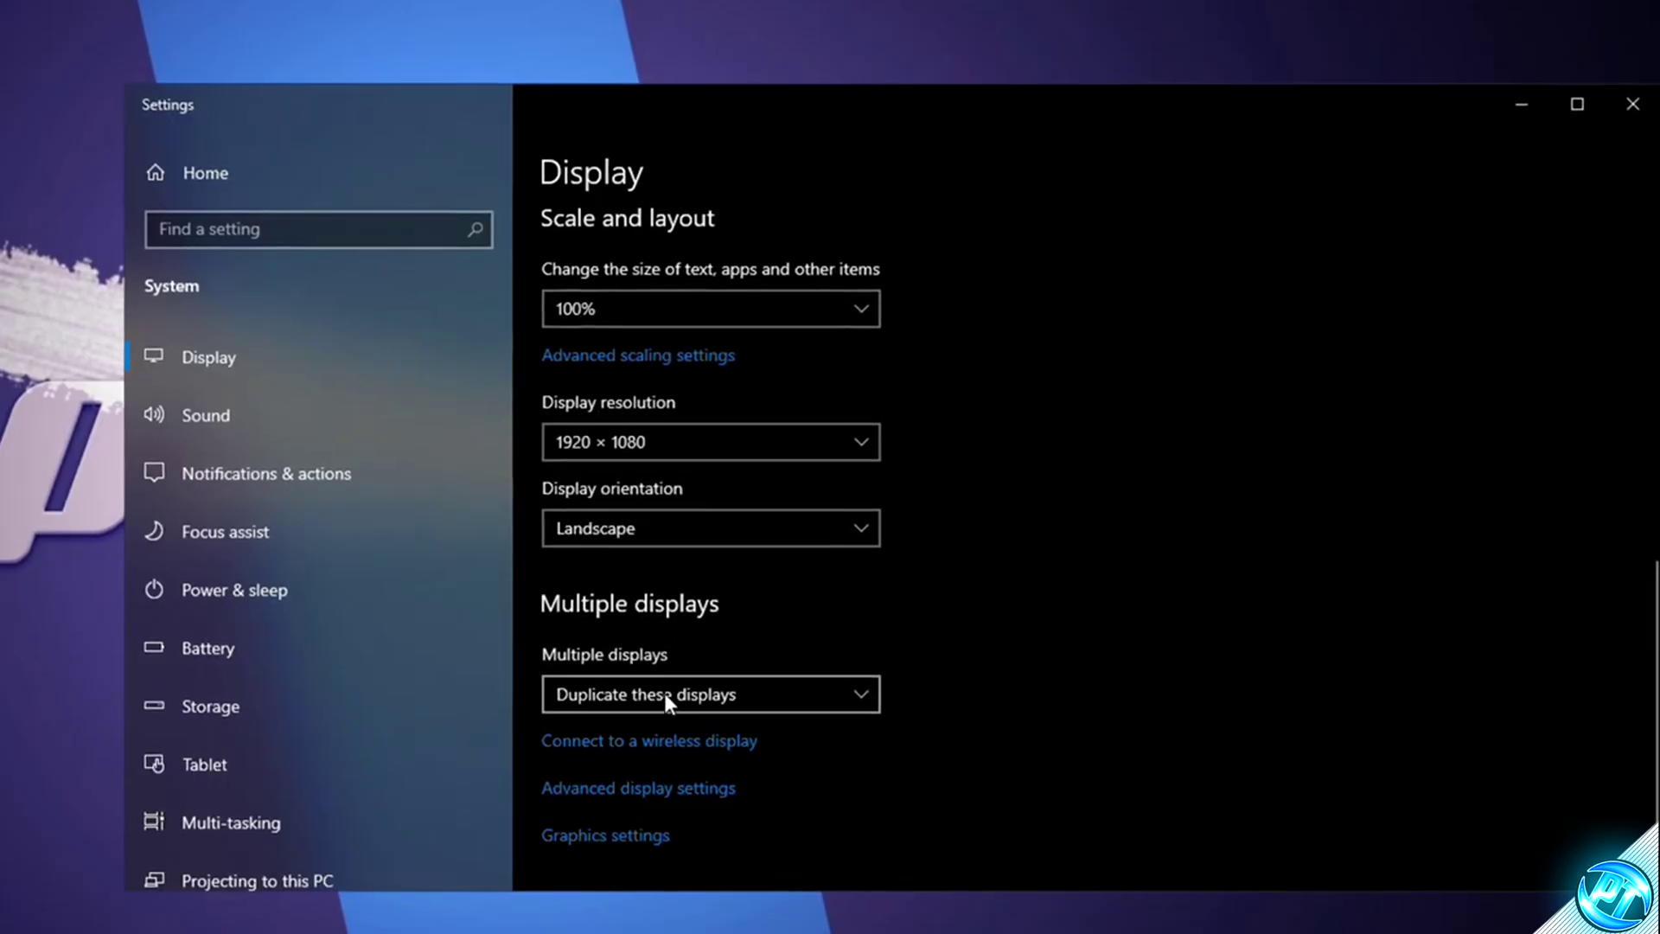
{"action": "left_click", "coordinate": [665, 695]}
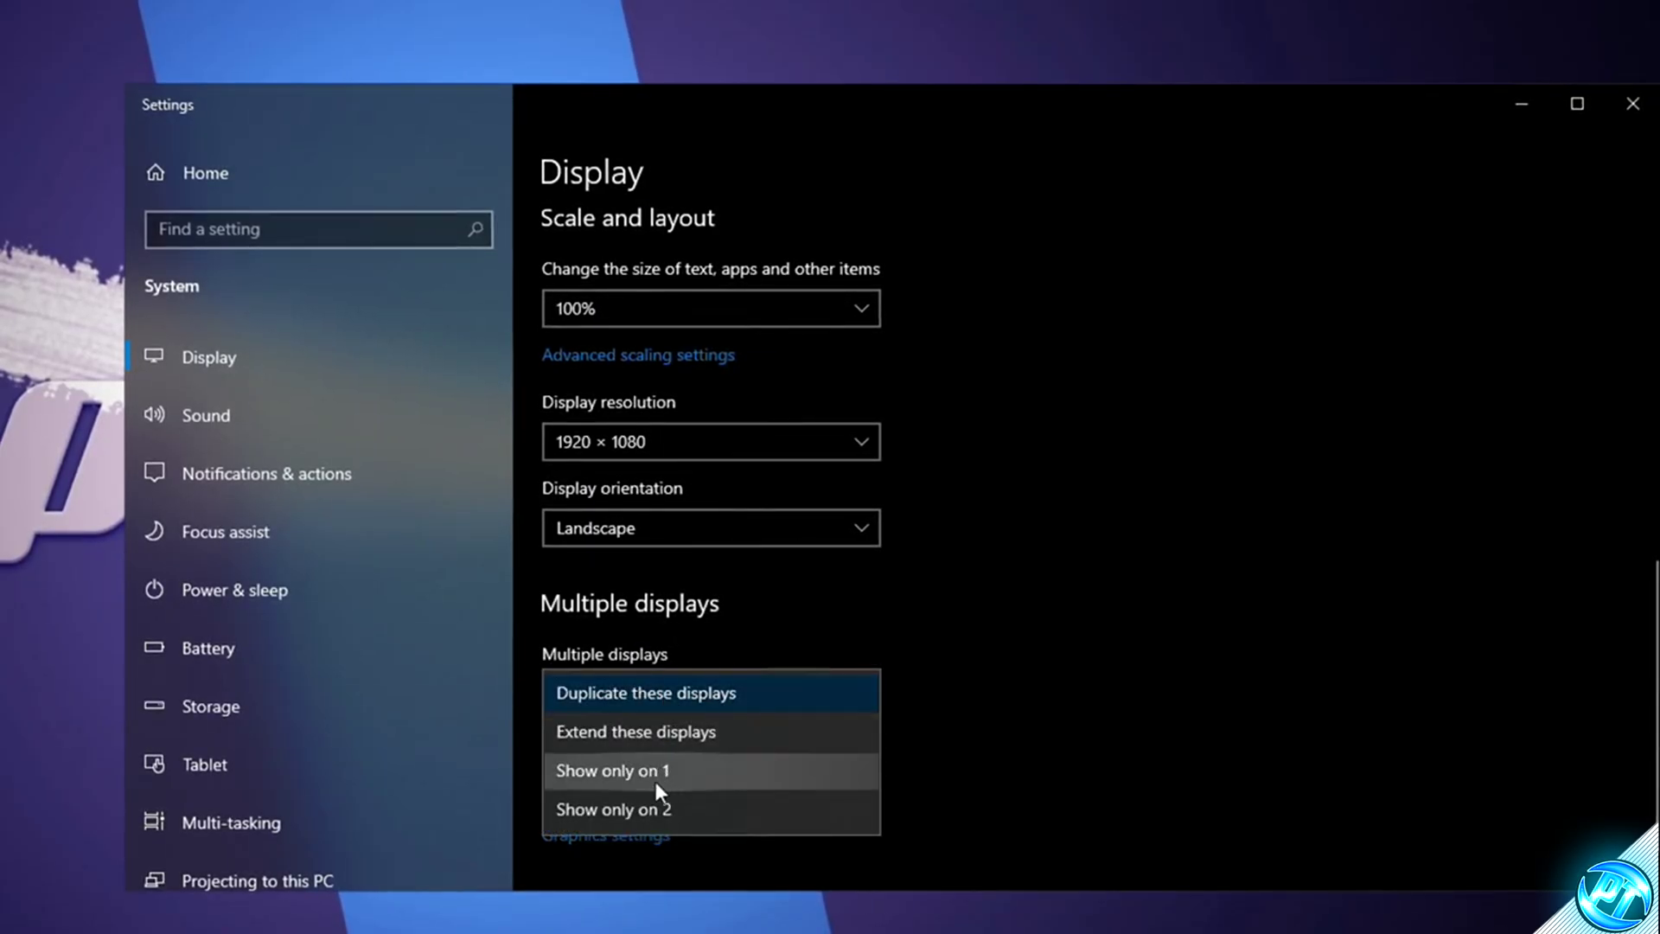
{"action": "left_click", "coordinate": [678, 805]}
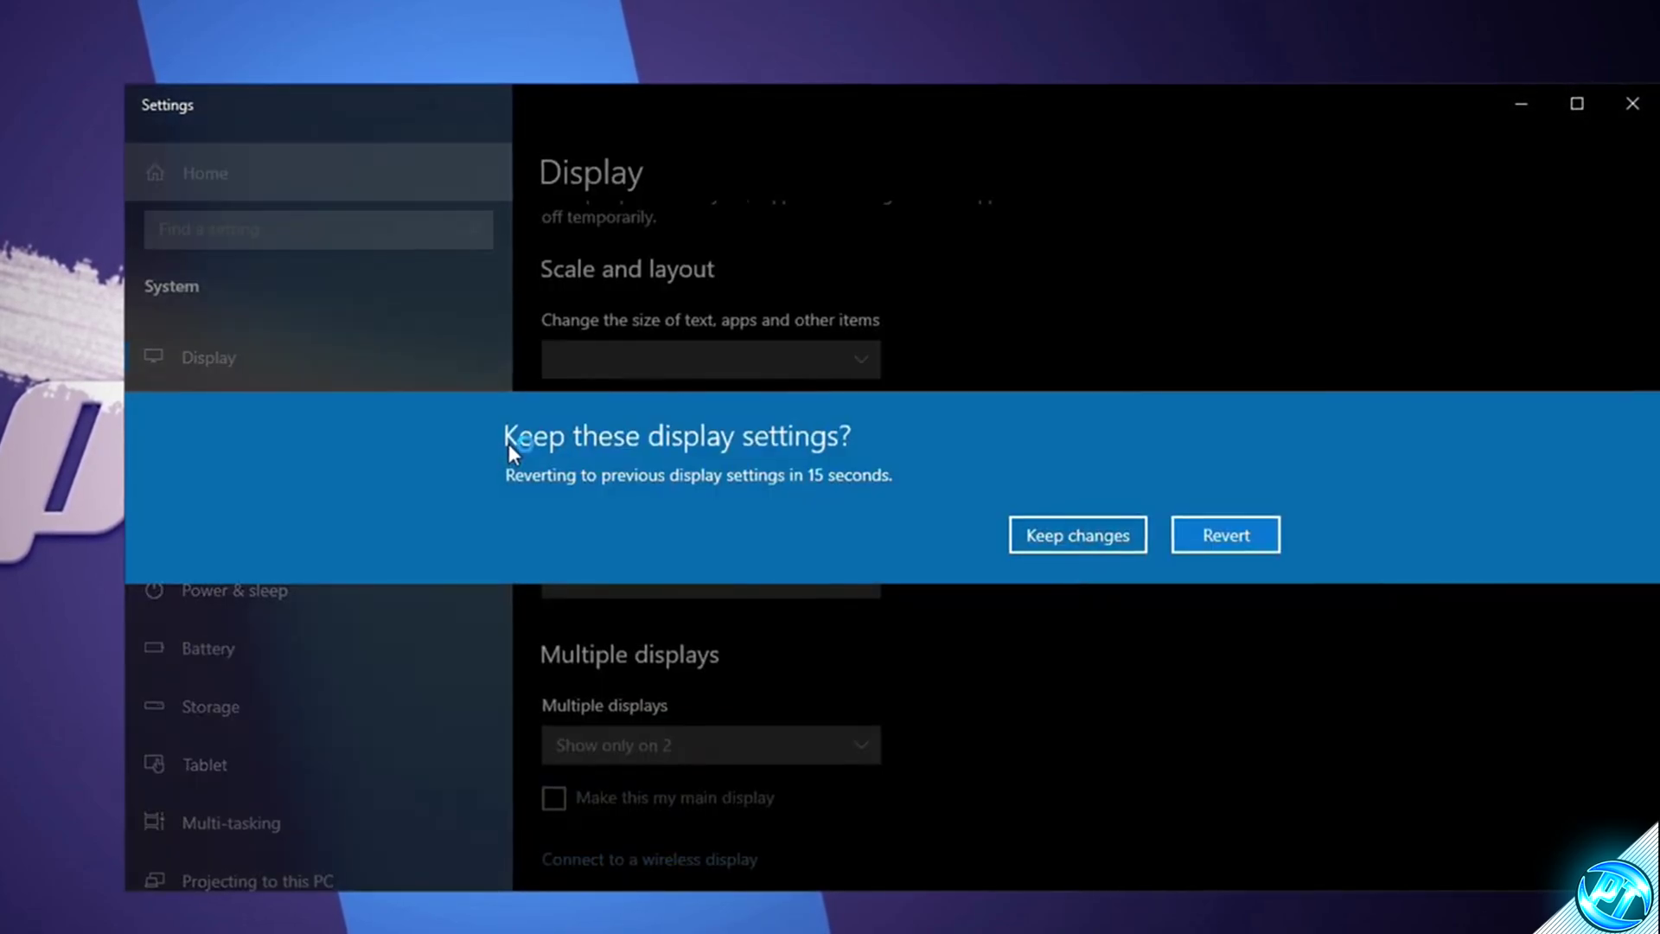
{"action": "left_click", "coordinate": [1075, 535]}
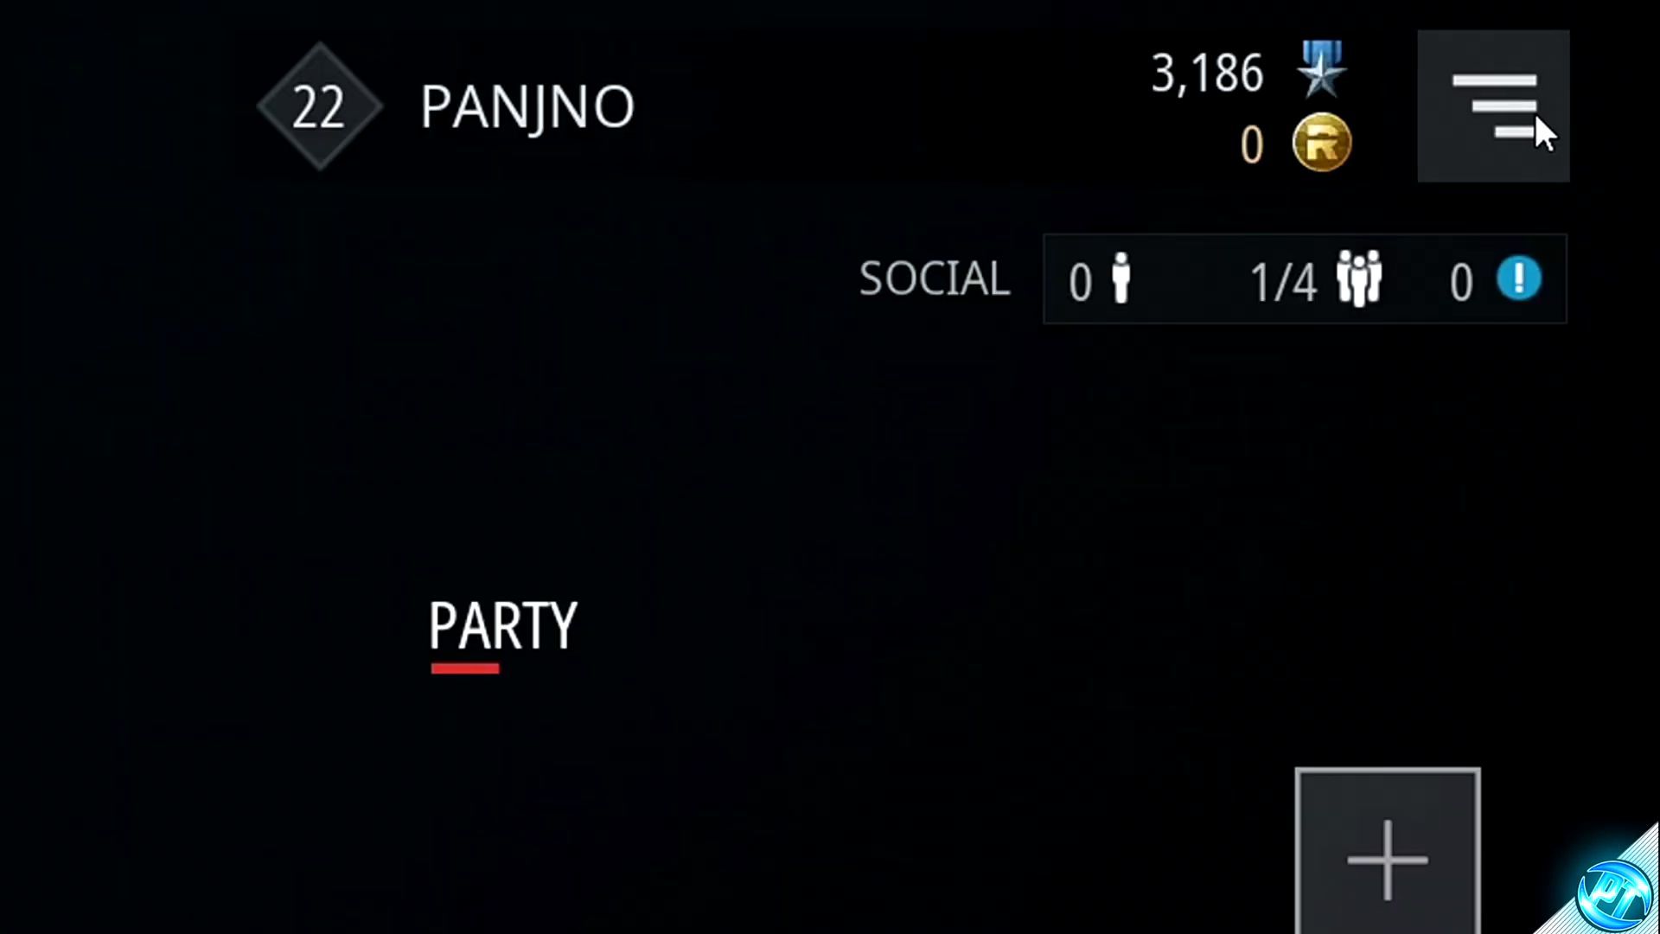
- Switch to Rogue Company, open its display settings, and keep the screen mode on Windowed Fullscreen Mode
{"action": "left_click", "coordinate": [1608, 50]}
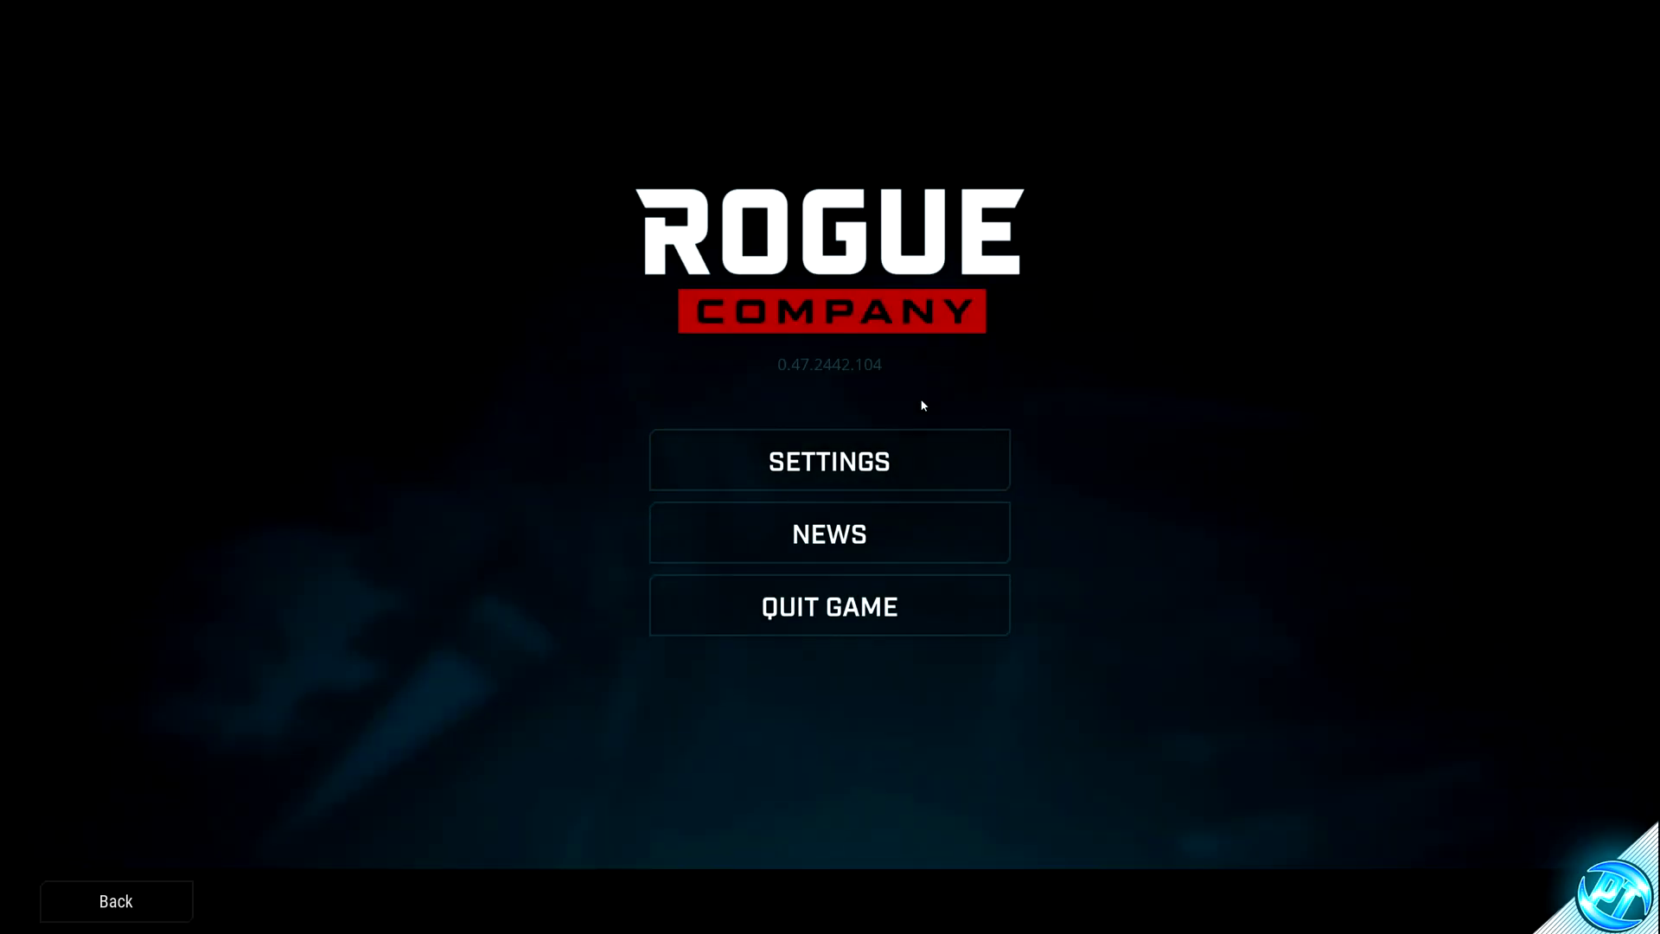
{"action": "left_click", "coordinate": [798, 475]}
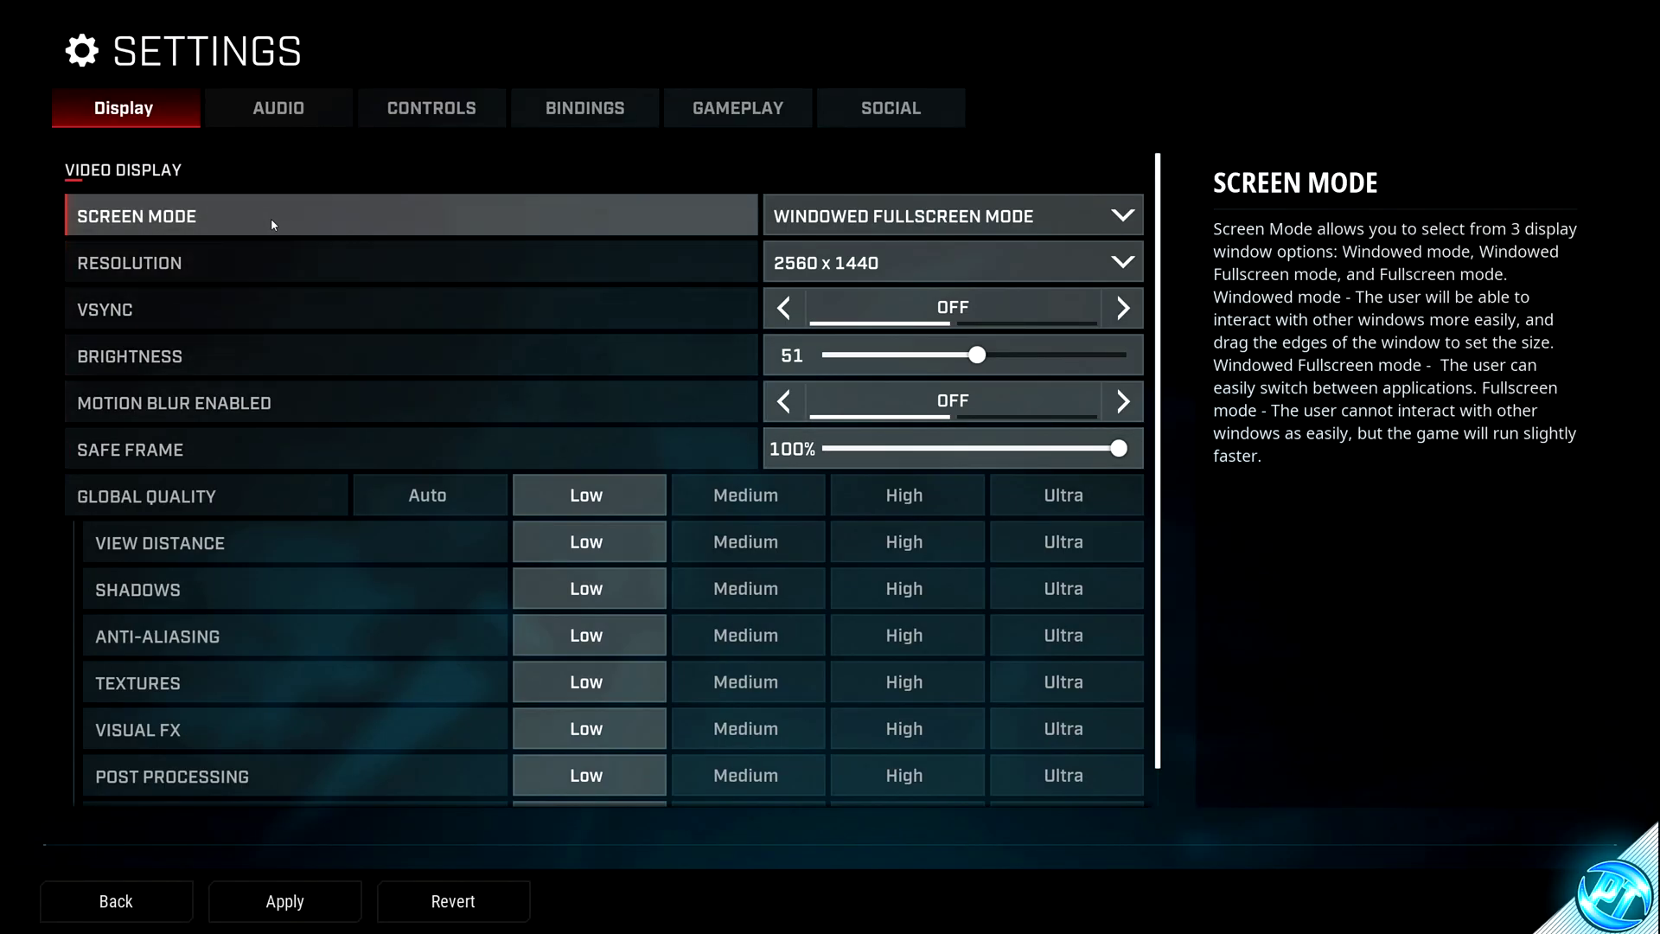
{"action": "left_click", "coordinate": [781, 212]}
{"action": "left_click", "coordinate": [882, 216]}
{"action": "left_click", "coordinate": [882, 216]}
- Select 2560 x 1440 as the game's resolution and review the remaining video display and quality options
{"action": "left_click", "coordinate": [882, 259]}
{"action": "left_click", "coordinate": [840, 264]}
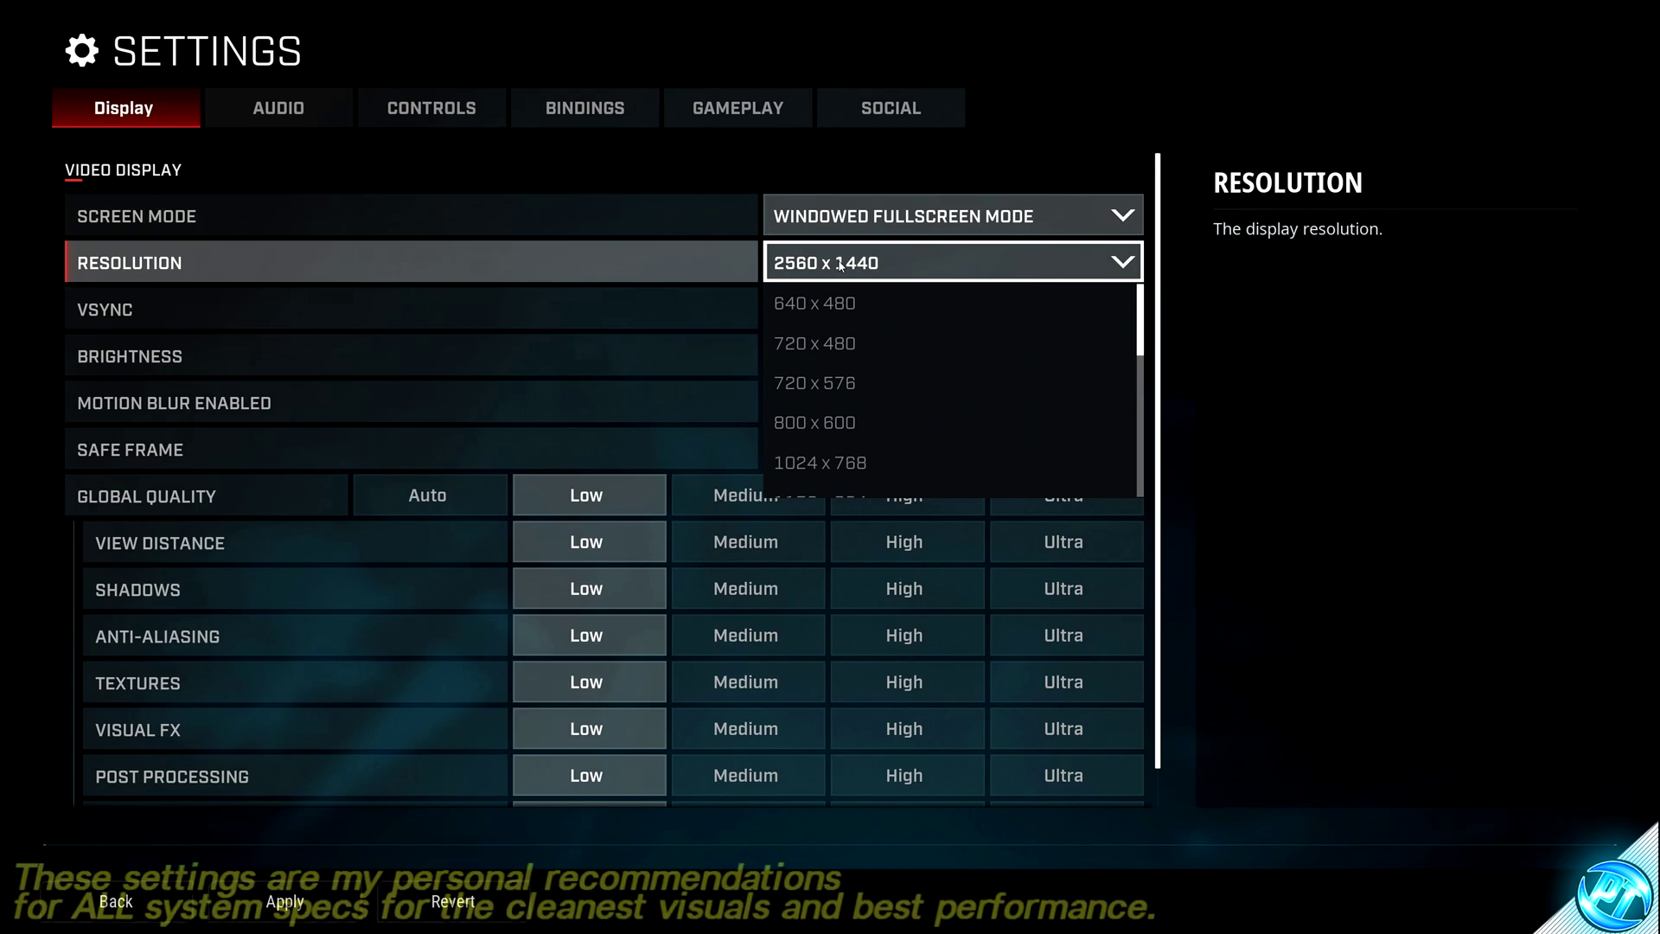
{"action": "scroll", "coordinate": [877, 380], "scroll_direction": "down", "scroll_amount": 10}
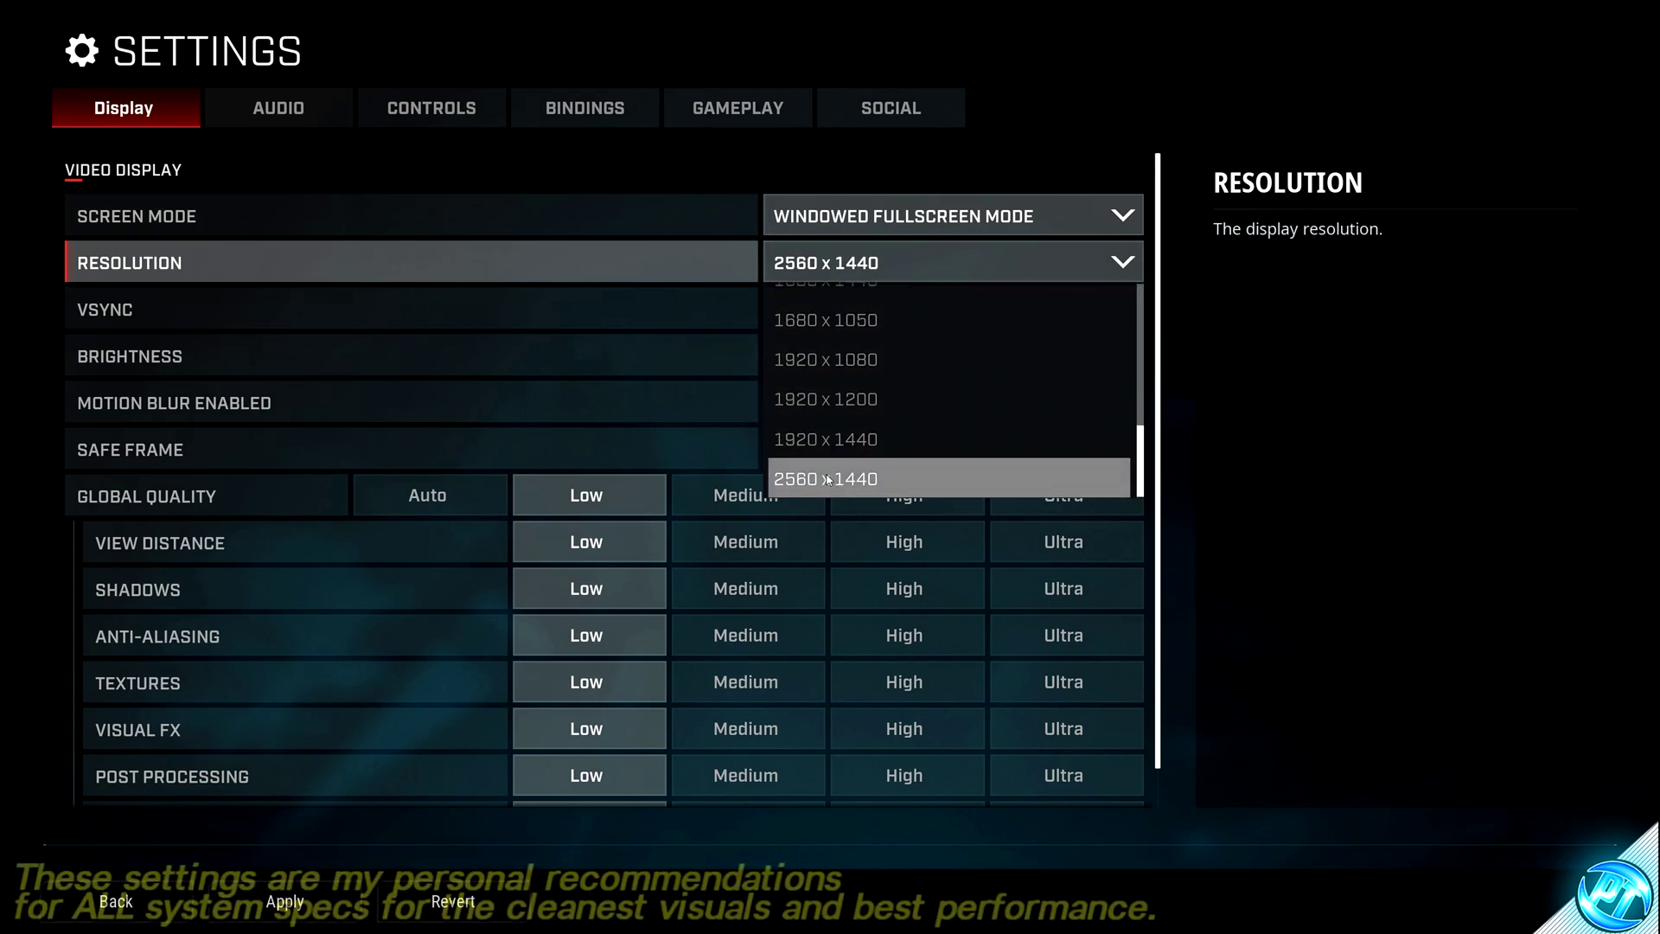
{"action": "left_click", "coordinate": [832, 472]}
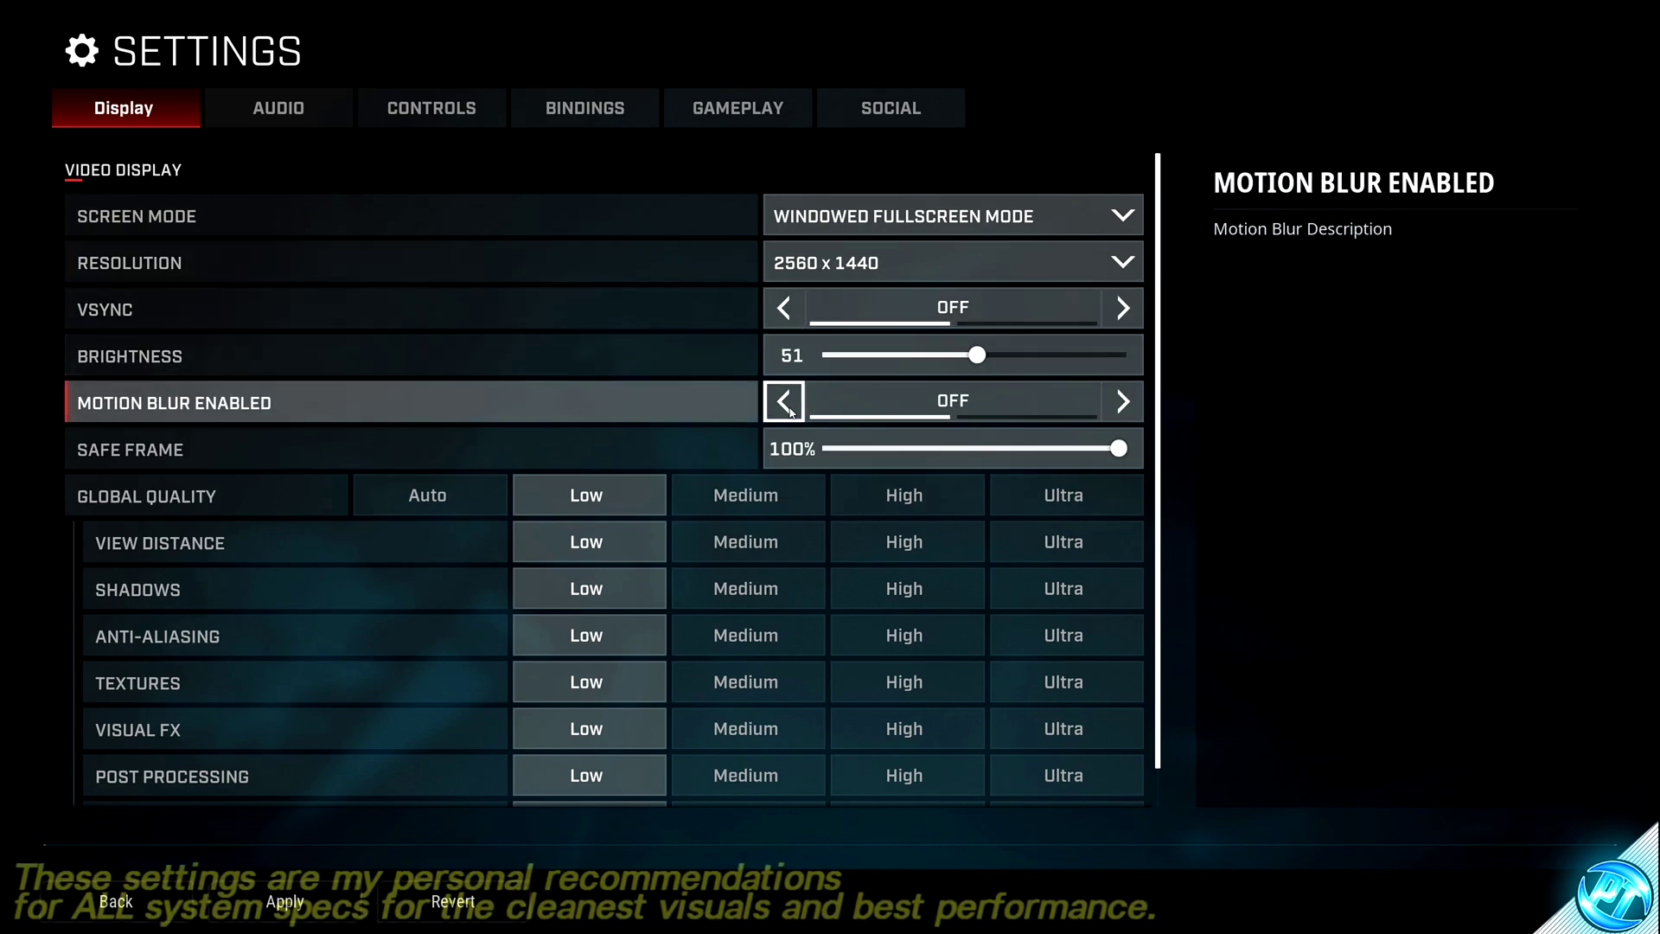
{"action": "scroll", "coordinate": [666, 453], "scroll_direction": "down", "scroll_amount": 1}
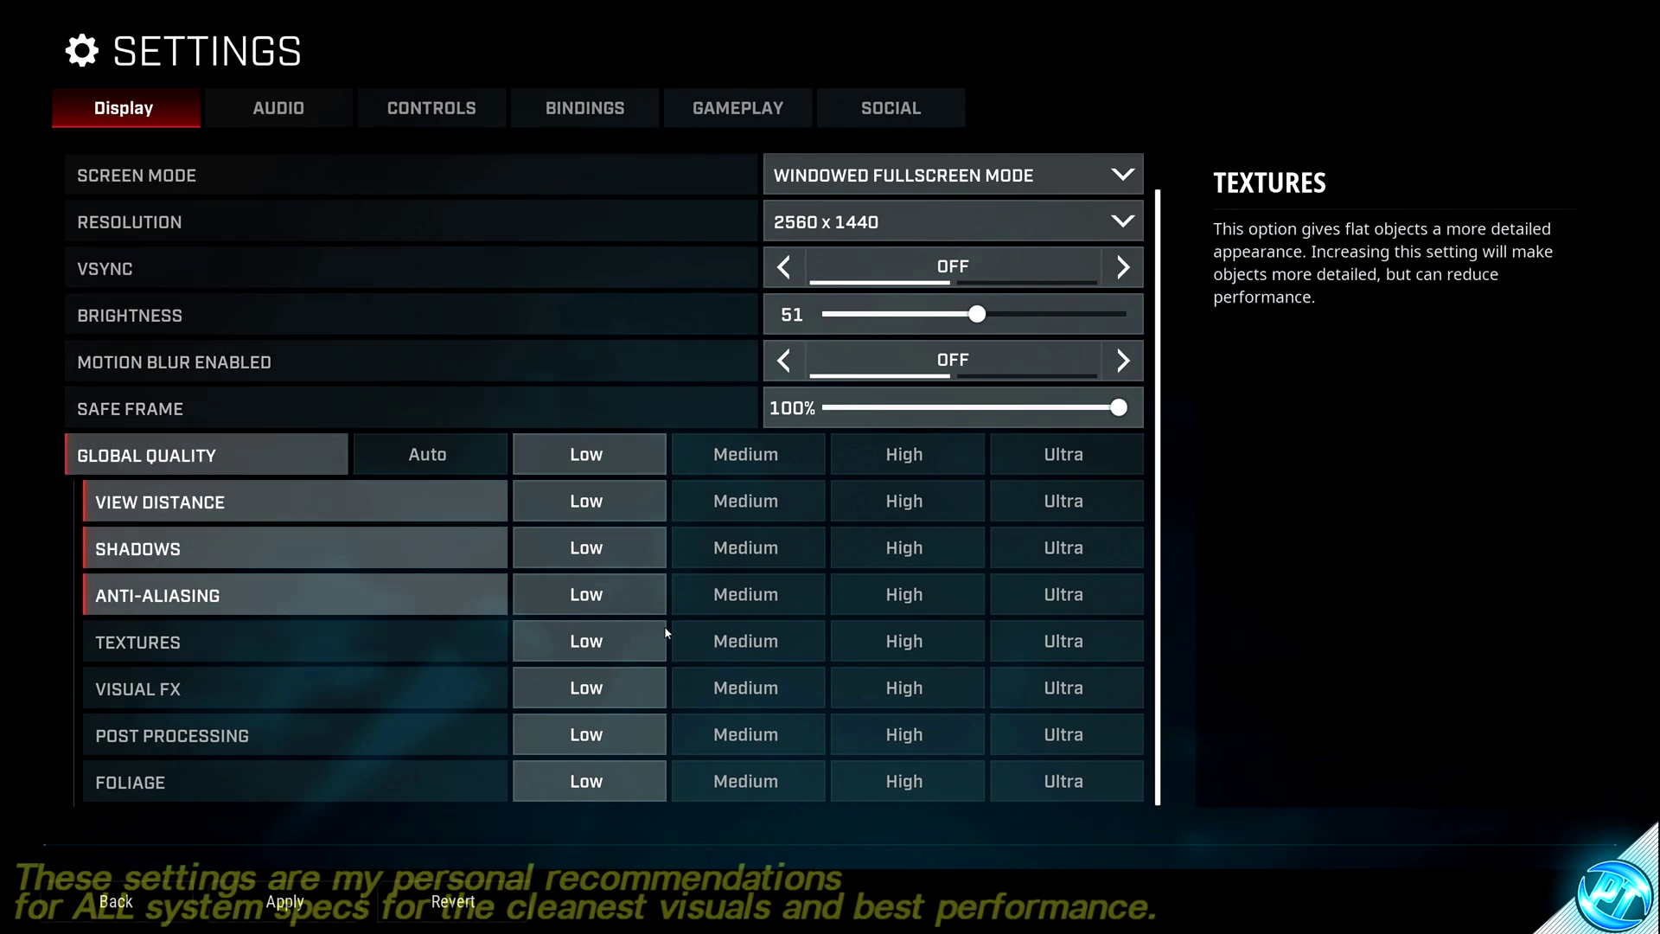